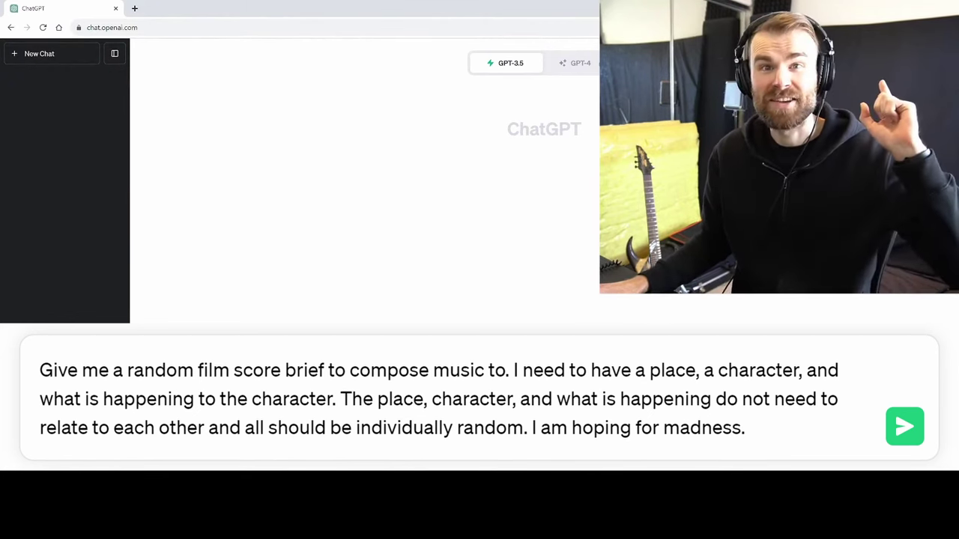
Send ChatGPT the prompt asking for a random film score brief with an unrelated place, character and event
left_click(720, 479)
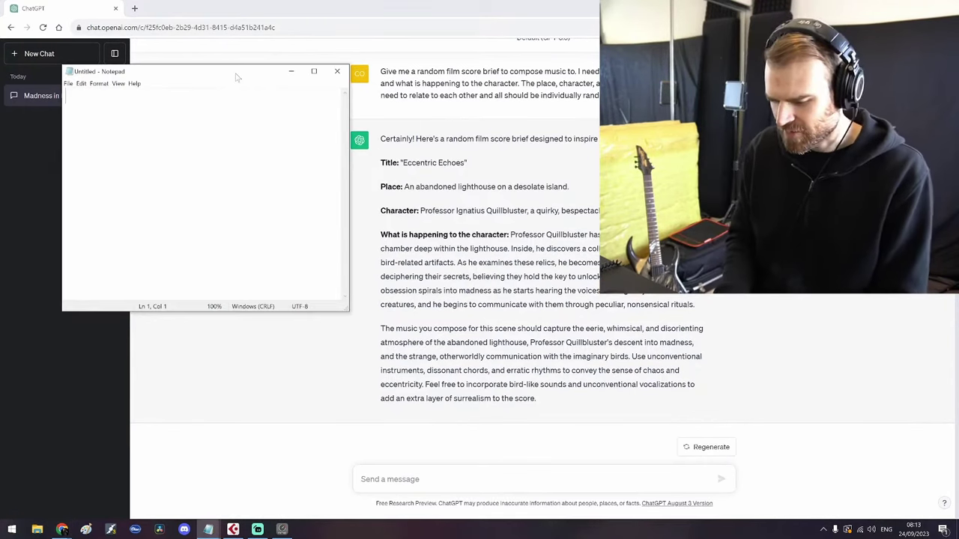
In Notepad, start a keyword list from the brief with the lines "Lighthouse" and "Desolate, eerie"
type("L")
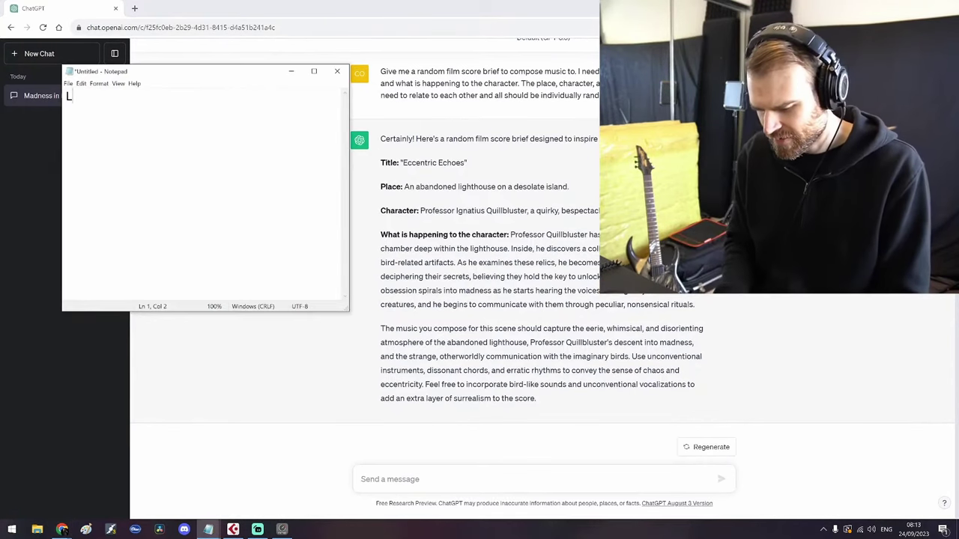
type("ighthouse")
key("Return")
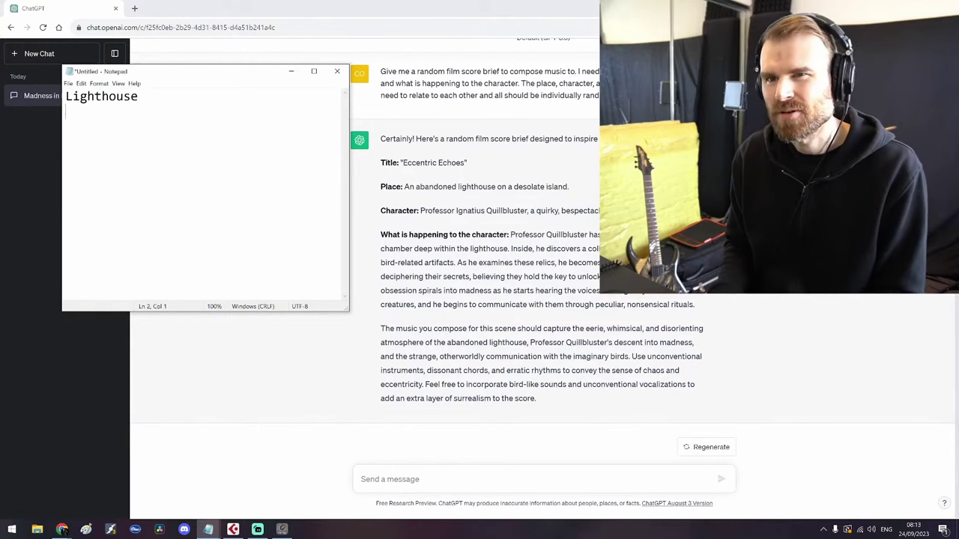
type("Desolate")
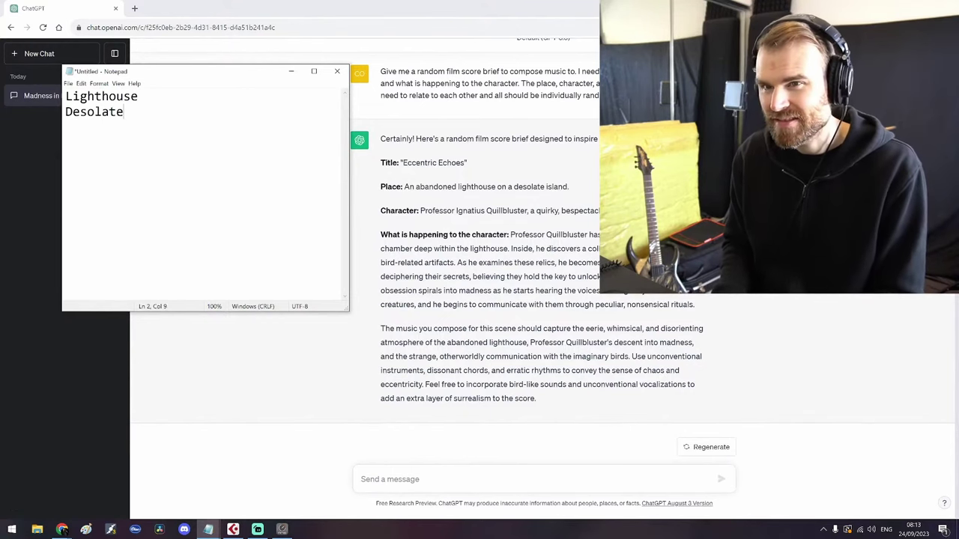
type(", eerie,")
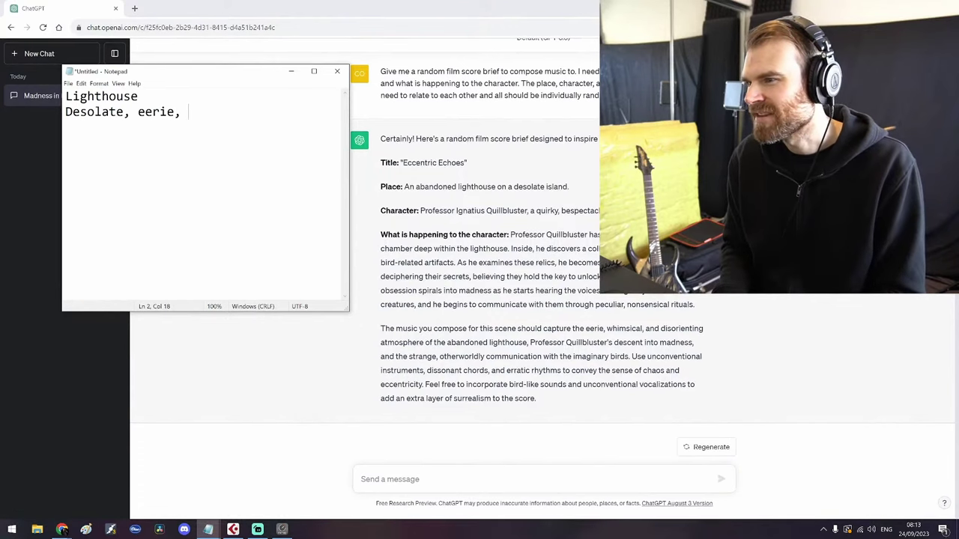
key("BackSpace")
key("BackSpace")
key("Return")
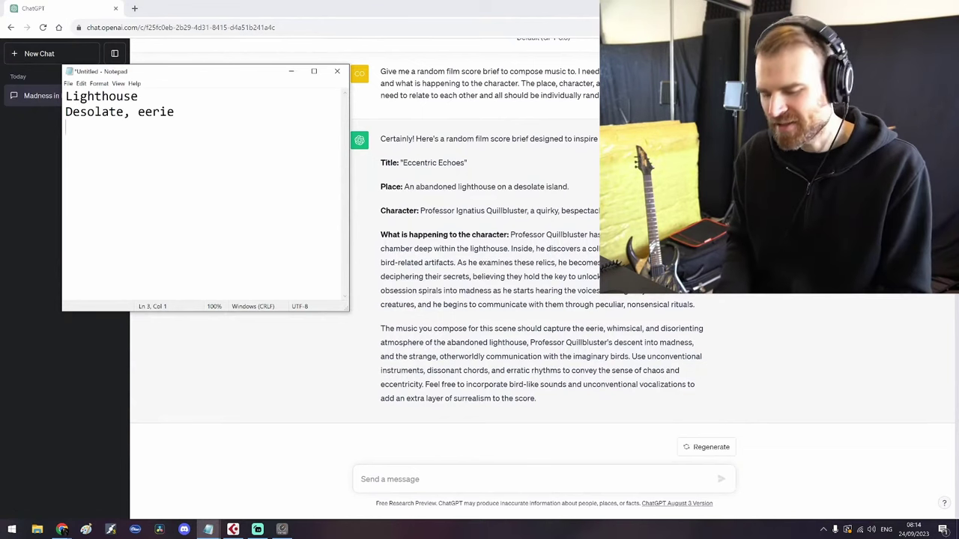
Add the lines "Lonely, professor", "Birds/bird sounds" and "Unusual instruments" to the keyword list
type("Lonely ")
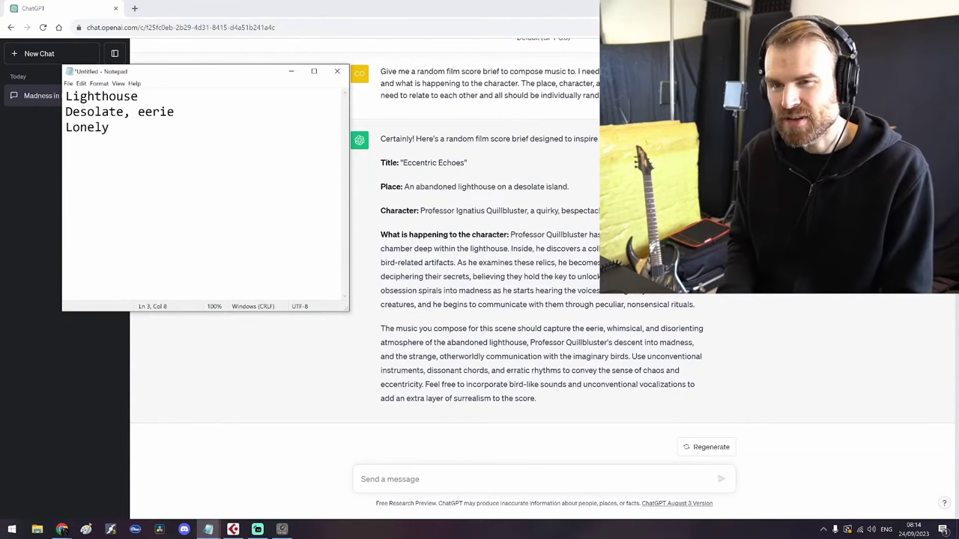
type(", professor")
key("Return")
type("Birds")
key("Return")
type("Unusual instruments")
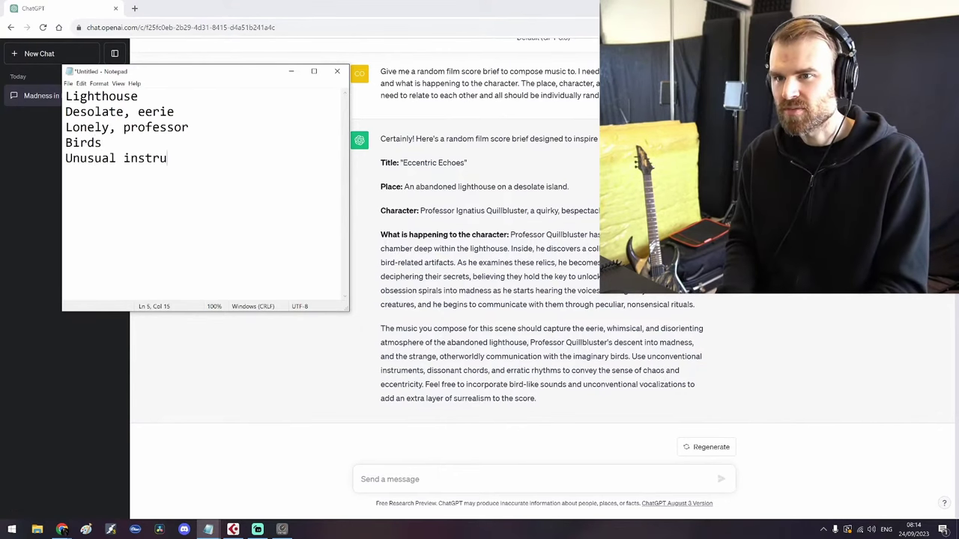
Add the line "Spiral into madness" below "Unusual instruments" in the keyword list
type("Spitra")
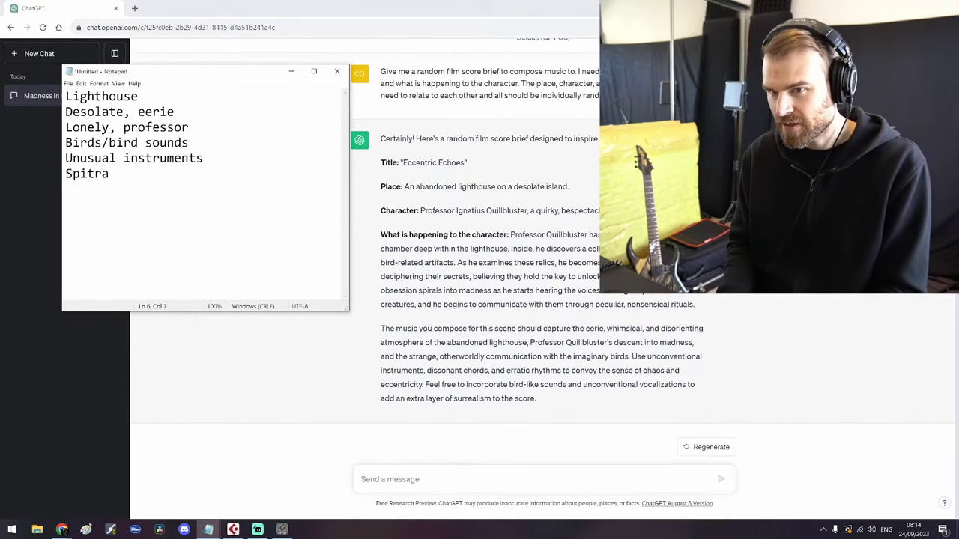
key("BackSpace")
key("BackSpace")
key("BackSpace")
type("ral into madness")
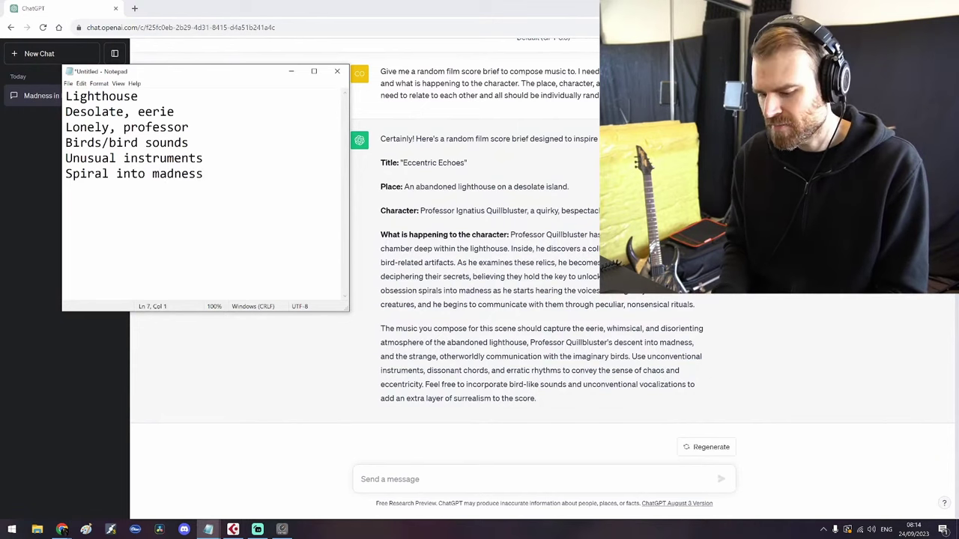
Add the lines "Mystery" and "Dissonant chords/waves" to the list, and append "- panning" to the bird sounds line
key("Return")
type("Myster")
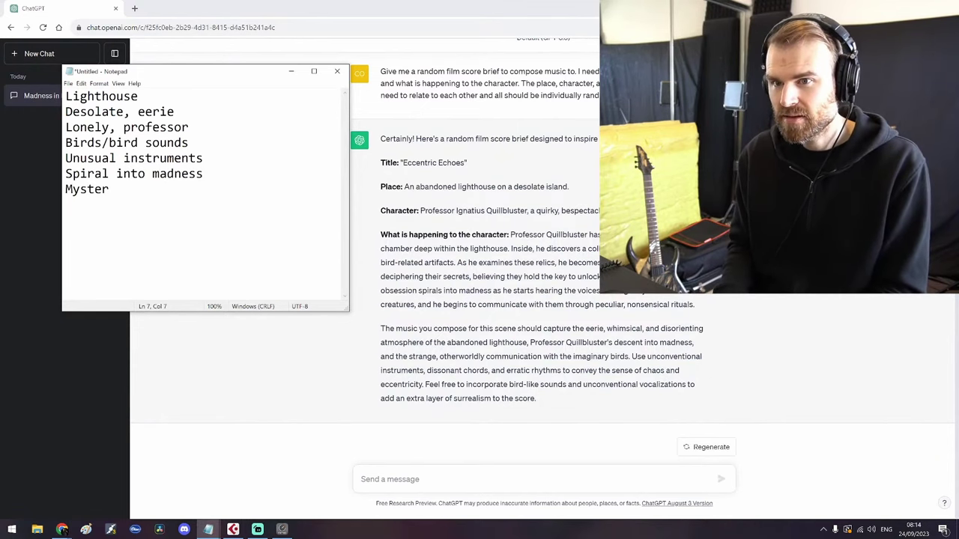
key("BackSpace")
type("ry ")
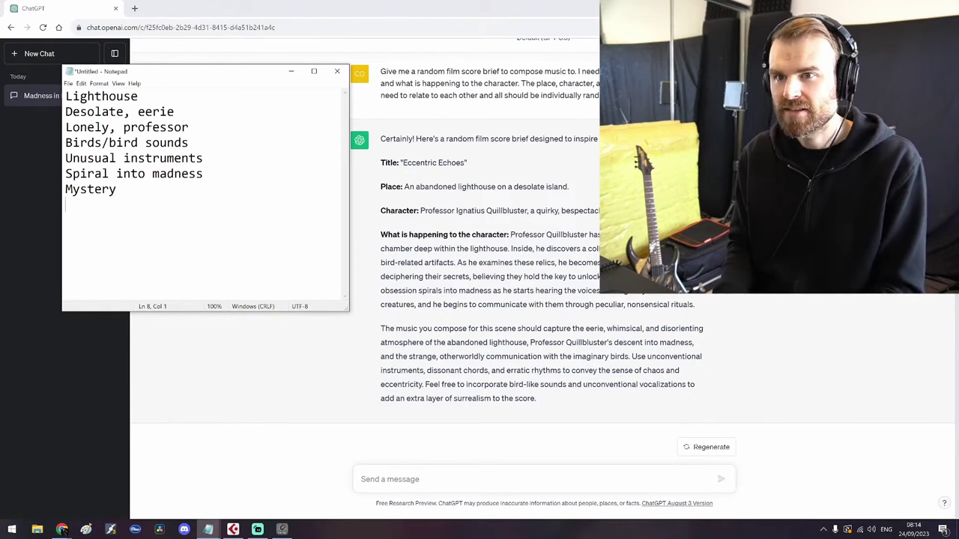
type("Di")
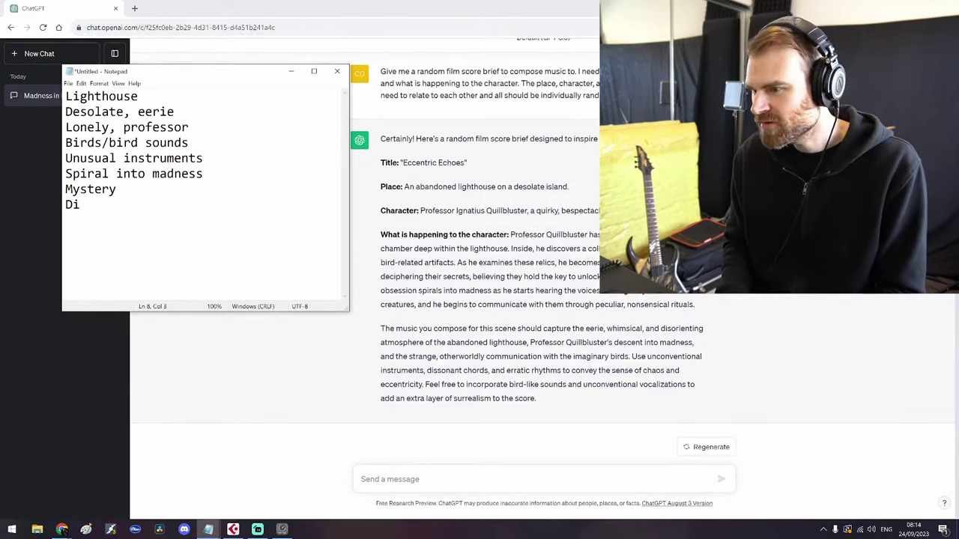
type("ssonant chords/waves")
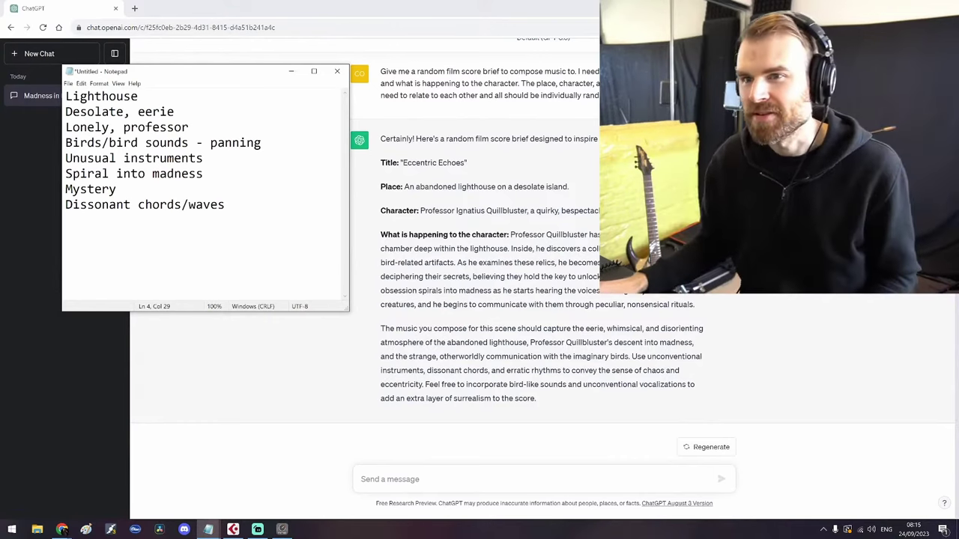
left_click(175, 111)
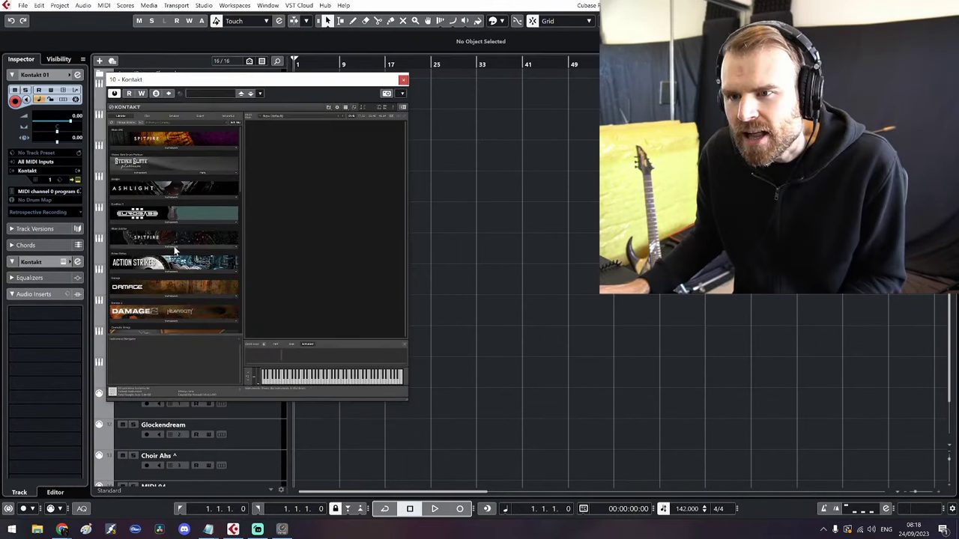
In Cubase, load the main techniques patch of The Blaggards (Band) from Spitfire's Albion library into Kontakt and close the instrument window
left_click(174, 247)
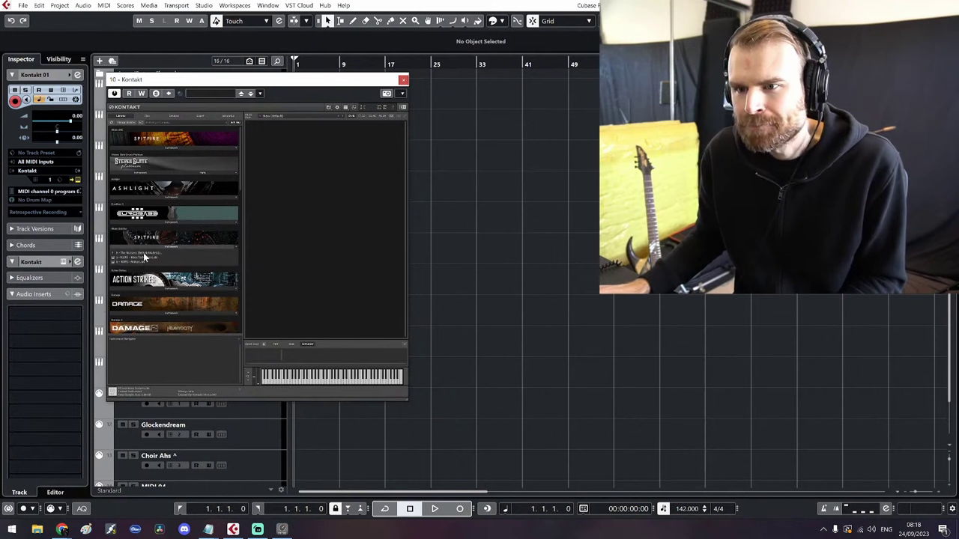
left_click(145, 258)
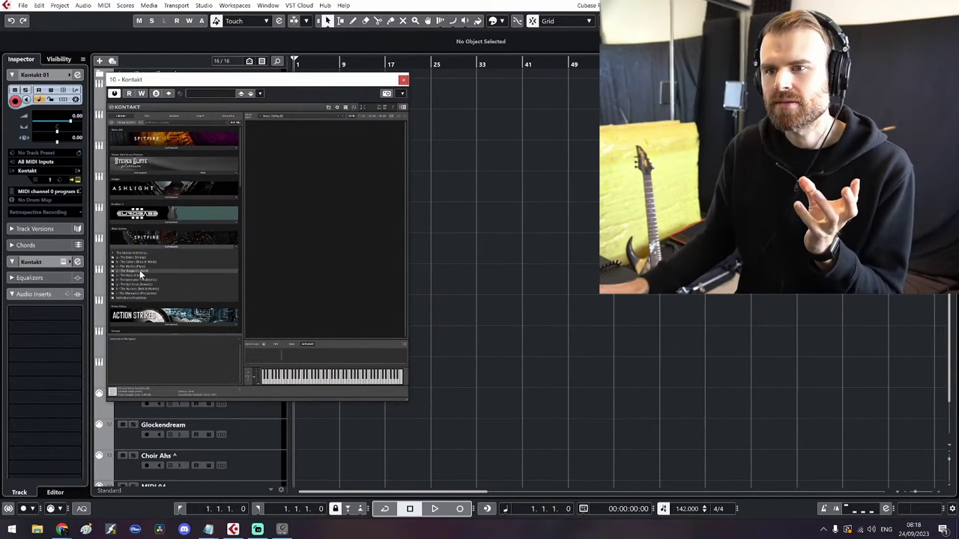
double_click(139, 269)
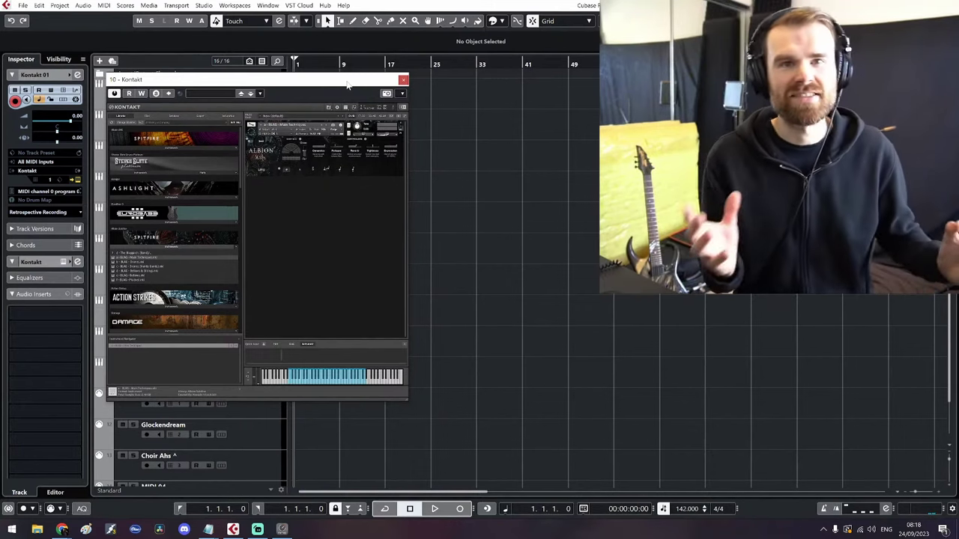
left_click(403, 80)
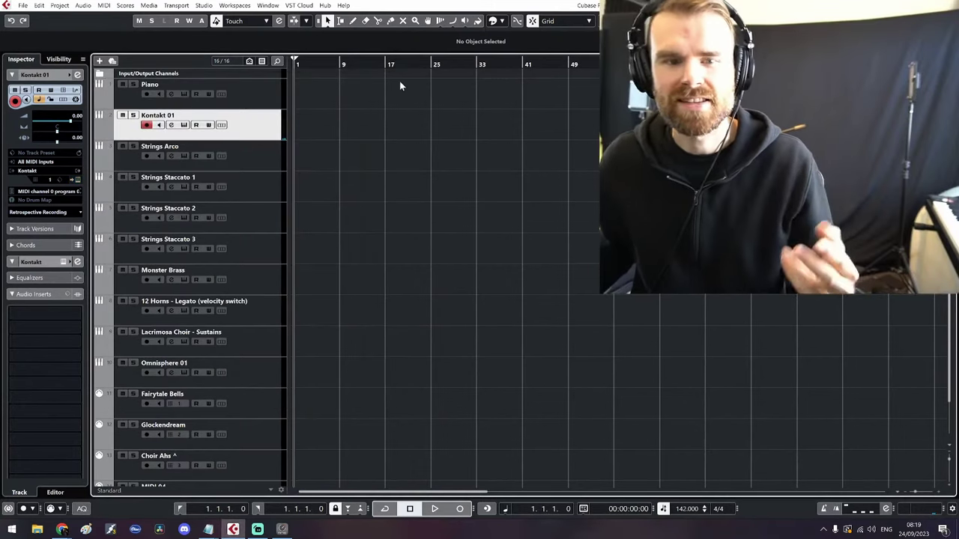
Review the keyword notes and set the Cubase project's time signature to 3/4
key("alt+Tab")
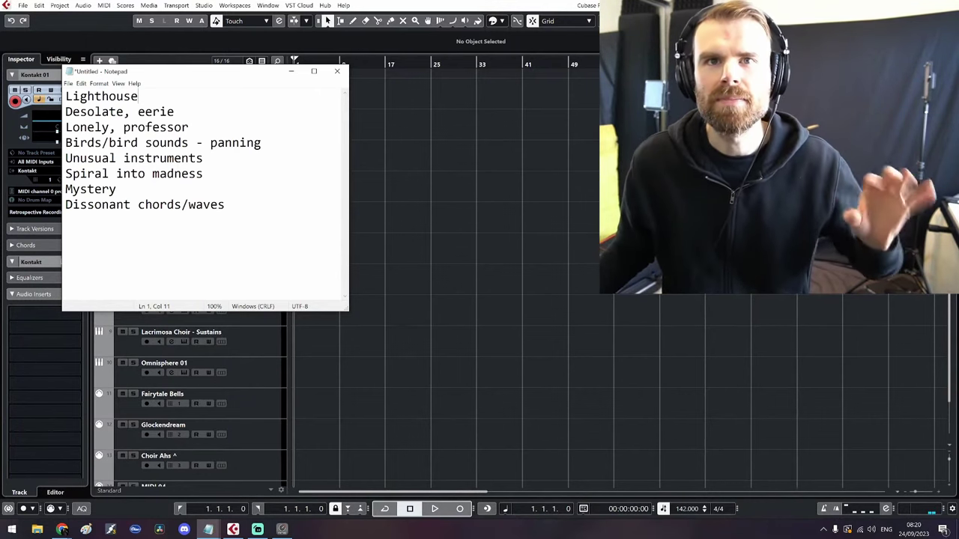
left_click(718, 509)
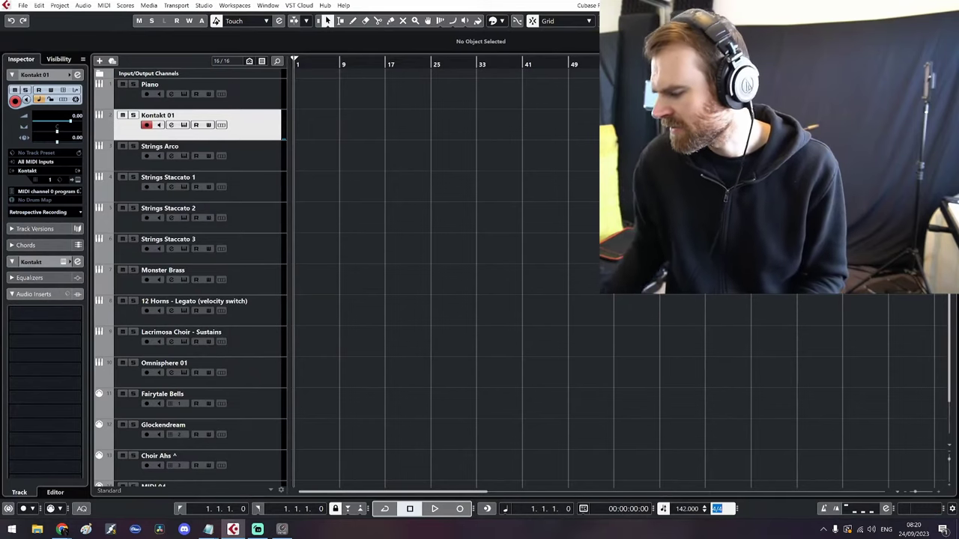
type("3/4")
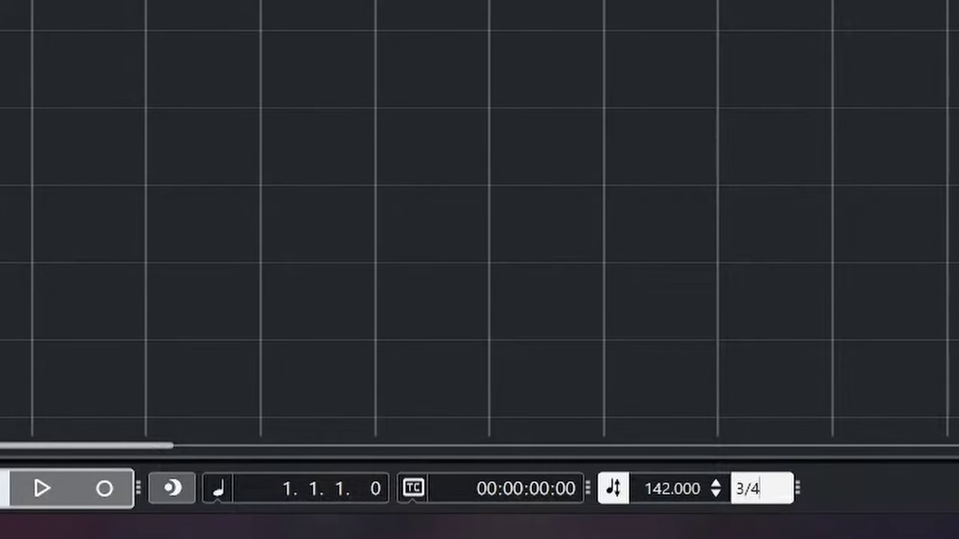
key("Return")
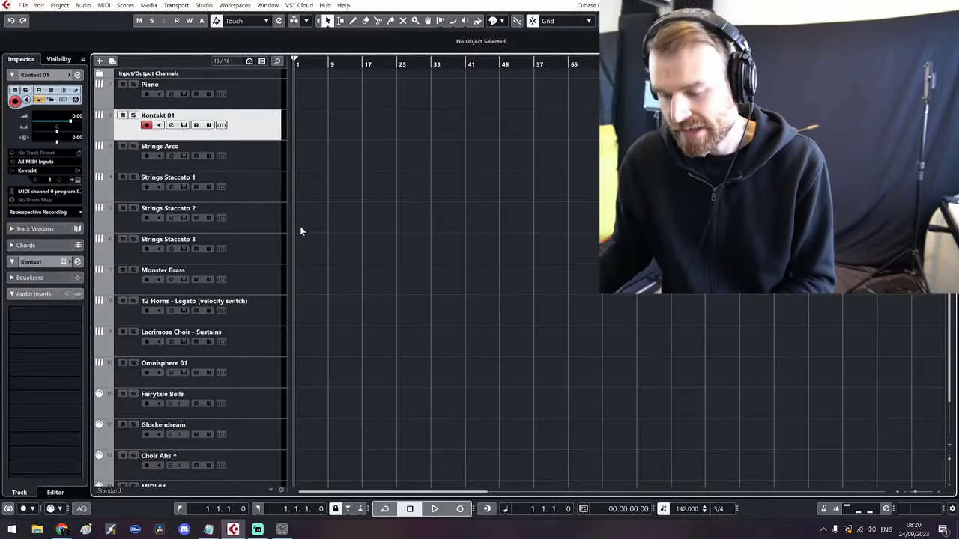
Turn on the metronome click and play the first bar to check the tempo
key("c")
key("h")
key("g")
key("h")
key("g")
key("h")
key("h")
key("h")
key("h")
key("h")
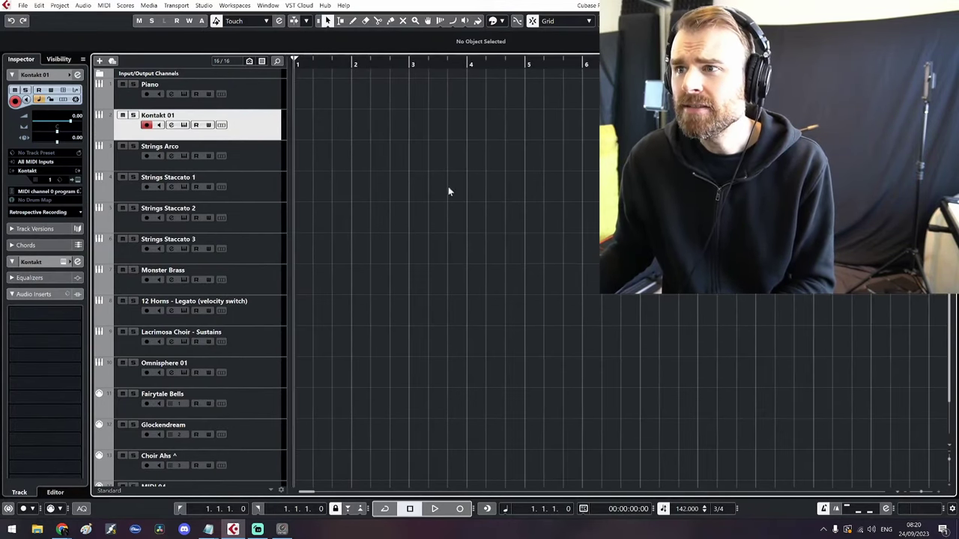
key("h")
key("h")
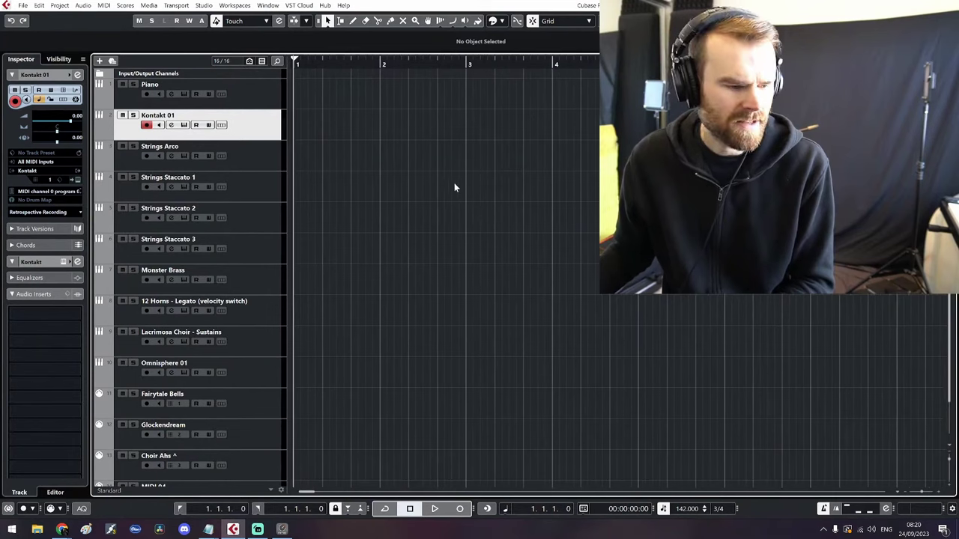
key("space")
key("space")
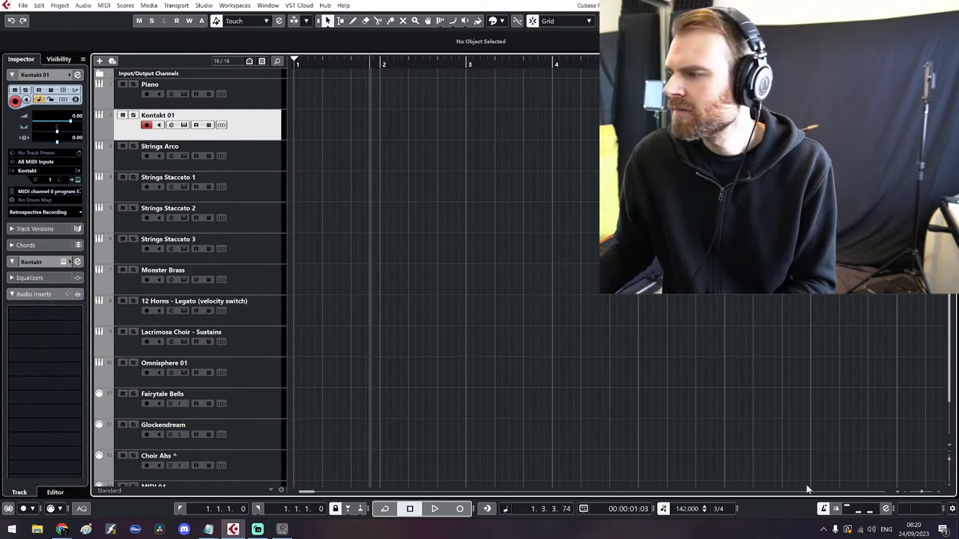
Audition the click at a project tempo of 180 and set the tempo to 175
double_click(688, 509)
type("18")
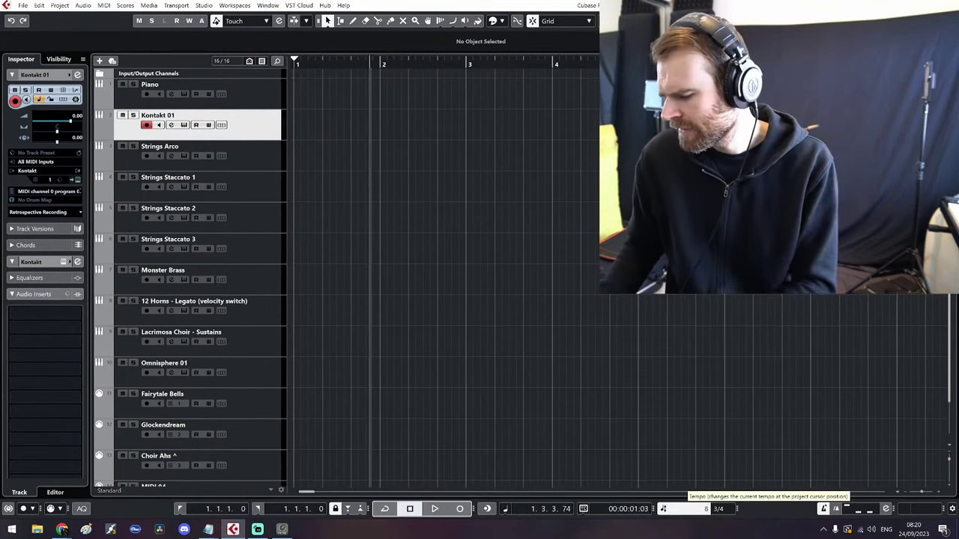
type("0")
key("Return")
key("space")
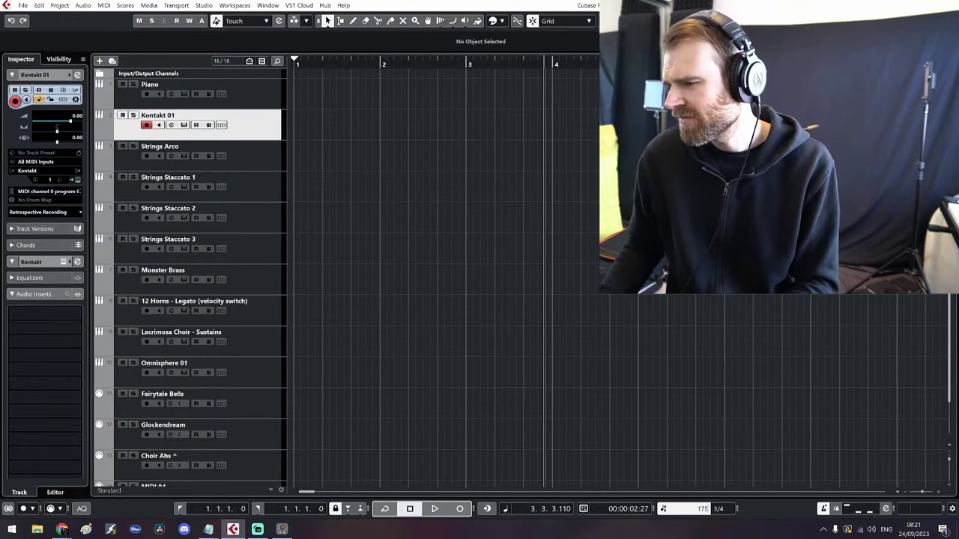
key("Return")
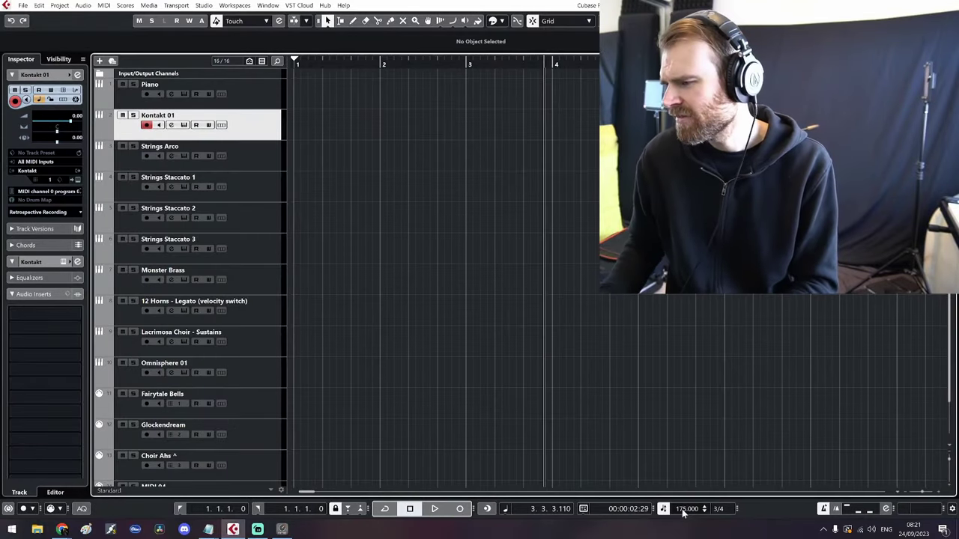
key("space")
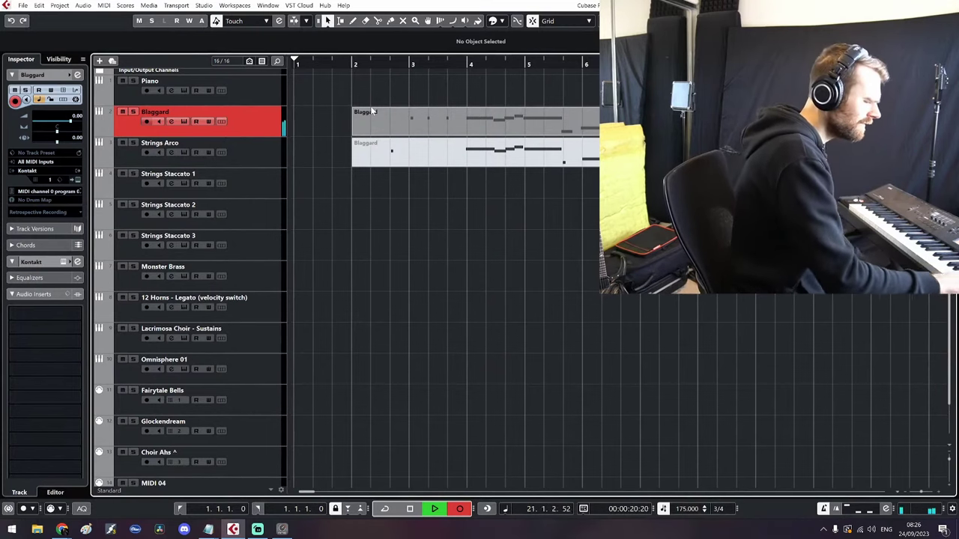
Finish recording the melody on the Blaggard track and select its notes in the Key Editor for quantizing on a 1/8 grid
key("space")
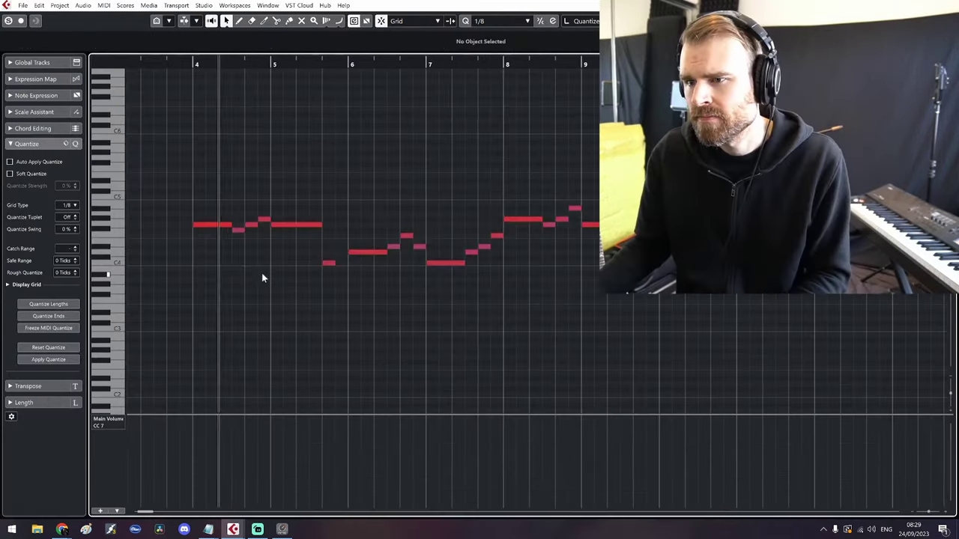
key("g")
left_click_drag(430, 310, 398, 314)
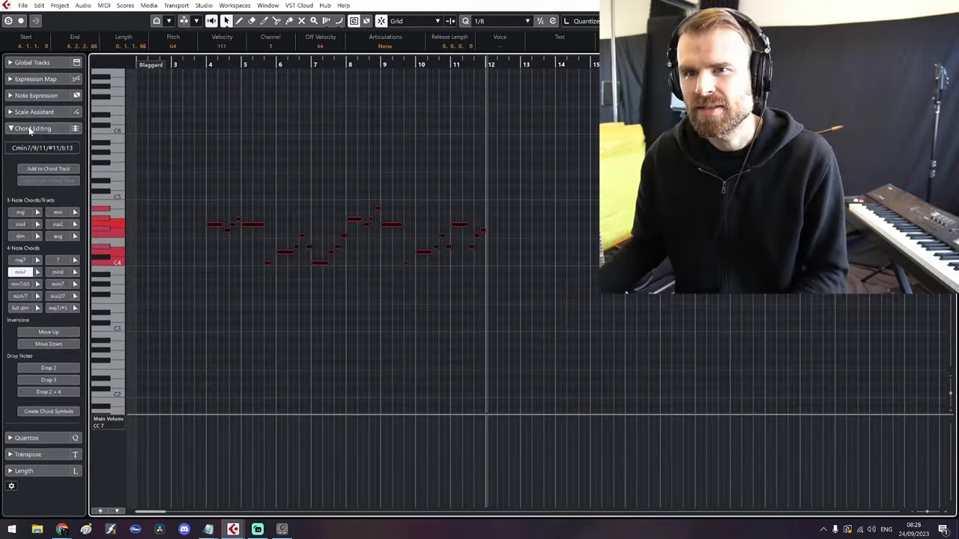
left_click(30, 128)
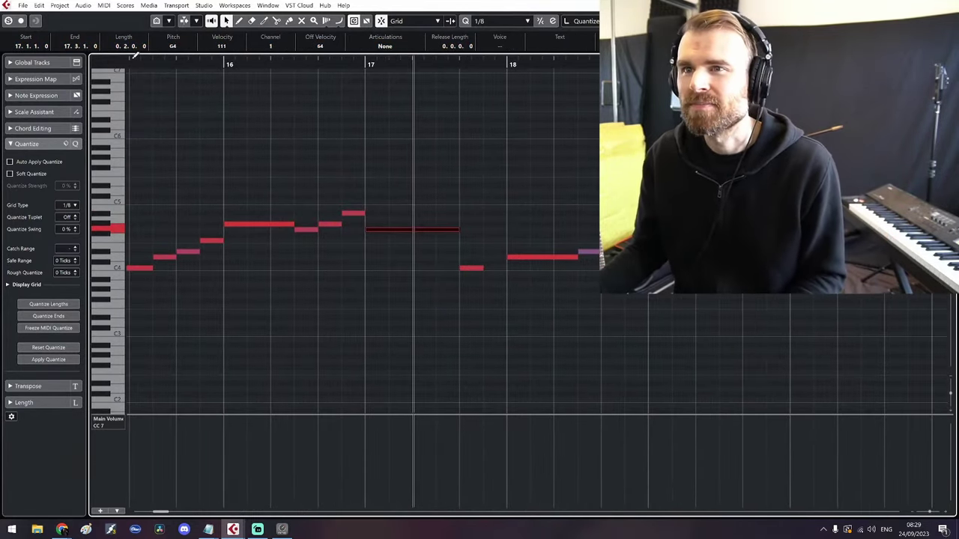
left_click(131, 60)
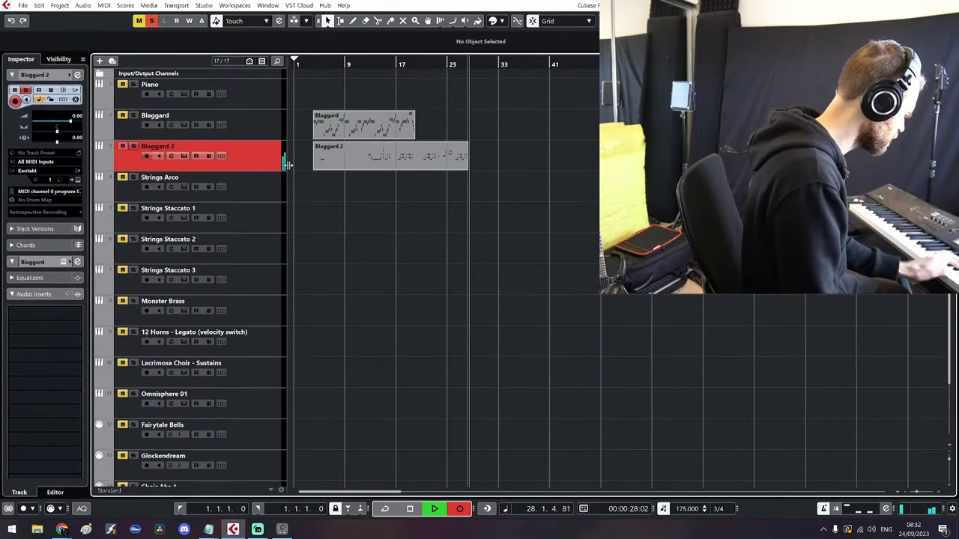
Finish recording the second part on the soloed Blaggard 2 track
key("space")
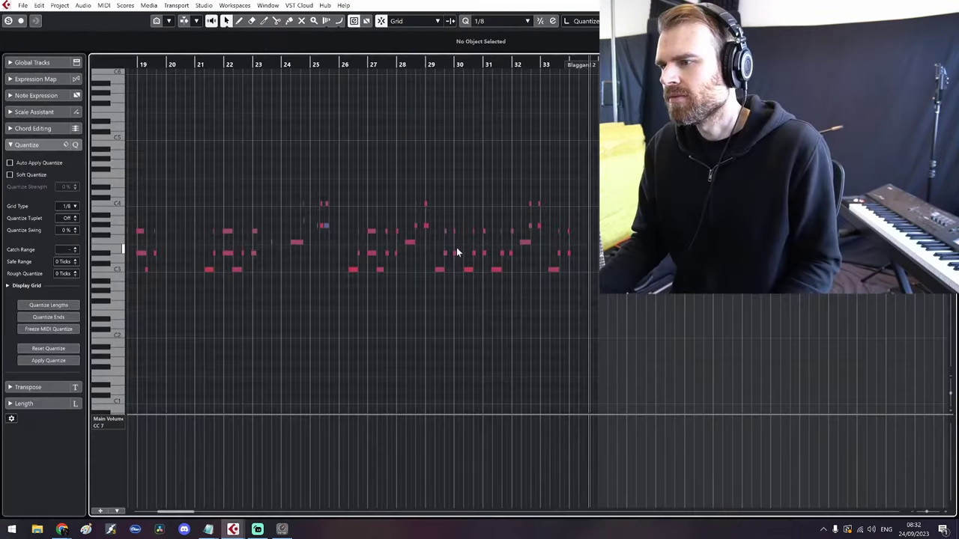
Select the recorded Blaggard 2 notes from bar 26 onward in the Key Editor
scroll(456, 247, "up", 2)
left_click_drag(654, 304, 675, 313)
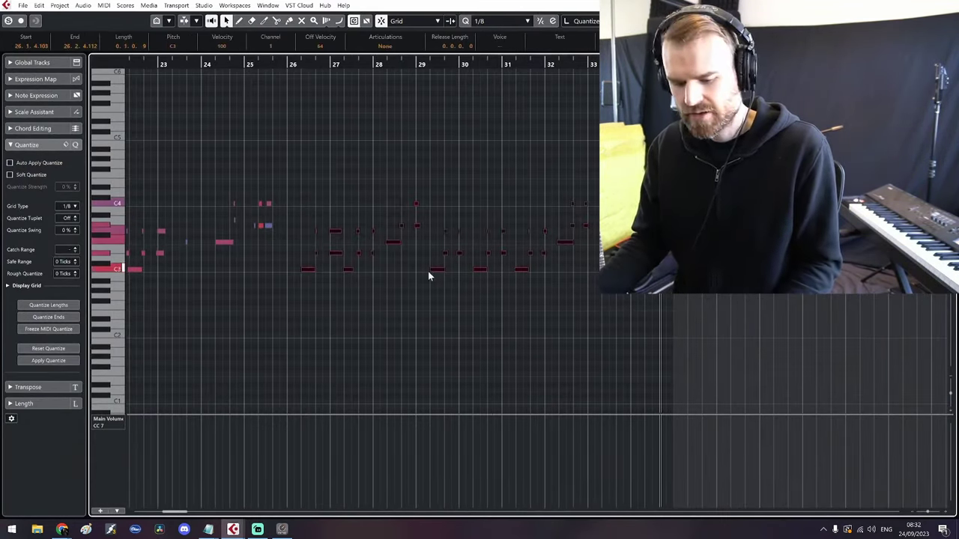
scroll(433, 273, "up", 2)
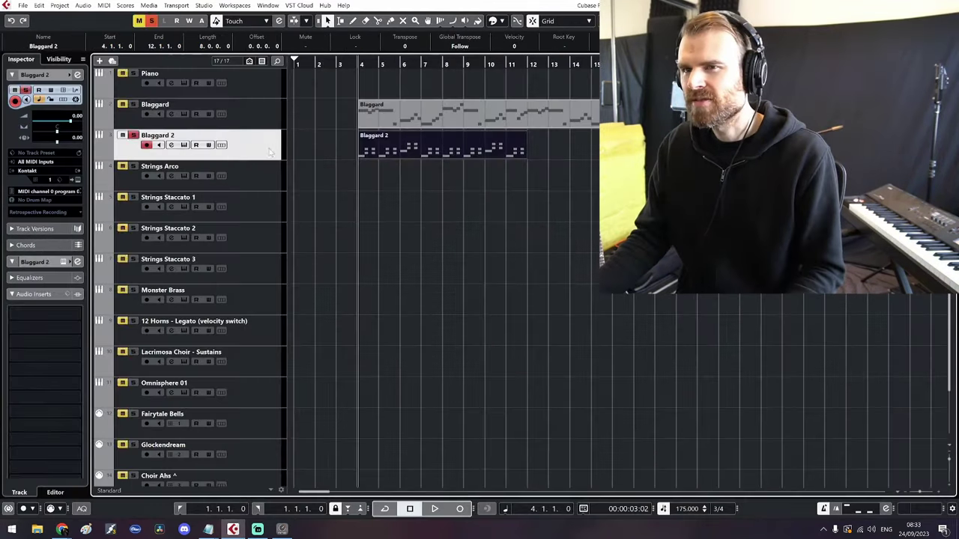
Unsolo the Blaggard 2 track and play its part together with the Blaggard melody
left_click(133, 135)
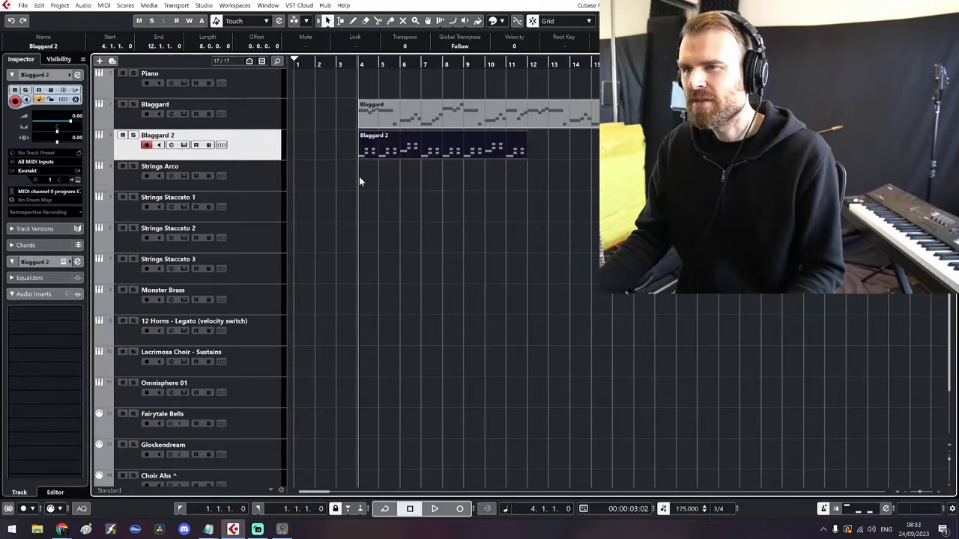
key("space")
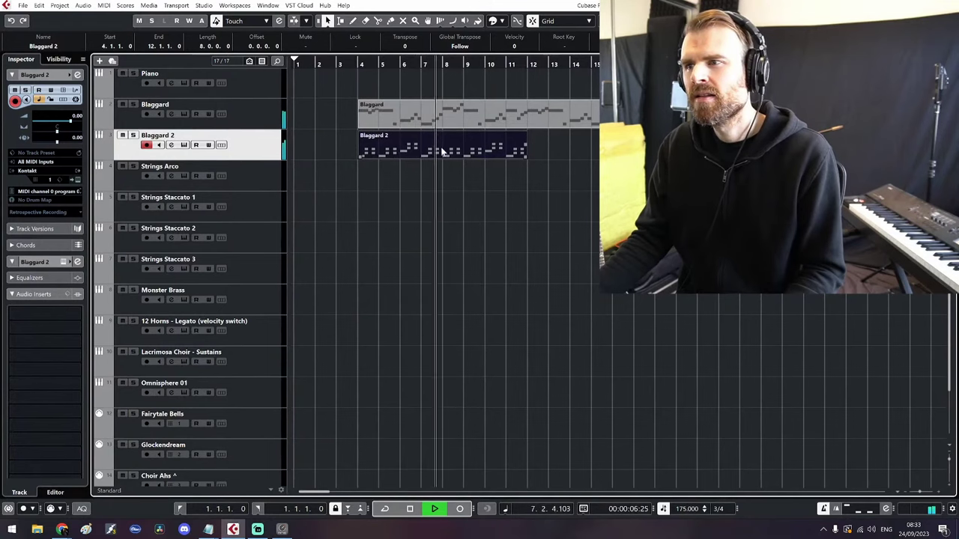
key("space")
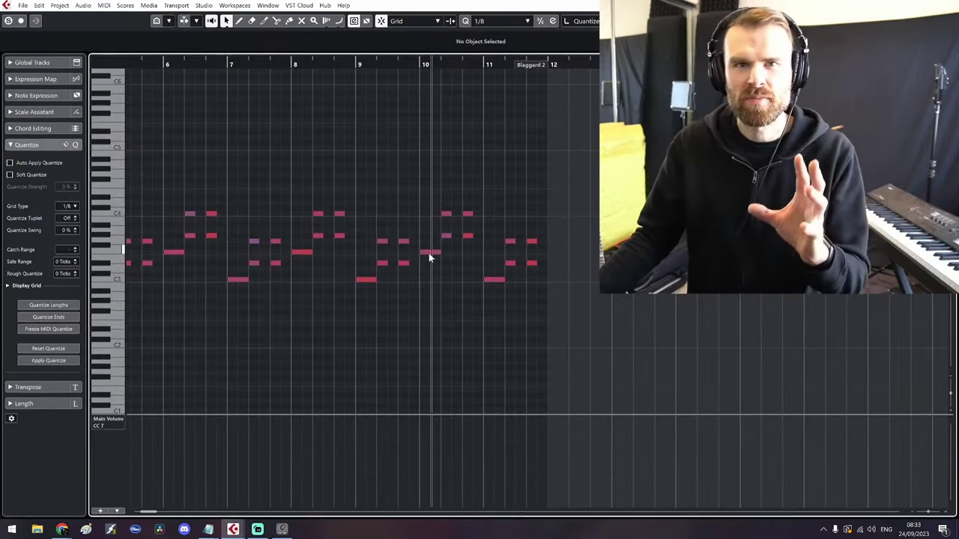
Play the Blaggard 2 part from just before bar 8 and audition the F3 and C4 notes in bar 10
left_click(284, 64)
key("space")
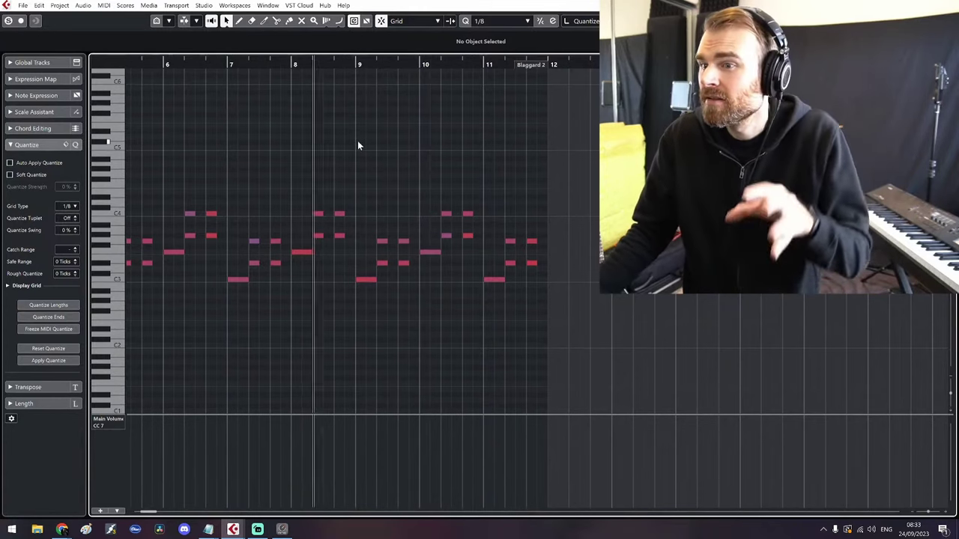
left_click(436, 252)
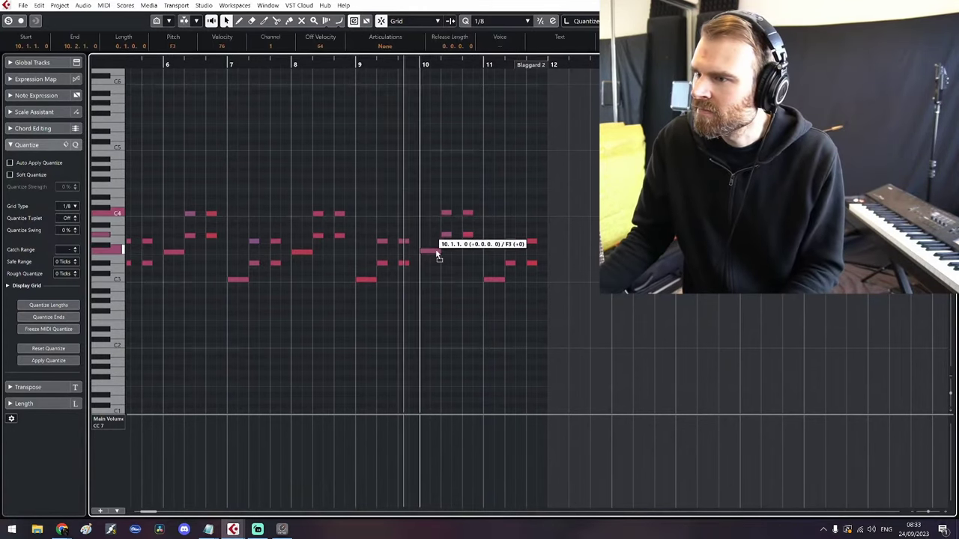
left_click(446, 236)
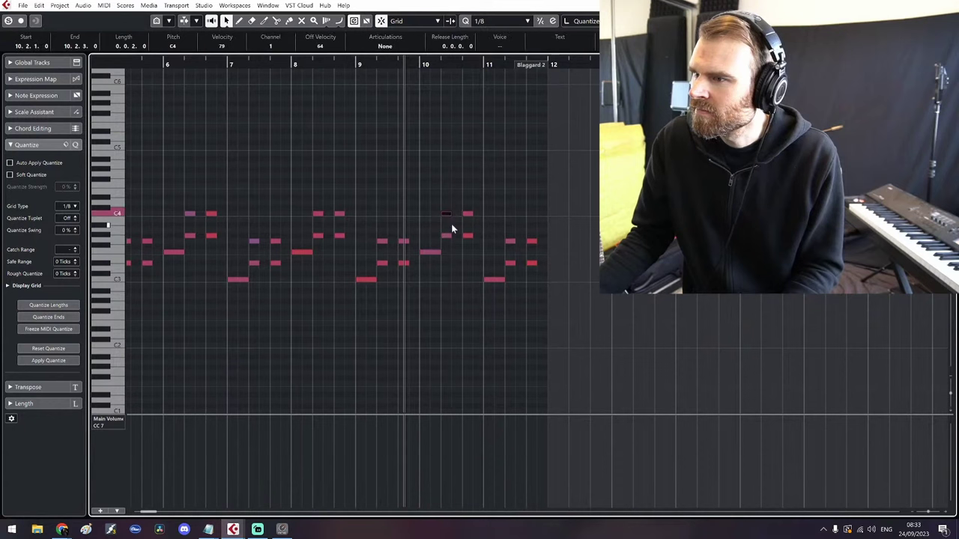
key("space")
key("space")
Transpose the bar 11 notes of the Blaggard 2 part up seven semitones and play the result
left_click_drag(481, 290, 538, 229)
key("Up")
key("Up")
key("Up")
key("Up")
key("Up")
key("Up")
key("Up")
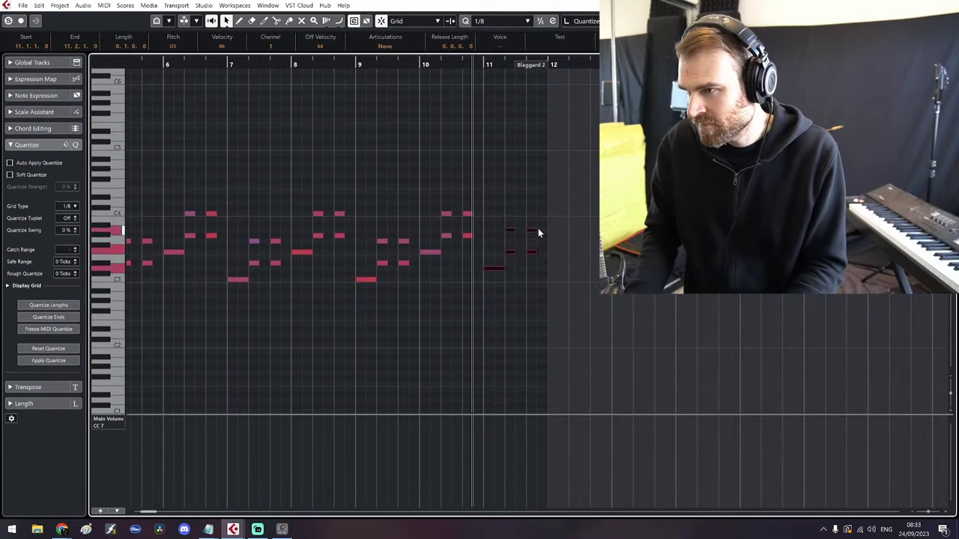
key("space")
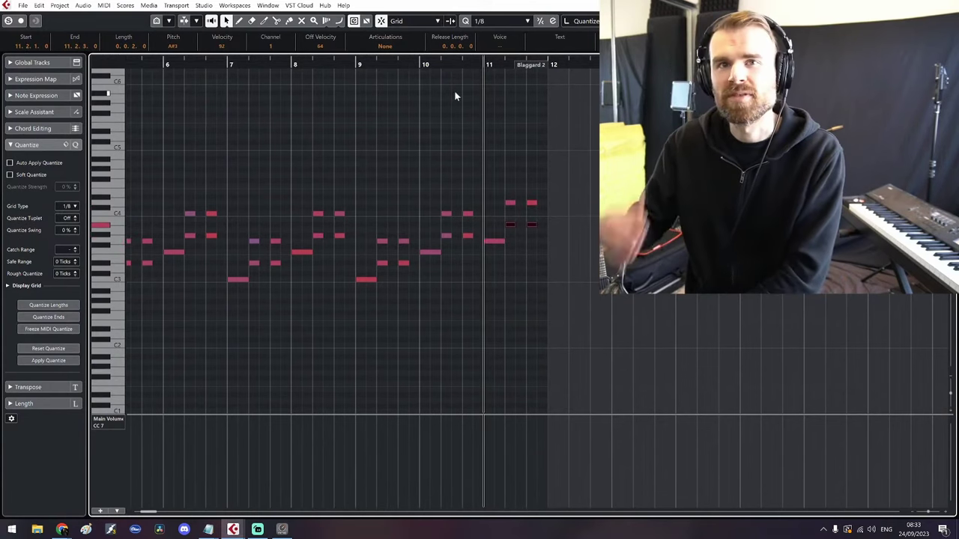
Raise the A#3 notes in bar 11 by a semitone and lower the bar's chord an octave to start on G2
key("Up")
key("KP_Subtract")
key("space")
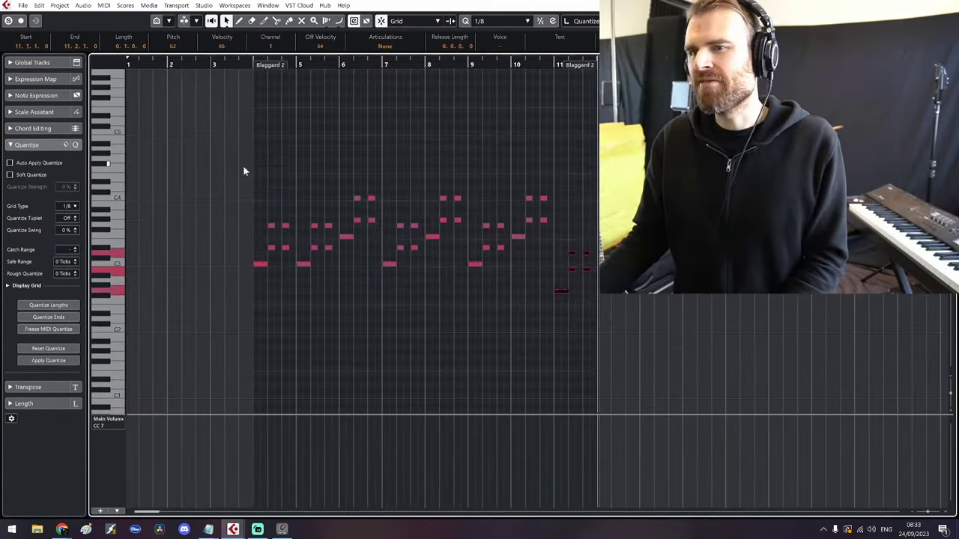
Transpose all notes of the Blaggard 2 part down an octave
left_click_drag(244, 167, 633, 319)
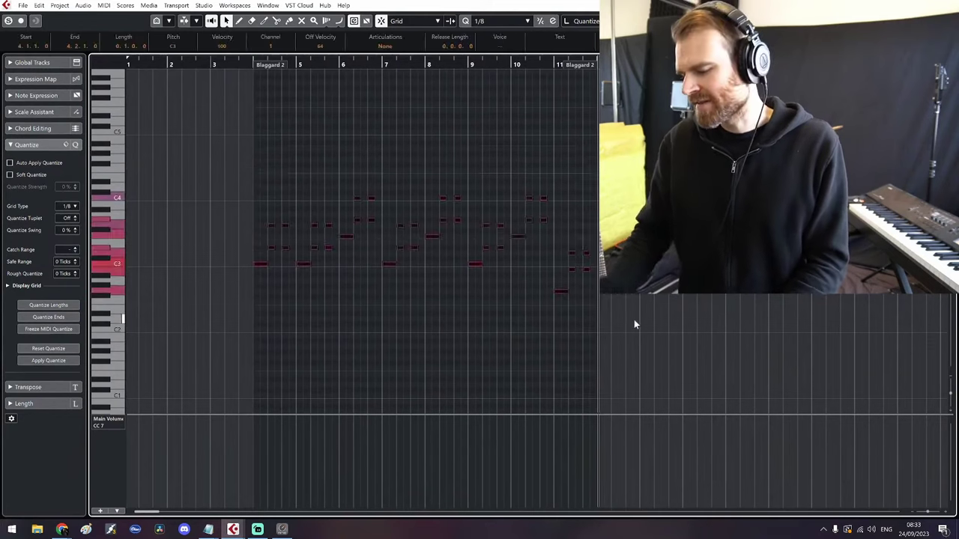
scroll(634, 320, "up", 2)
left_click(367, 183)
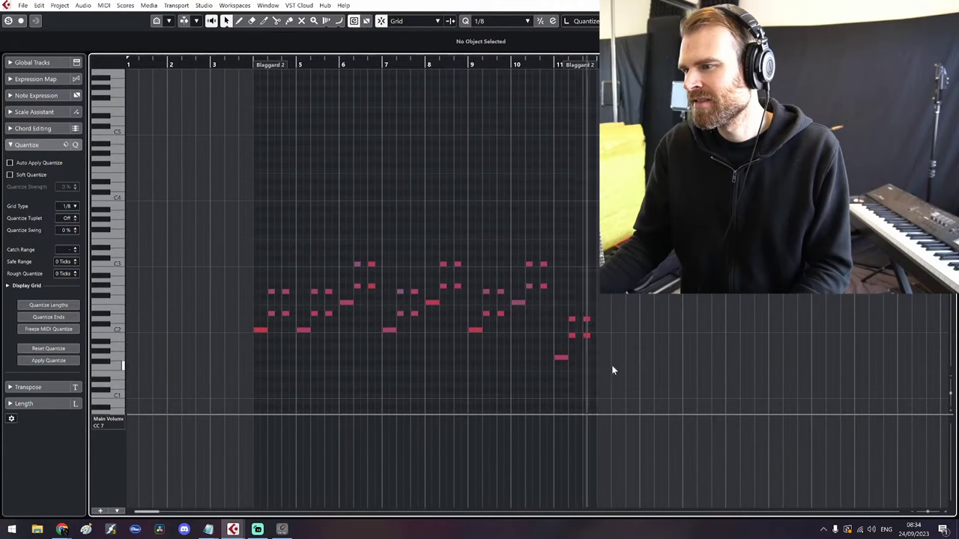
Transpose only the bar 11 notes up an octave so that their root is G2
left_click_drag(611, 364, 554, 317)
key("shift+Up")
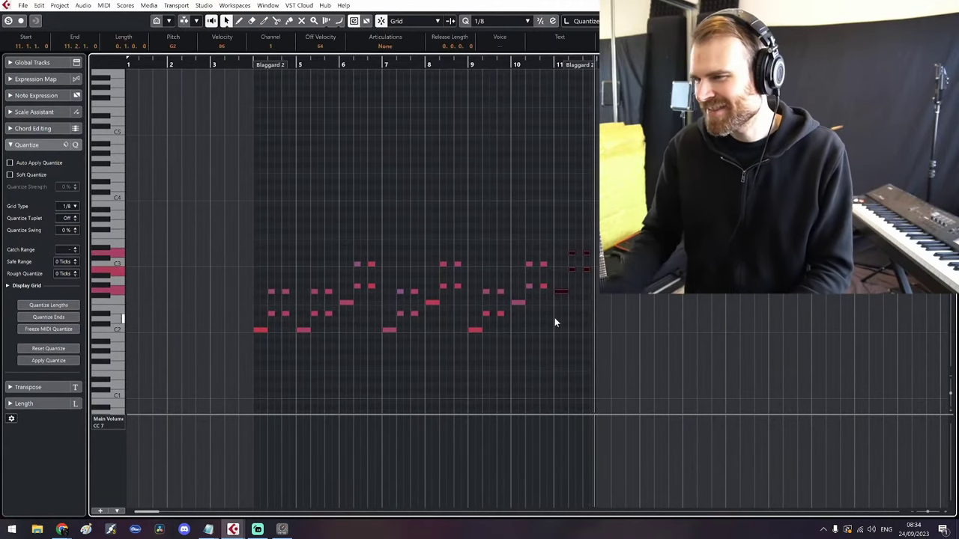
left_click(476, 105)
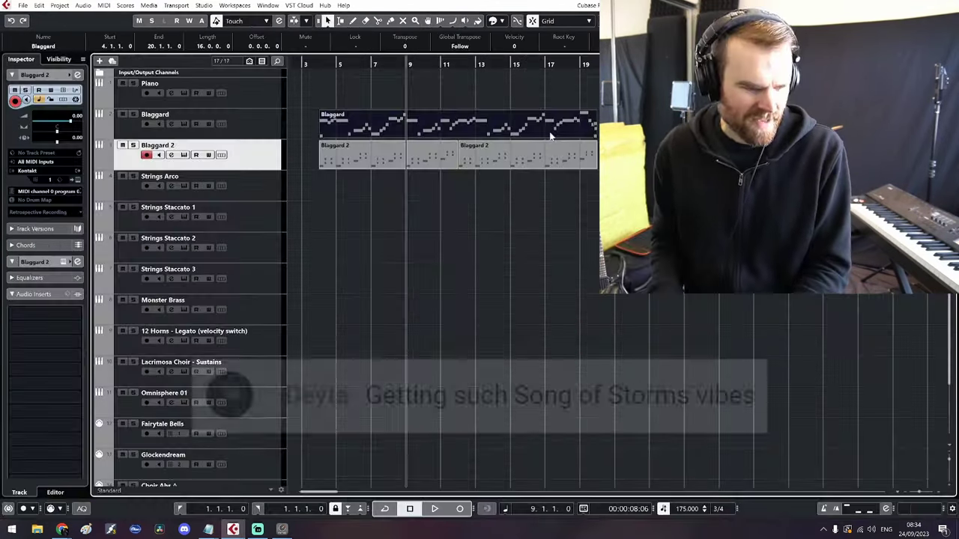
Open the Blaggard 2 part in the Key Editor and set the quantize preset to 1/16
double_click(550, 133)
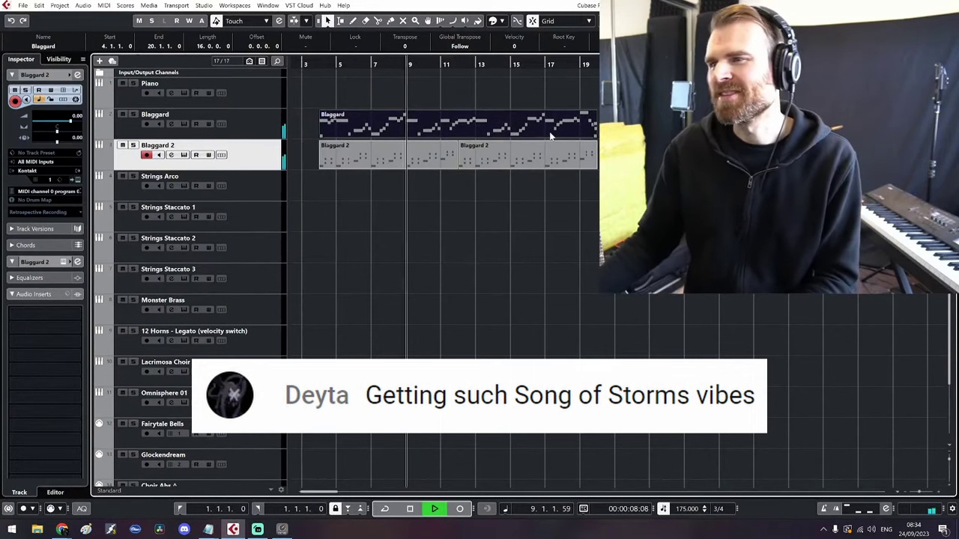
double_click(495, 144)
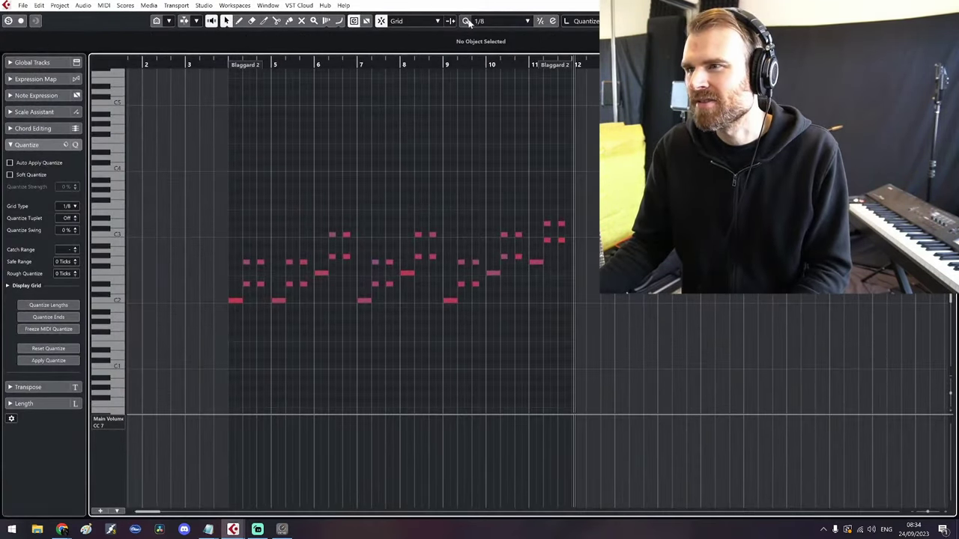
left_click(468, 22)
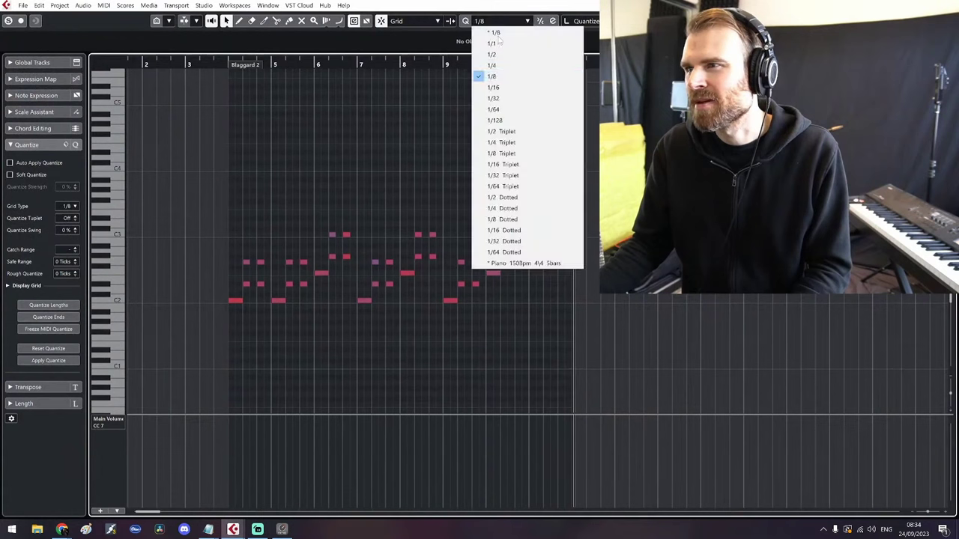
left_click(494, 87)
Shorten all notes of the Blaggard 2 part by one sixteenth so they play more detached
left_click_drag(572, 326, 222, 146)
scroll(223, 150, "up", 8)
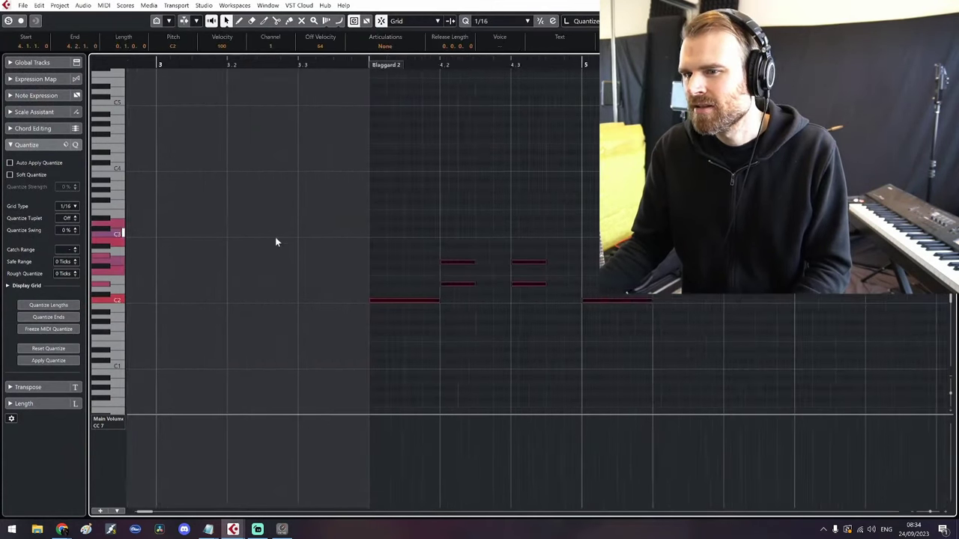
left_click_drag(512, 261, 494, 261)
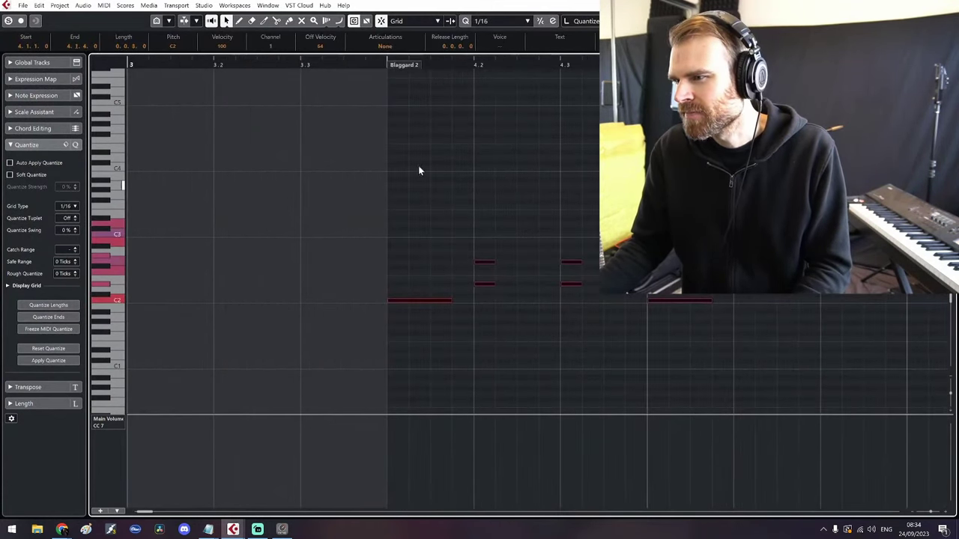
scroll(281, 205, "down", 8)
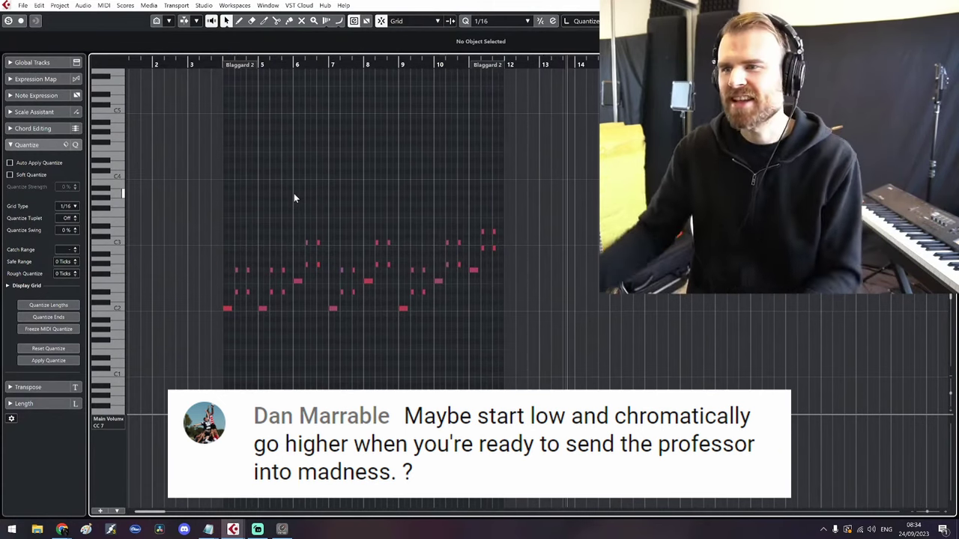
Return to the project window, duplicate the Blaggard 2 part to bar 12 and place the playback cursor at bar 9
key("Return")
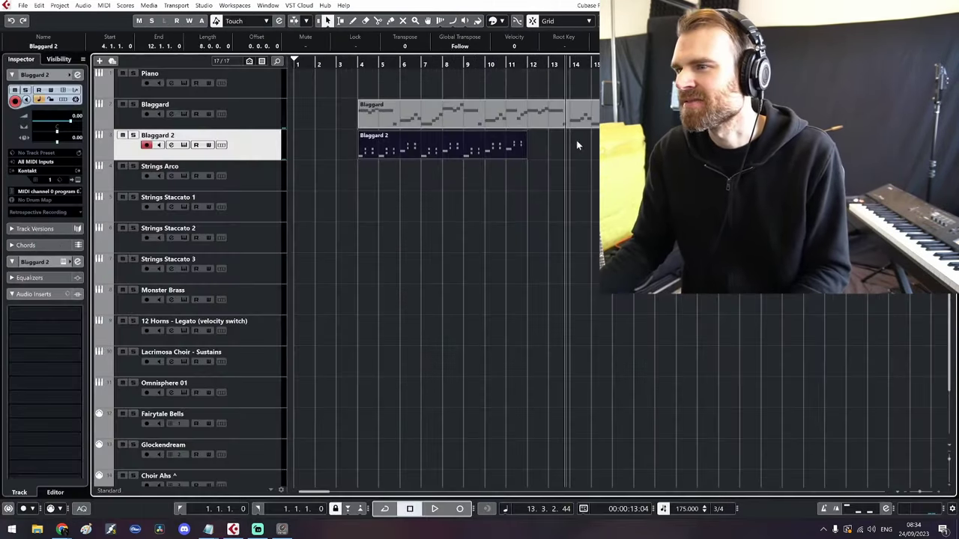
key("ctrl+d")
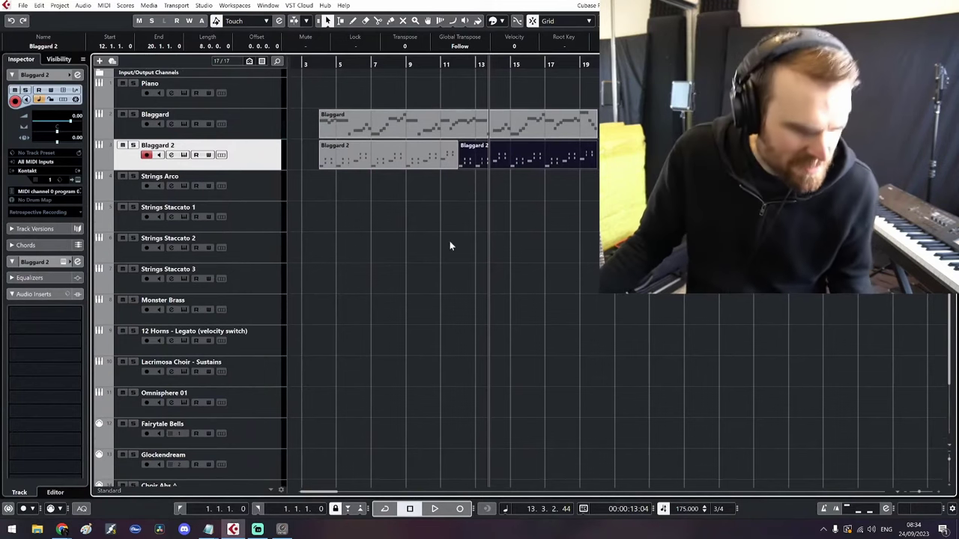
left_click(408, 66)
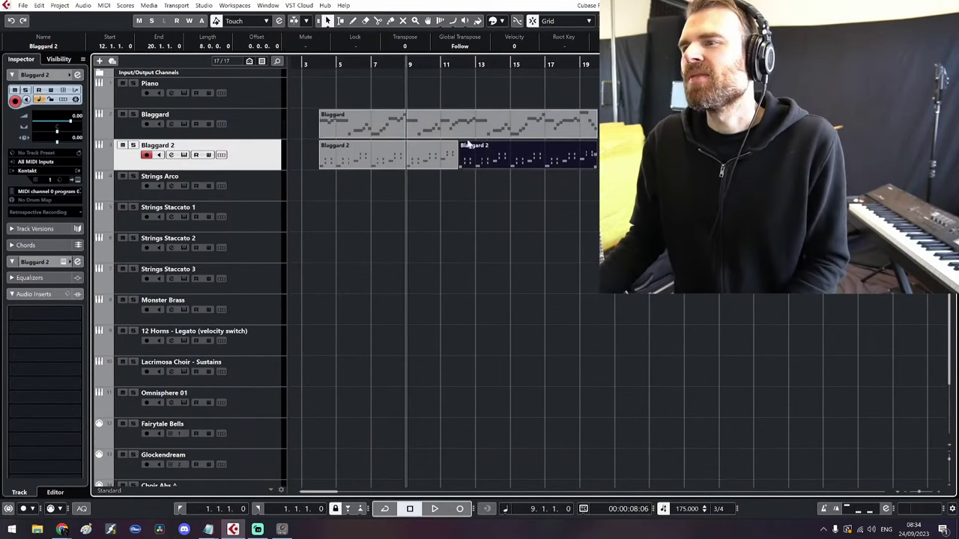
In the duplicated Blaggard 2 part, transpose the bar 18 chord up to a G2 root and raise its A#2 notes to B2
left_click(564, 132)
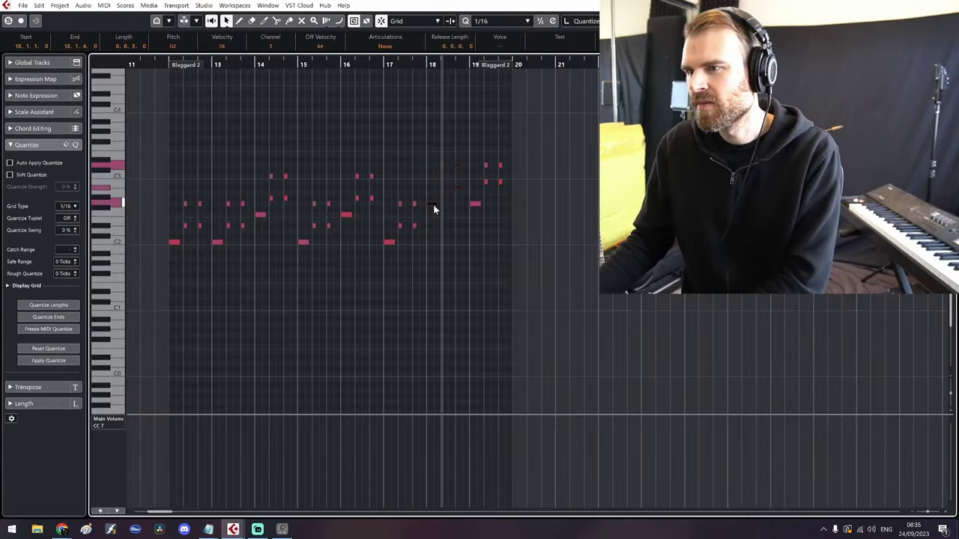
left_click(431, 211)
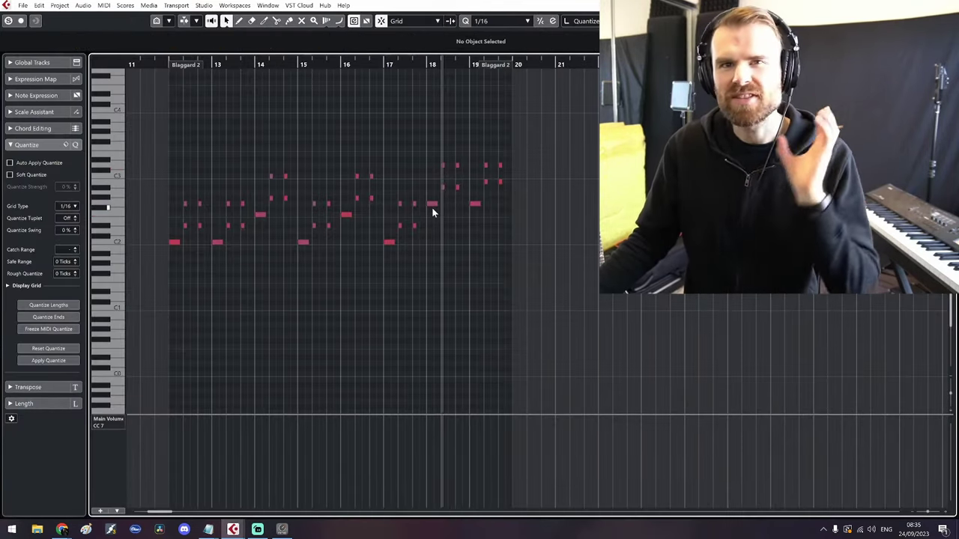
left_click(431, 202)
left_click(439, 192)
left_click(443, 187)
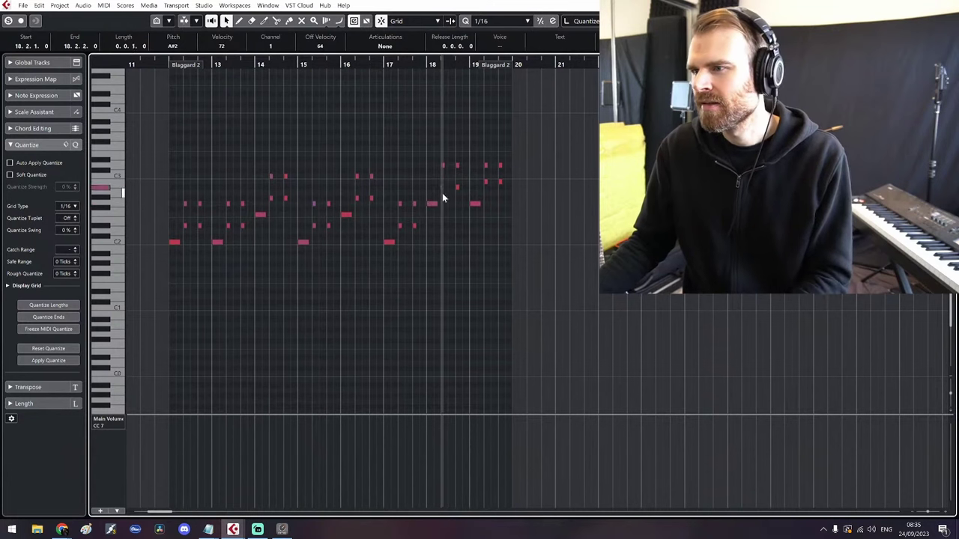
left_click_drag(440, 193, 461, 180)
left_click(456, 165)
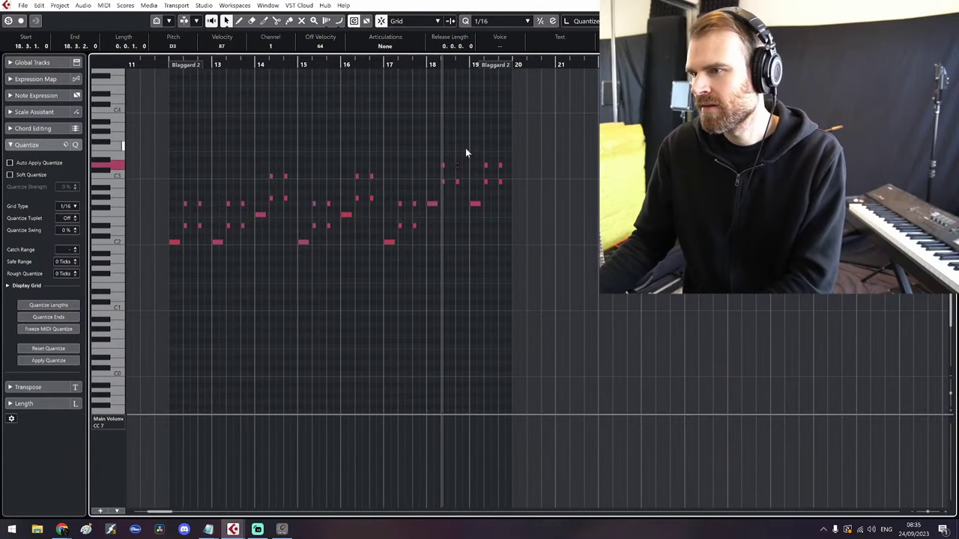
Play the duplicated Blaggard 2 part from bar 17 to check the changed bar 18 chord
left_click(419, 75)
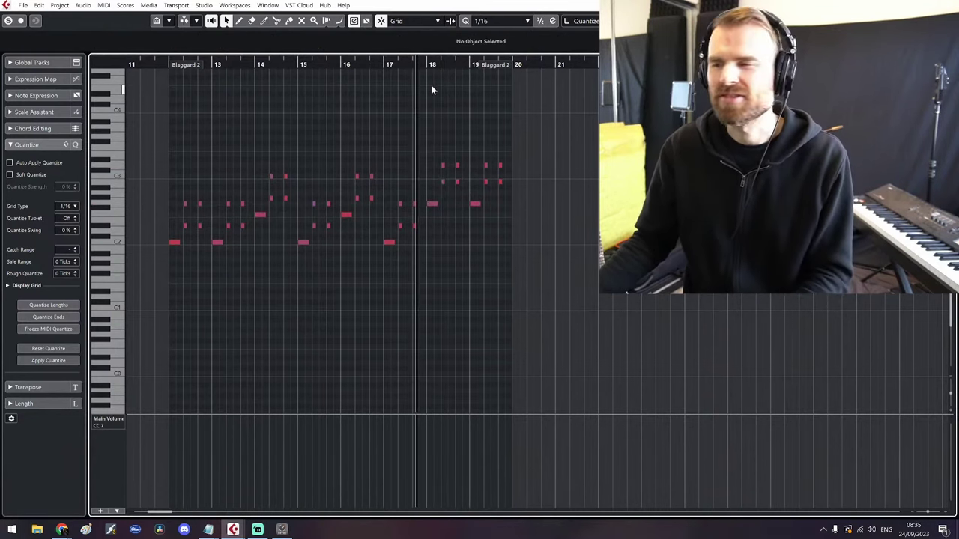
left_click(388, 63)
key("space")
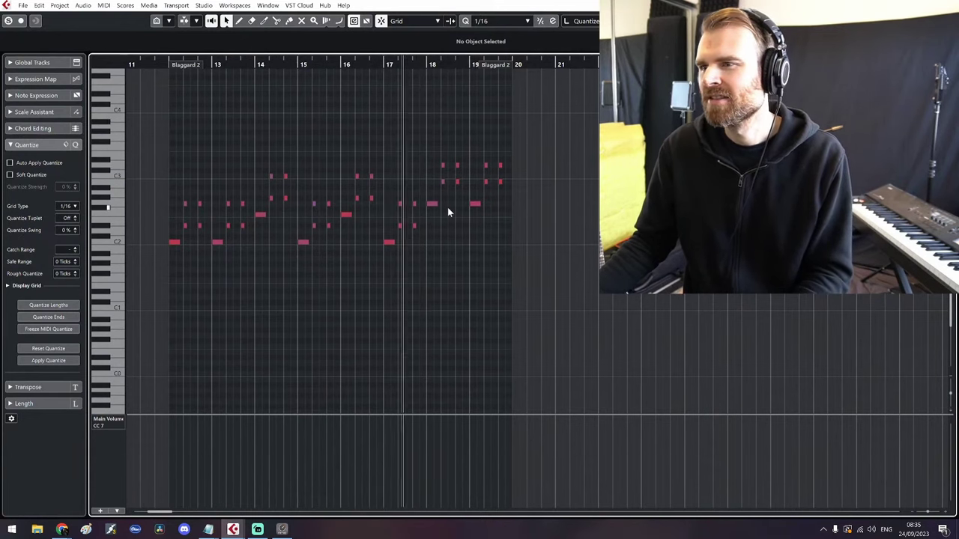
key("space")
Mute the bar 19 notes of the duplicated Blaggard 2 part and play from bar 15
left_click_drag(466, 209, 516, 150)
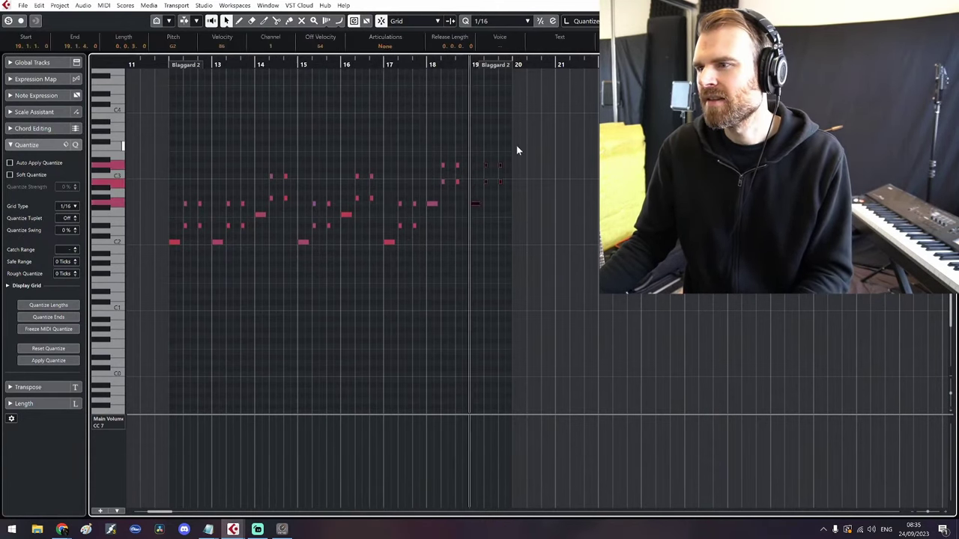
key("shift+m")
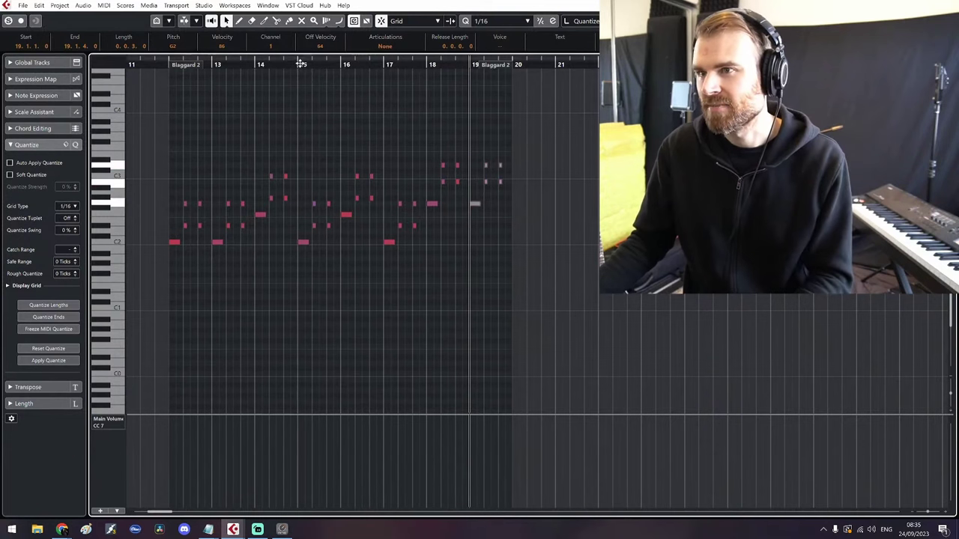
left_click(301, 64)
key("space")
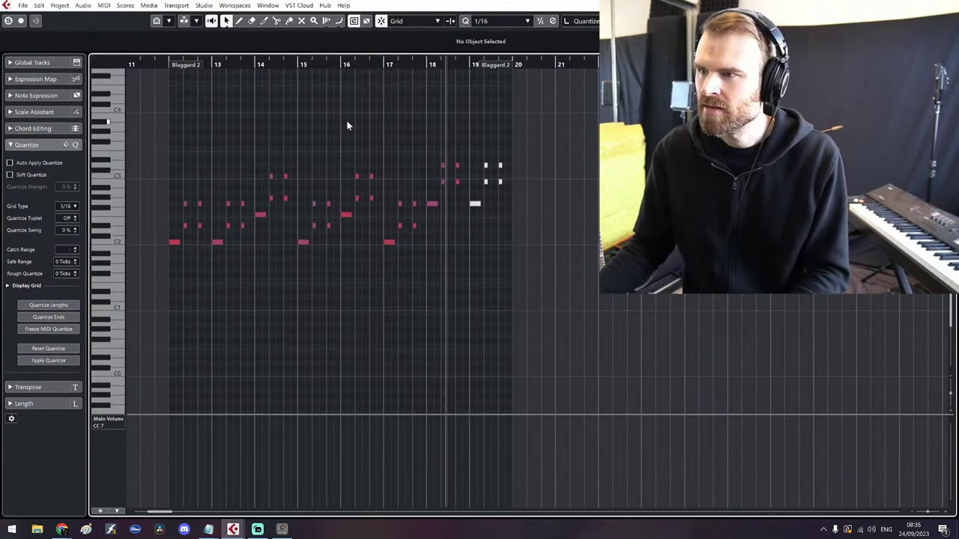
key("space")
Open the Blaggard melody part from the project window and lengthen its final bar 19 note to nearly the end of the bar
left_click(947, 5)
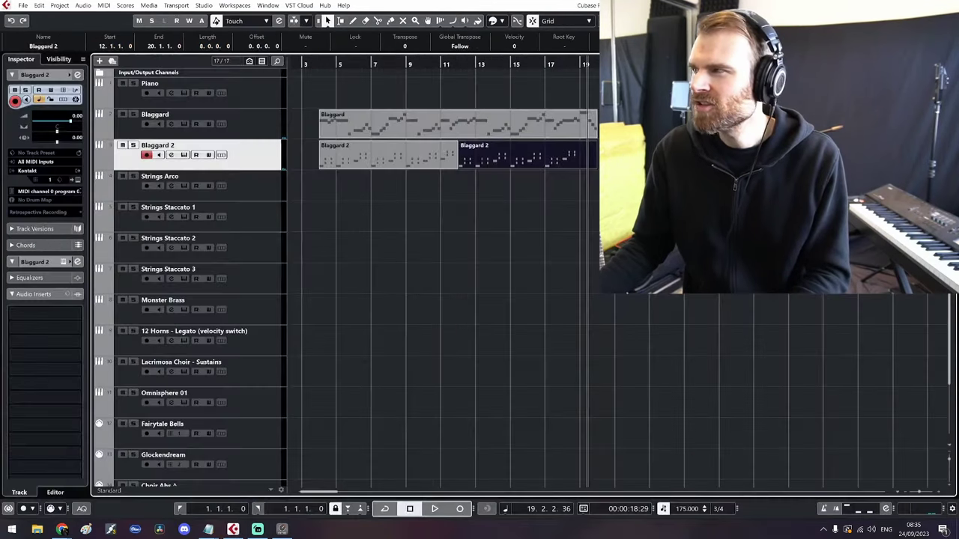
double_click(510, 123)
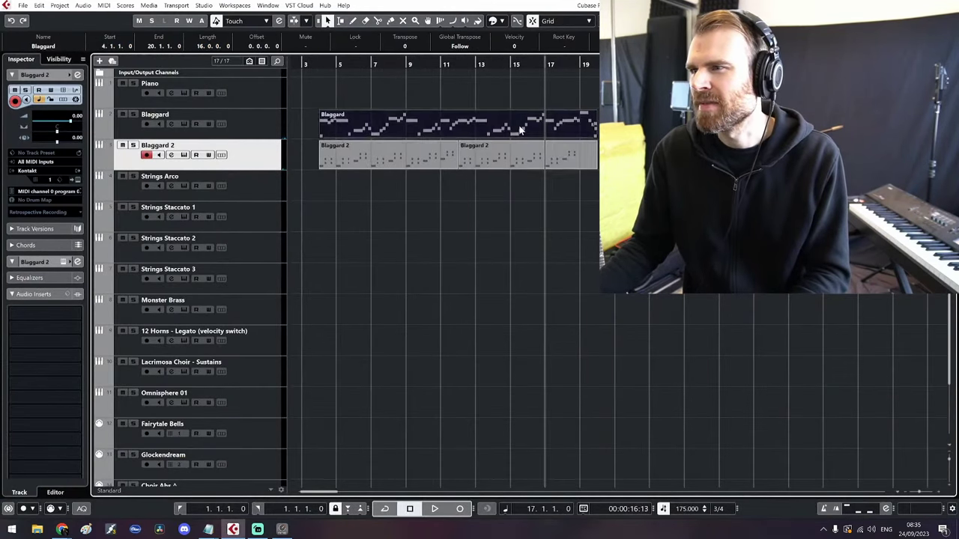
left_click_drag(773, 312, 515, 303)
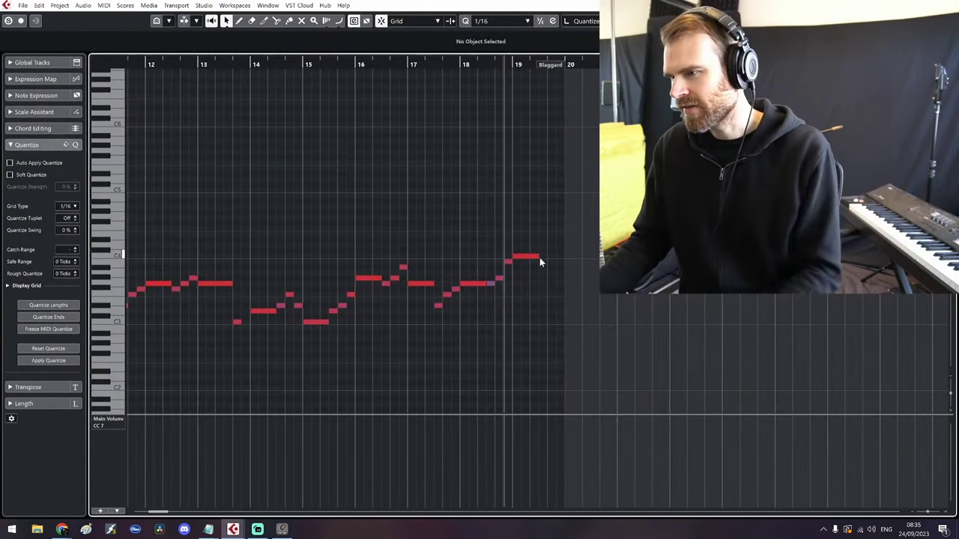
left_click_drag(538, 256, 560, 256)
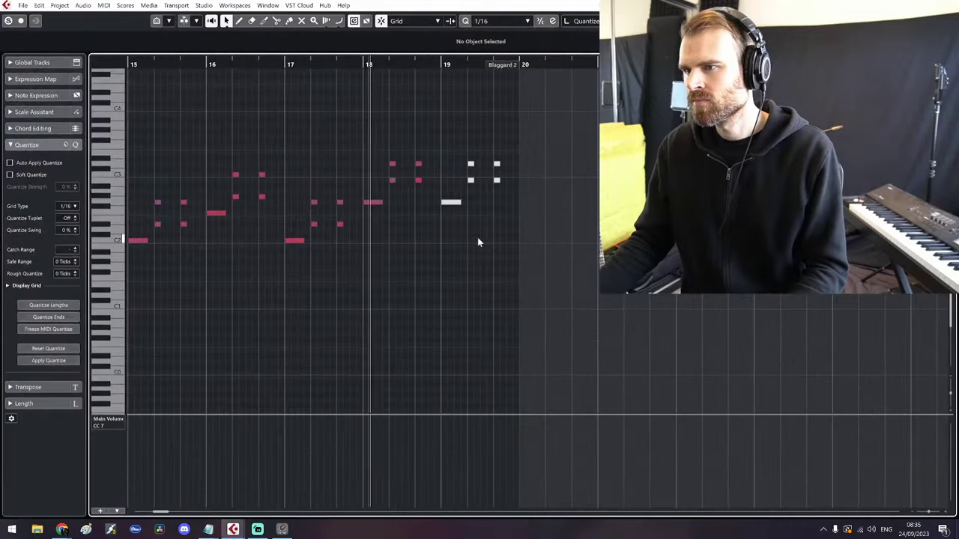
In the duplicated Blaggard 2 part, lower the bar 19 chord to a C2 root with E2 in the chord on the following beats
scroll(477, 236, "up", 2)
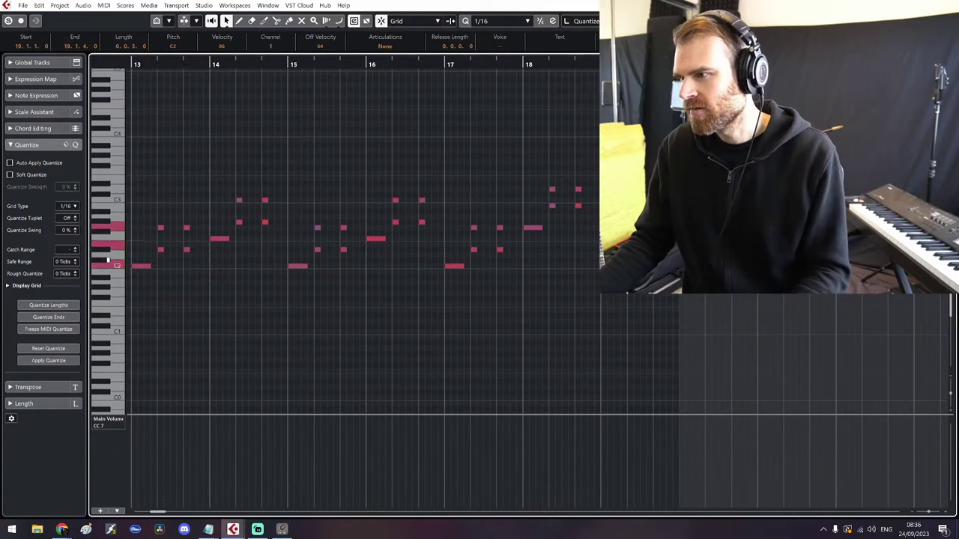
left_click(659, 260)
left_click(610, 266)
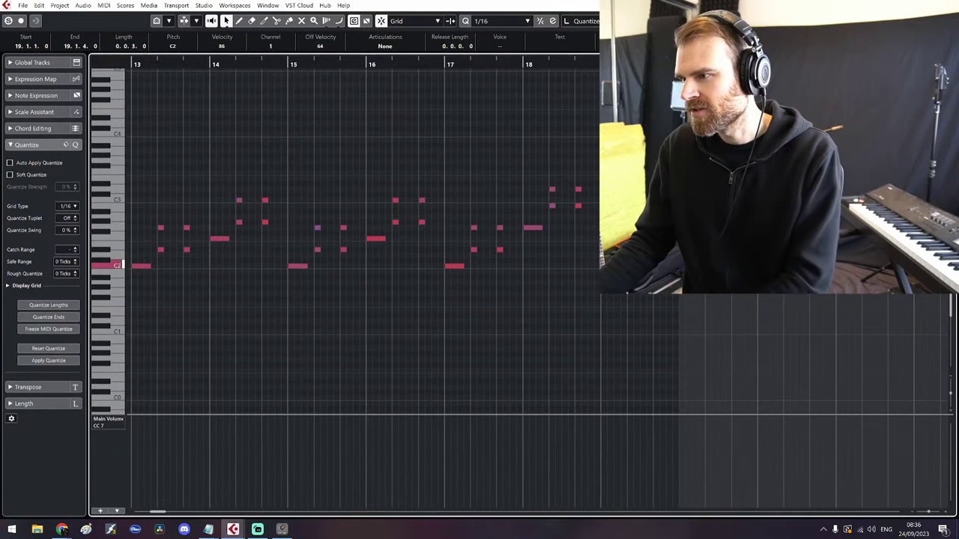
left_click_drag(621, 258, 665, 145)
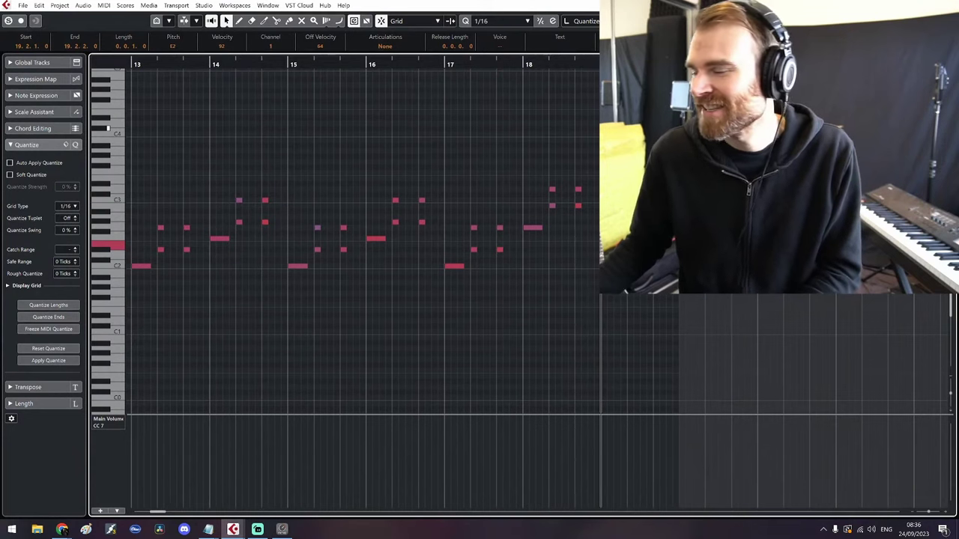
Solo the editor and play the duplicated Blaggard 2 part from bar 19 to check the new chord
key("s")
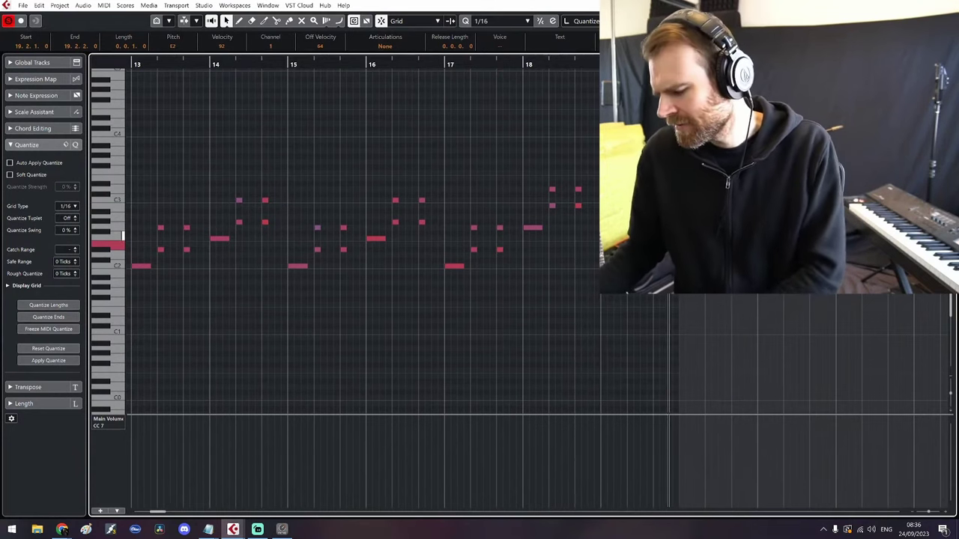
left_click(594, 65)
key("space")
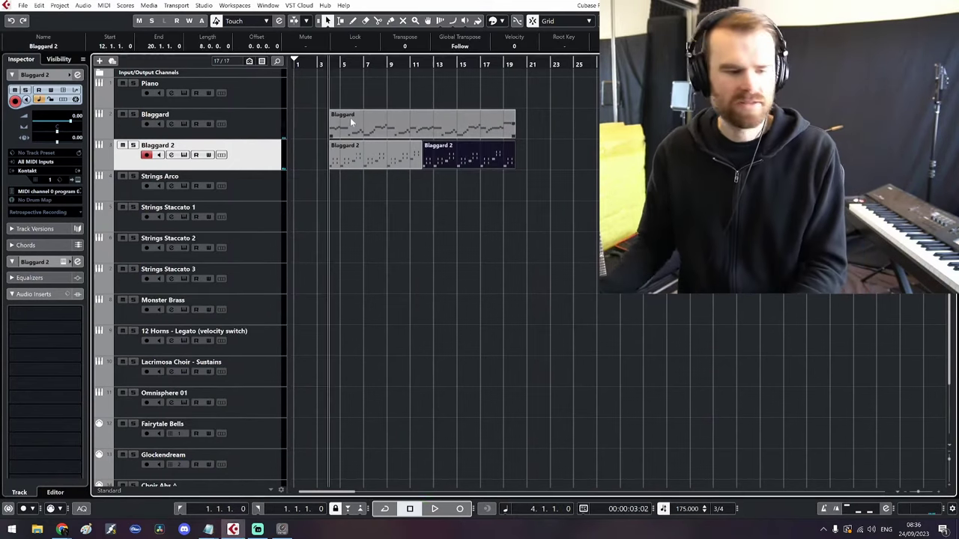
Play the melody and accompaniment from bar 4 in the project window while reviewing the lighthouse mood notes in Notepad
key("space")
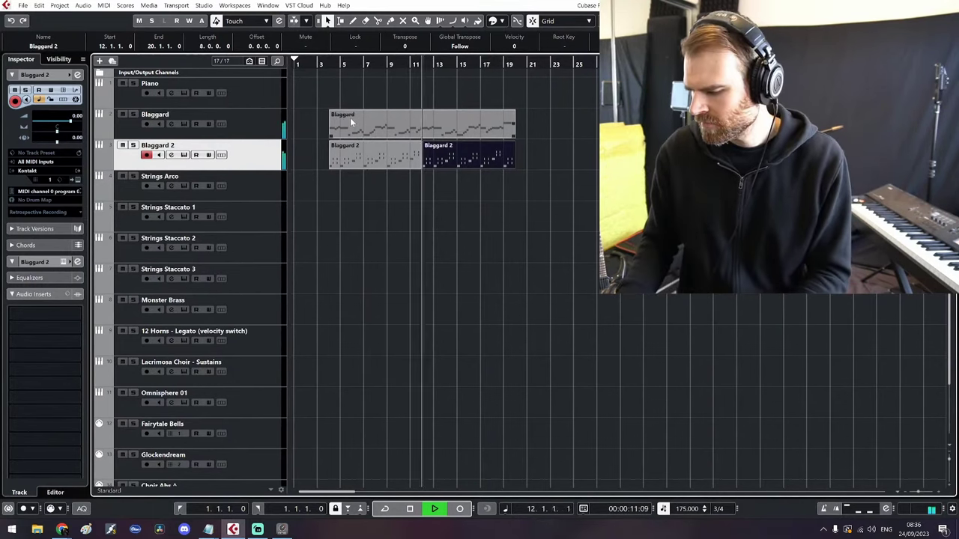
left_click(329, 219)
mouse_move(208, 528)
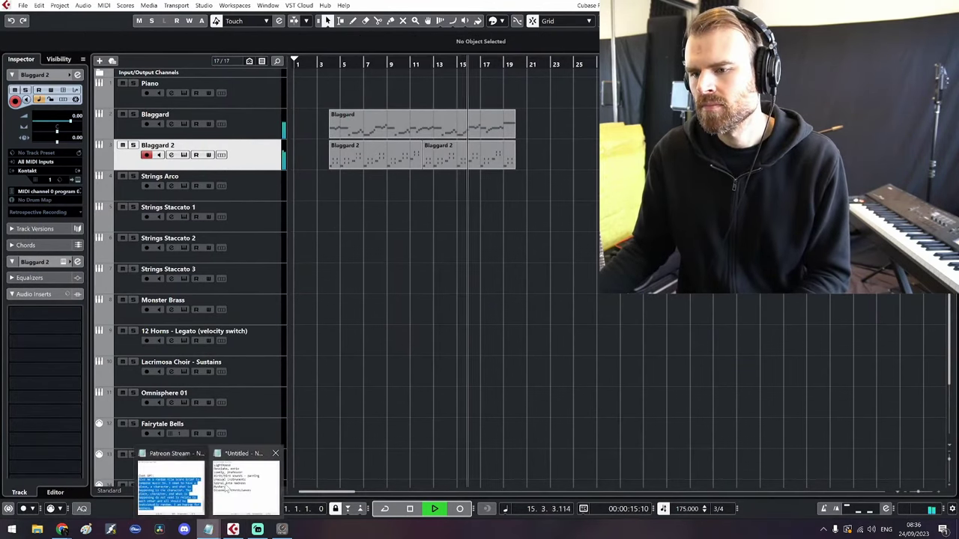
left_click(210, 480)
left_click_drag(285, 71, 357, 186)
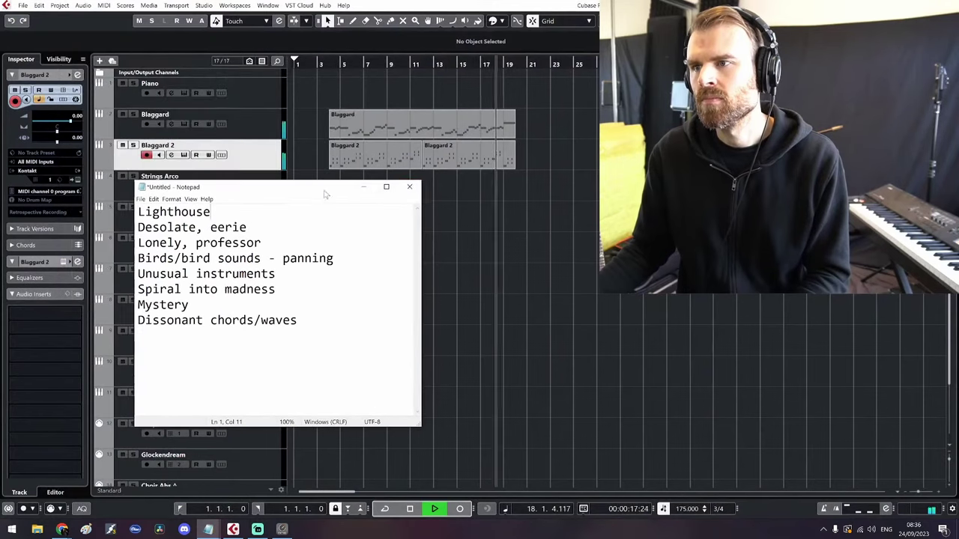
left_click(471, 194)
key("space")
key("alt+Tab")
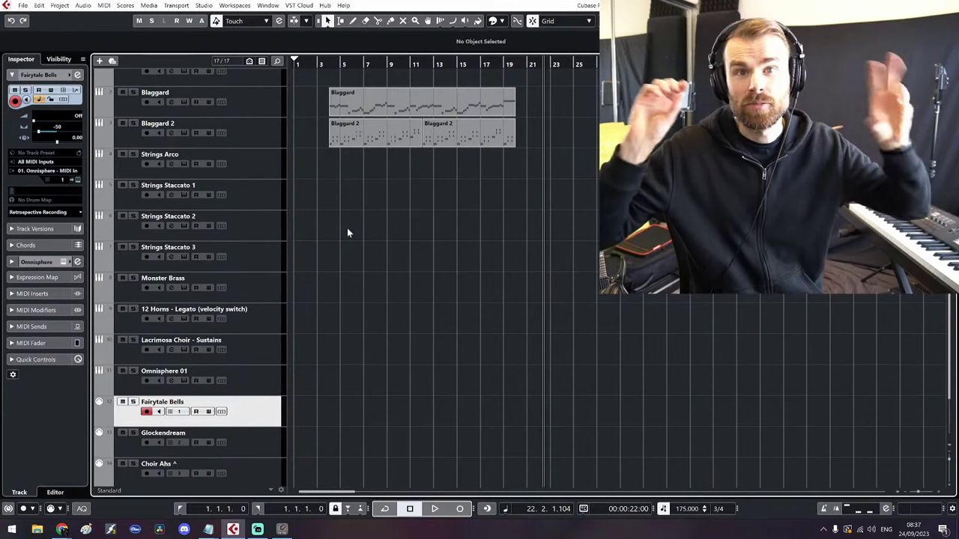
Select the Fairytale Bells track and consult the mood notes in Notepad again before returning to the project
left_click(268, 383)
left_click(269, 406)
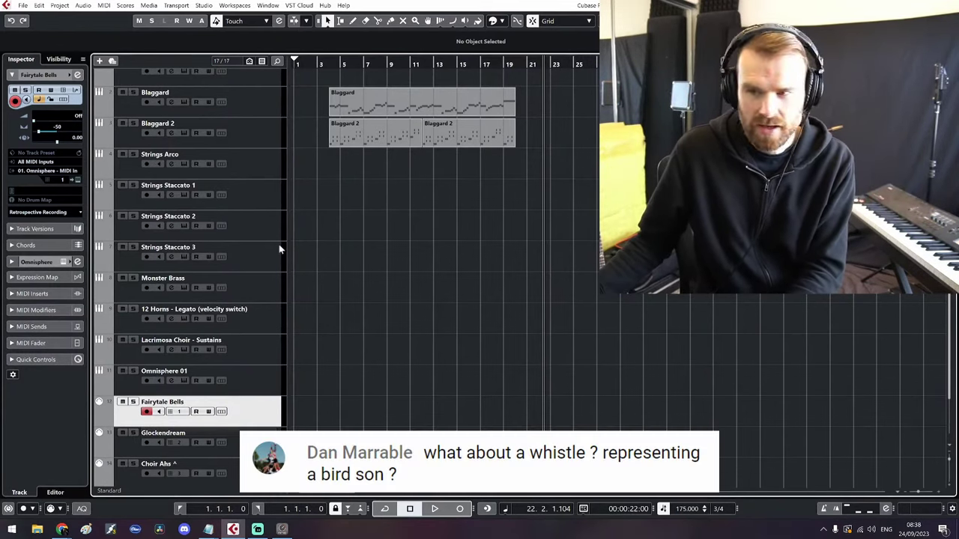
scroll(311, 133, "up", 2)
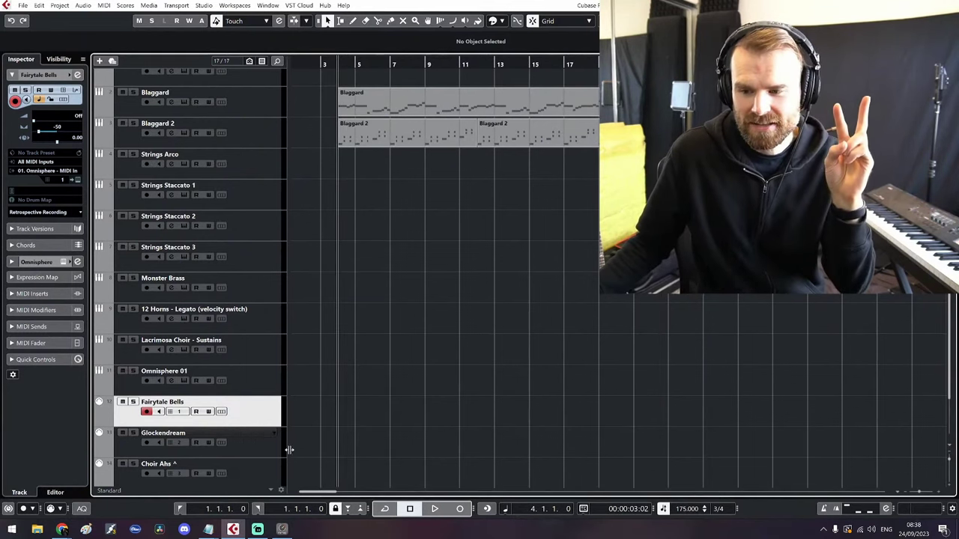
left_click(235, 505)
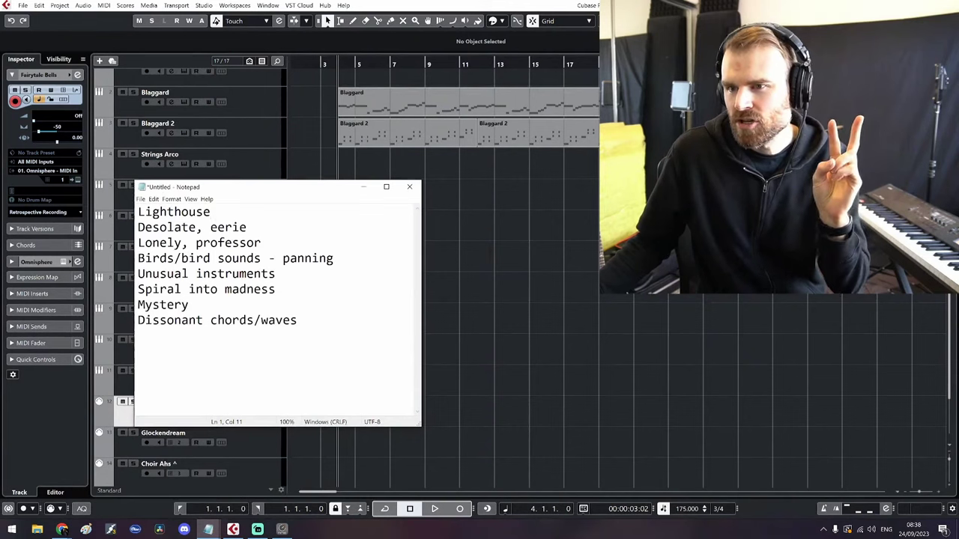
left_click(467, 235)
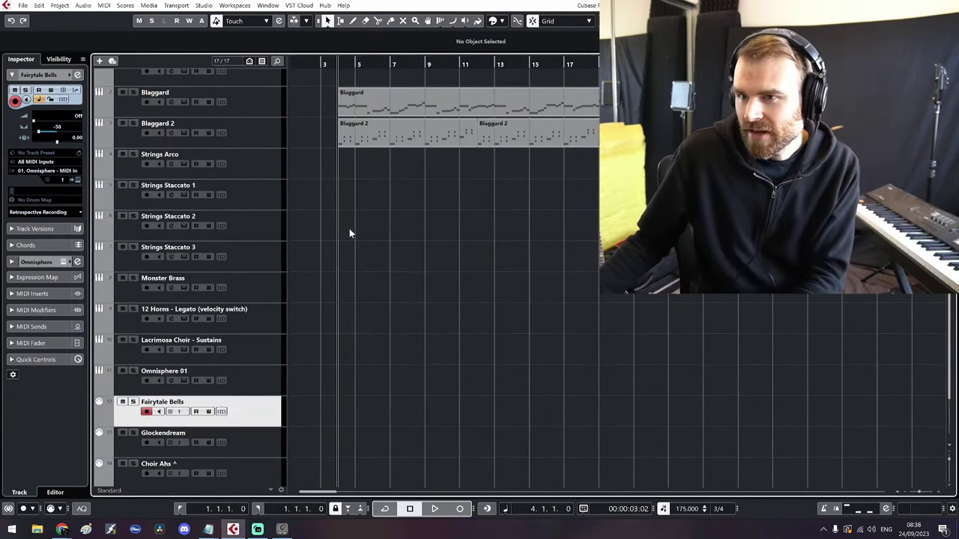
Copy the Blaggard melody part at bar 4 onto the Fairytale Bells and Glockendream tracks, with its notes raised one octave
left_click_drag(358, 104, 360, 403)
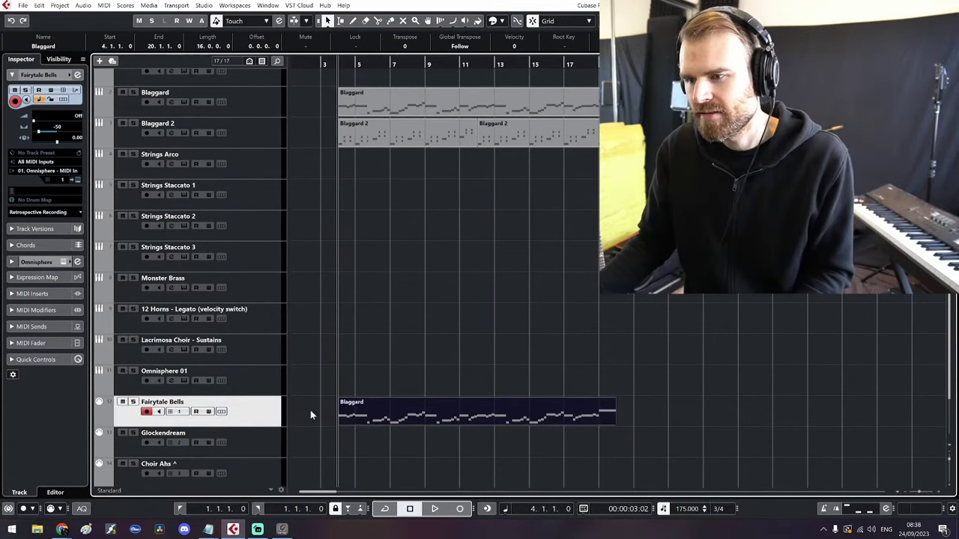
double_click(357, 409)
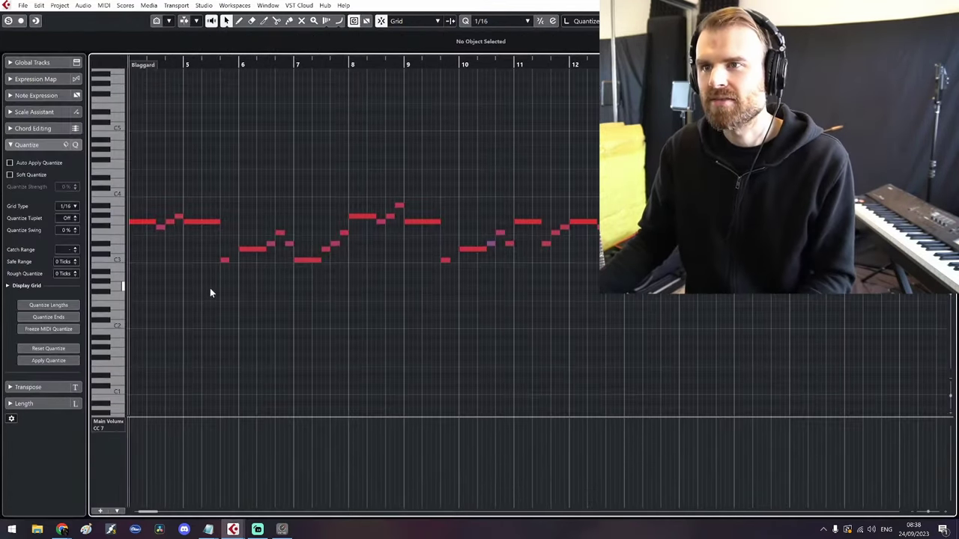
scroll(769, 316, "down", 3)
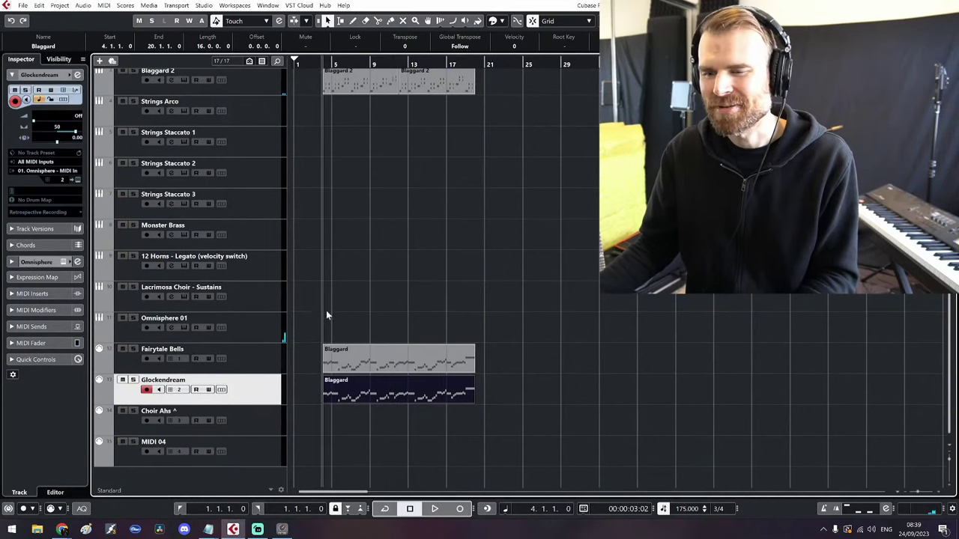
Play from bar 4 and adjust the Main Volume (CC 7) data in the Glockendream and Fairytale Bells parts
key("space")
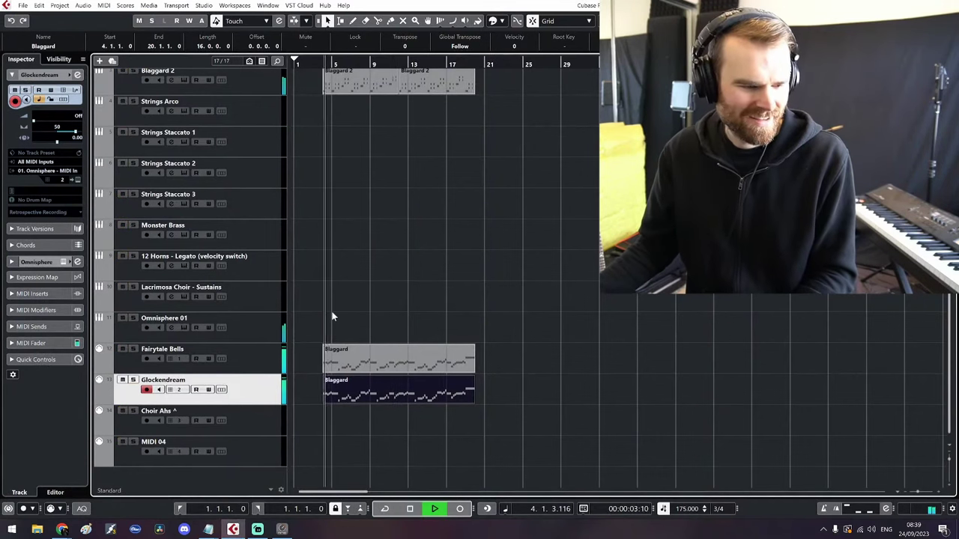
left_click(381, 302)
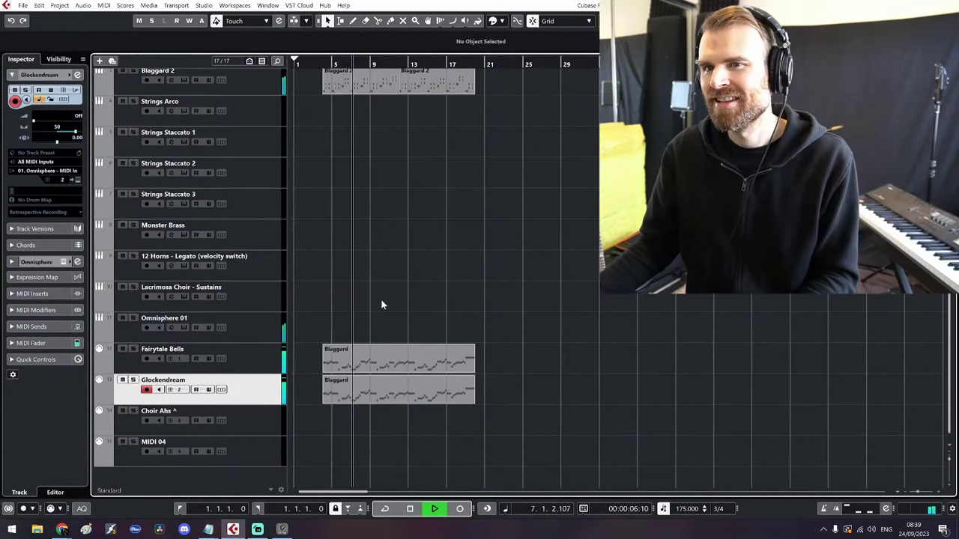
double_click(358, 384)
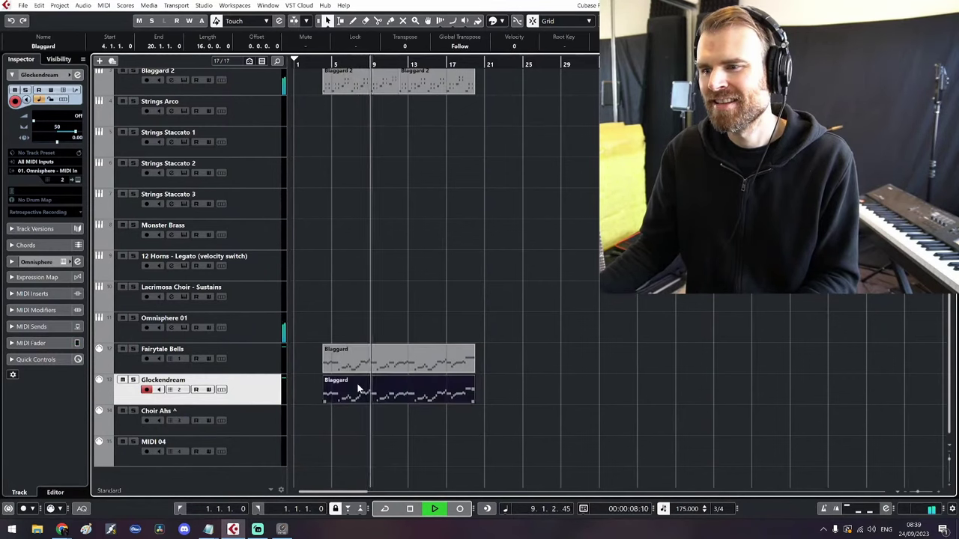
left_click_drag(152, 387, 214, 413)
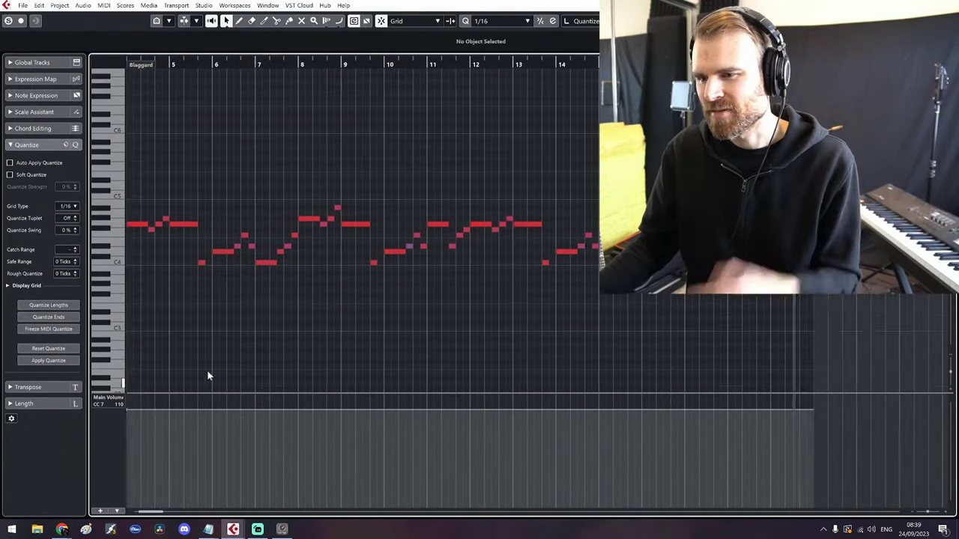
left_click_drag(145, 385, 227, 424)
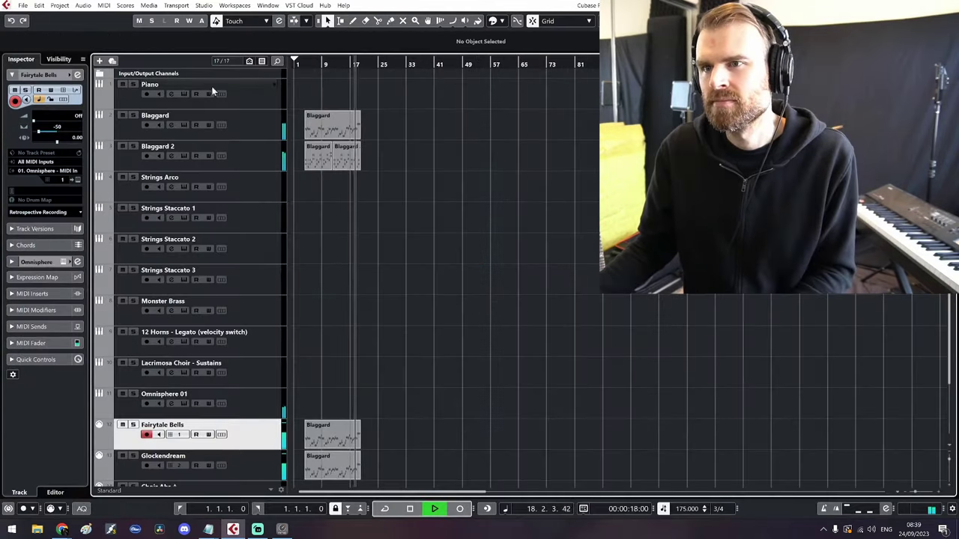
key("space")
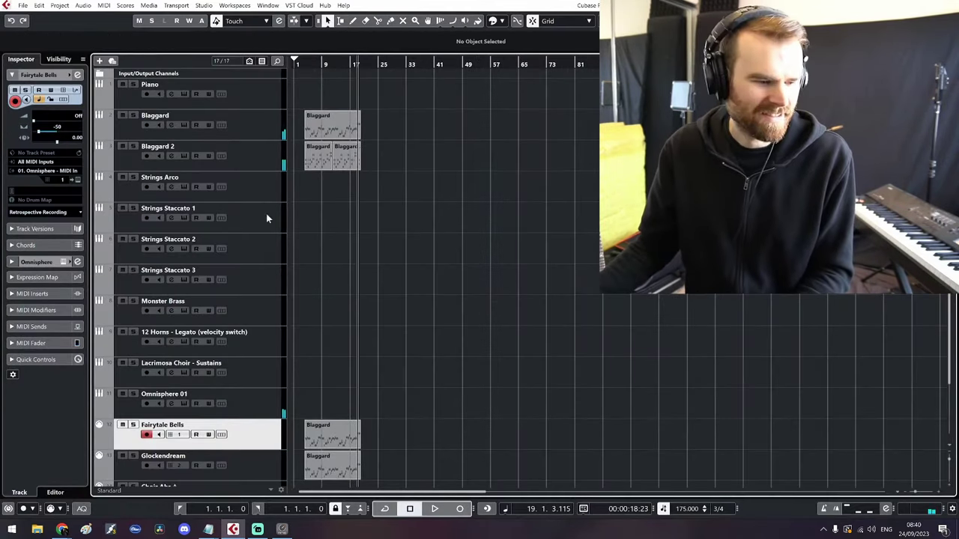
Select the MIDI 04 track, open its Omnisphere instrument and search the patch browser for bird sounds
scroll(375, 345, "down", 3)
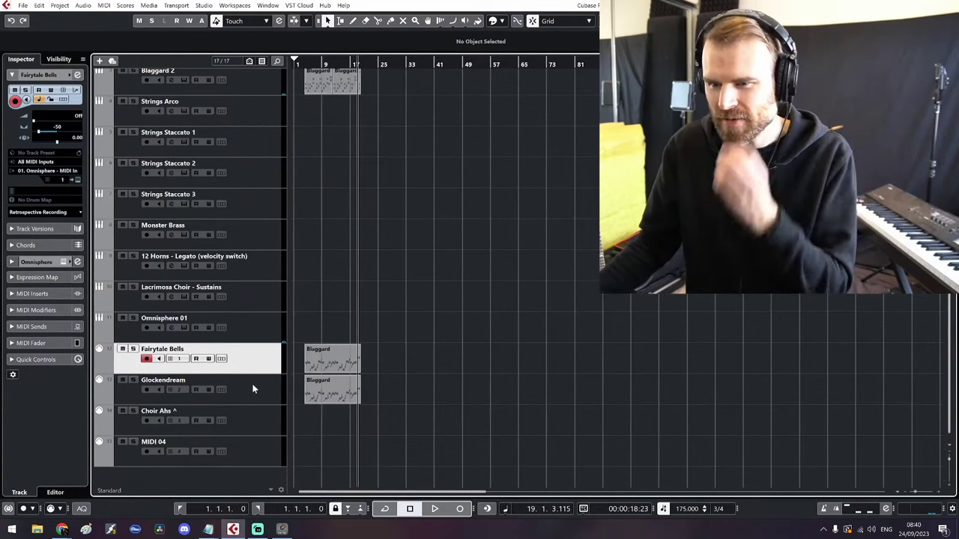
right_click(269, 302)
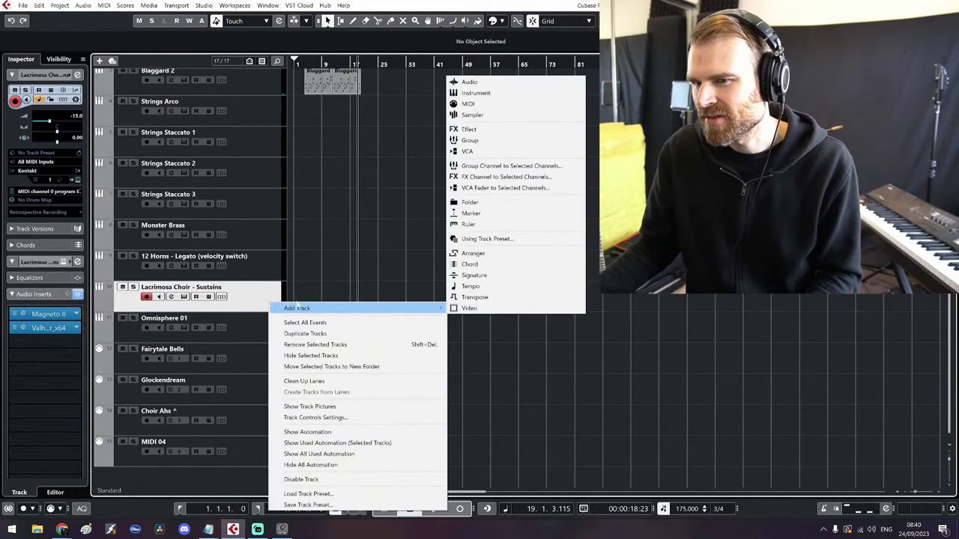
key("Escape")
left_click(251, 443)
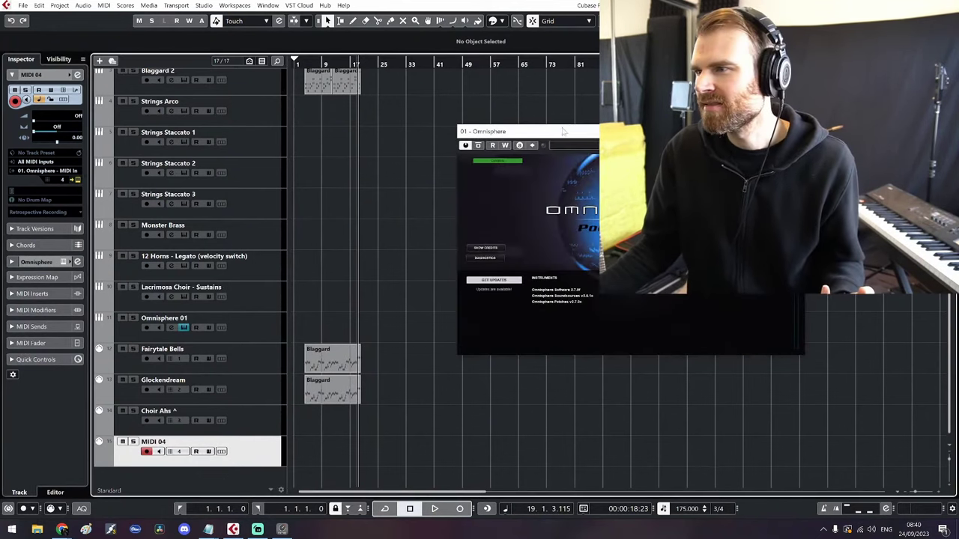
left_click_drag(492, 133, 231, 125)
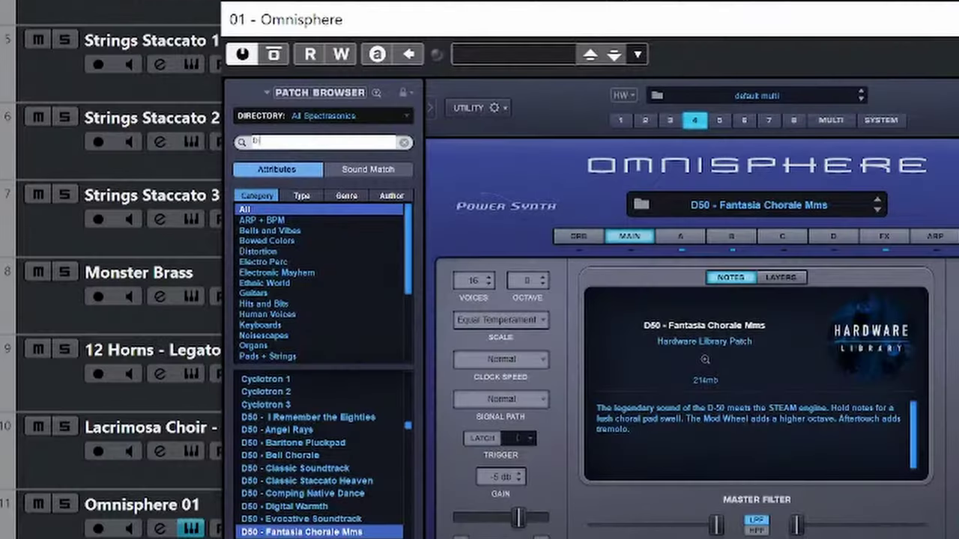
key("Return")
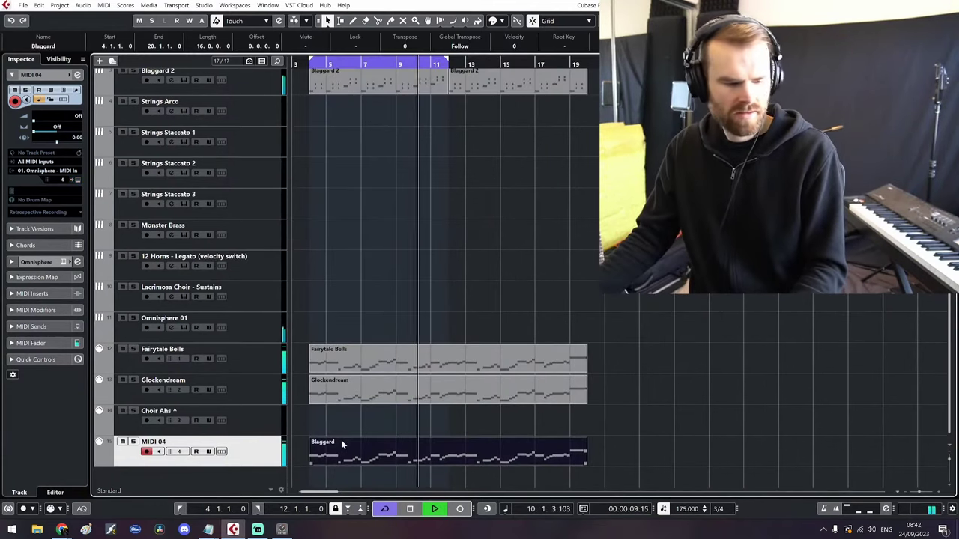
Reopen the MIDI 04 track's Omnisphere and audition, in solo, bird patches from Sizzle Gourd Kalimba Coin through SE02 - Gliding Seagulls
key("space")
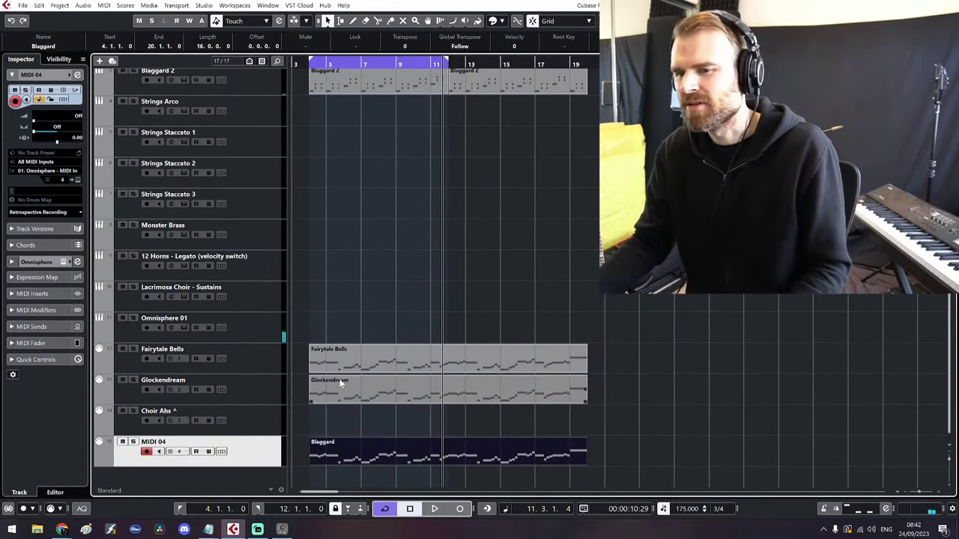
left_click(78, 180)
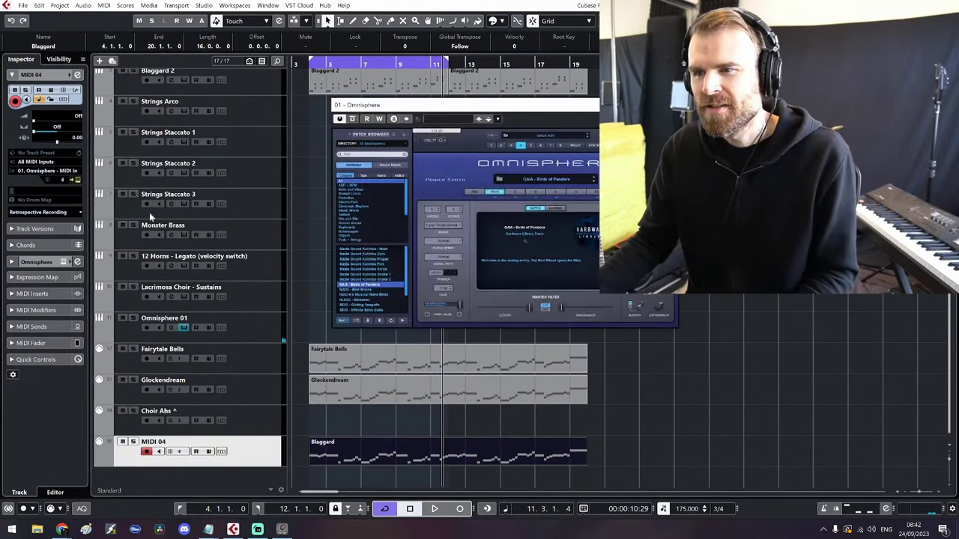
left_click(375, 251)
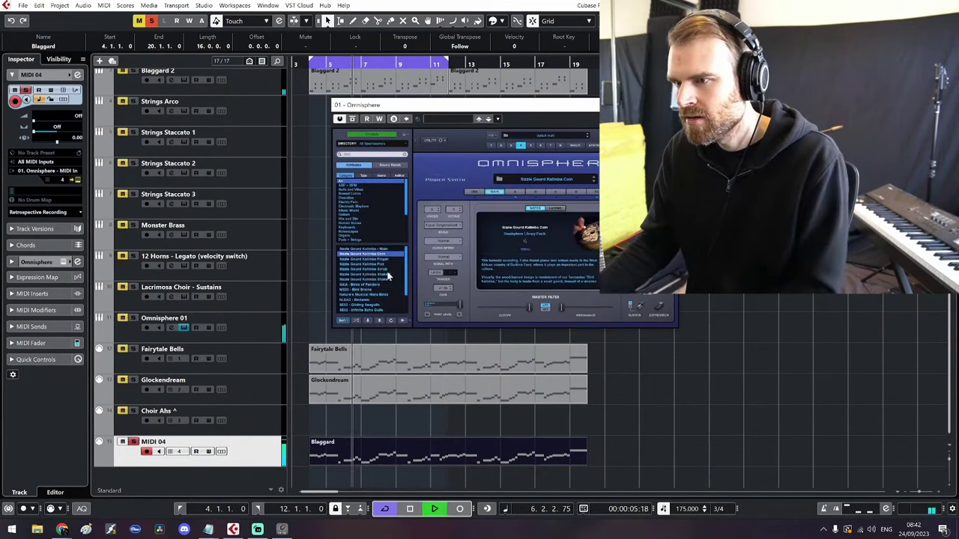
left_click(386, 265)
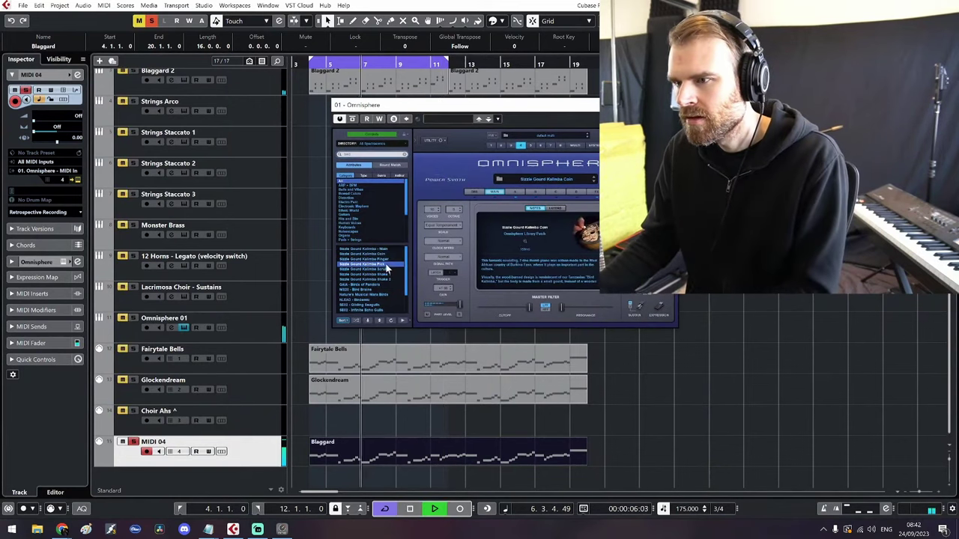
left_click(388, 275)
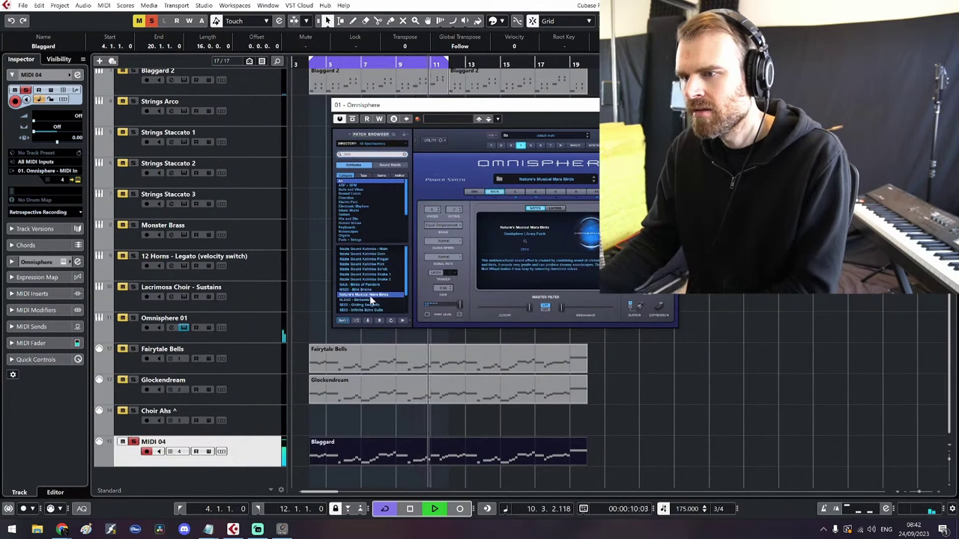
left_click(370, 299)
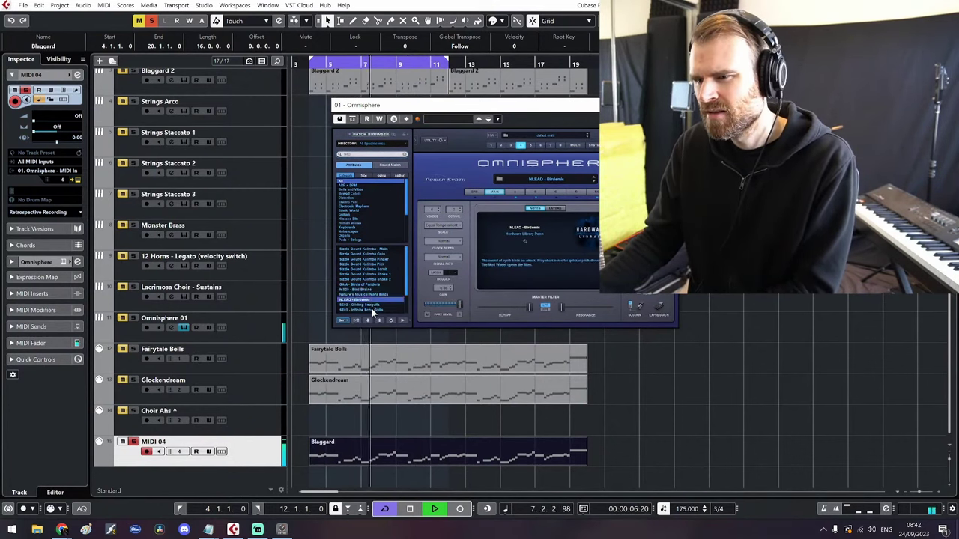
left_click(371, 305)
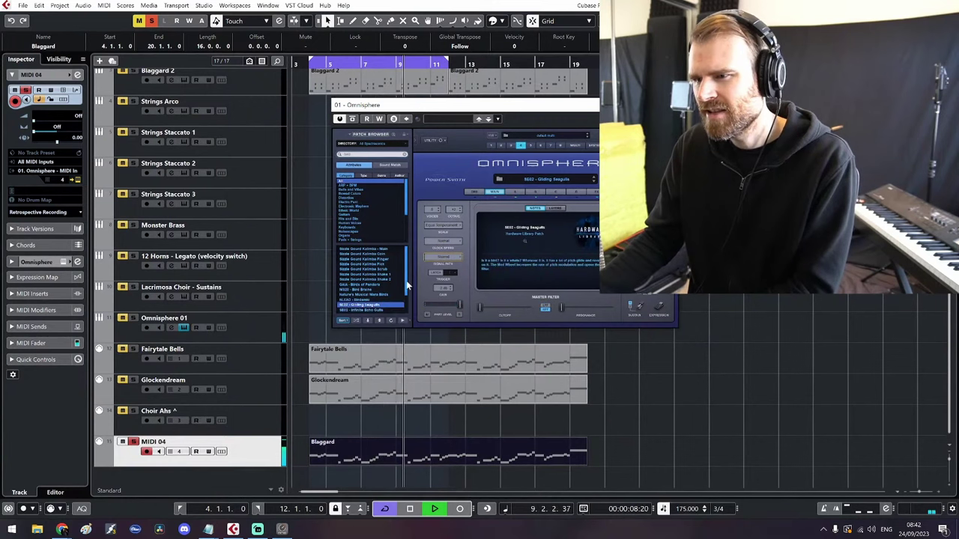
Audition the SIRIN - Messenger of Danger, Toy Celeste for Small Birds and VYGR - Birds in the Water patches, and load Whirly World
scroll(397, 292, "down", 2)
left_click(369, 295)
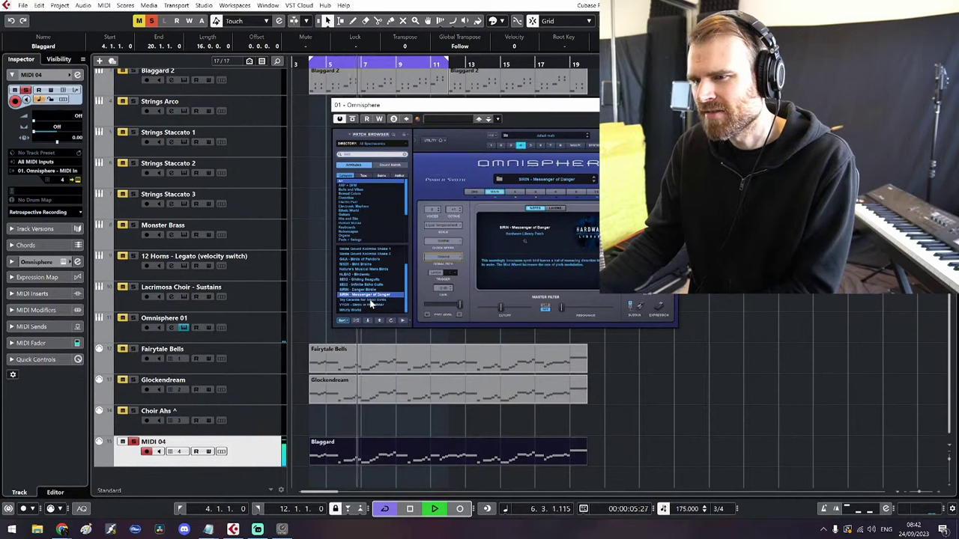
left_click(369, 304)
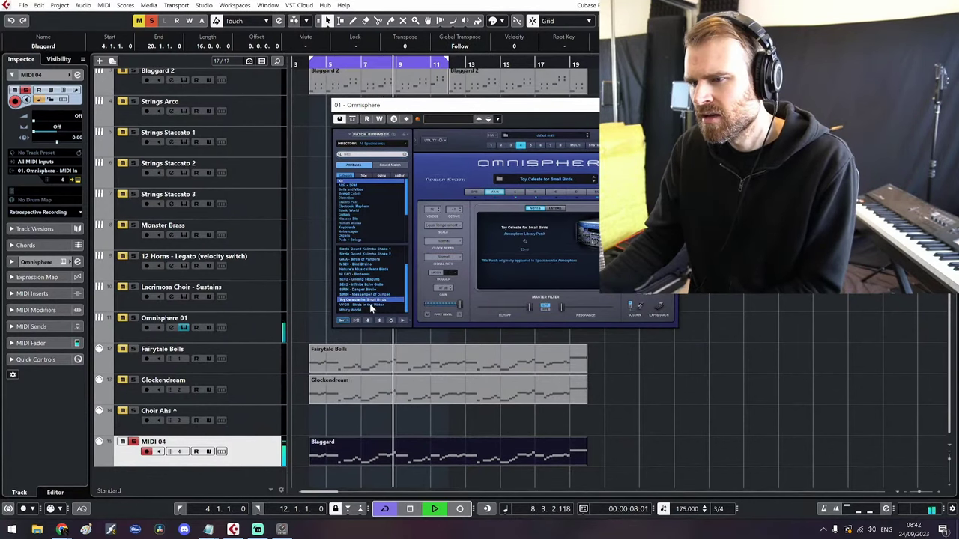
left_click(369, 307)
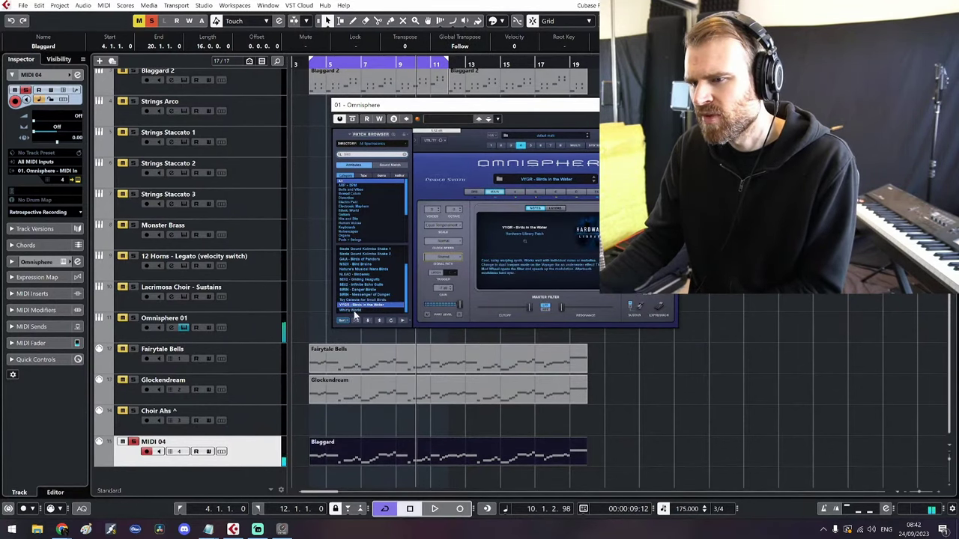
left_click(353, 310)
key("space")
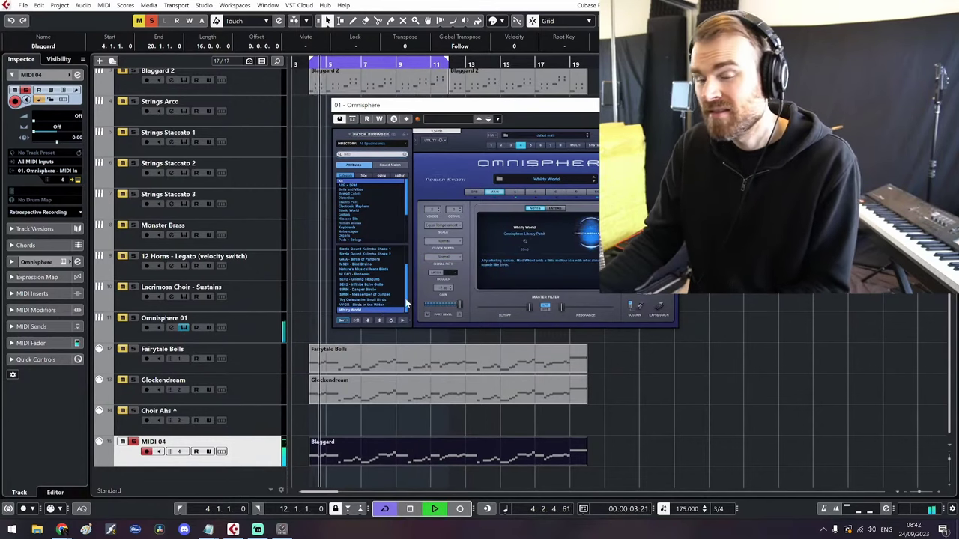
Play Whirly World unsoloed with the full arrangement from bar 4 and close Omnisphere
key("space")
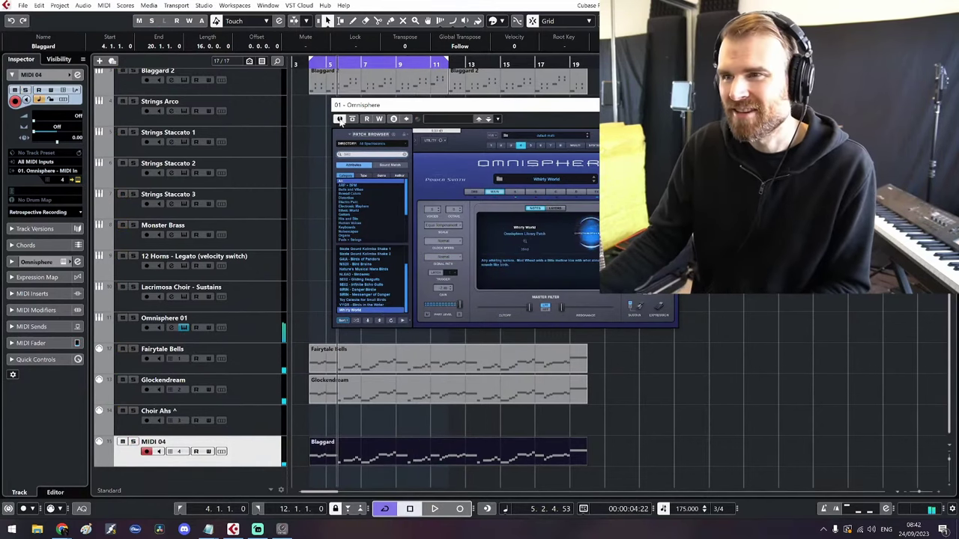
left_click(307, 65)
key("space")
left_click(300, 299)
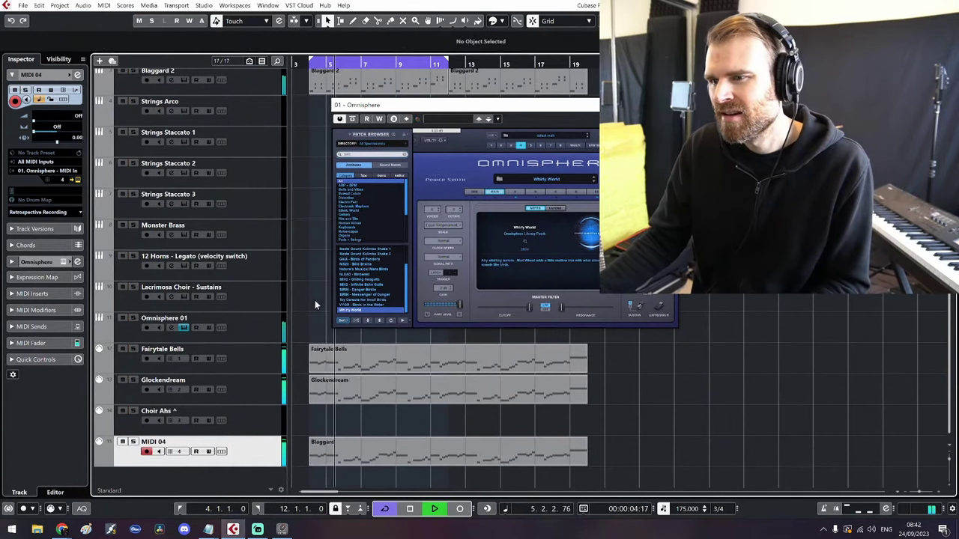
left_click(667, 105)
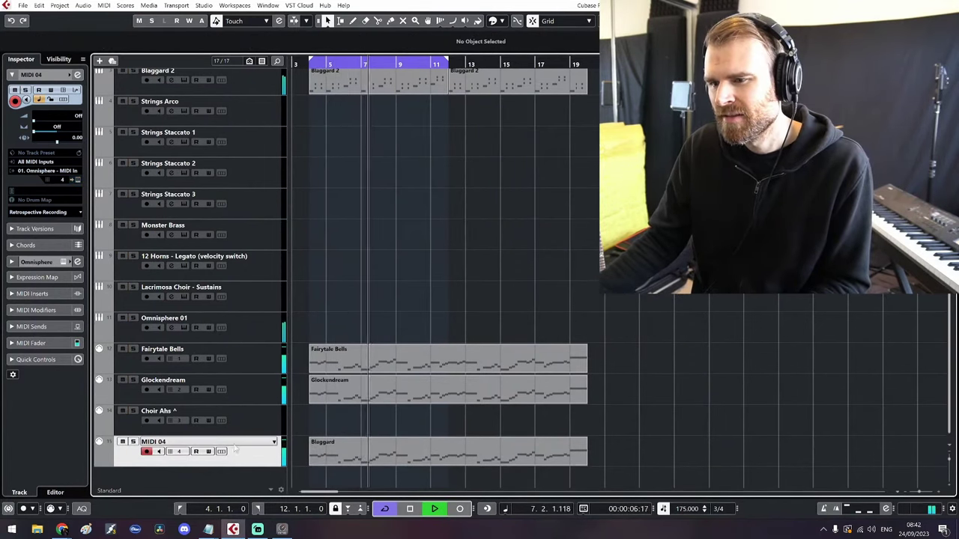
Rename the MIDI 04 track Whirly World, and search Omnisphere's patches for whistle sounds for the new track 5
double_click(225, 442)
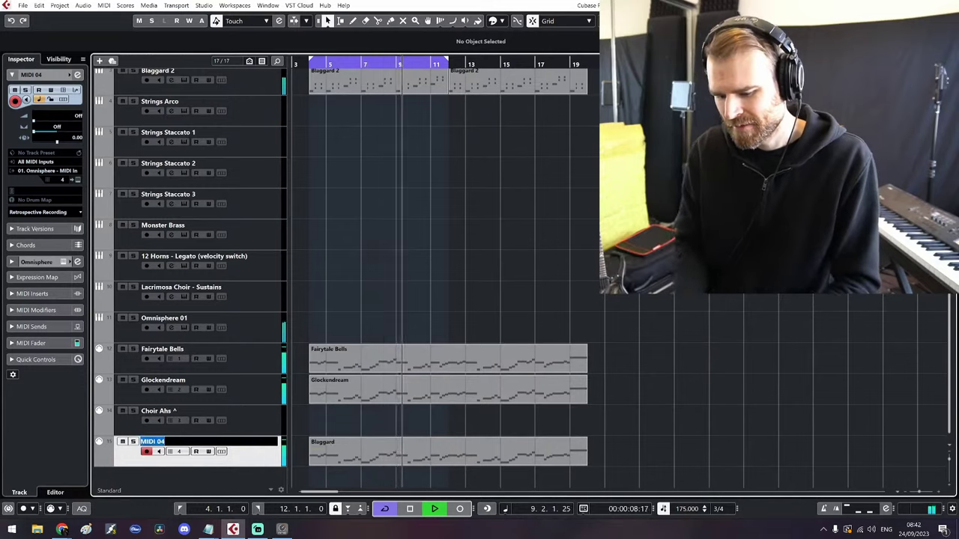
type("whistle")
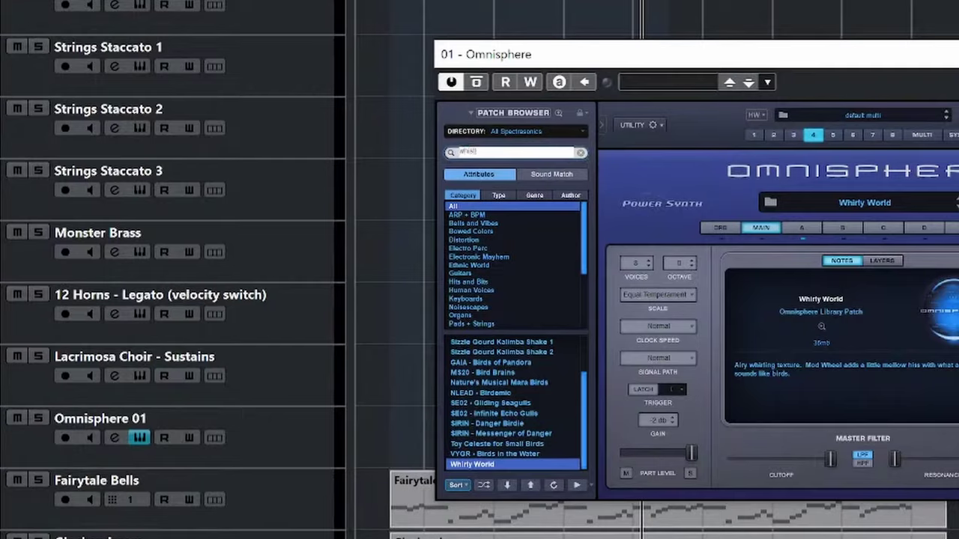
key("Return")
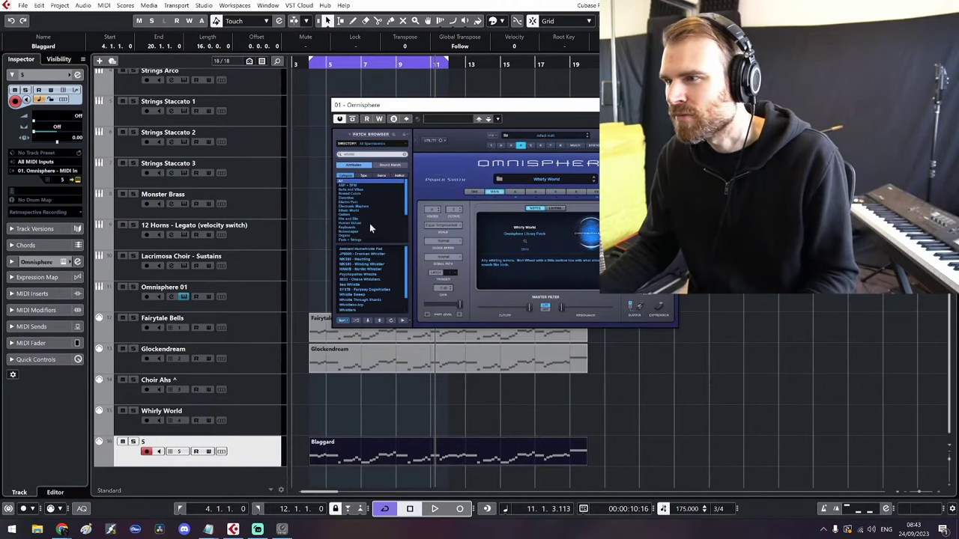
Audition the JP8000 - Drunken Whistler and NWAVE - Nordic Whistler patches on track 5, switching between solo and the full arrangement
left_click(362, 254)
key("space")
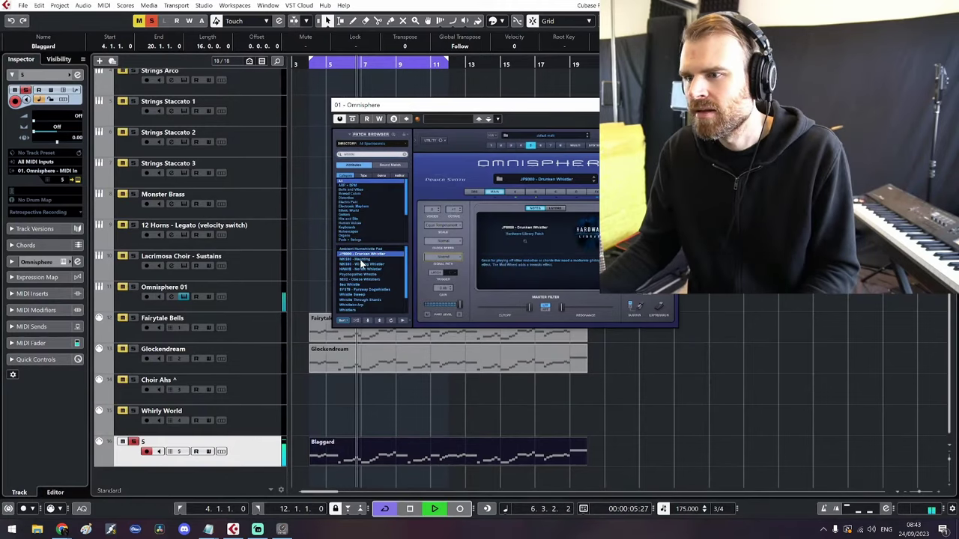
key("s")
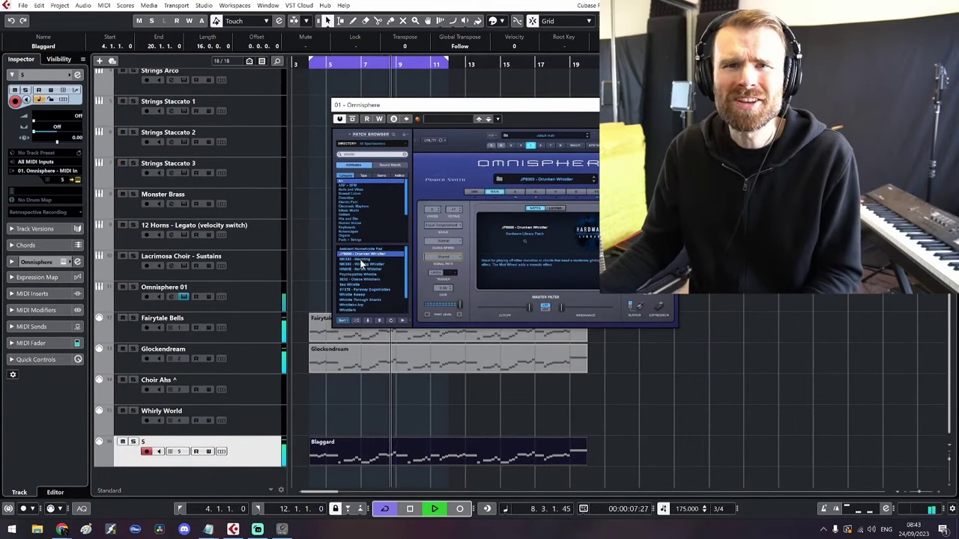
left_click(368, 270)
key("s")
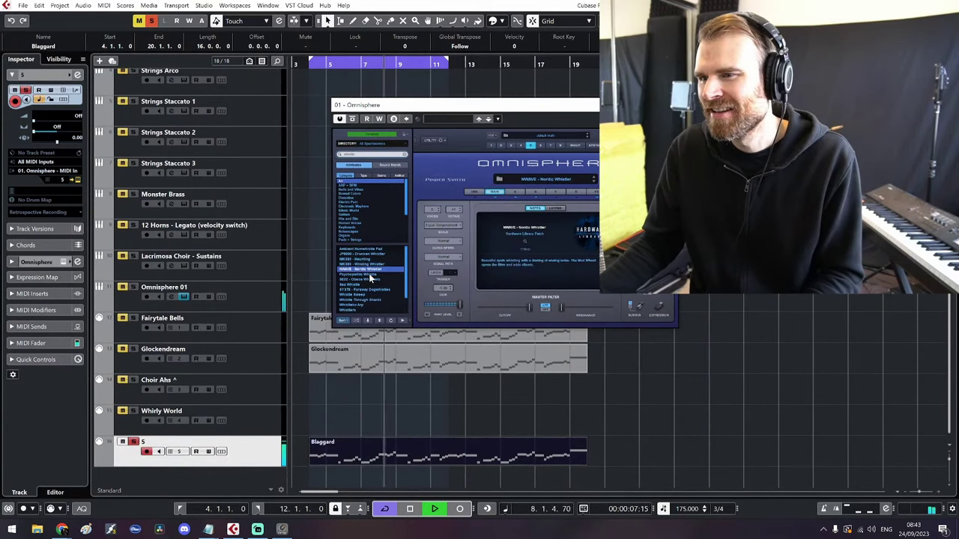
key("space")
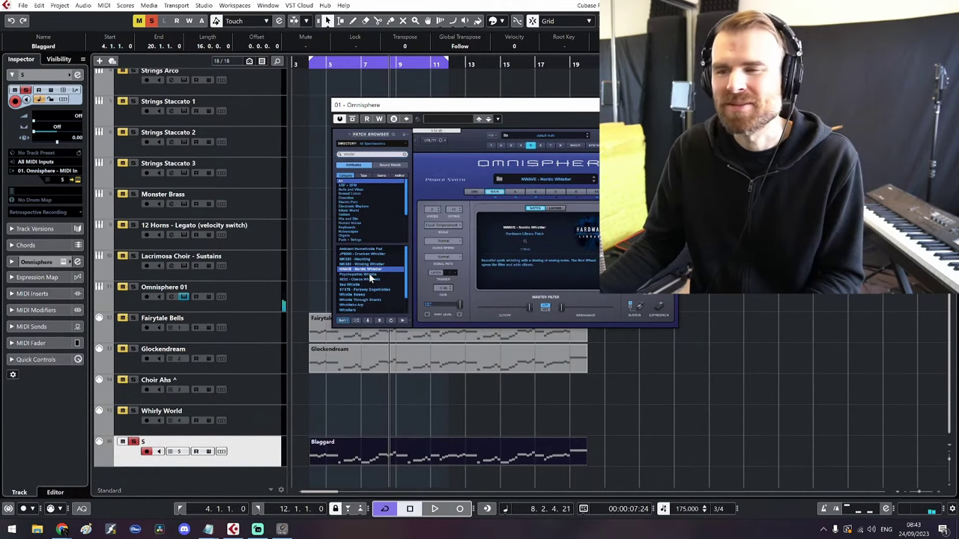
key("space")
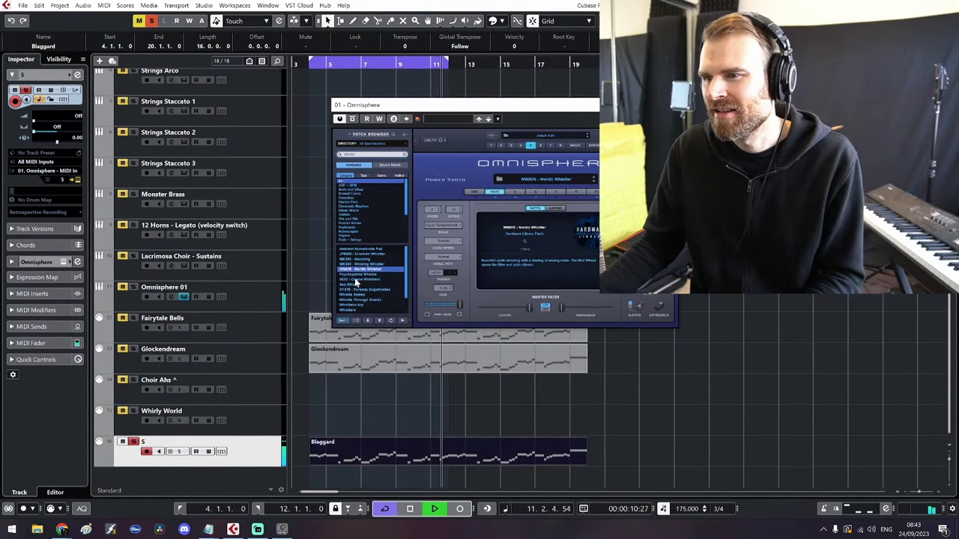
key("space")
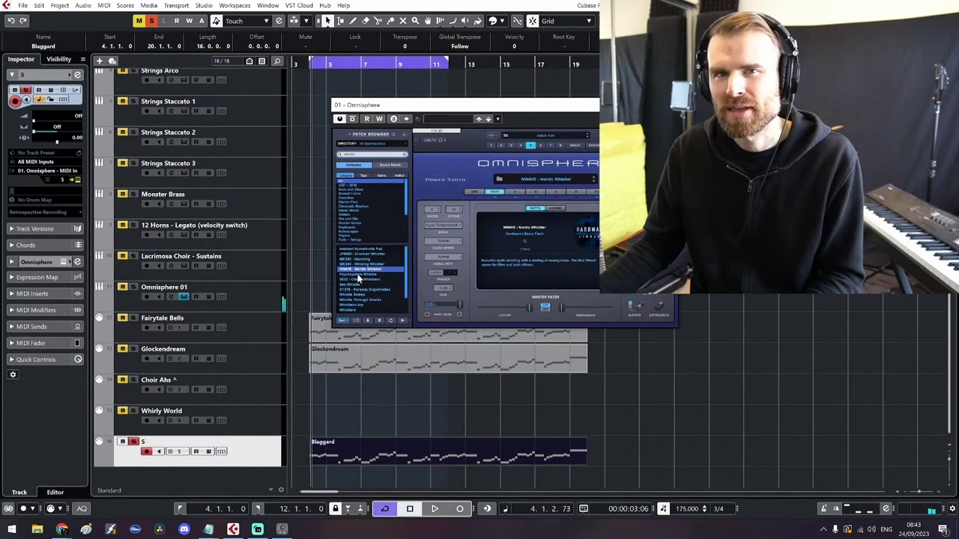
Audition the remaining whistle patches in solo, including Psychopathic Whistle, Sea Whistle, Faraway Dogwhistles and Whistle Sweep
key("space")
left_click_drag(418, 106, 336, 105)
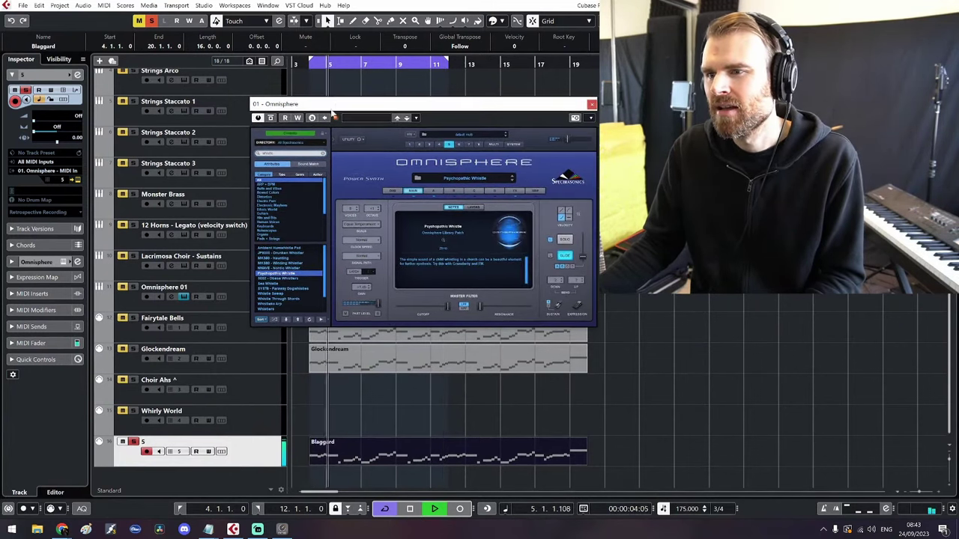
left_click(281, 283)
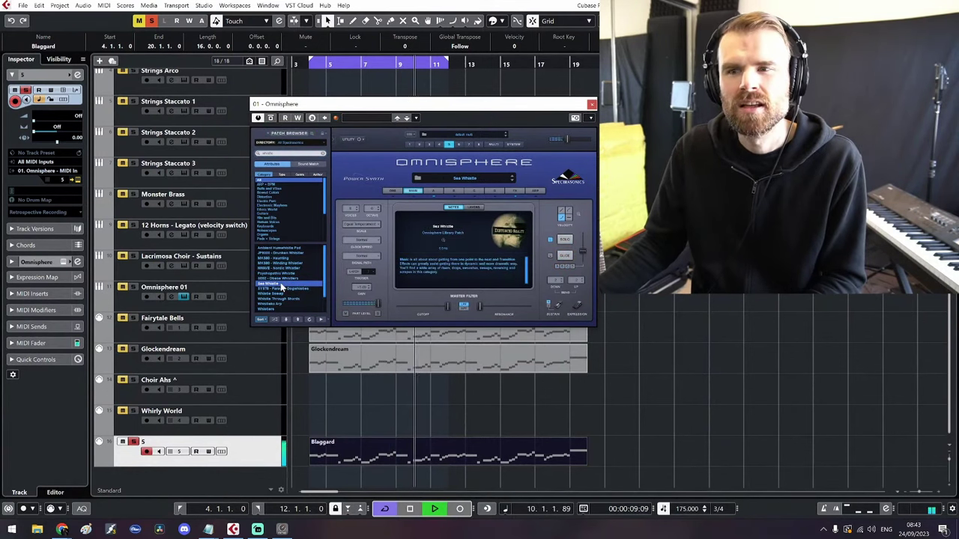
left_click(281, 289)
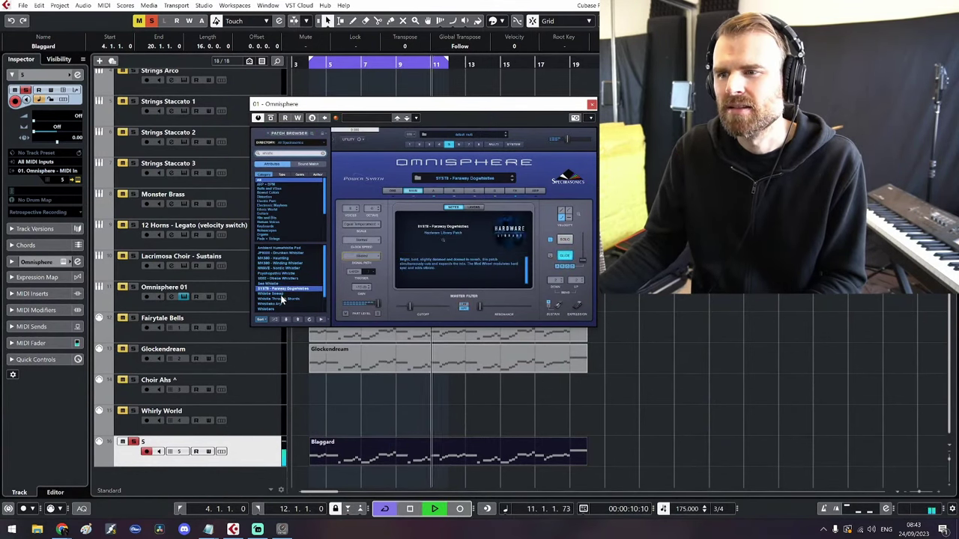
left_click(281, 299)
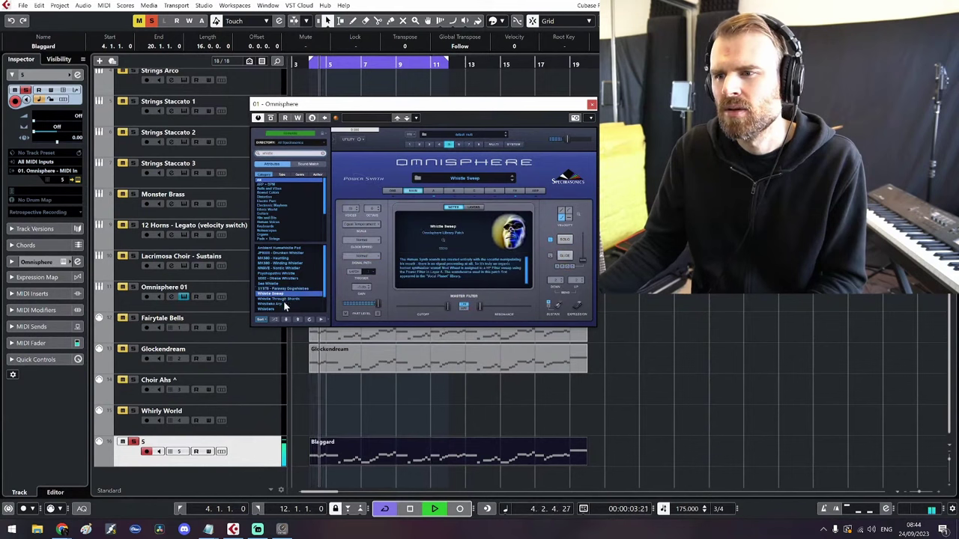
left_click(284, 303)
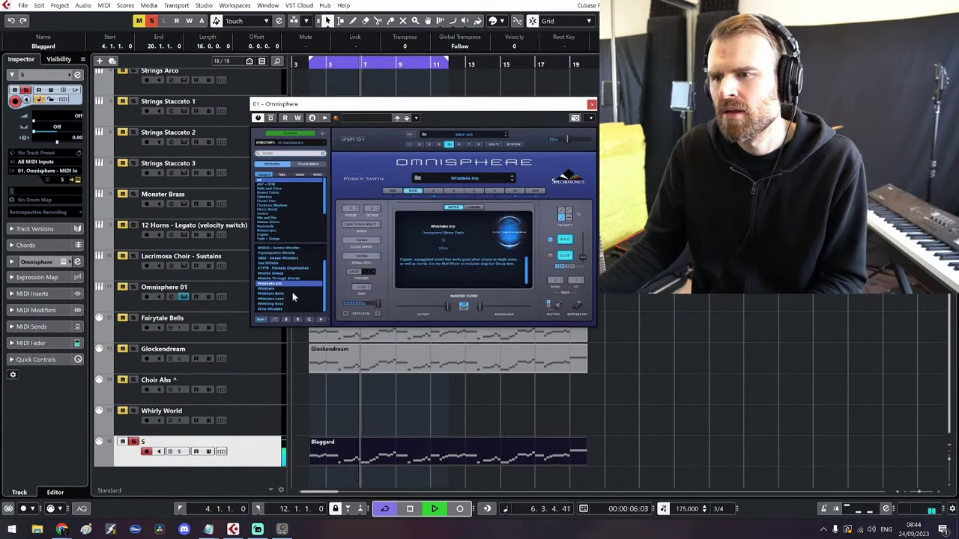
Load the NWAVE - Nordic Whistler patch on track 5 and rename the track NWAVE - Nordic Whistler
left_click(281, 248)
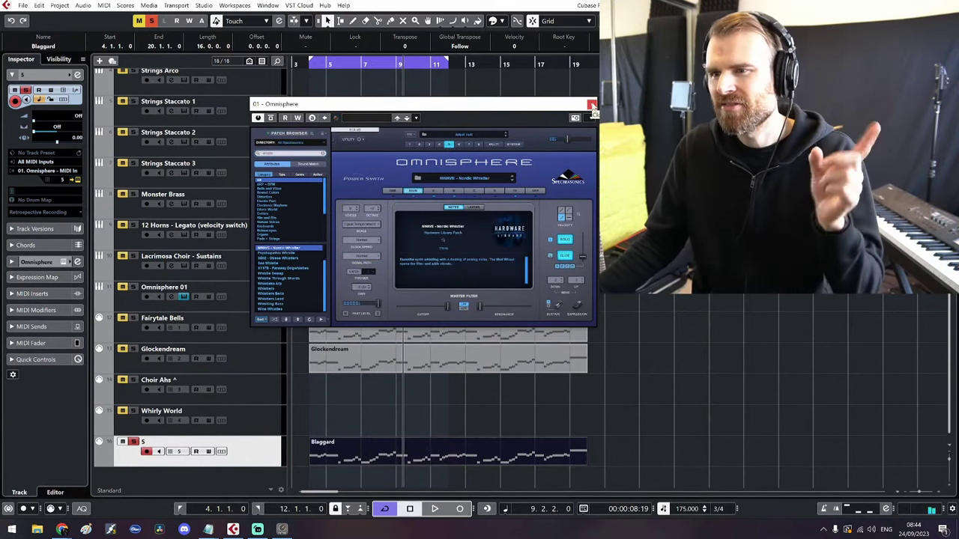
left_click(591, 105)
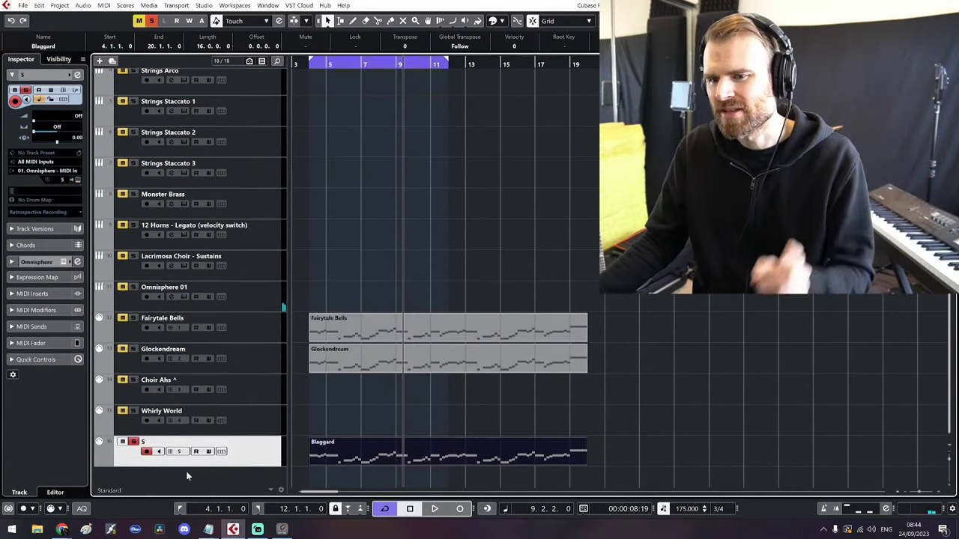
double_click(143, 441)
type("NWAVE - Nordic Whist")
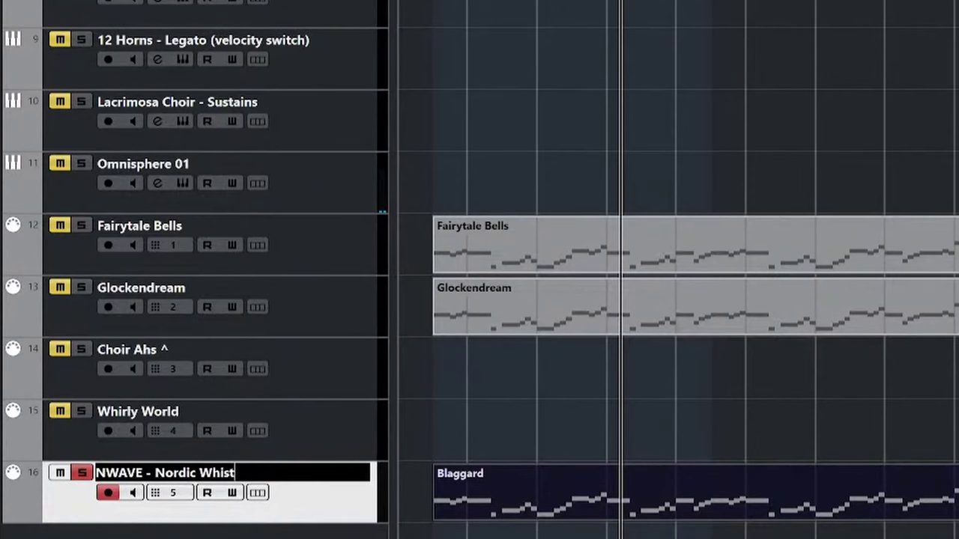
type("ler")
key("Return")
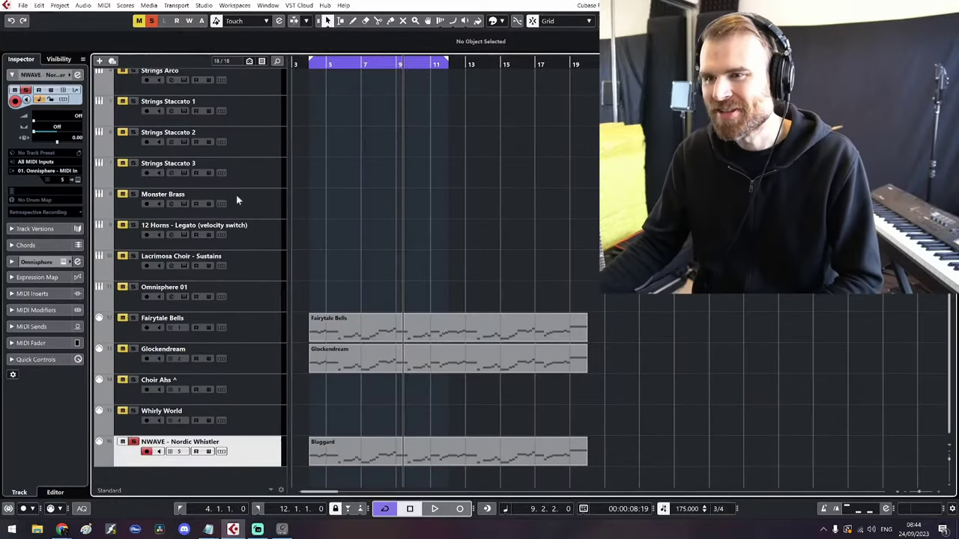
Rename the Blaggard part on the whistler track NWAVE - Nordic Whistler, and play the unsoloed arrangement from bar 4
left_click(347, 440)
left_click(59, 48)
type("NWAVE - Nordic Whistler")
key("Return")
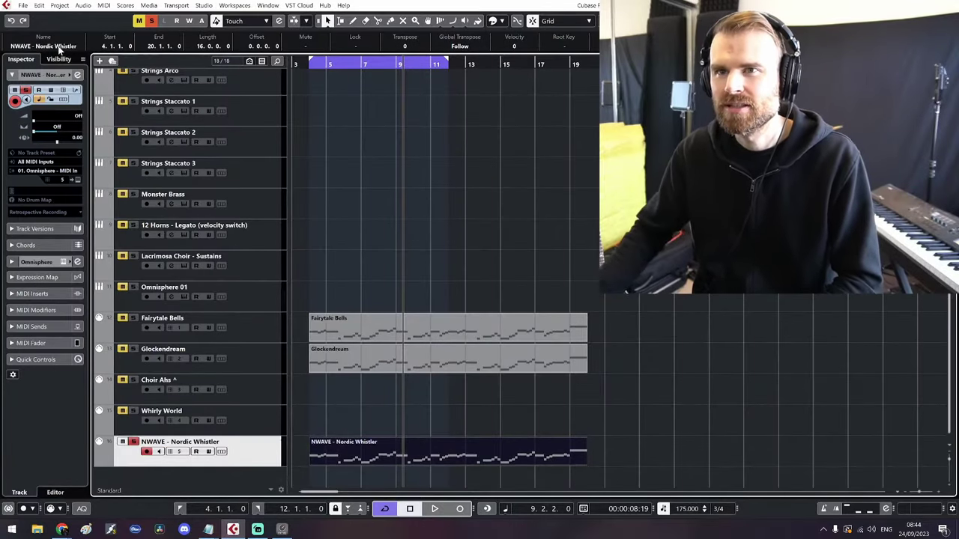
left_click(397, 261)
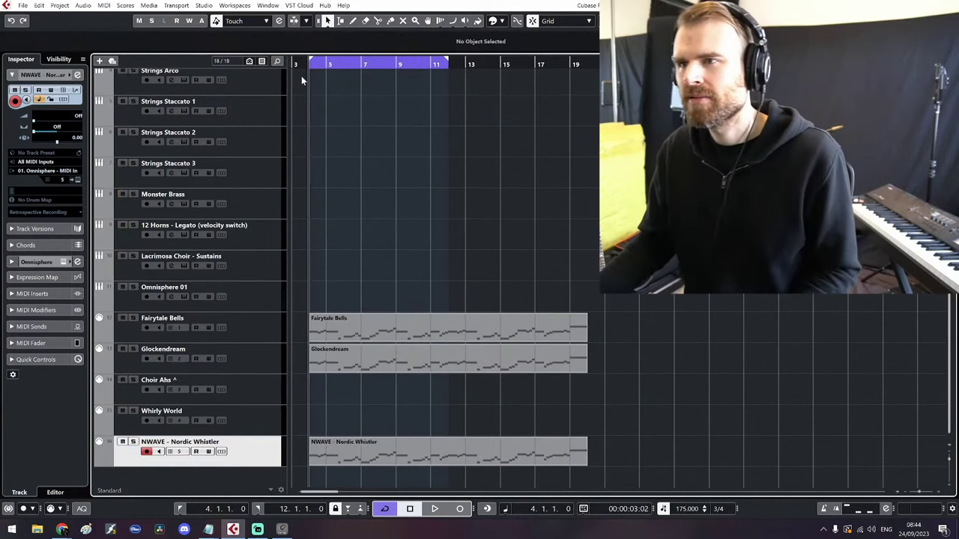
key("space")
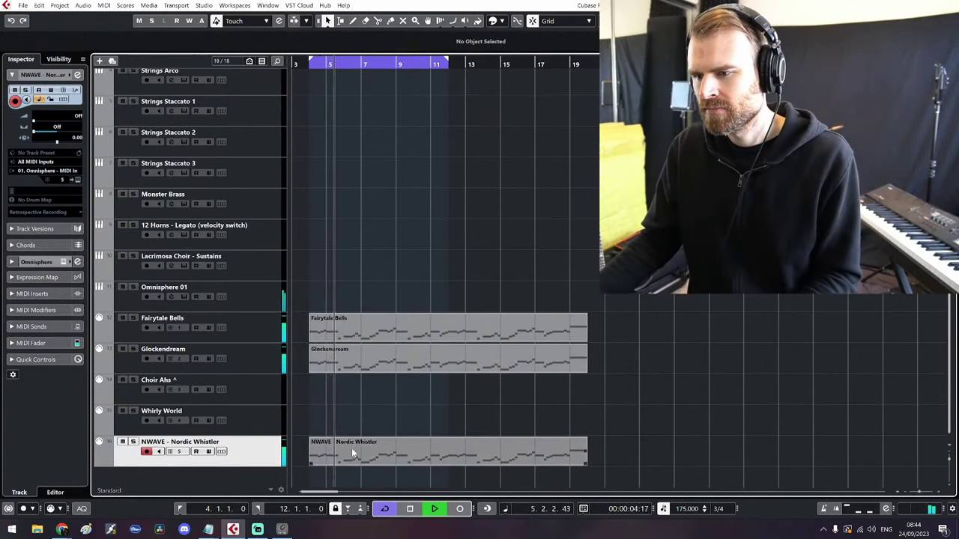
Stop playback, switch to the Notepad notes, highlight the "Unusual instruments" line, and return to the Cubase arrangement
key("space")
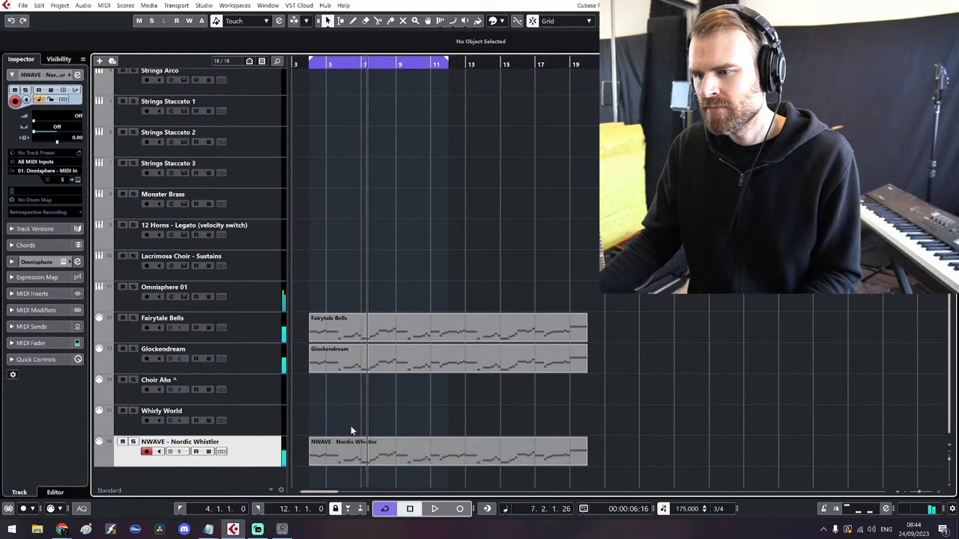
left_click(345, 450)
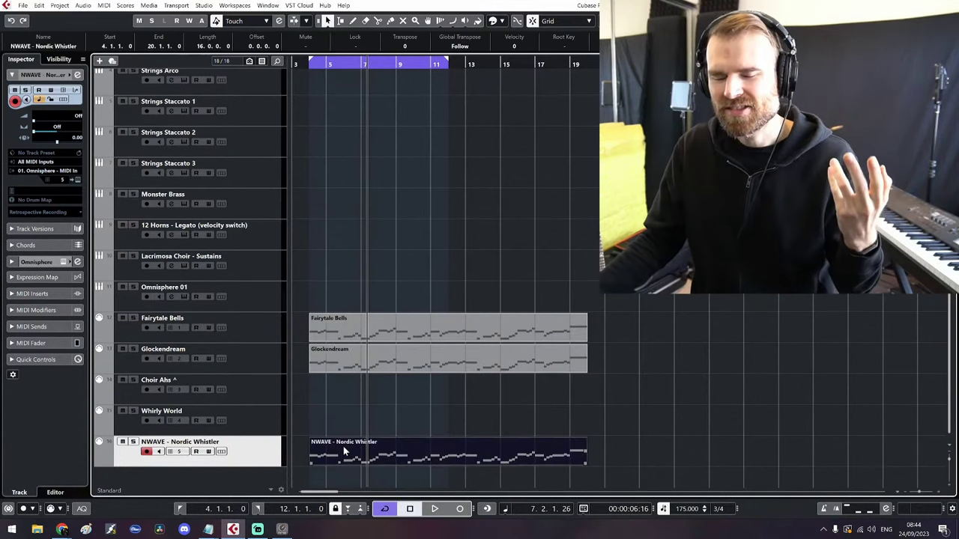
left_click(209, 529)
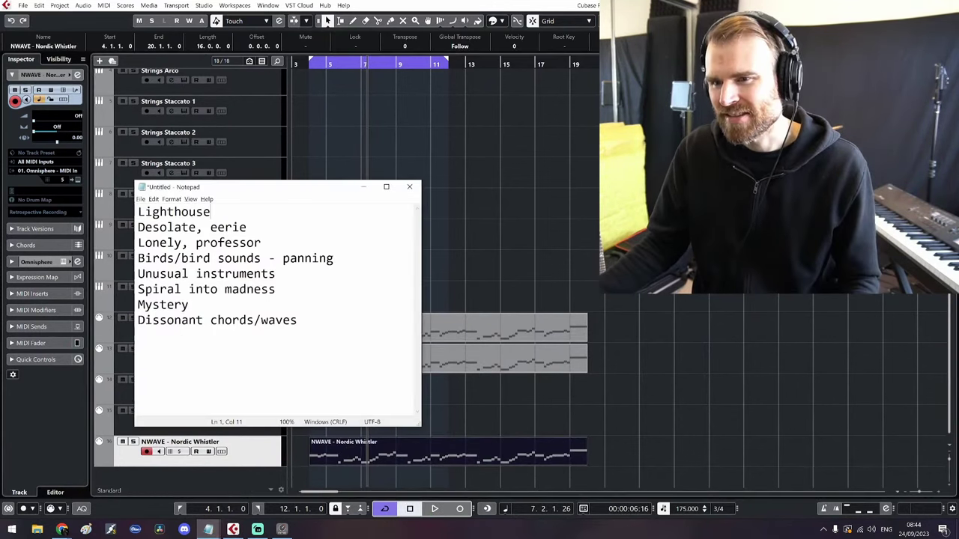
left_click_drag(187, 274, 275, 274)
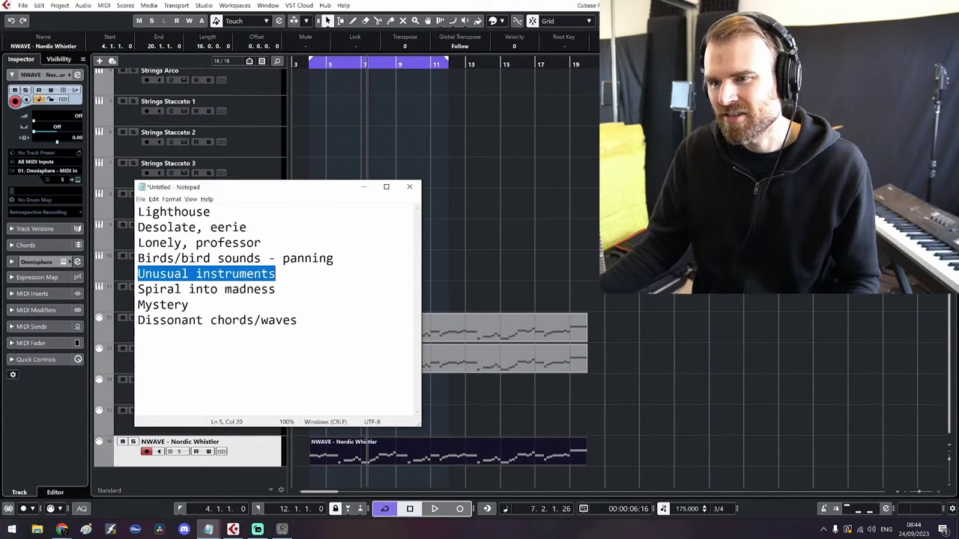
left_click(487, 236)
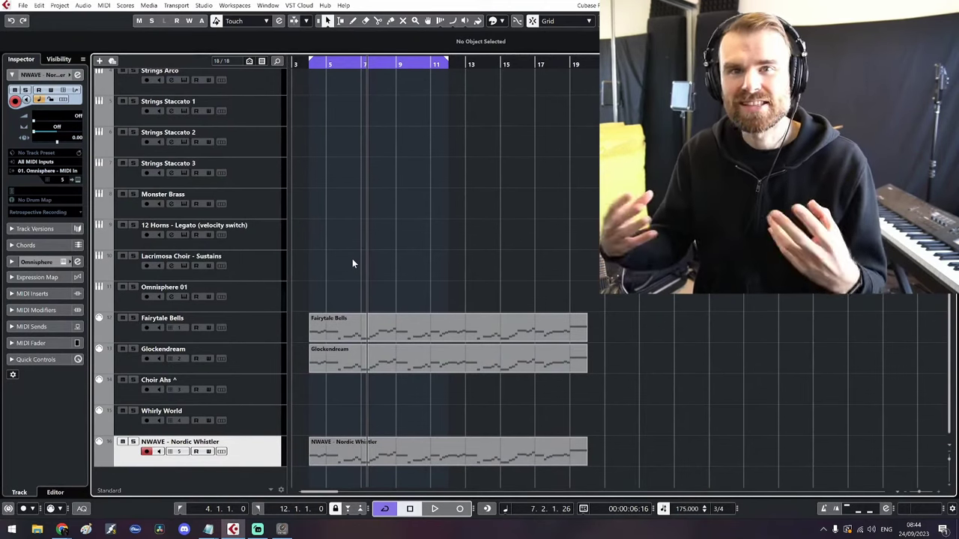
Solo the NWAVE - Nordic Whistler track and move the new Omnisphere 02 track's instrument window over the arrangement
key("s")
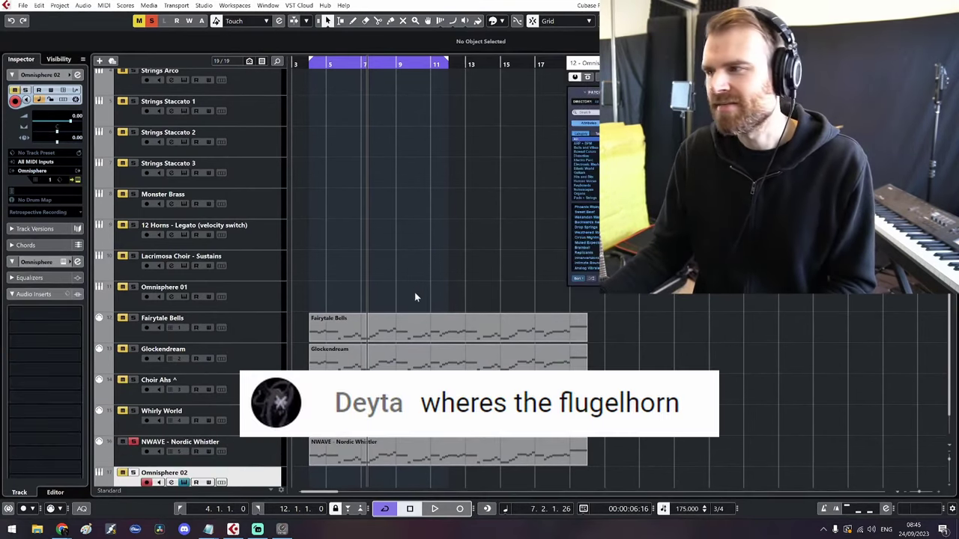
left_click_drag(699, 63, 277, 116)
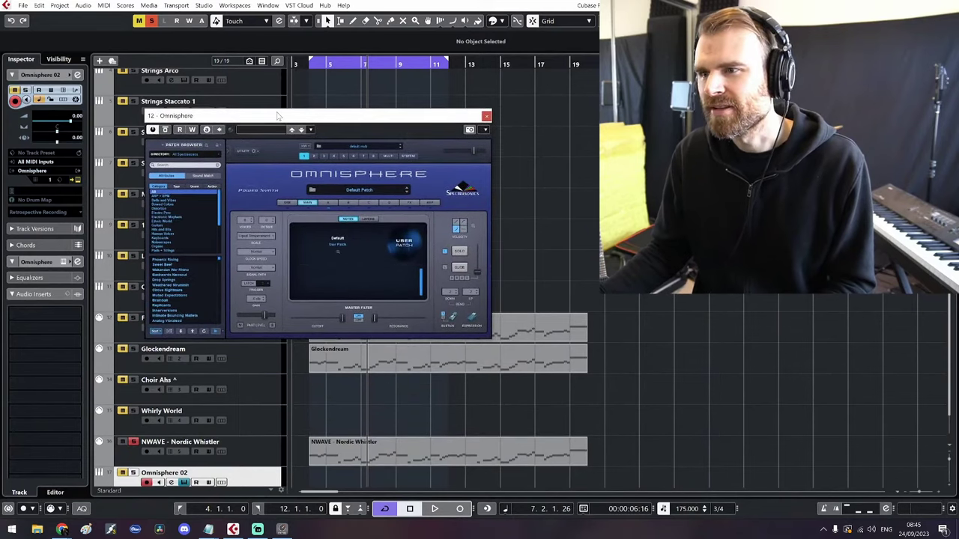
left_click_drag(290, 118, 269, 96)
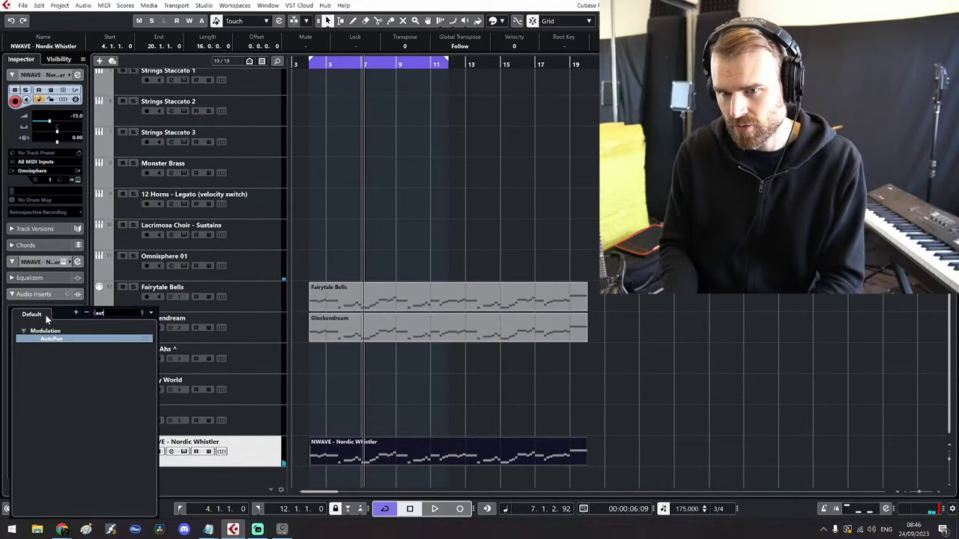
Insert AutoPan as the first effect on the NWAVE - Nordic Whistler track and audition the panning in solo
left_click(45, 314)
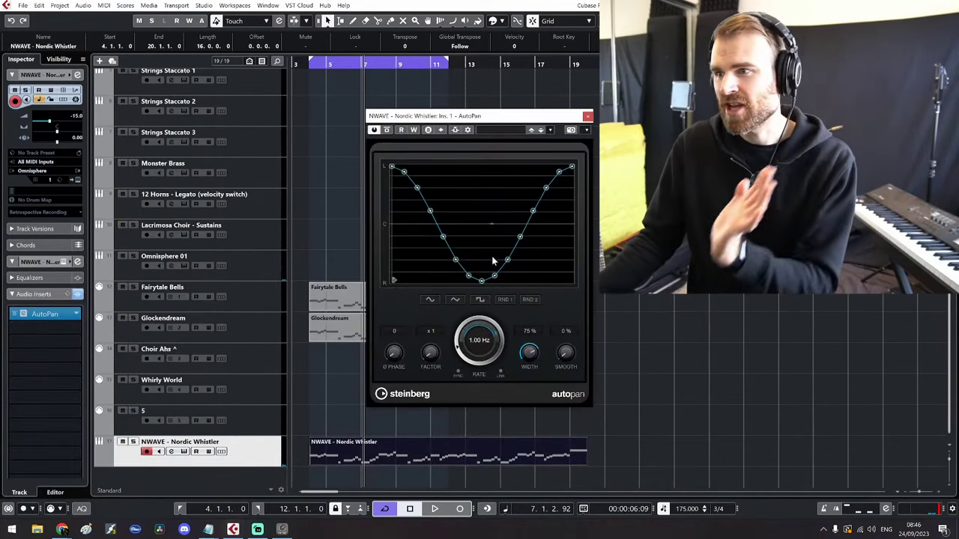
left_click_drag(525, 121, 465, 86)
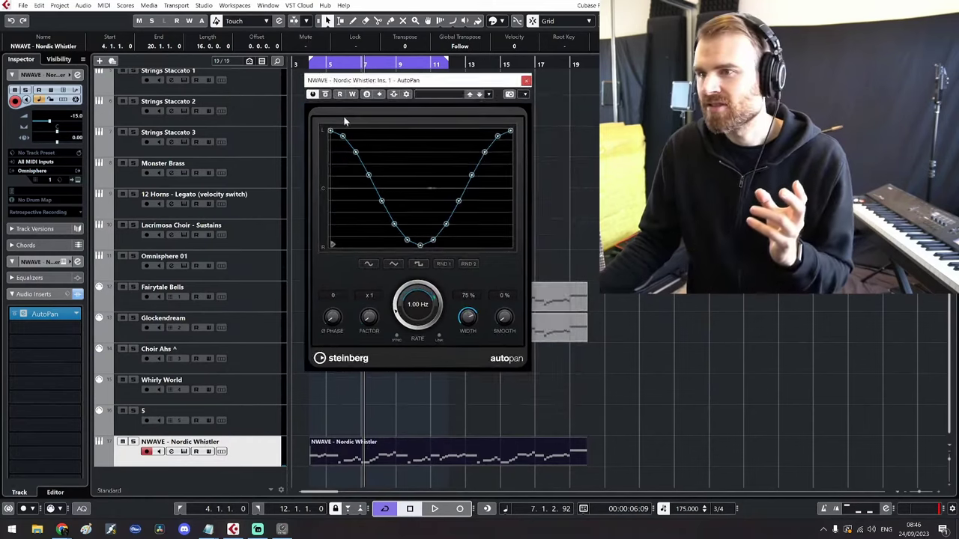
key("s")
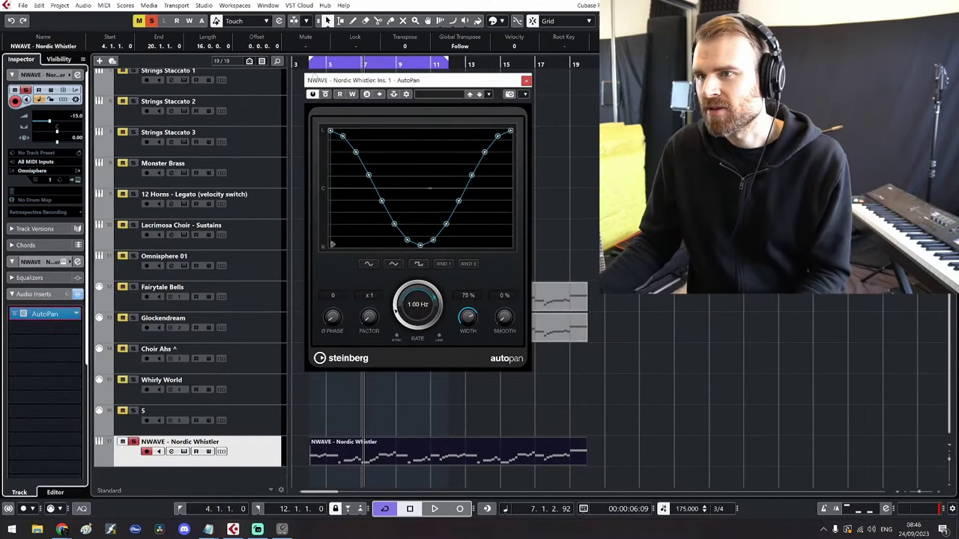
left_click(309, 67)
key("space")
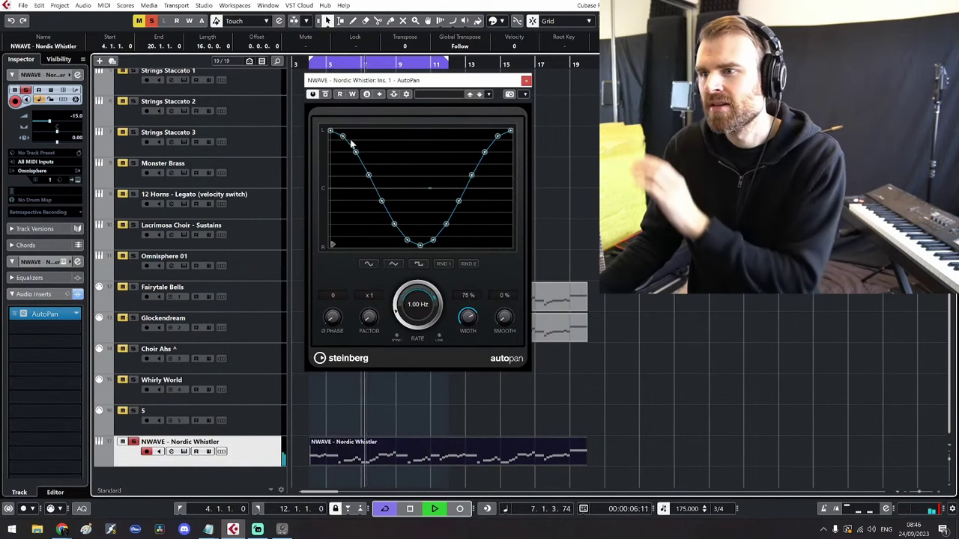
key("space")
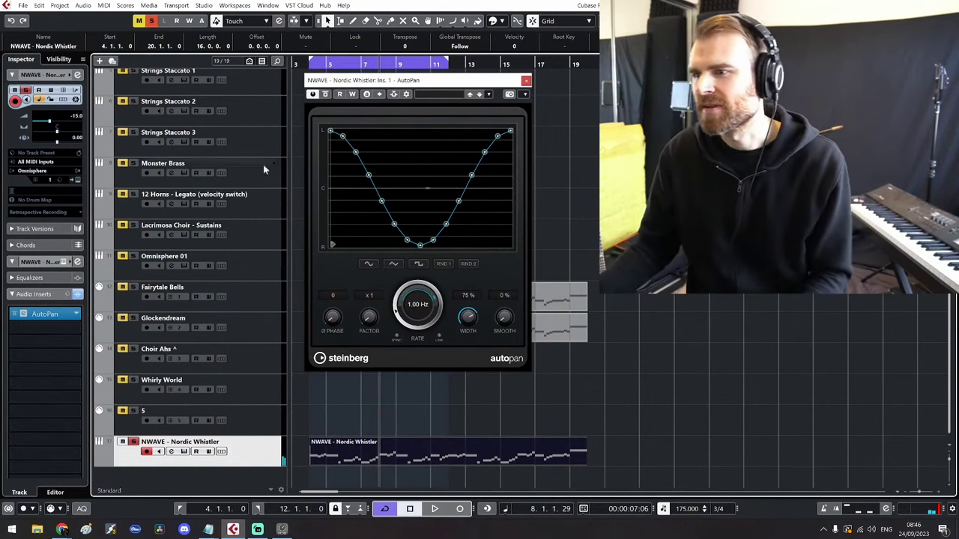
Set the AutoPan rate to 0.20 Hz, close the plug-in window and stop playback
left_click(412, 320)
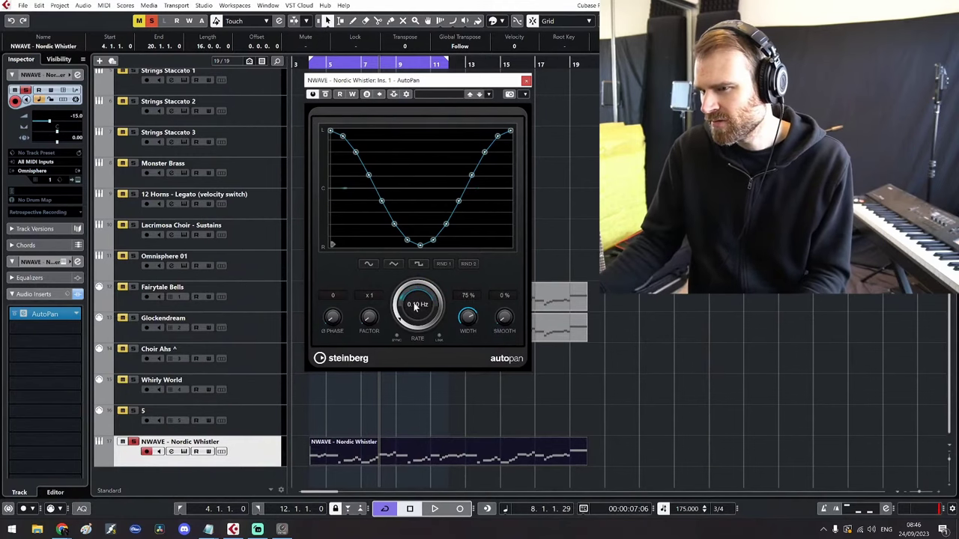
type("0.2")
key("Return")
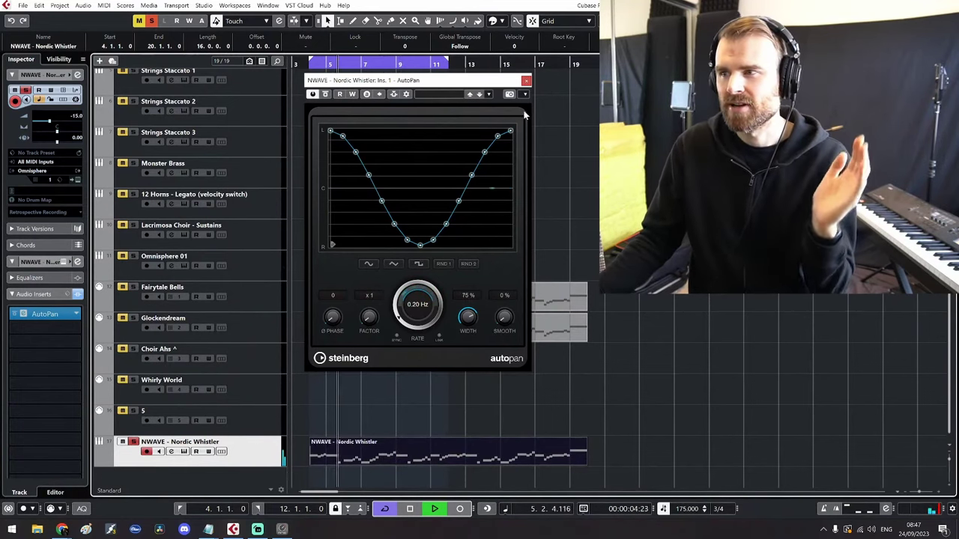
left_click(526, 81)
key("space")
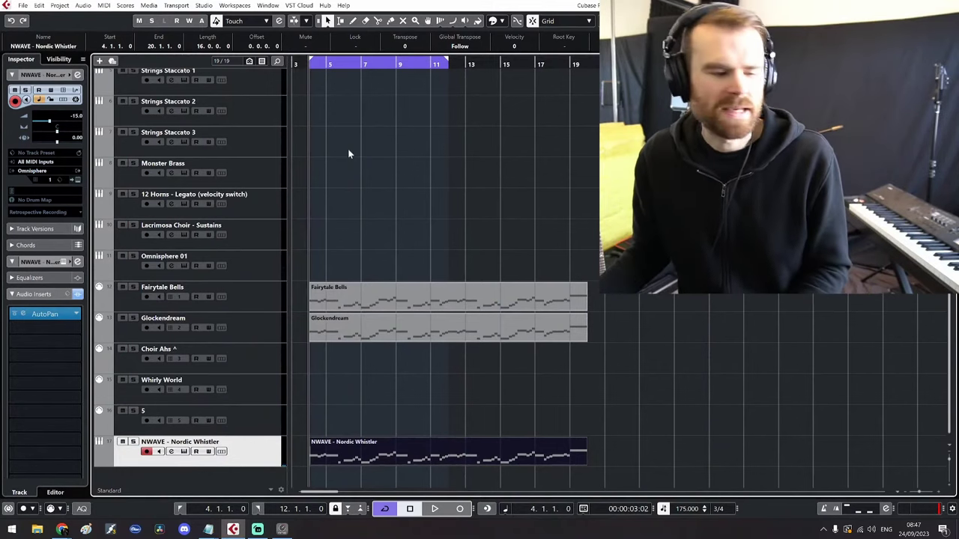
Duplicate the NWAVE - Nordic Whistler part to bar 20 and delete the original part at bar 4
key("space")
key("ctrl+d")
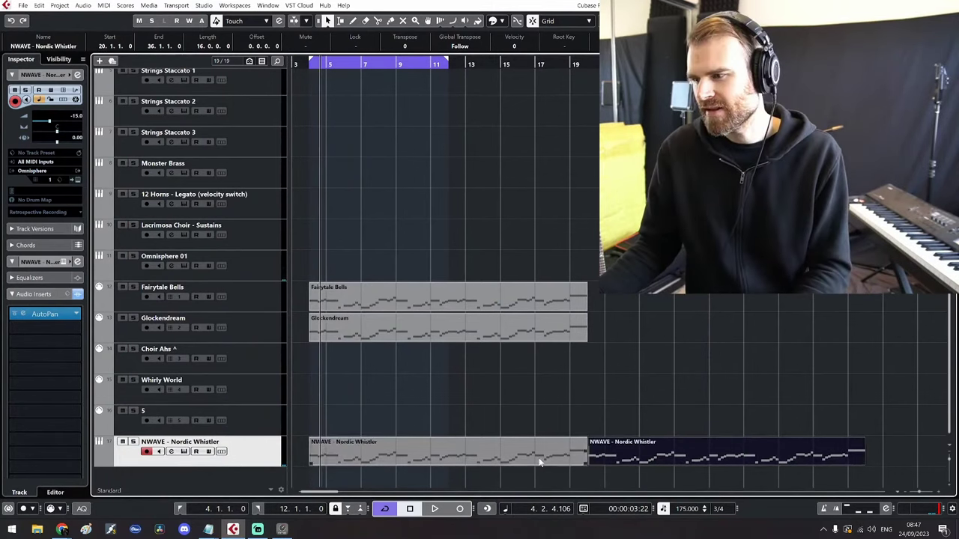
left_click(519, 445)
key("Delete")
Duplicate the Fairytale Bells, Glockendream, Blaggard and Blaggard 2 parts so their copies start at bar 20
left_click_drag(573, 395, 451, 292)
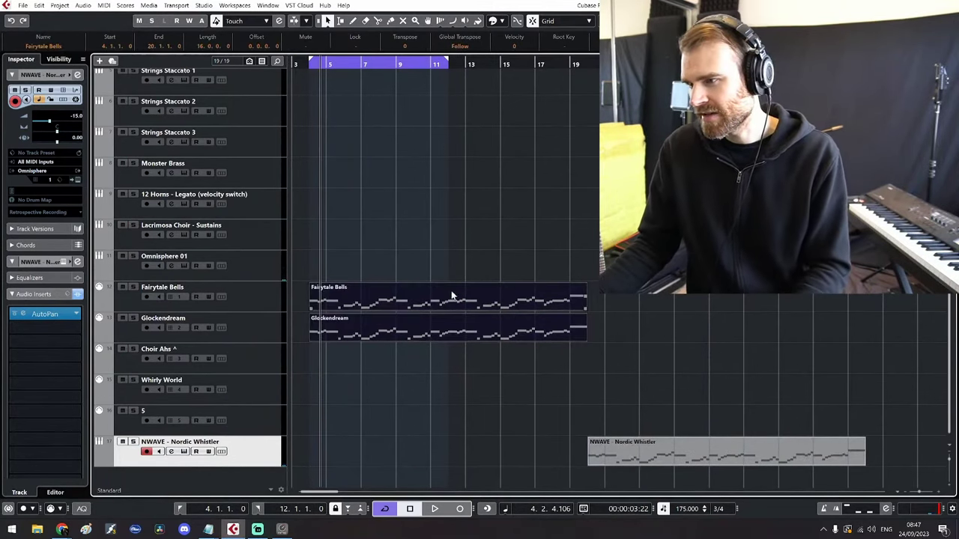
scroll(468, 194, "up", 5)
left_click_drag(544, 216, 429, 137)
key("ctrl+d")
scroll(497, 206, "right", 1)
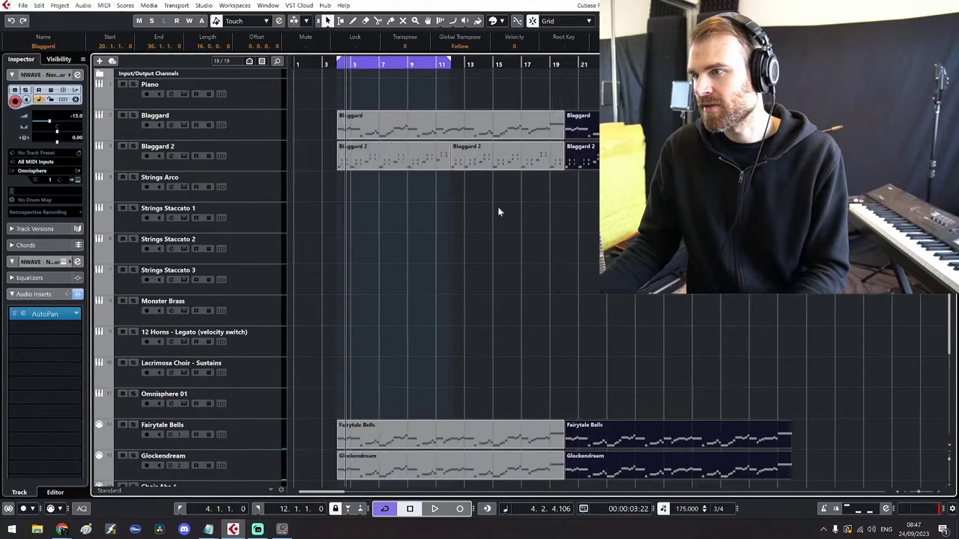
Turn off cycle playback and set the NWAVE - Nordic Whistler track volume to -14.5
key("g")
key("KP_Divide")
scroll(499, 212, "down", 5)
left_click(571, 451)
double_click(75, 117)
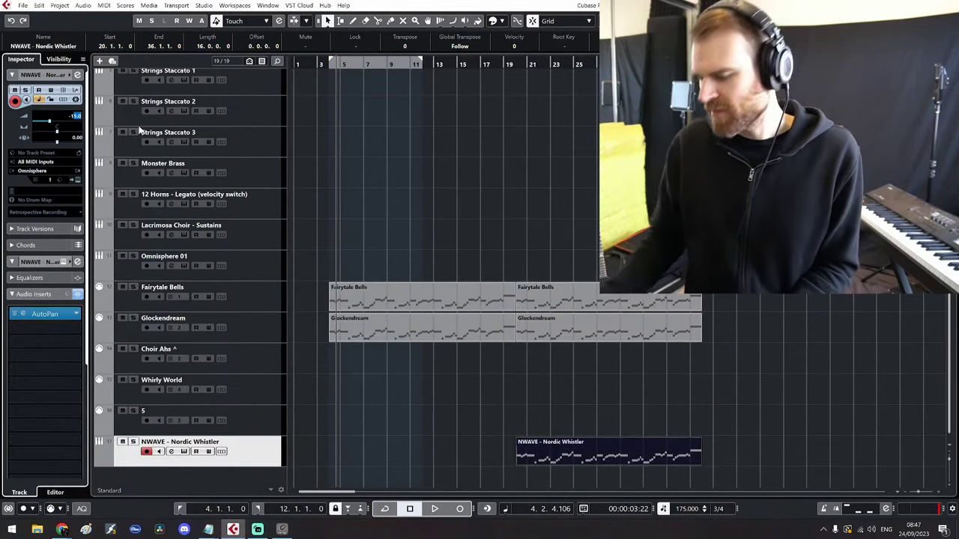
type("-14.5")
key("Return")
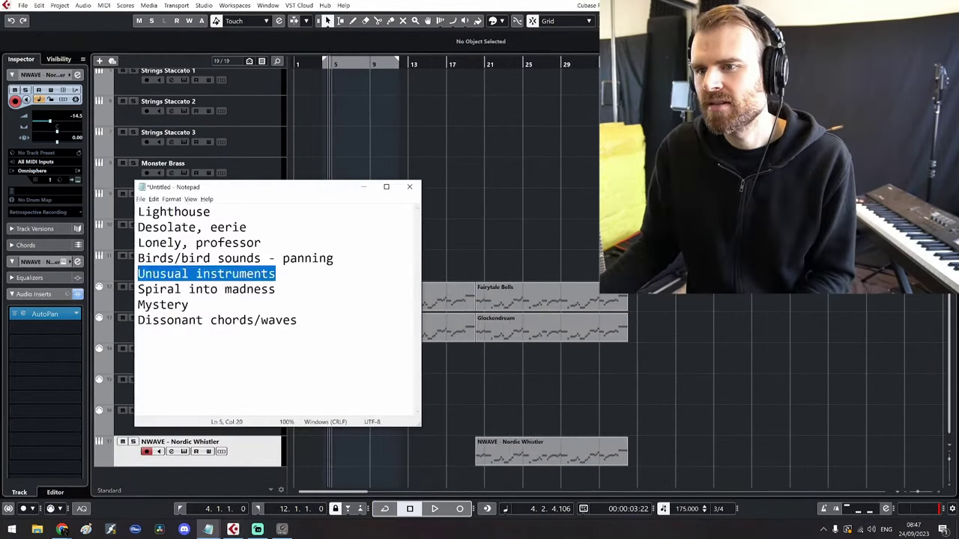
Clear the highlighted line in the Notepad notes, and stop the arrangement's playback at bar 25 to look over its tracks
left_click(276, 274)
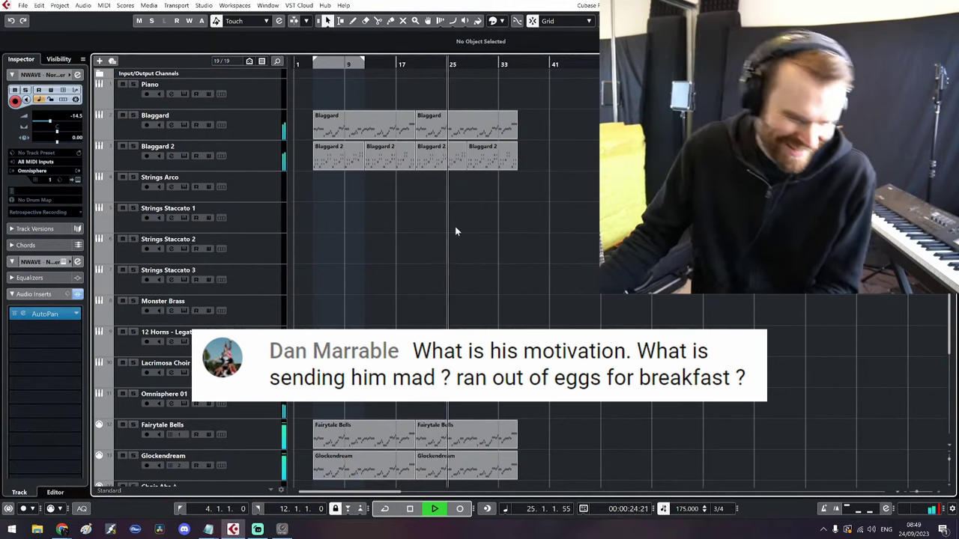
key("space")
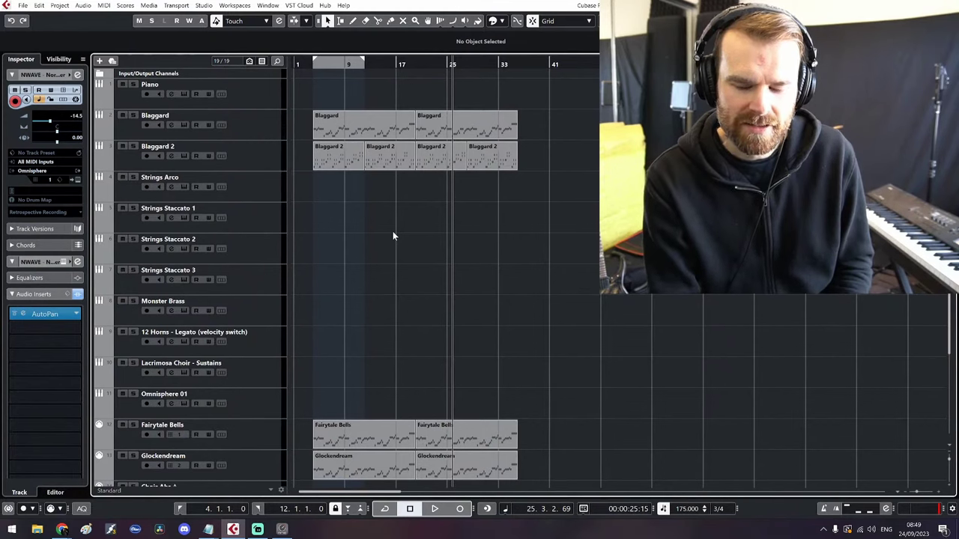
scroll(389, 219, "down", 3)
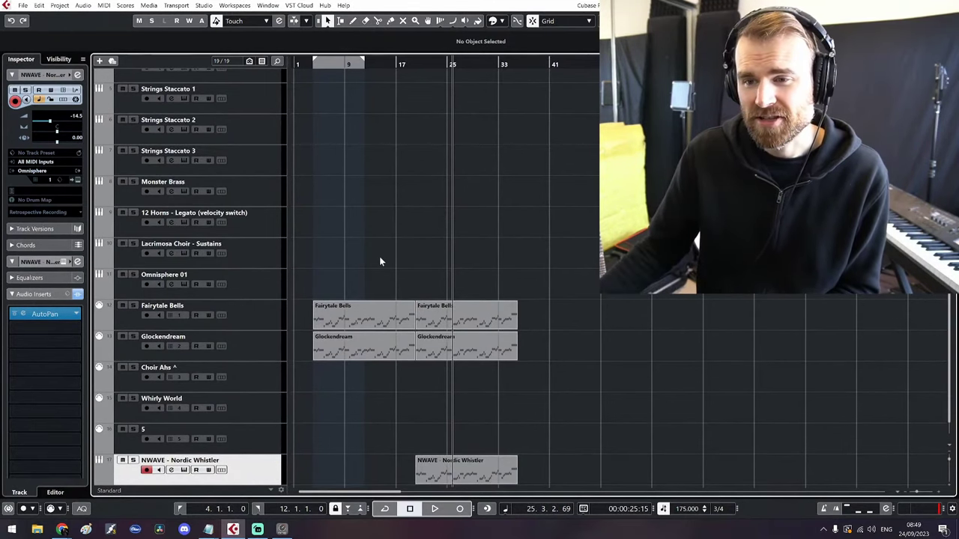
scroll(381, 257, "down", 1)
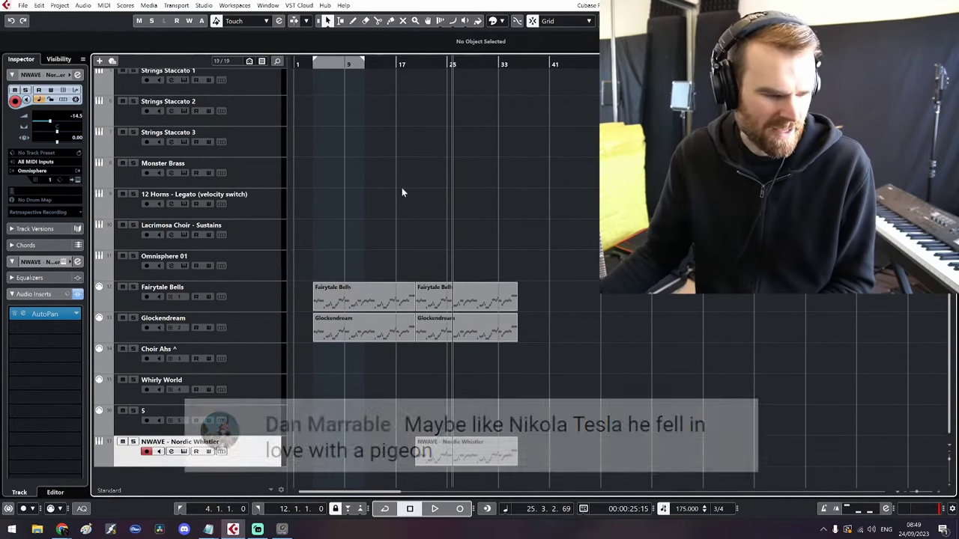
Play the arrangement from bar 19 through the whistler entrance, then stop and return the playhead to bar 19
scroll(401, 193, "up", 4)
left_click(413, 68)
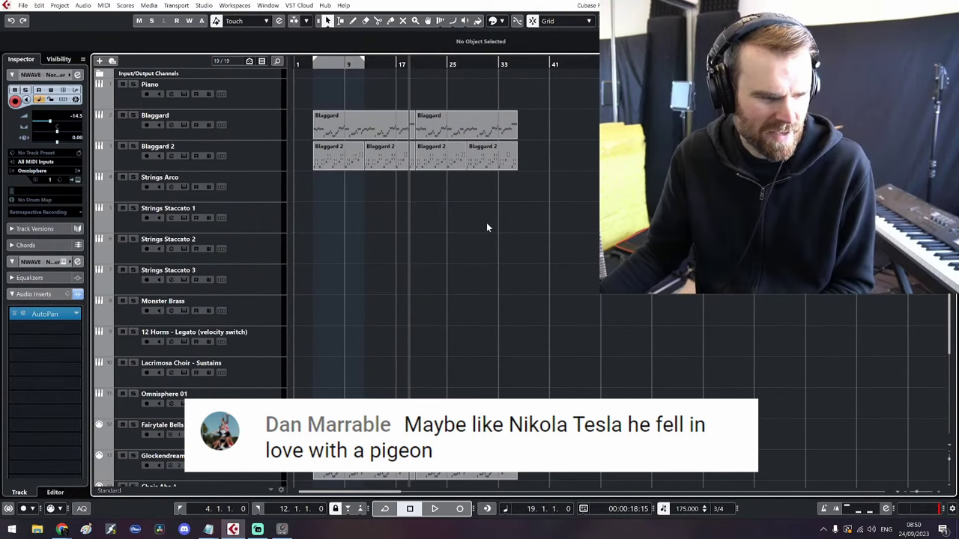
key("space")
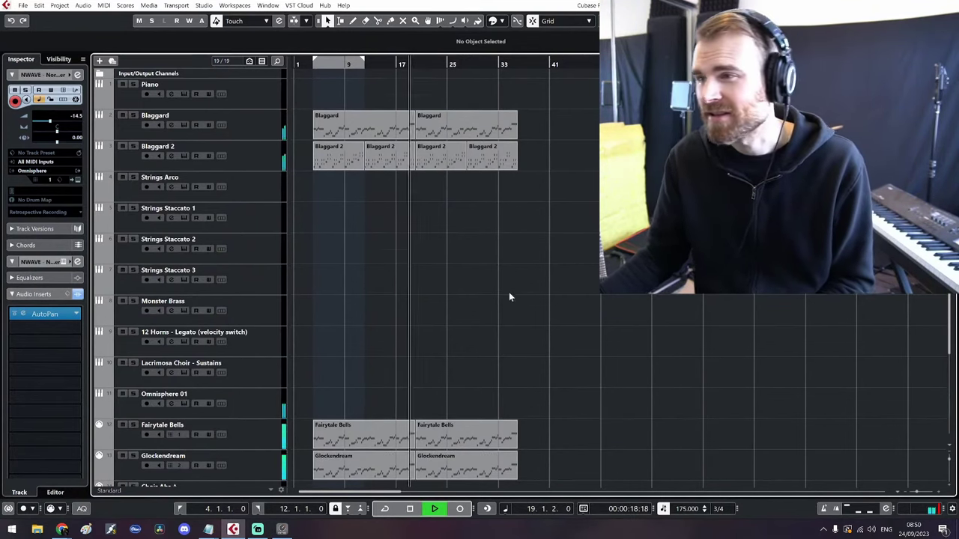
scroll(510, 293, "down", 4)
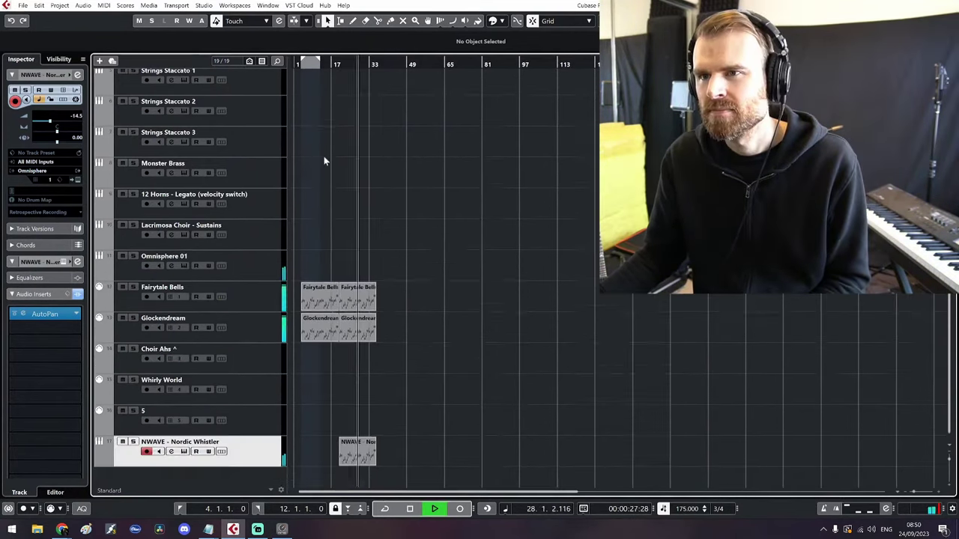
scroll(390, 315, "up", 4)
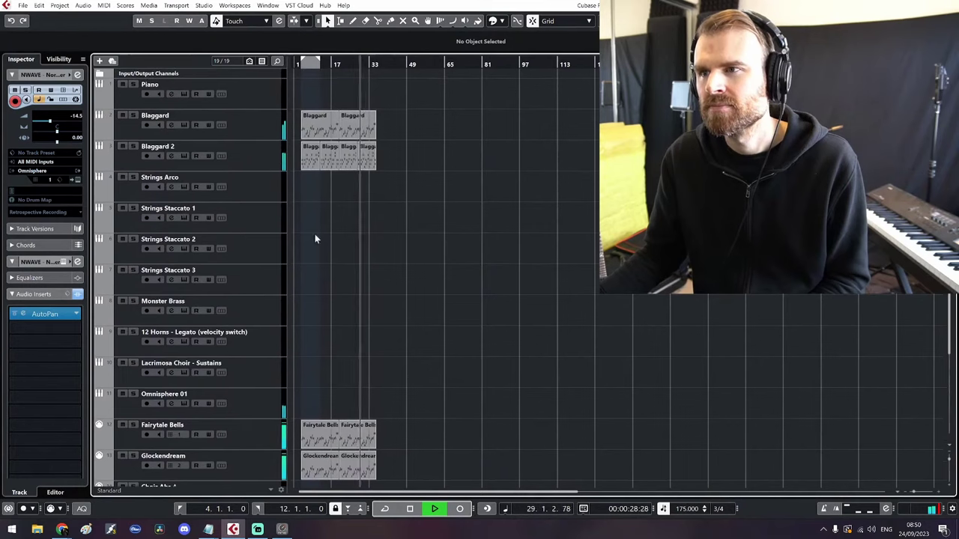
key("space")
scroll(316, 208, "up", 5)
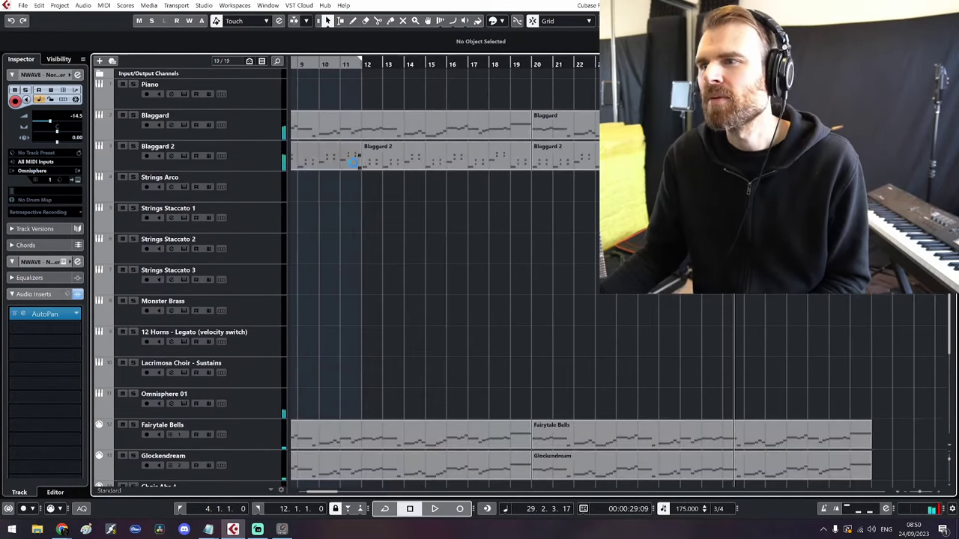
left_click(498, 64)
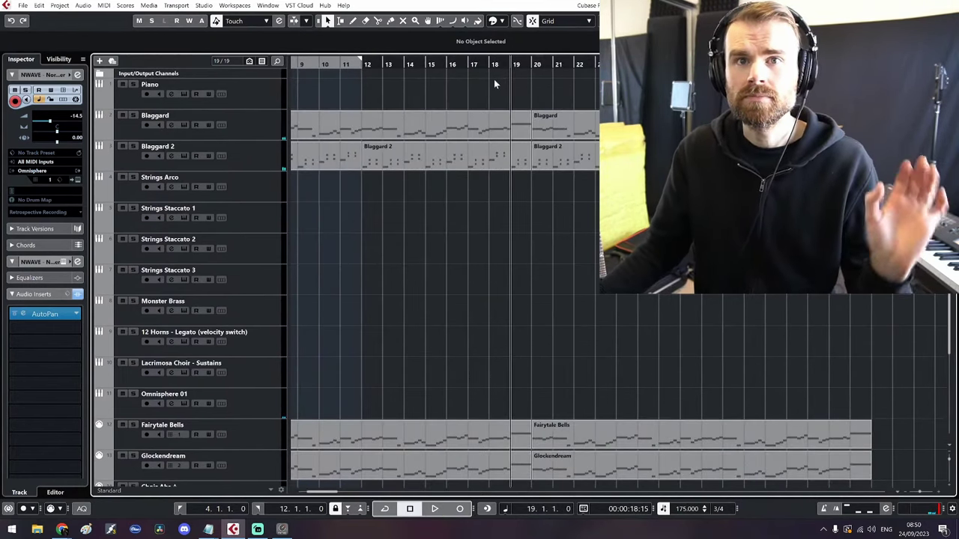
Add one Kontakt instrument track directly below the Lacrimosa Choir - Sustains track
scroll(390, 187, "down", 3)
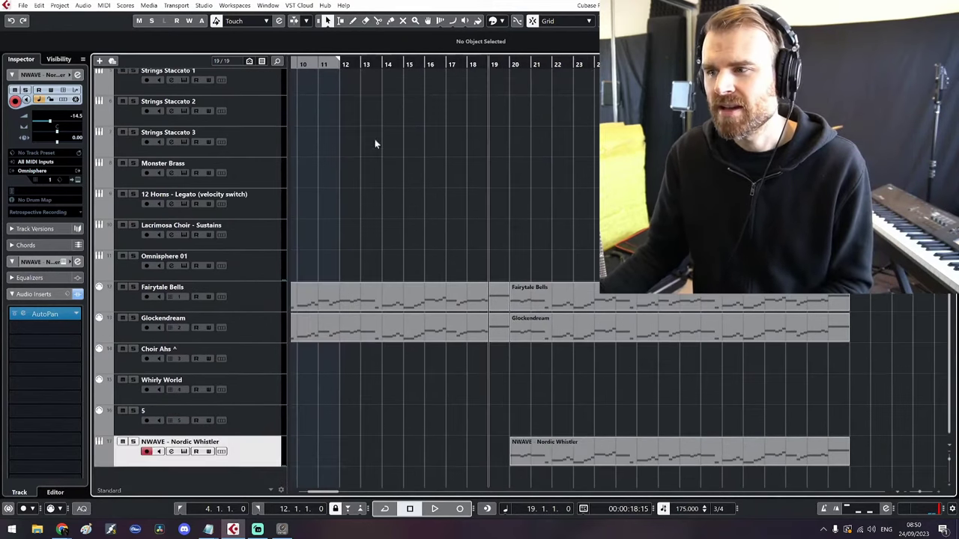
scroll(379, 214, "down", 2)
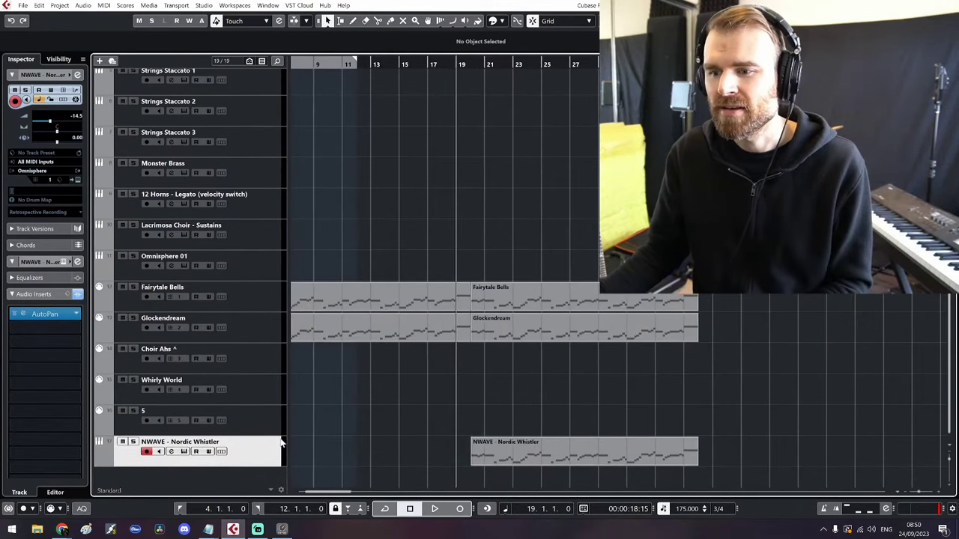
right_click(257, 237)
mouse_move(297, 248)
left_click(512, 259)
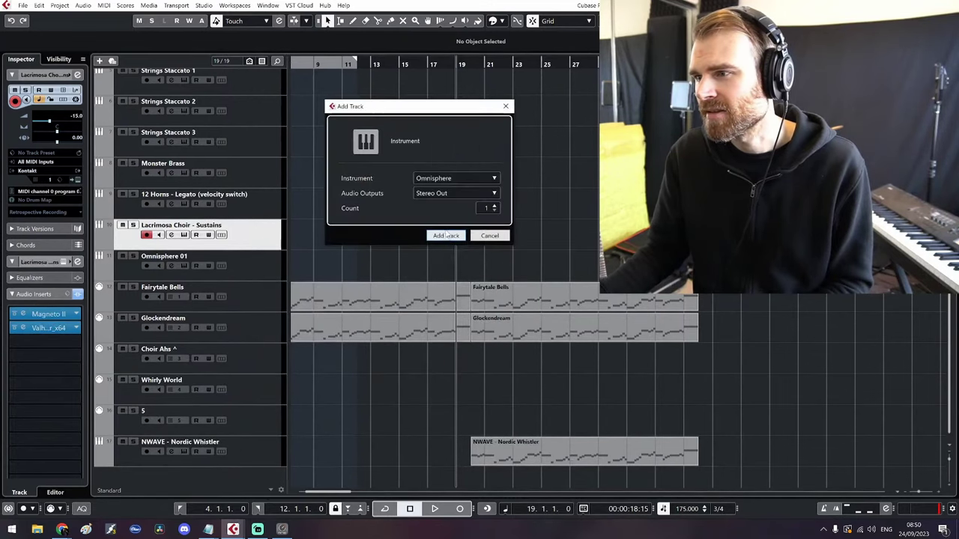
left_click(446, 235)
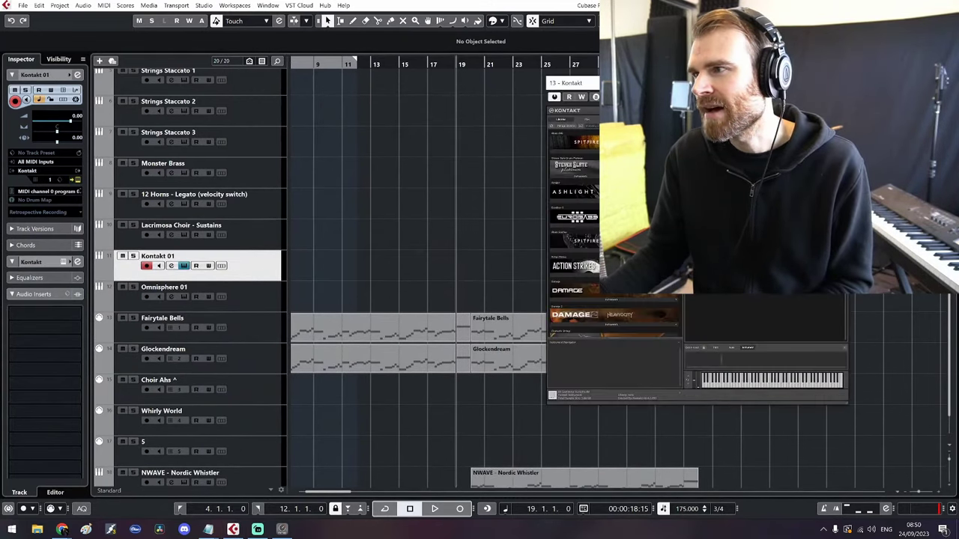
Load the Flugelhorn patch from the Session Horns Pro library into the Kontakt 01 track and close the instrument window
left_click_drag(656, 90, 347, 91)
scroll(325, 243, "down", 5)
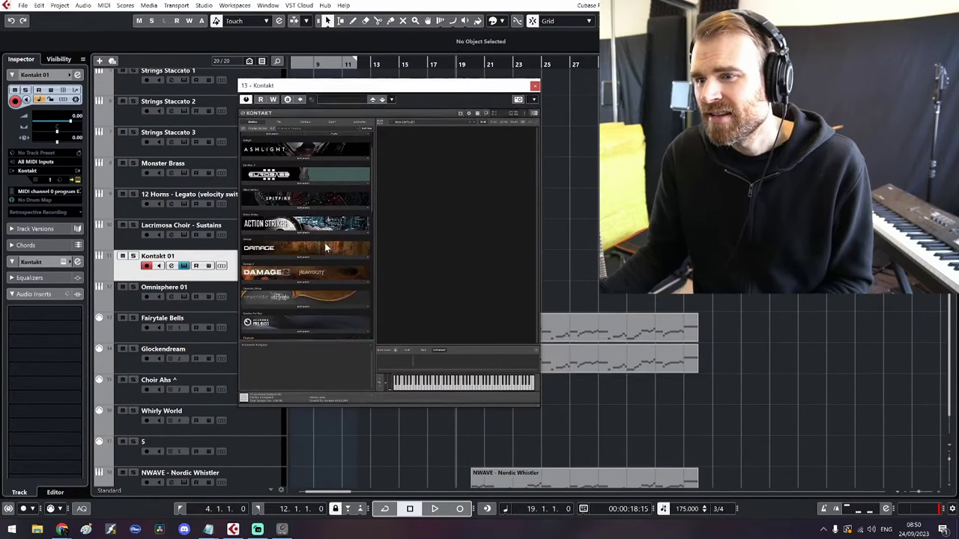
scroll(325, 242, "down", 4)
double_click(263, 279)
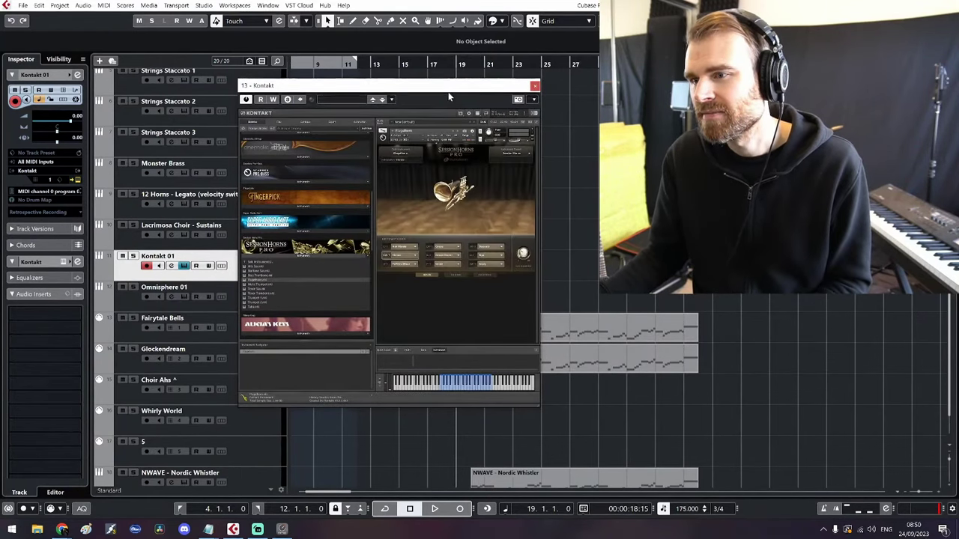
left_click(535, 87)
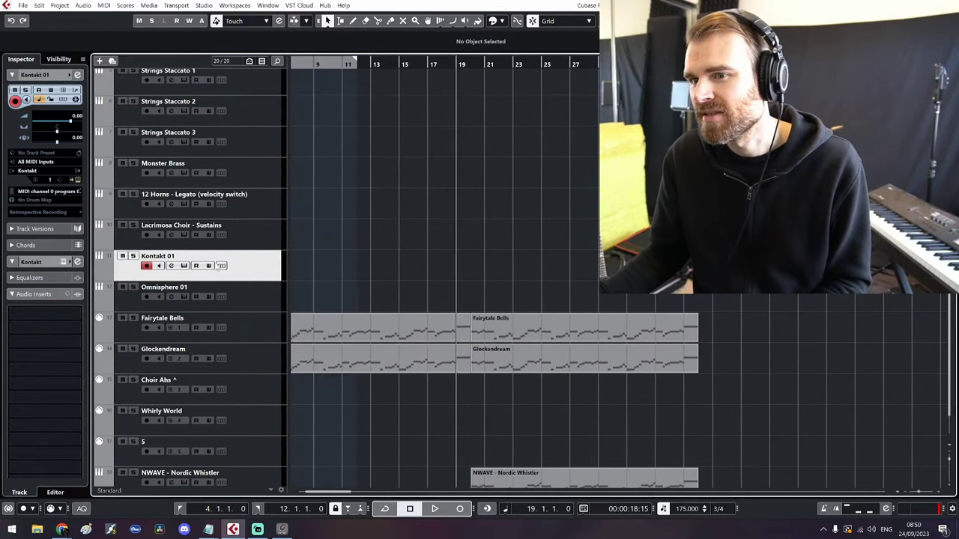
Rename the Kontakt 01 track as FLUGELHORN!!!!
double_click(176, 257)
type("FLUGELH")
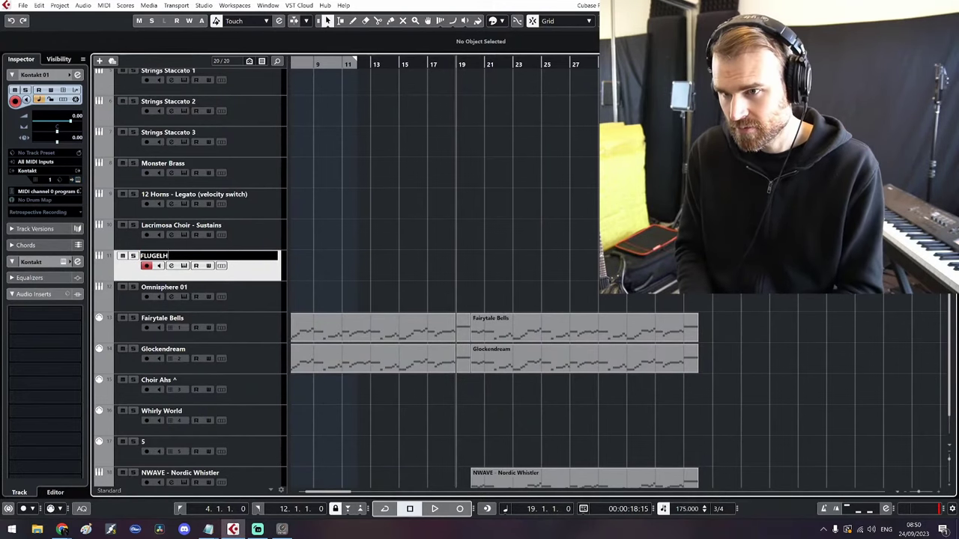
type("ORN!!!!")
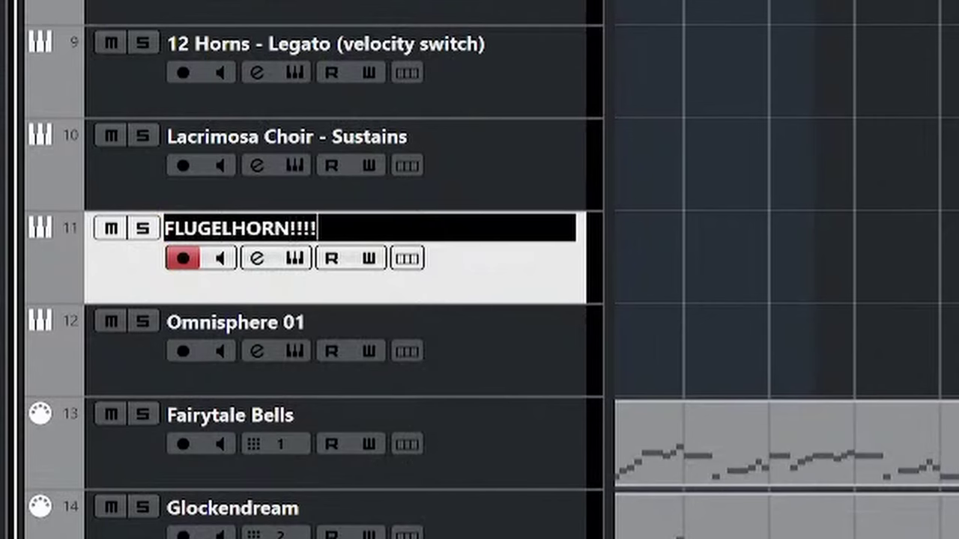
key("Return")
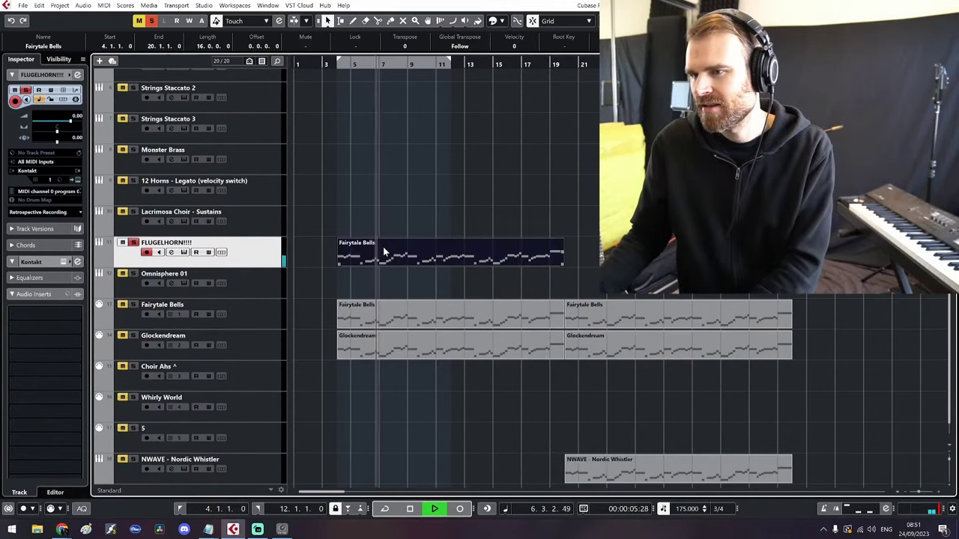
Delete the Fairytale Bells copy from the FLUGELHORN!!!! track, stop playback and unsolo the track
key("Delete")
key("space")
key("g")
scroll(374, 239, "up", 3)
key("s")
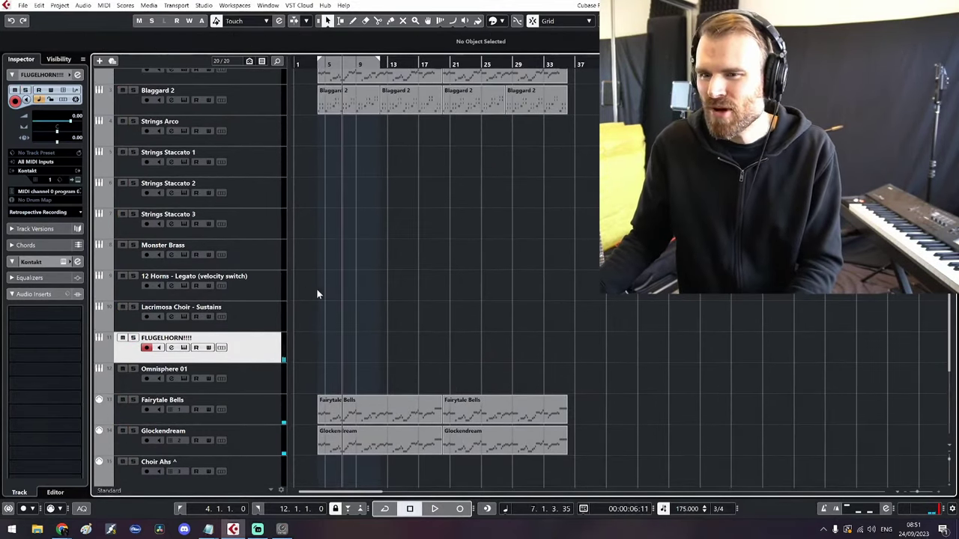
Raise the FLUGELHORN!!!! track volume to 6.02, stop playback past bar 36, return the playhead to bar 6 and check the flugelhorn instrument
scroll(316, 290, "down", 3)
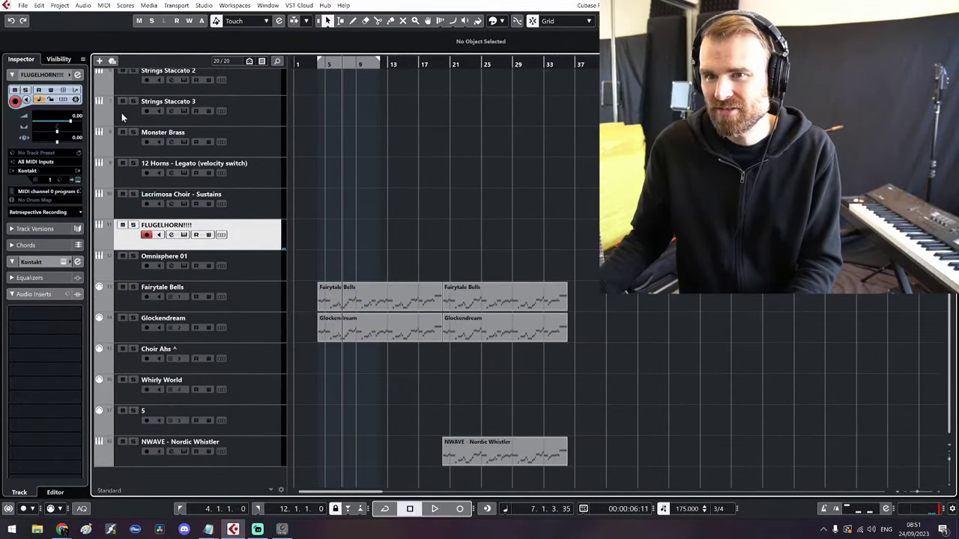
left_click_drag(72, 121, 131, 118)
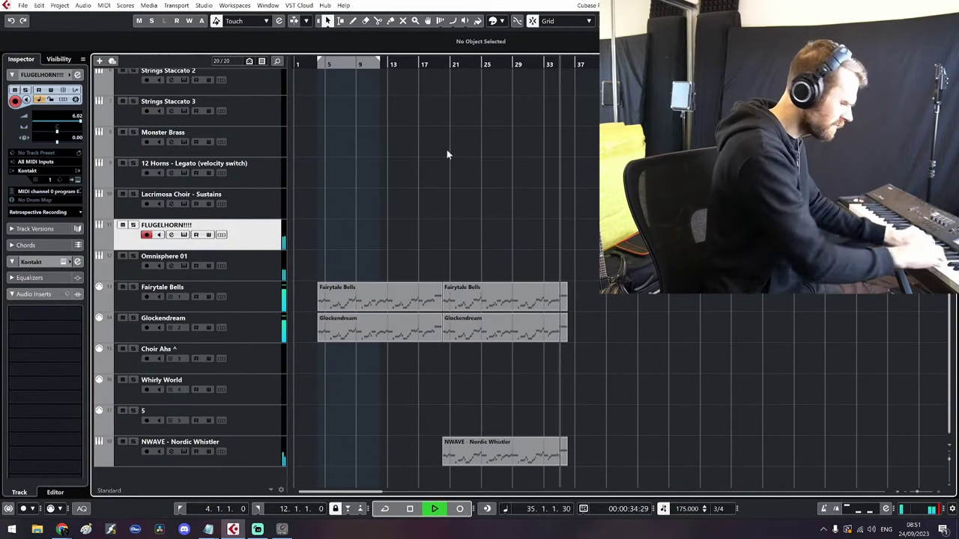
key("space")
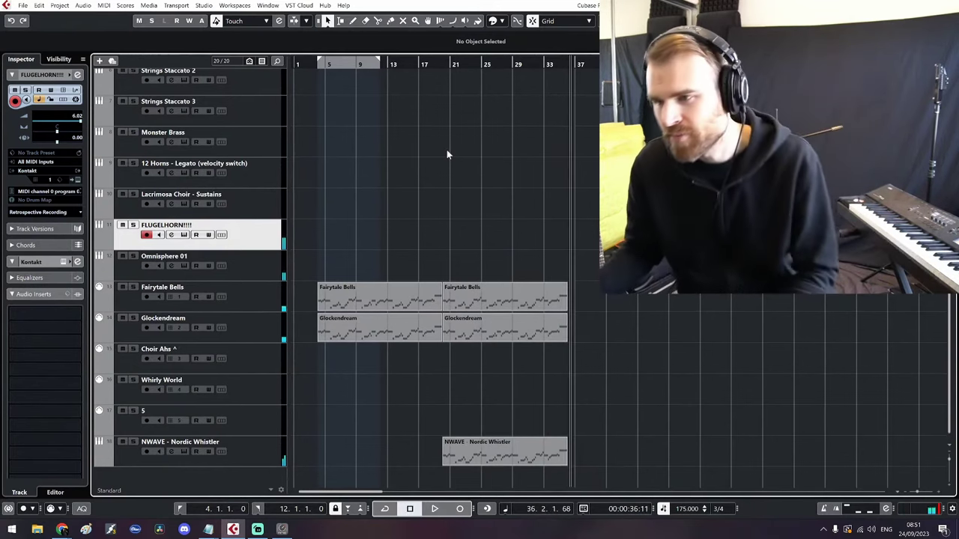
left_click(332, 67)
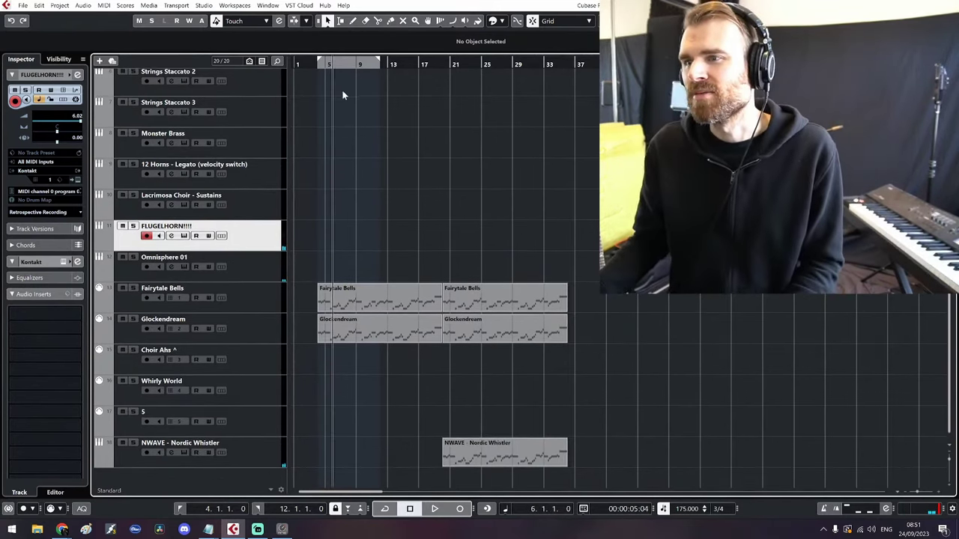
left_click(183, 236)
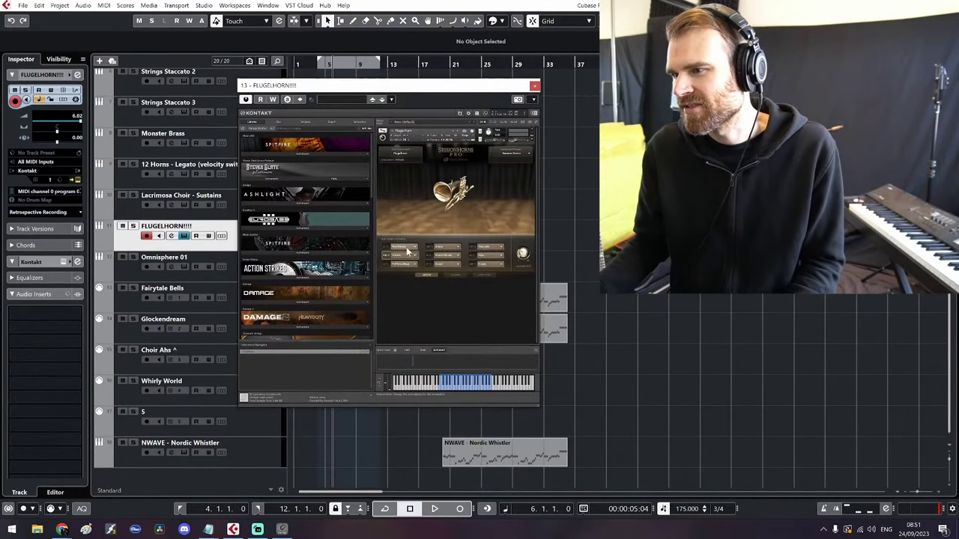
left_click(534, 87)
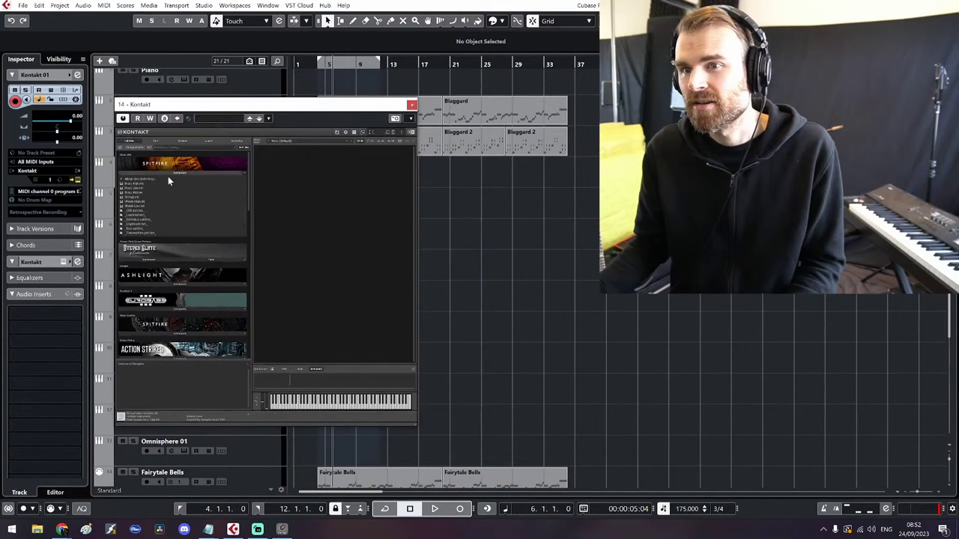
Load the Albion One Strings patch in the new Kontakt track and record a string melody from bar 2 to bar 12
double_click(133, 197)
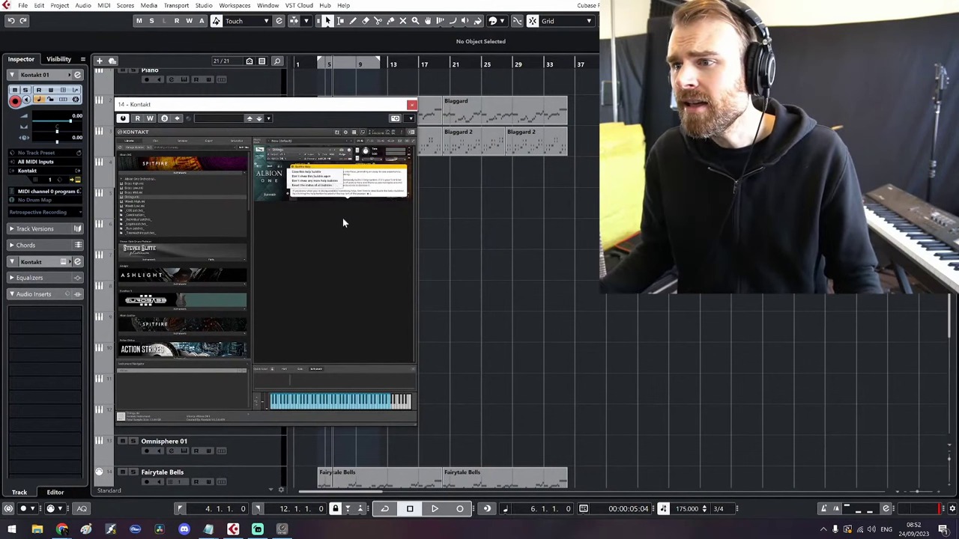
left_click(372, 179)
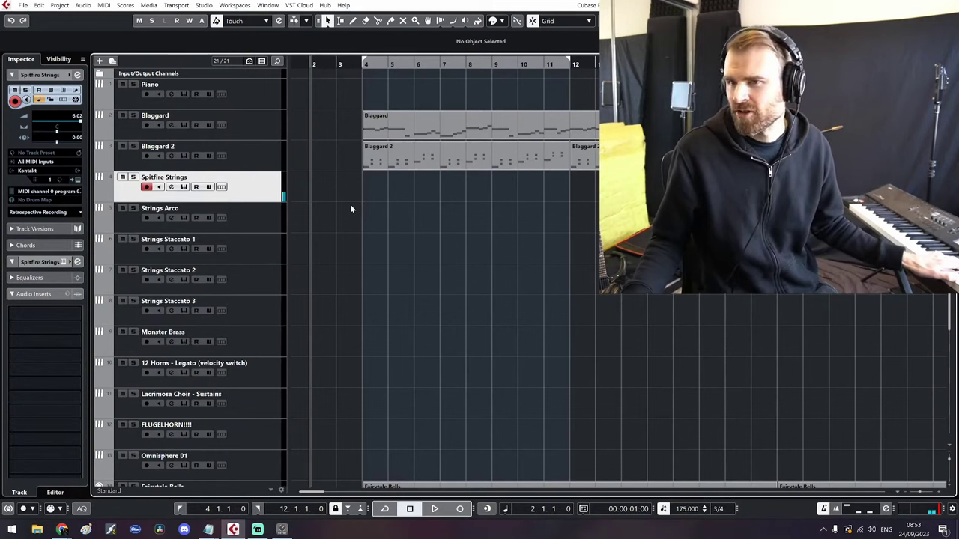
key("KP_Multiply")
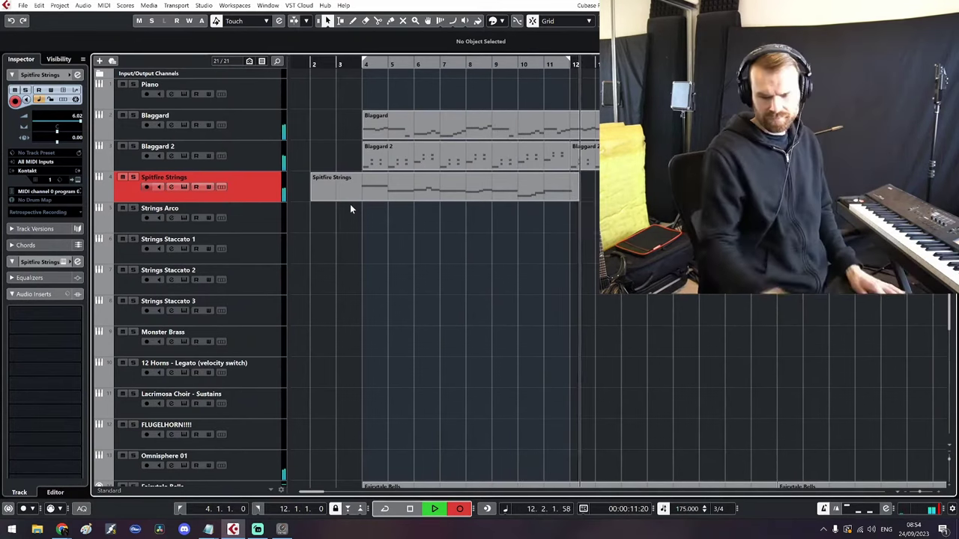
key("space")
Open the recorded Spitfire Strings part, lower bar 8's first note to F3 and raise the split-off end of its last note to A#3
double_click(367, 190)
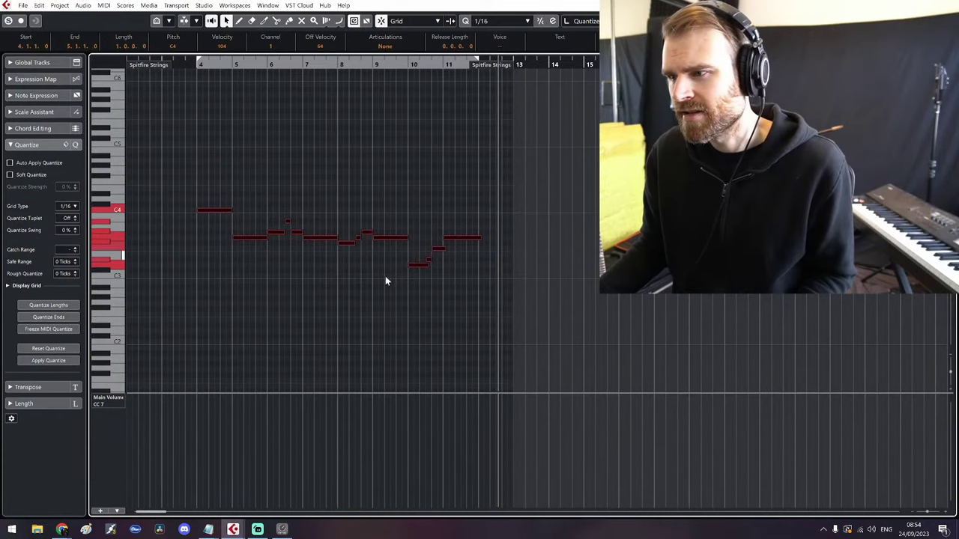
left_click(438, 263)
left_click(439, 248)
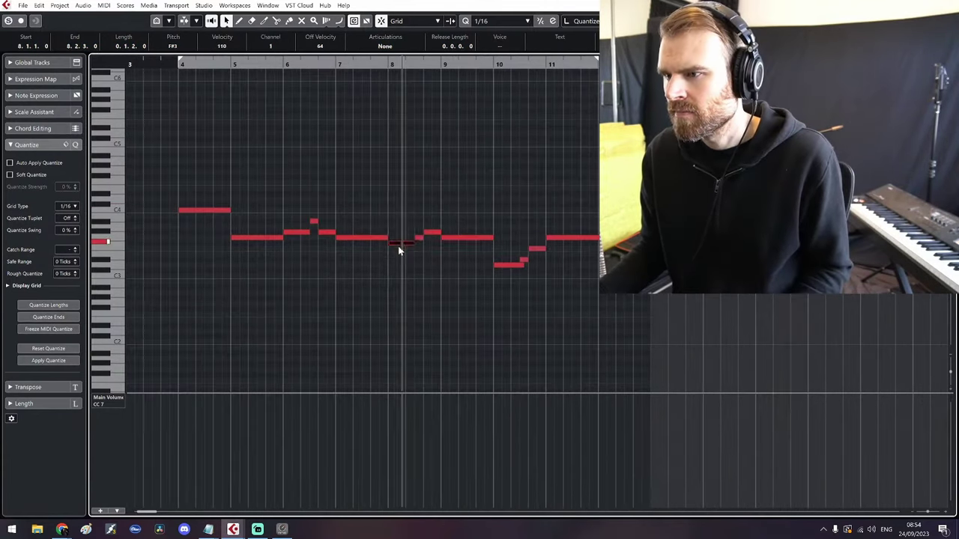
left_click_drag(398, 244, 398, 249)
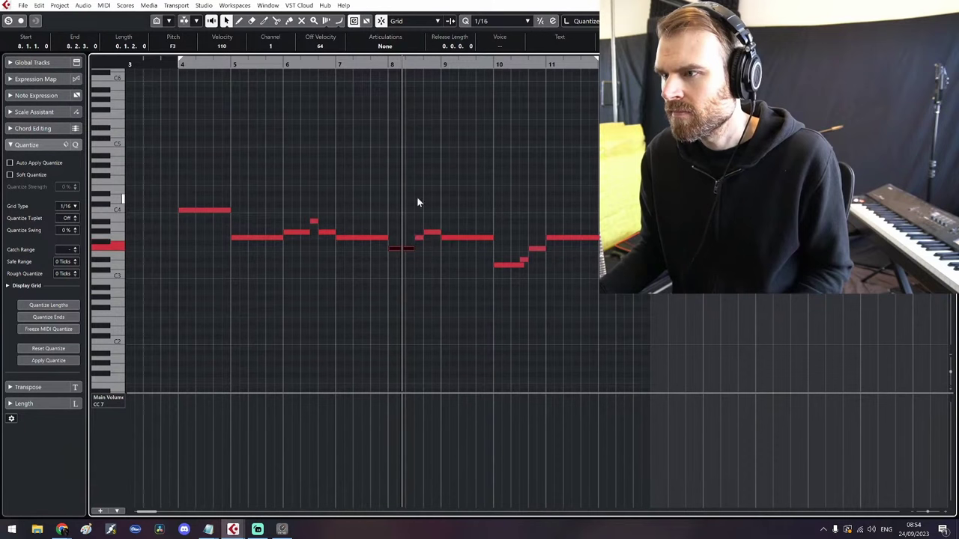
left_click(383, 71)
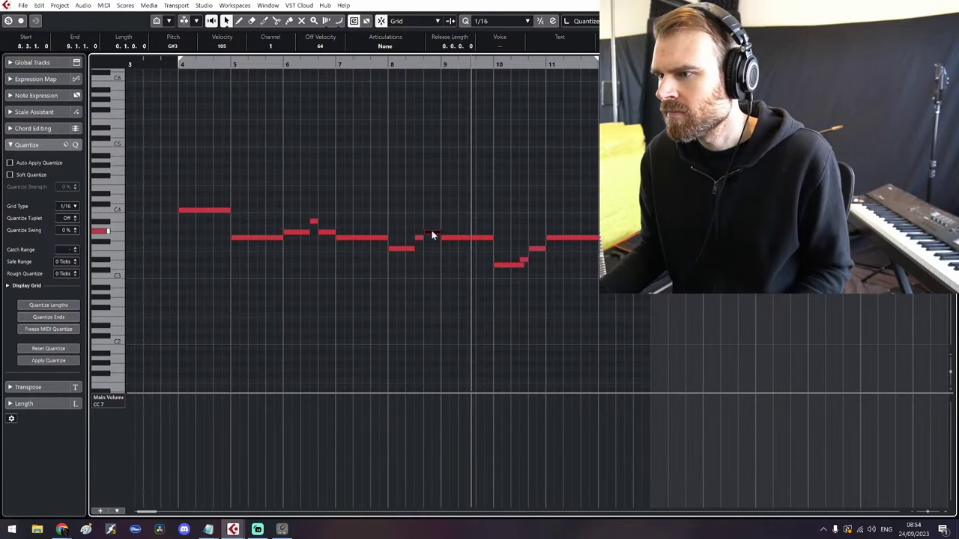
left_click_drag(435, 227, 434, 221)
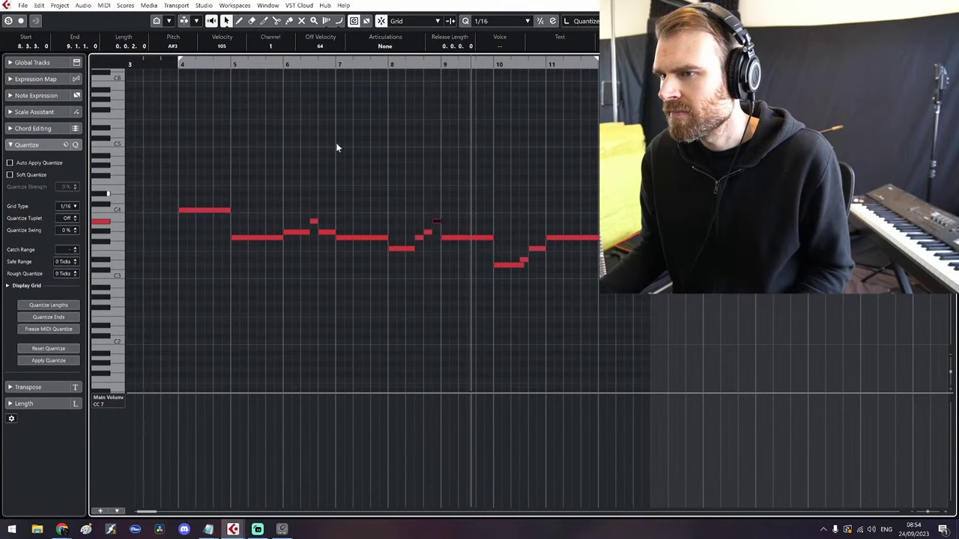
Split the long G3 note in bar 9 at its last beat and lower the split-off part to C3
scroll(226, 51, "down", 5)
left_click(358, 64)
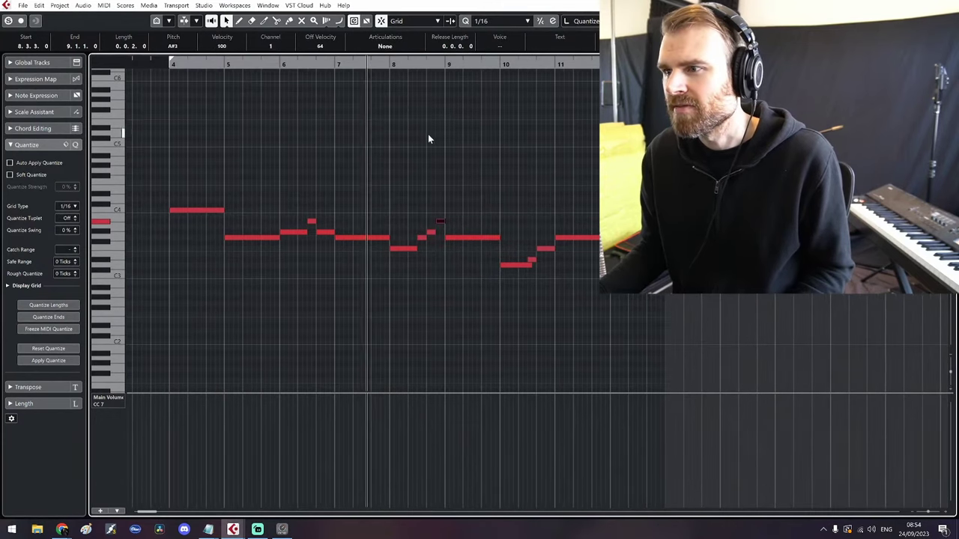
key("space")
scroll(451, 146, "up", 3)
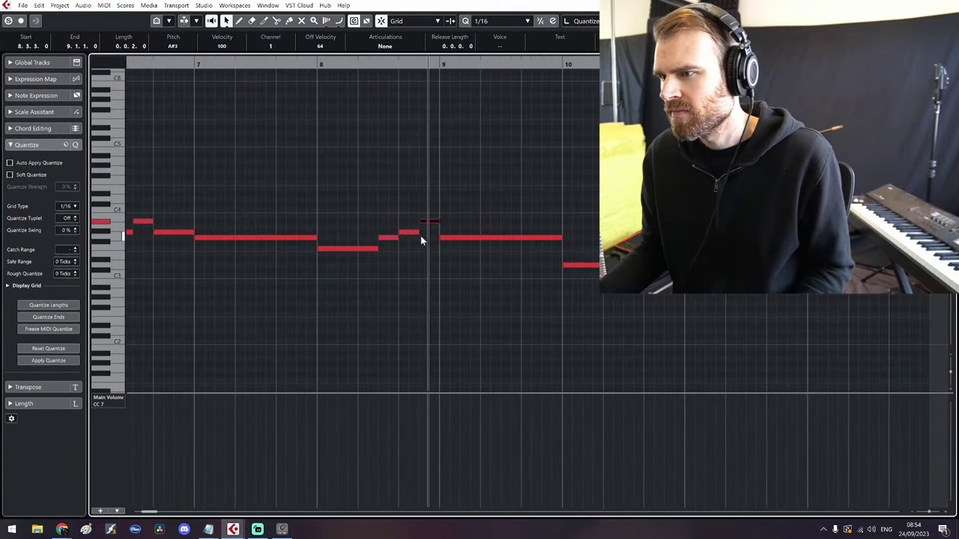
left_click(513, 238)
left_click(526, 239, "alt")
left_click_drag(537, 239, 537, 277)
left_click(440, 63)
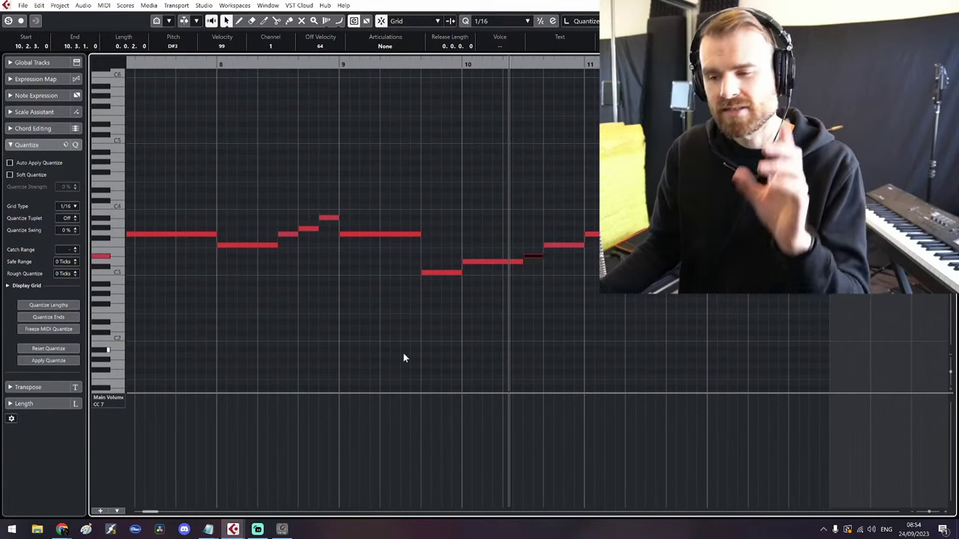
Consult the dissonant chords/waves line in the Notepad notes, then return to the Cubase note editor
mouse_move(208, 529)
left_click(244, 506)
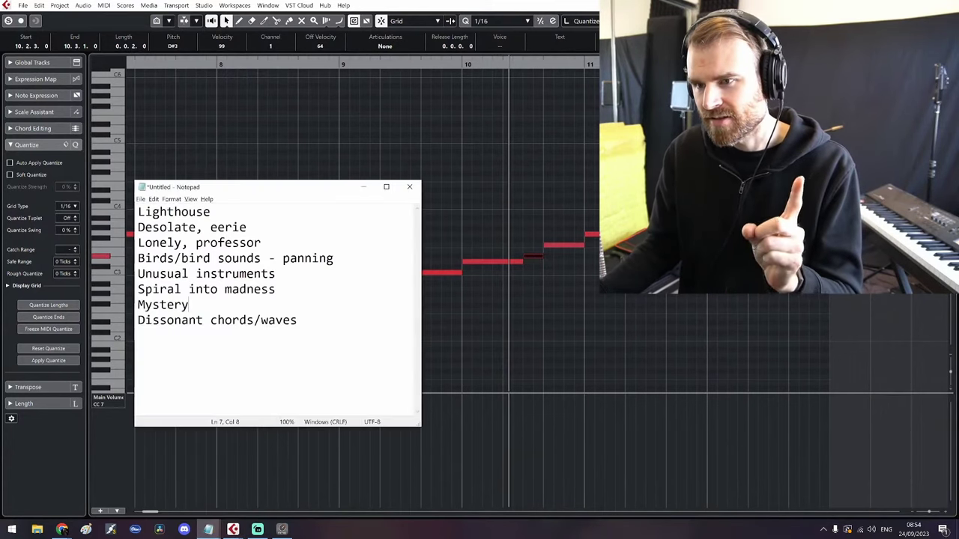
left_click_drag(166, 321, 276, 320)
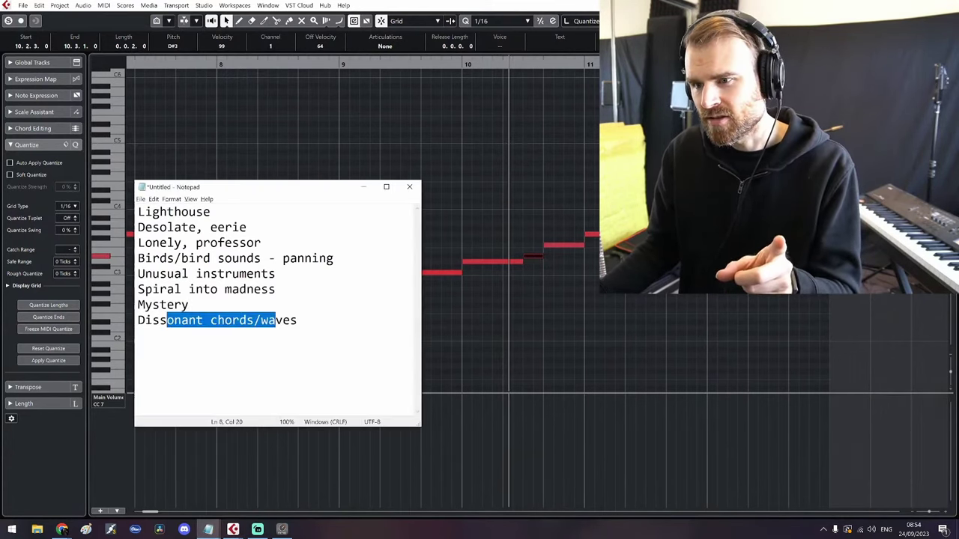
left_click(519, 315)
Audition the string melody from bars 9 and 10, and lower the long note starting at bar 11 to C#3
left_click_drag(524, 274, 459, 285)
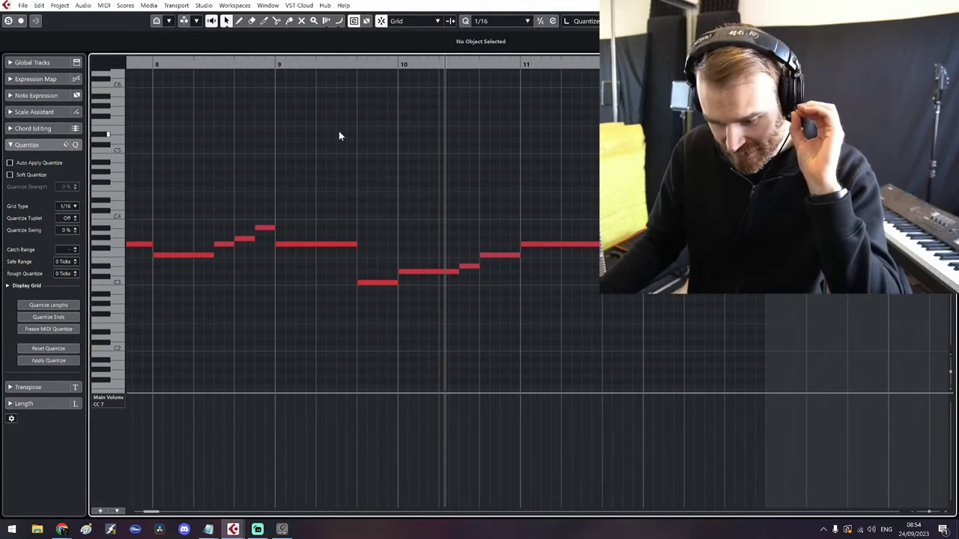
left_click(272, 68)
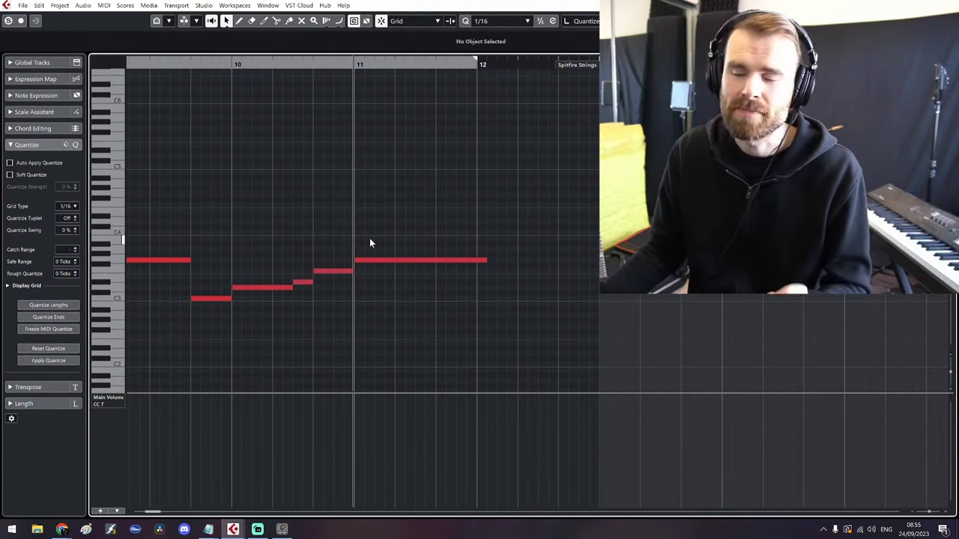
left_click(370, 261)
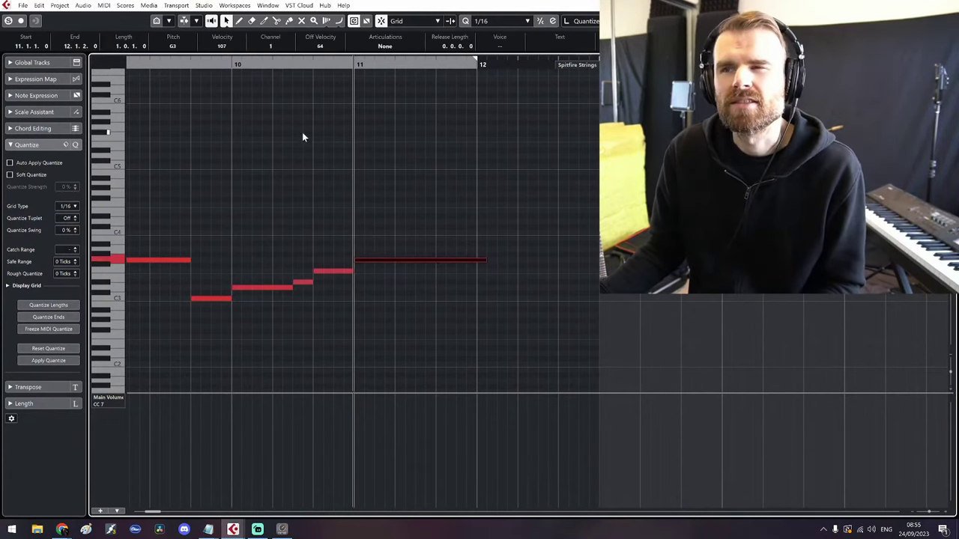
left_click(229, 65)
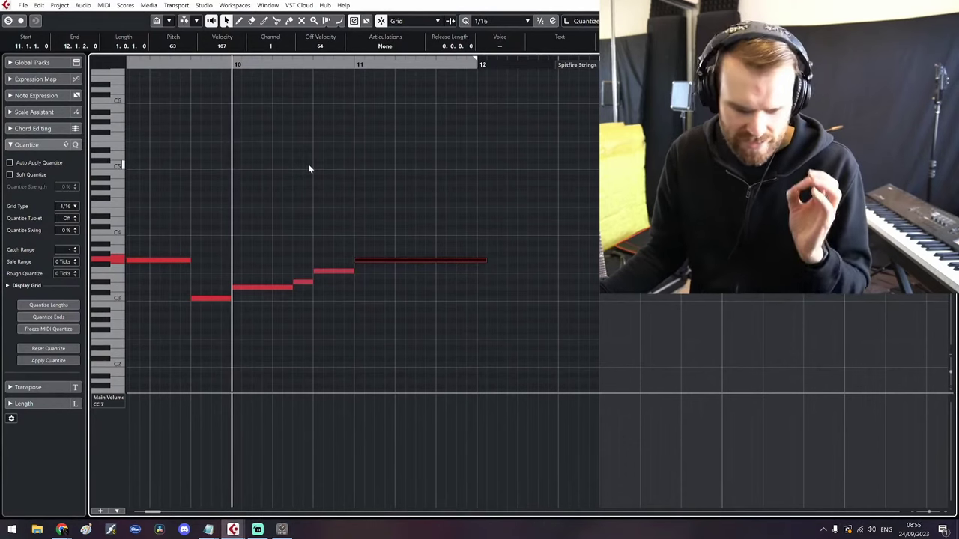
key("space")
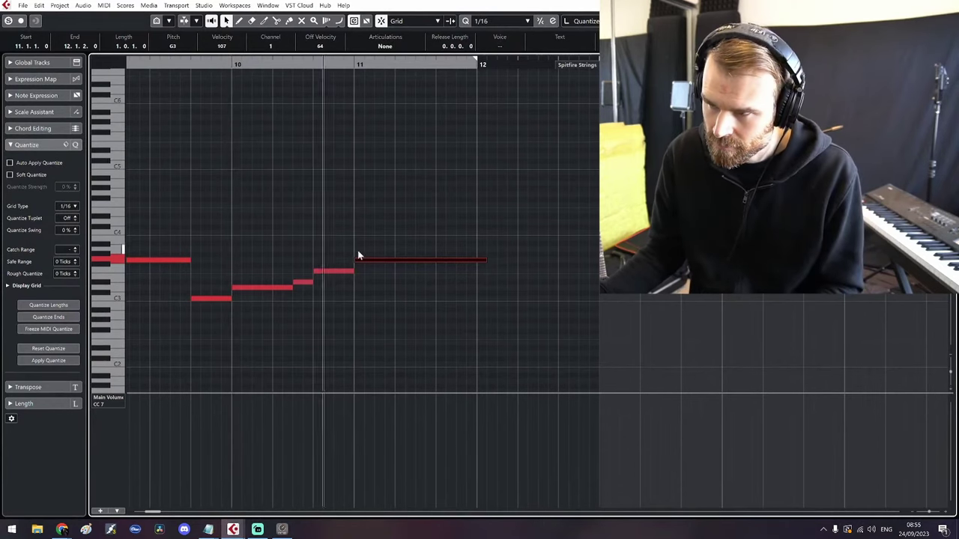
left_click_drag(367, 275, 369, 294)
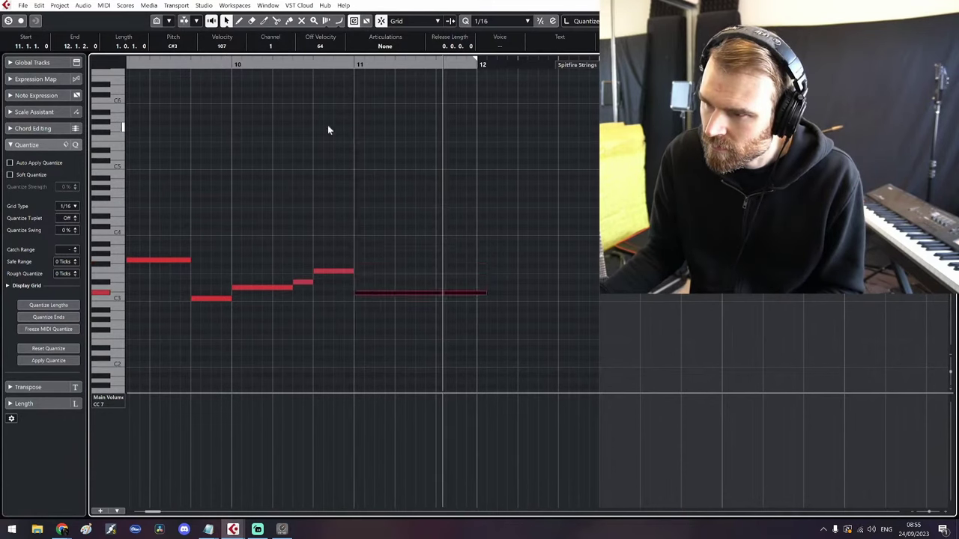
Split the bar 11 note at beat 3, raise the second part to D3 and split it again at bar 12
left_click(301, 62)
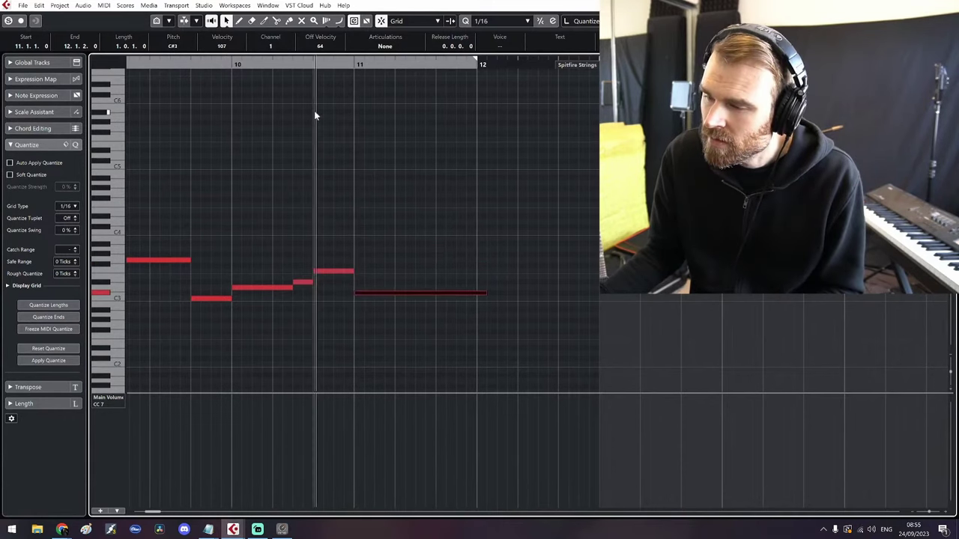
left_click(435, 292, "alt")
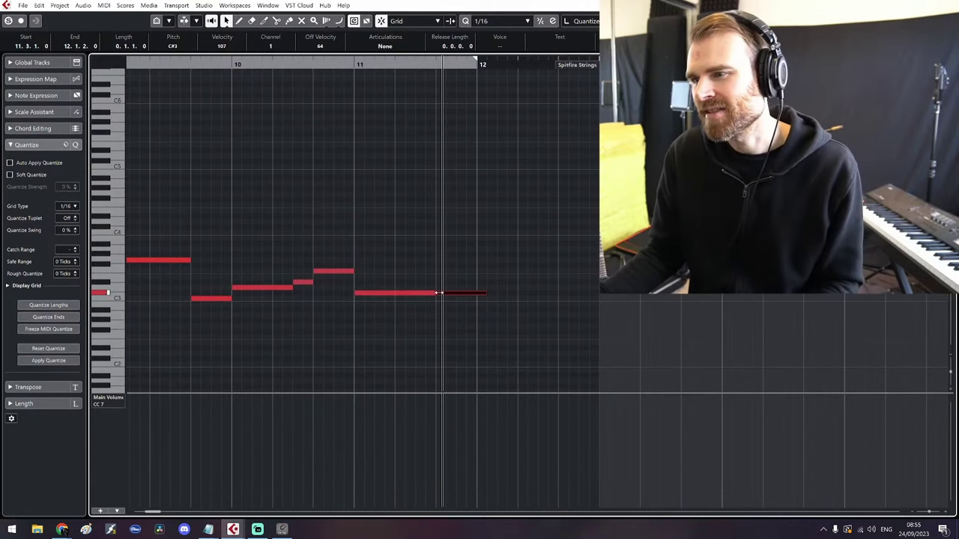
left_click_drag(455, 291, 456, 288)
left_click(479, 288, "alt")
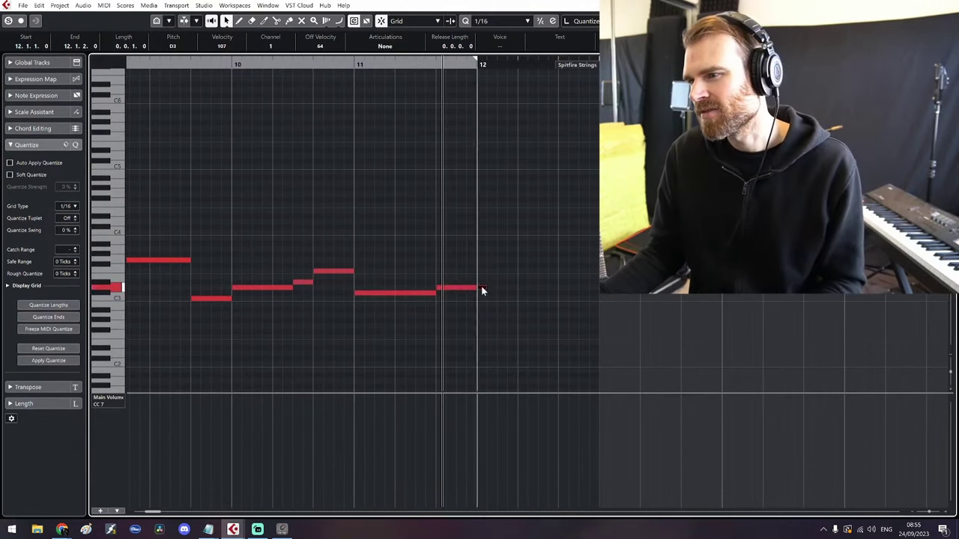
Delete the leftover note at bar 12 and add muted G#2 and G2 notes beneath the two notes in bar 11
key("Delete")
left_click(186, 63)
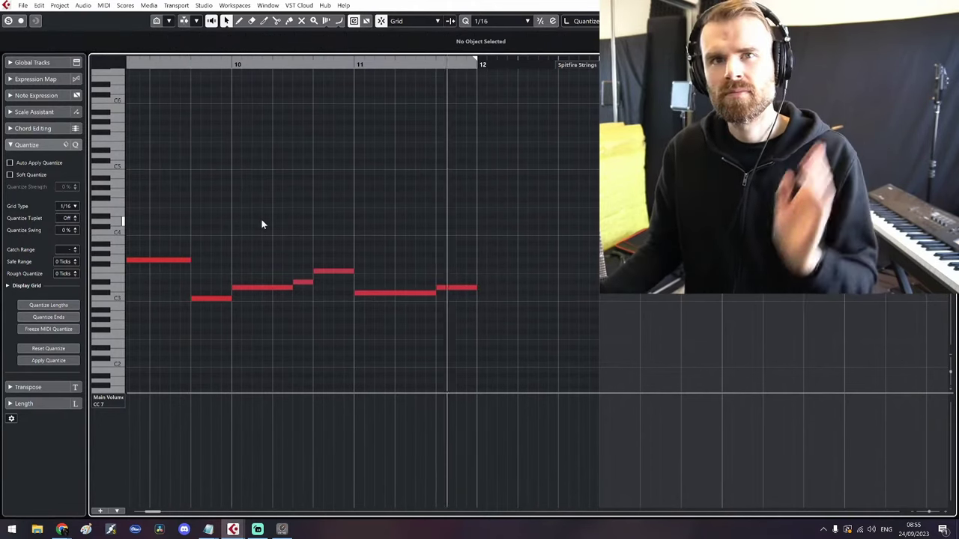
key("g")
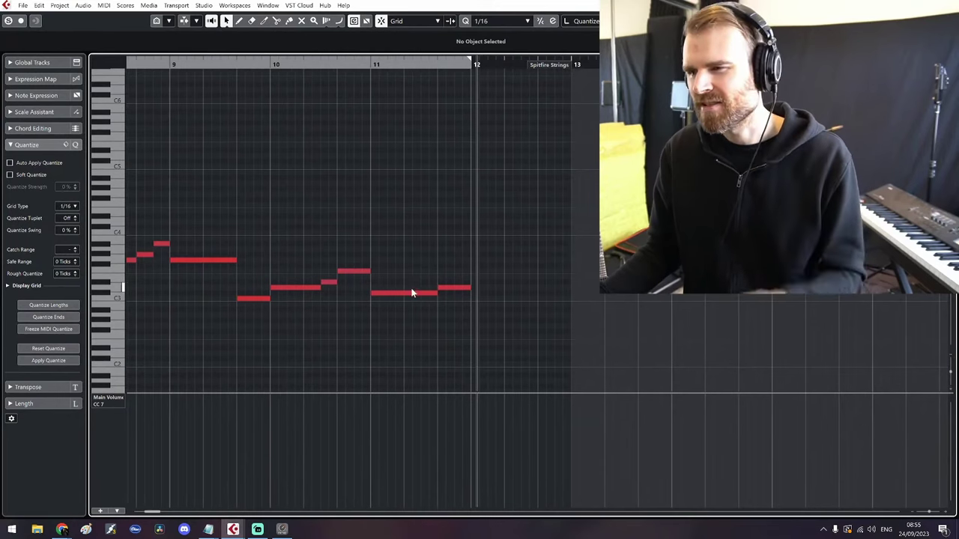
left_click(410, 292)
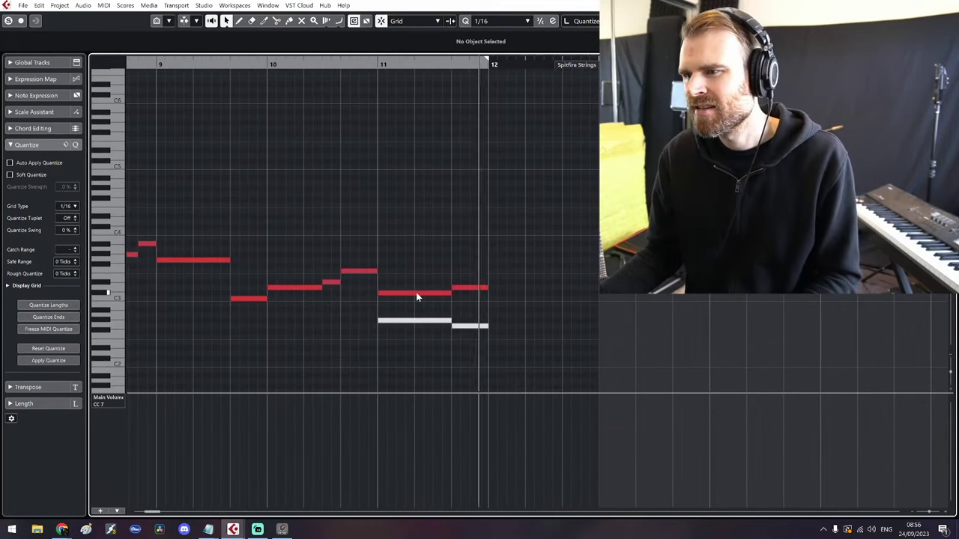
key("space")
Try doubling the whole string melody an octave higher, with its first note on C5, and audition it
scroll(434, 288, "down", 3)
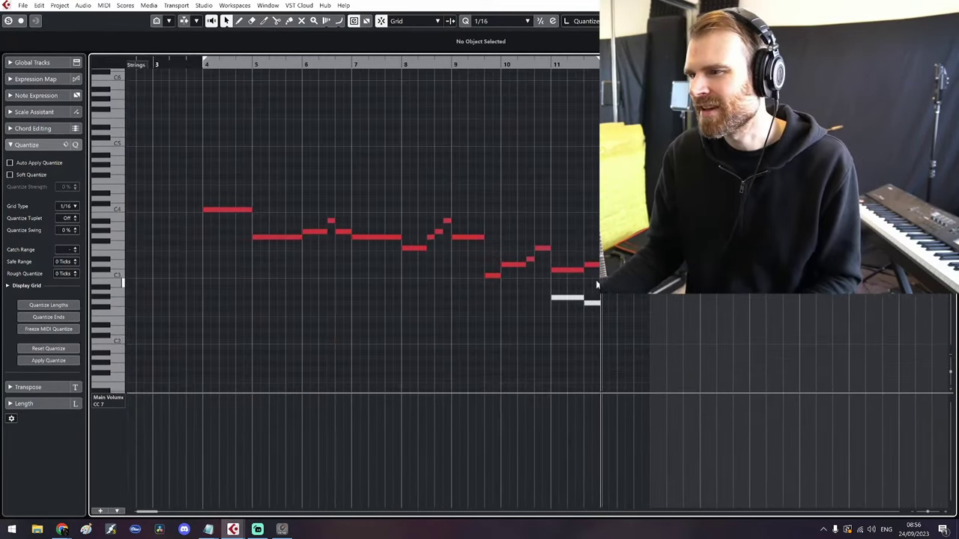
left_click_drag(219, 173, 599, 285)
left_click_drag(238, 209, 235, 143)
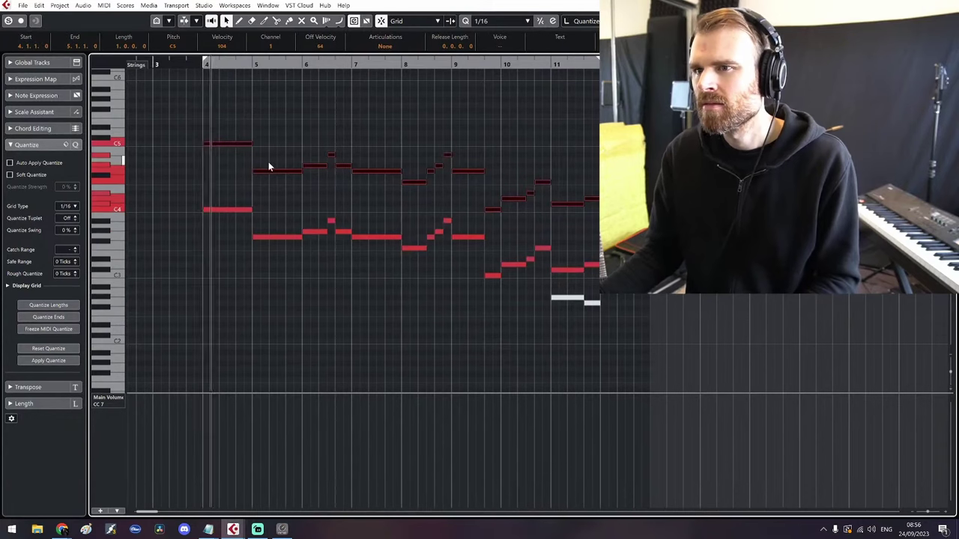
key("g")
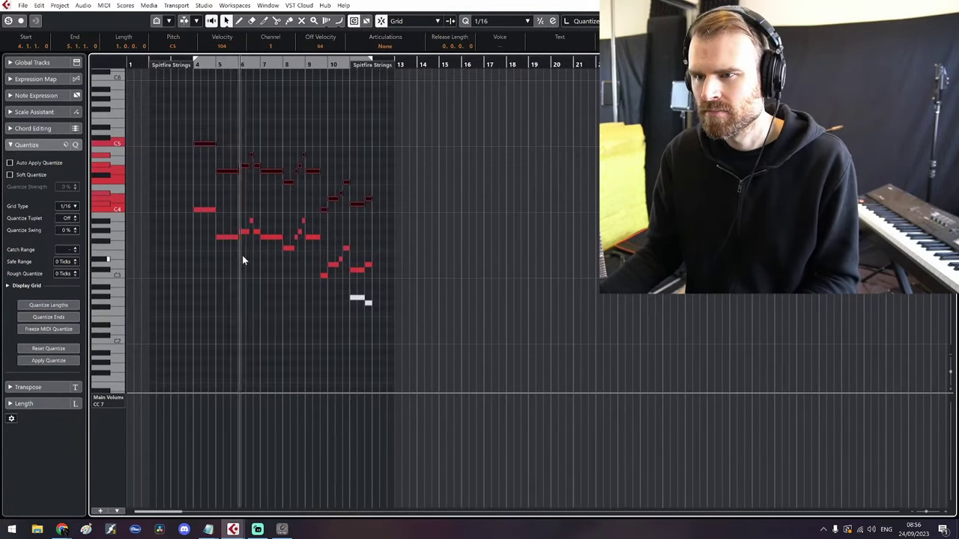
scroll(352, 330, "up", 3)
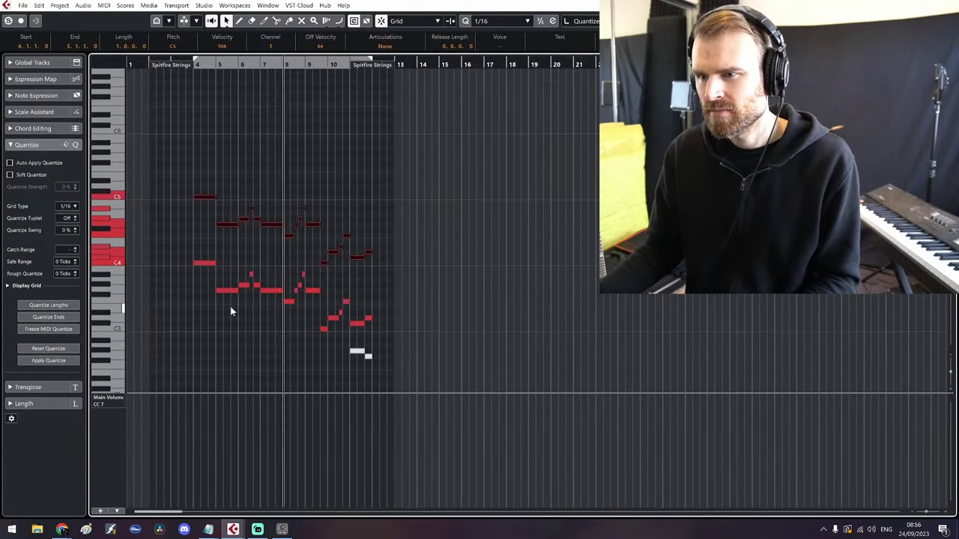
scroll(231, 309, "up", 2)
left_click_drag(276, 318, 398, 317)
left_click(316, 318)
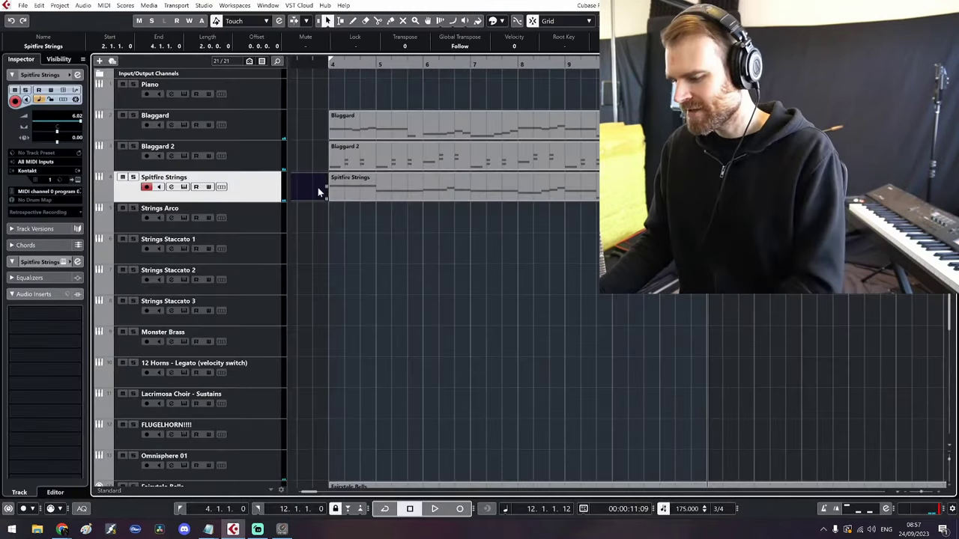
Delete the empty Spitfire Strings parts before bar 4 and after bar 12 in the project
key("Delete")
left_click(728, 187)
key("Delete")
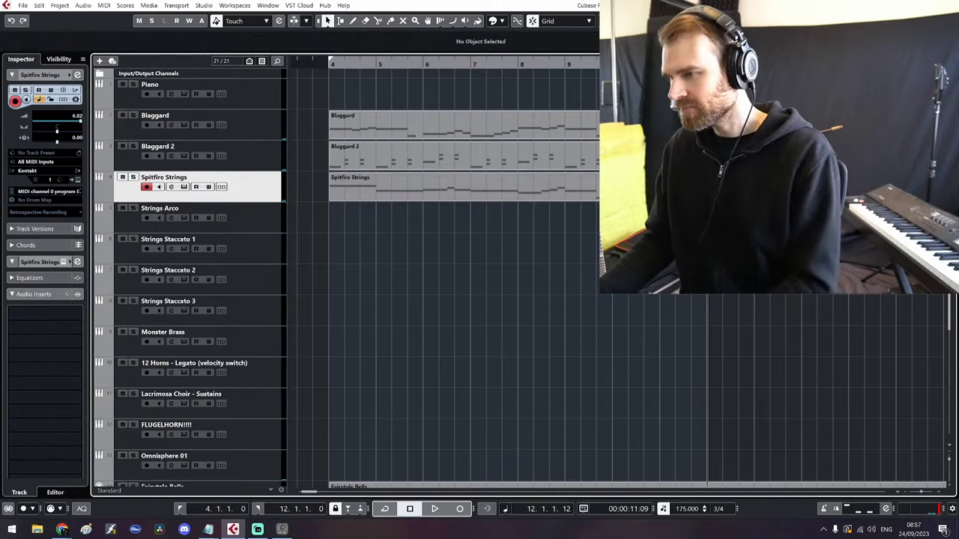
Move the Spitfire Strings part to start at bar 12 and duplicate it at bar 20
scroll(728, 187, "down", 7)
left_click(343, 183)
left_click_drag(418, 189, 511, 189)
left_click(327, 63)
key("space")
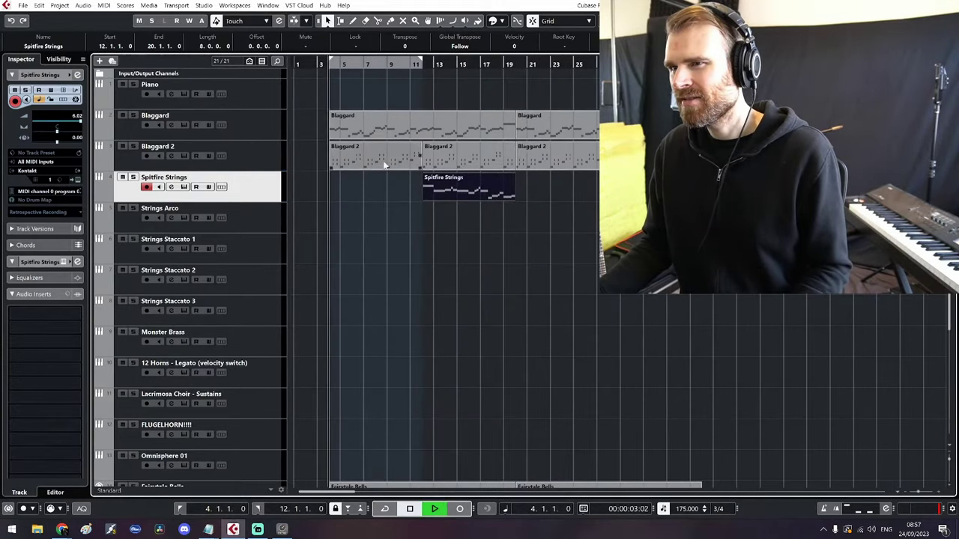
key("space")
key("ctrl+d")
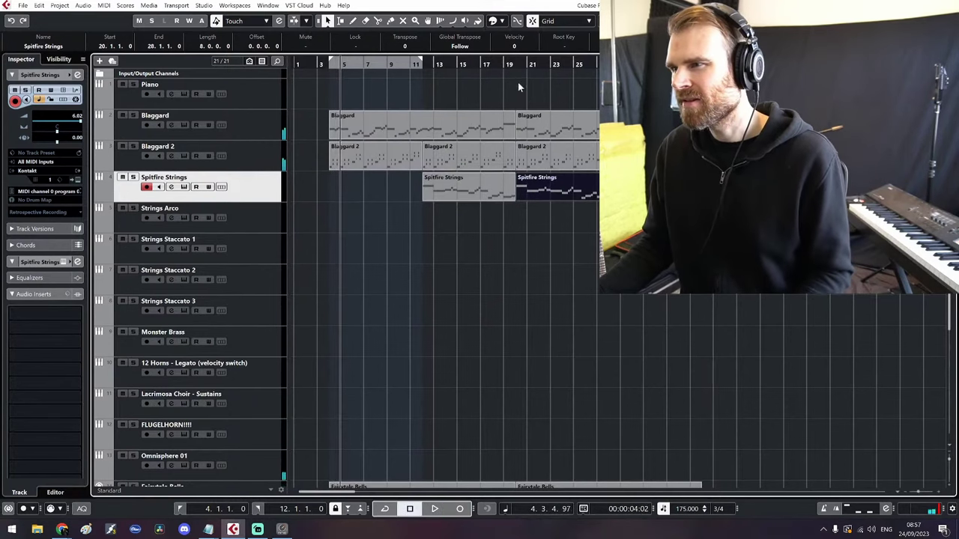
In the Spitfire Strings part at bar 28, copy the melody an octave lower with its first note on C3
double_click(545, 181)
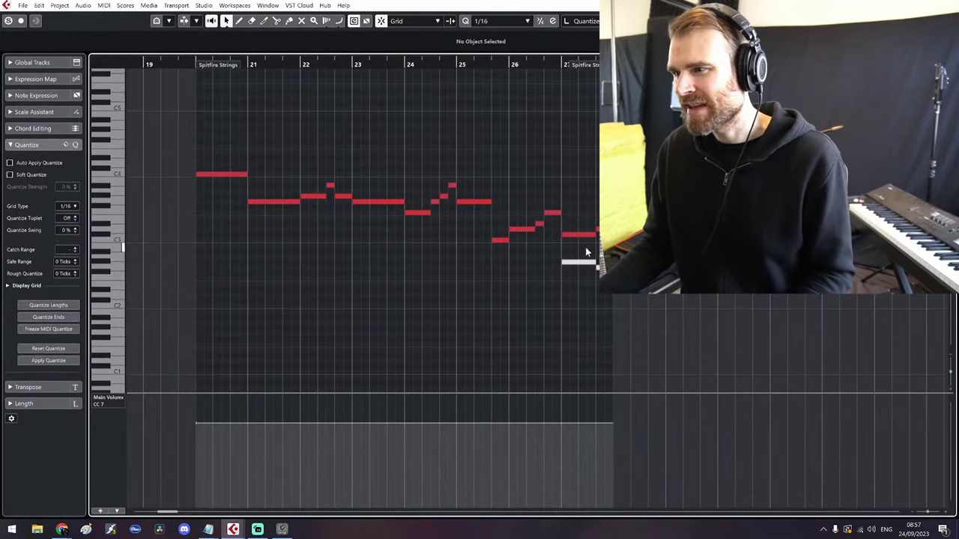
left_click(582, 235)
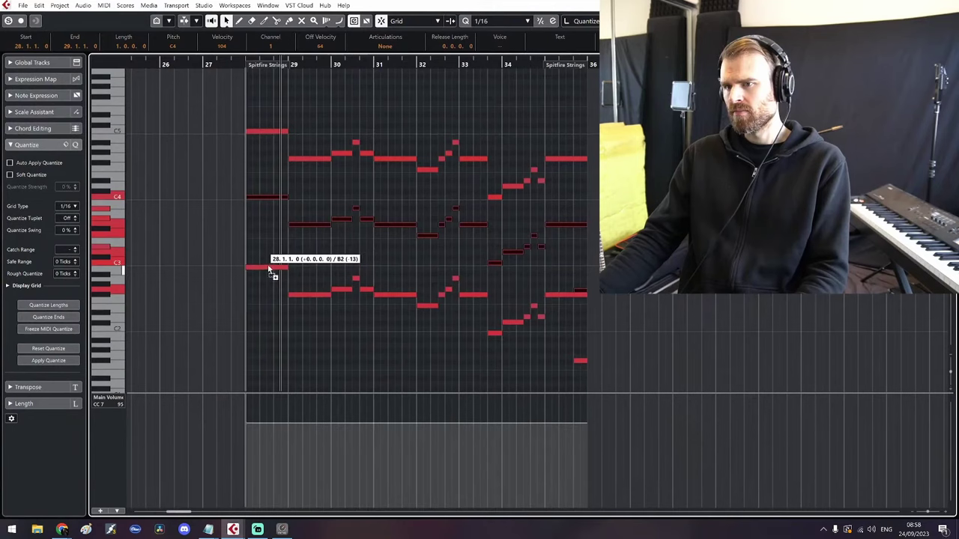
left_click_drag(268, 267, 268, 262)
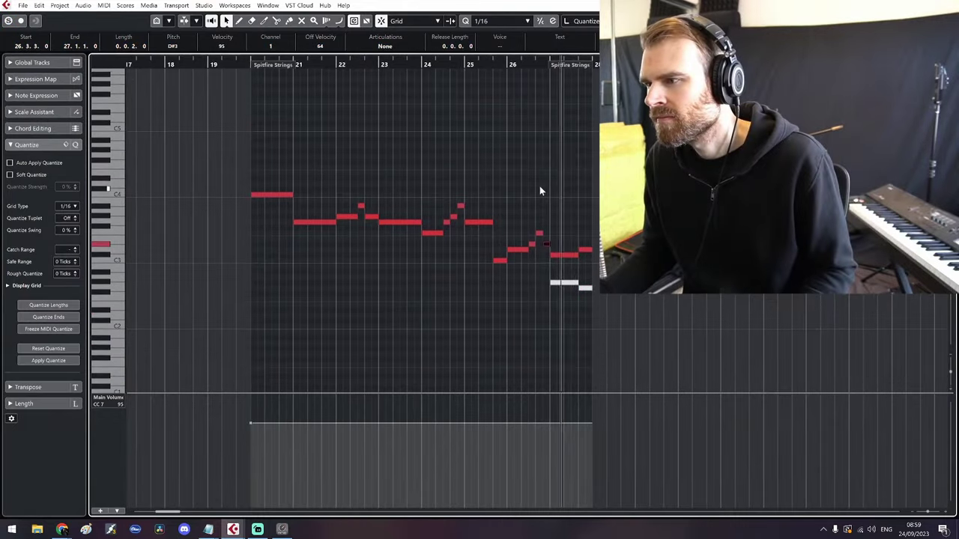
Audition the transition into bar 28 and set the Main Volume (CC 7) of that Spitfire Strings part to 85
left_click(948, 5)
key("g")
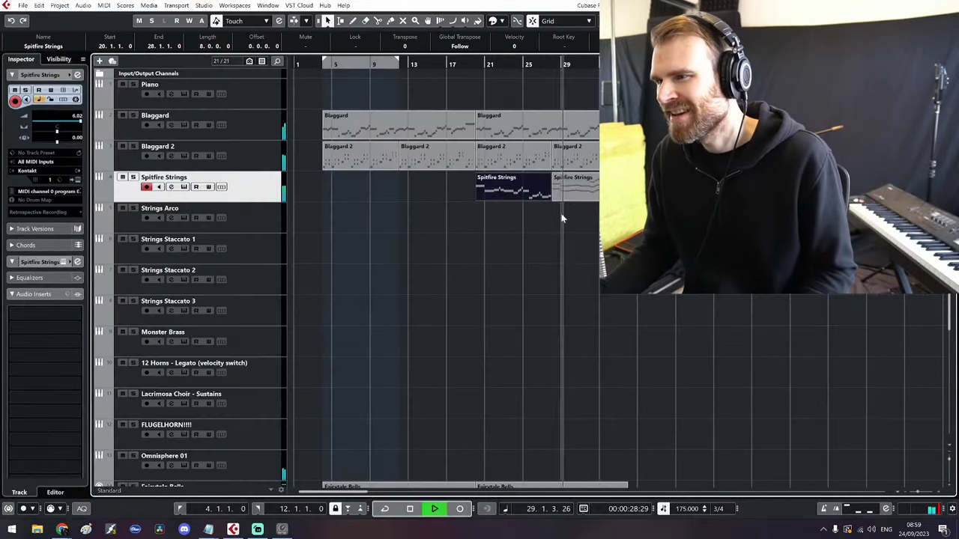
double_click(576, 182)
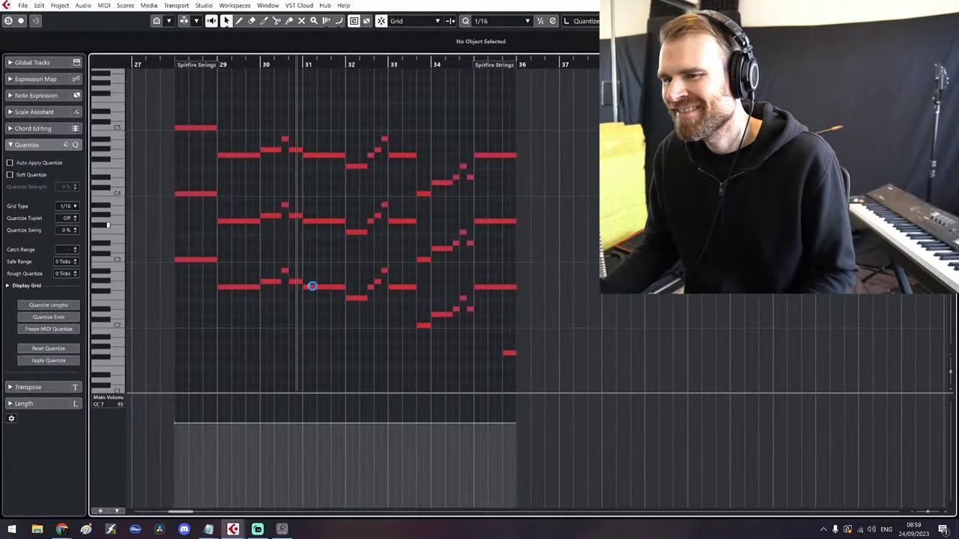
left_click_drag(175, 423, 175, 434)
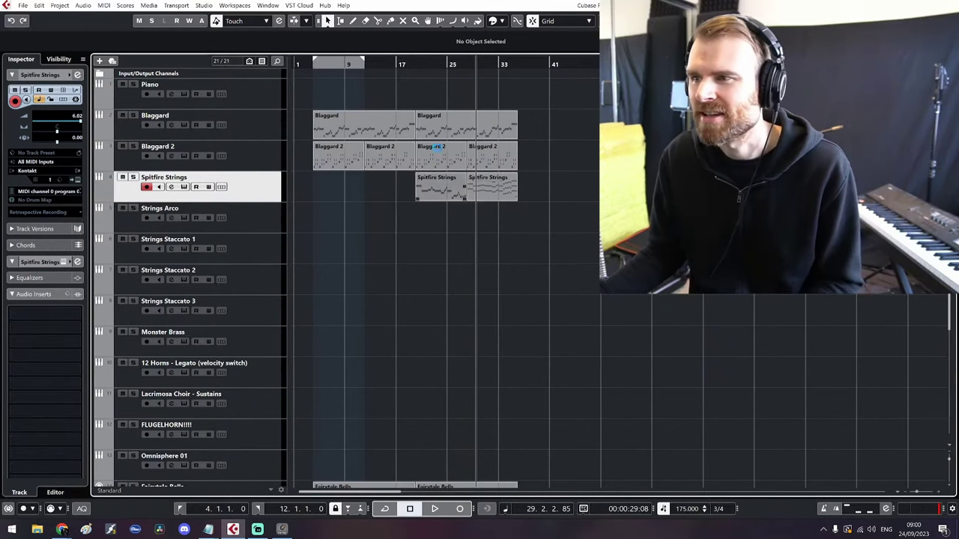
Extend the low C2 note to fill all of bar 35 and copy it an octave lower to C1
left_click(410, 63)
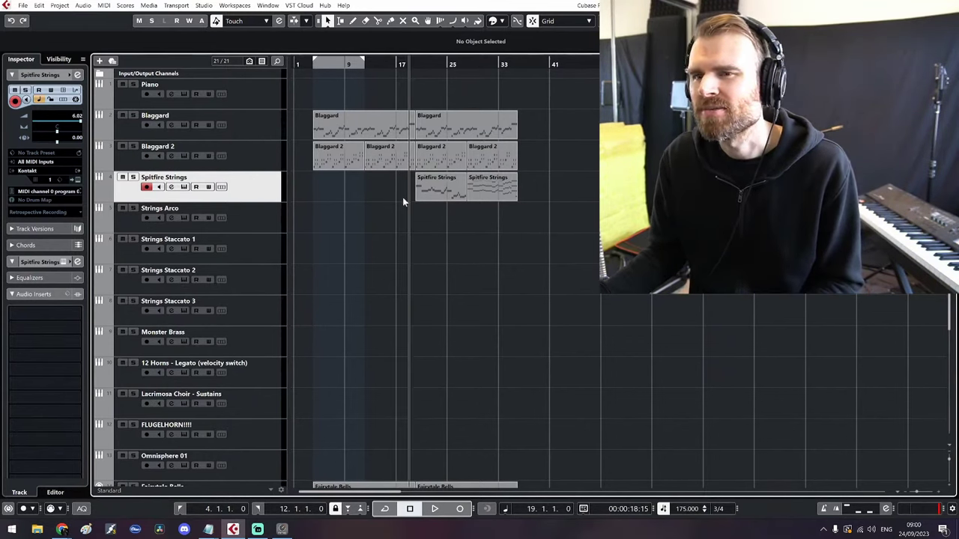
key("space")
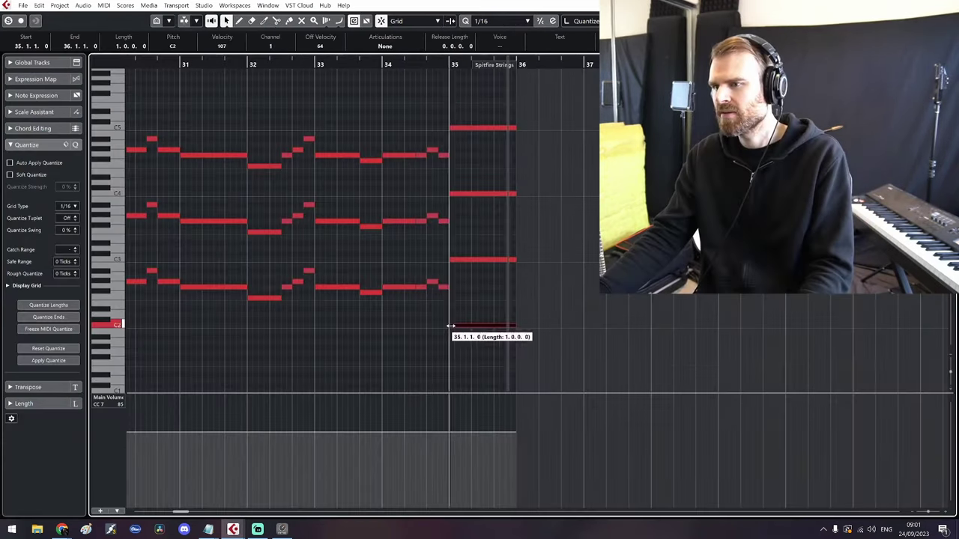
mouse_move(452, 331)
left_mouse_down()
mouse_move(469, 347)
mouse_move(465, 325)
left_mouse_up()
key("shift+Down")
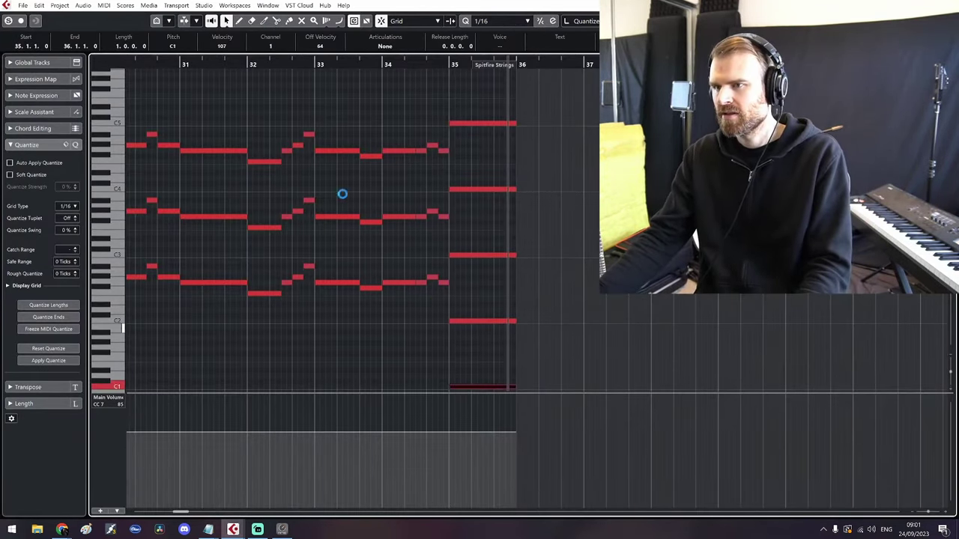
Audition the string ending from bar 33 through bar 35 and return to the project window
left_click_drag(342, 64, 342, 69)
key("space")
left_click(433, 172)
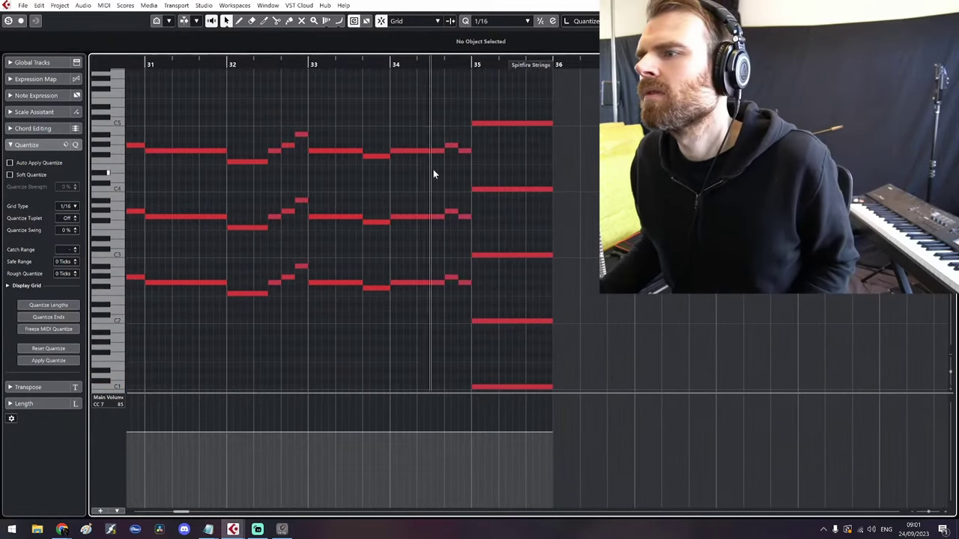
scroll(433, 174, "down", 3)
key("space")
left_click(949, 5)
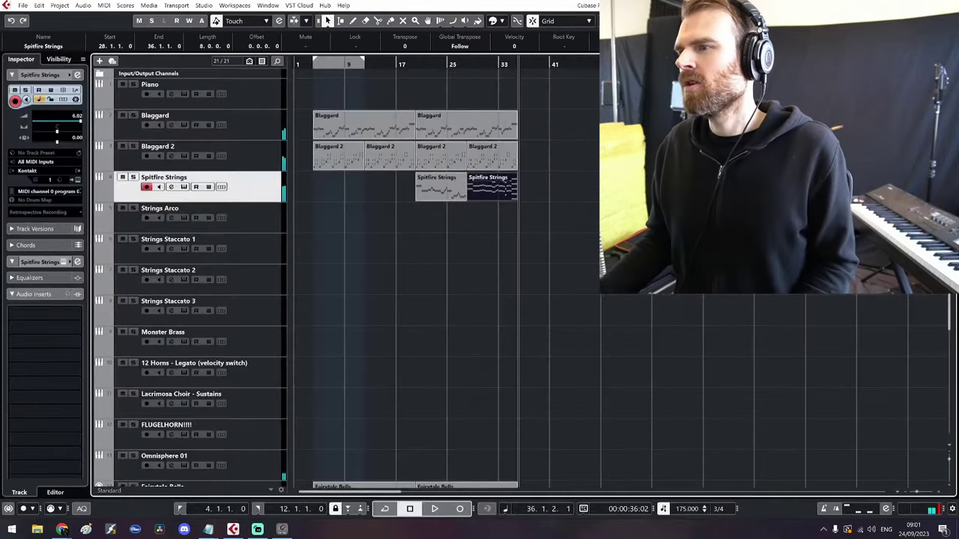
Extend the Spitfire Strings part at bar 28 to end at bar 50 and lengthen its C1 note to bar 44
scroll(486, 210, "down", 2)
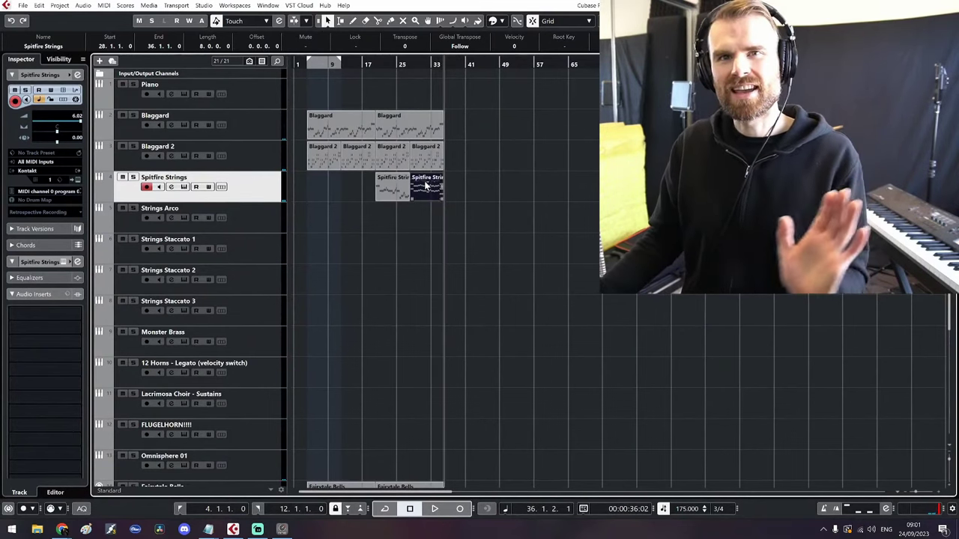
left_click_drag(442, 198, 502, 197)
scroll(501, 197, "up", 2)
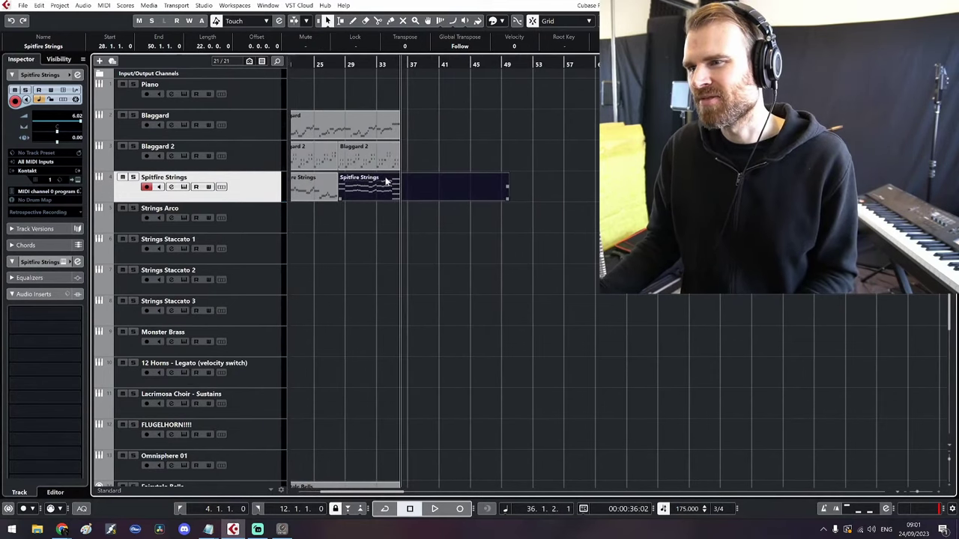
double_click(387, 181)
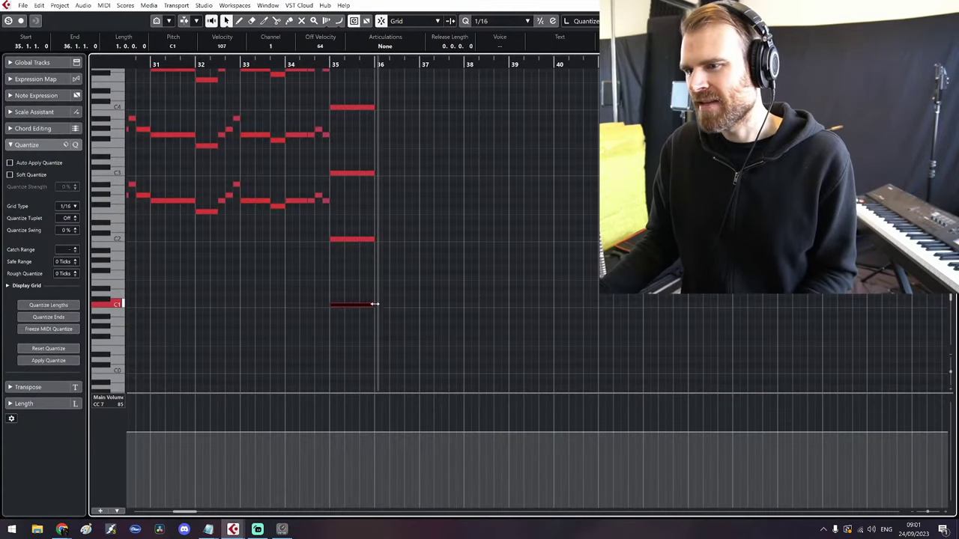
left_click_drag(375, 304, 733, 300)
key("Escape")
Play the arrangement from bar 33 to hear the sustained low string note
left_click(384, 60)
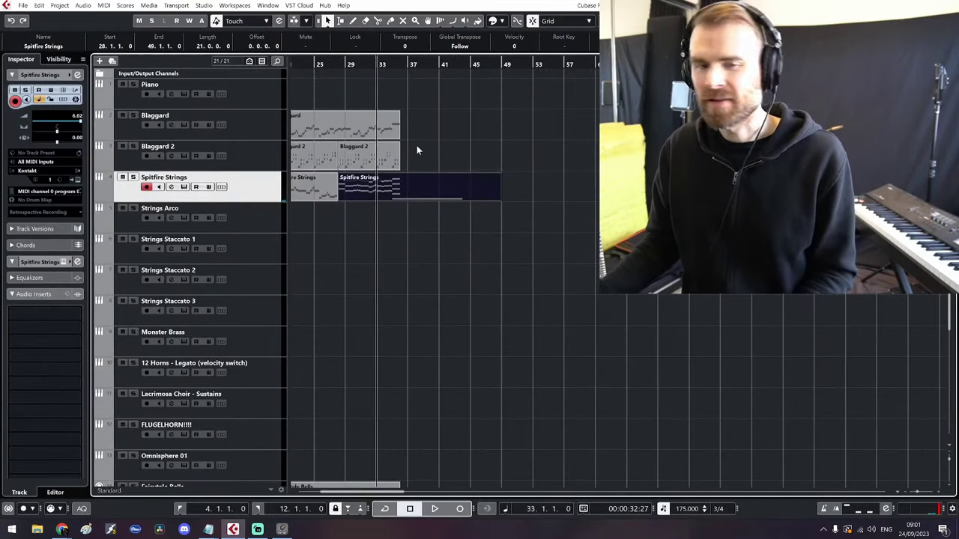
key("space")
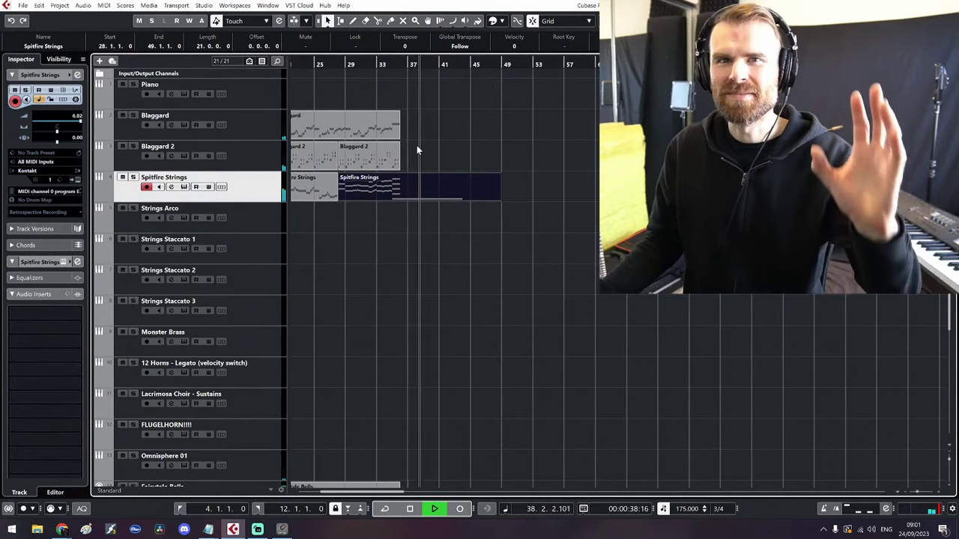
scroll(412, 217, "down", 2)
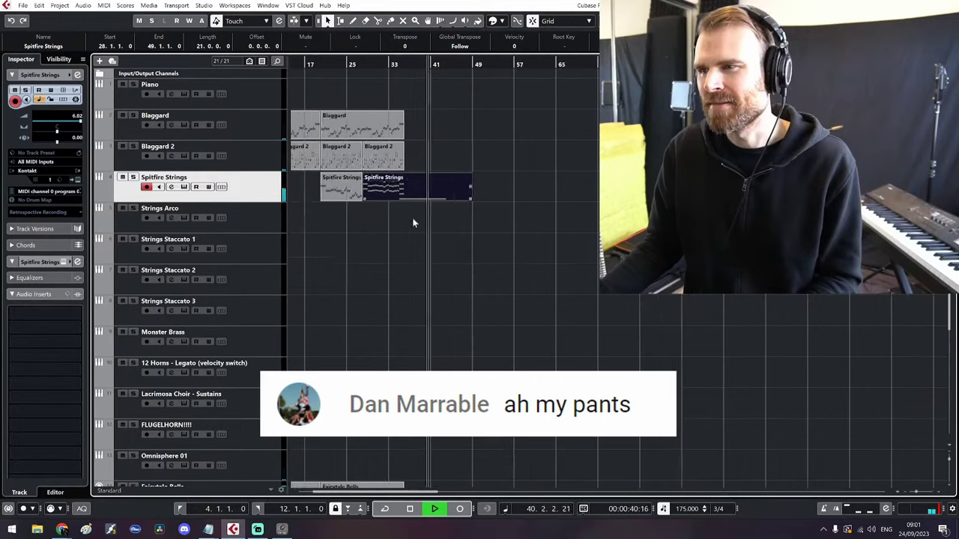
Lengthen the sustained C1 string note to end at bar 52 and return to the project window
left_click_drag(250, 319, 602, 326)
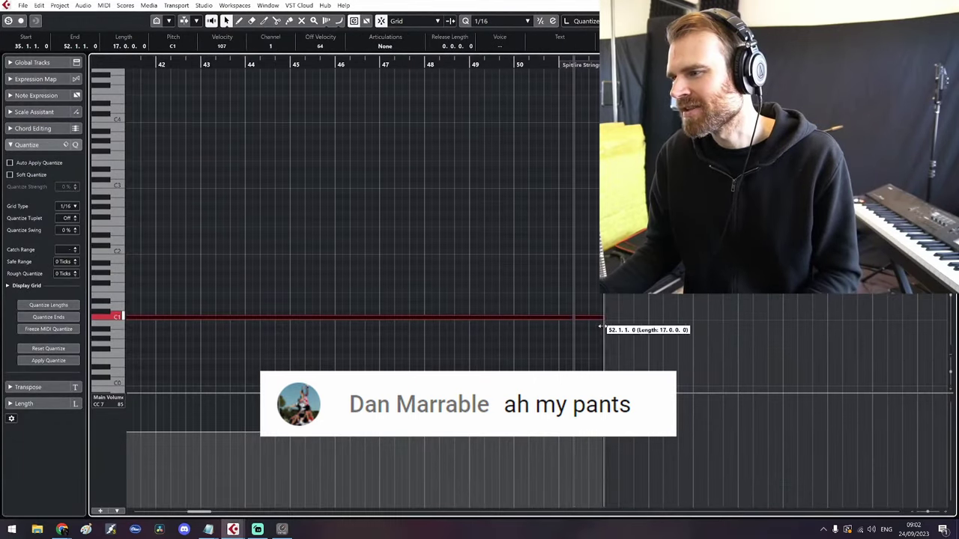
key("Return")
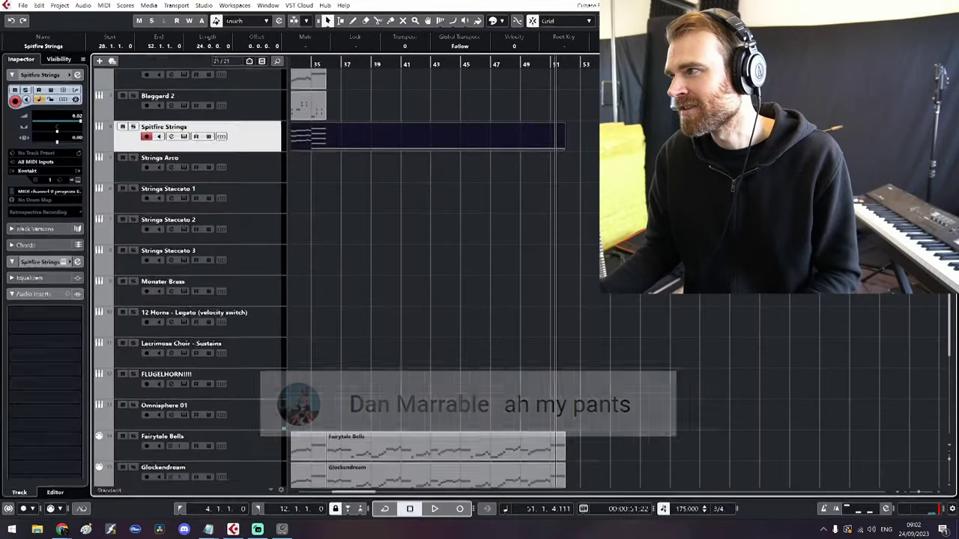
left_click(416, 223)
Duplicate the NWAVE - Nordic Whistler part at bar 20 so the copy starts at bar 36
scroll(415, 223, "down", 2)
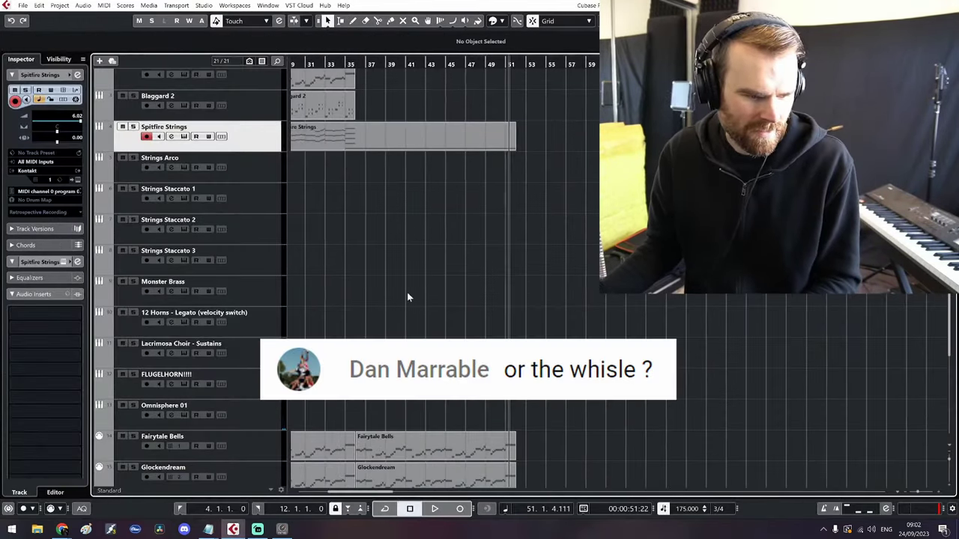
scroll(407, 292, "down", 3)
scroll(427, 427, "left", 3)
left_click(448, 445)
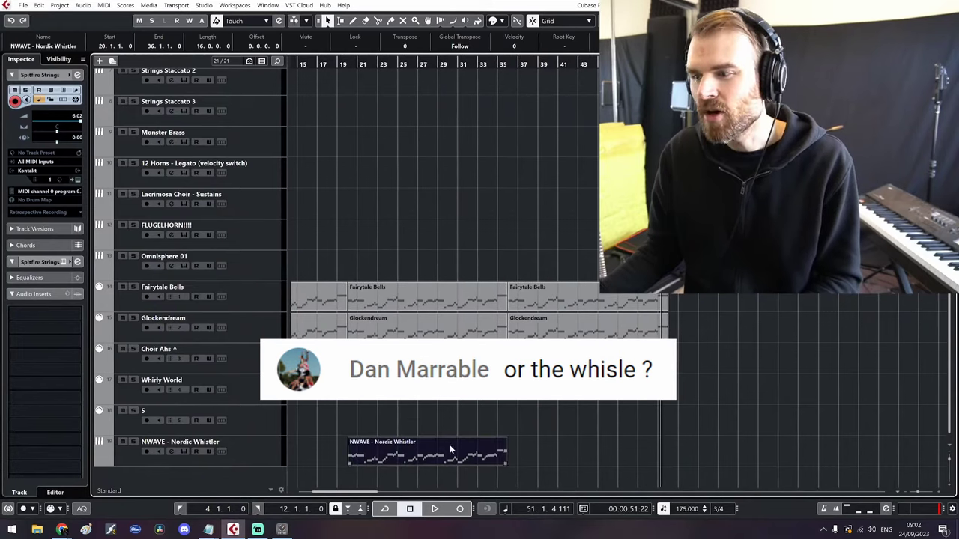
key("ctrl+d")
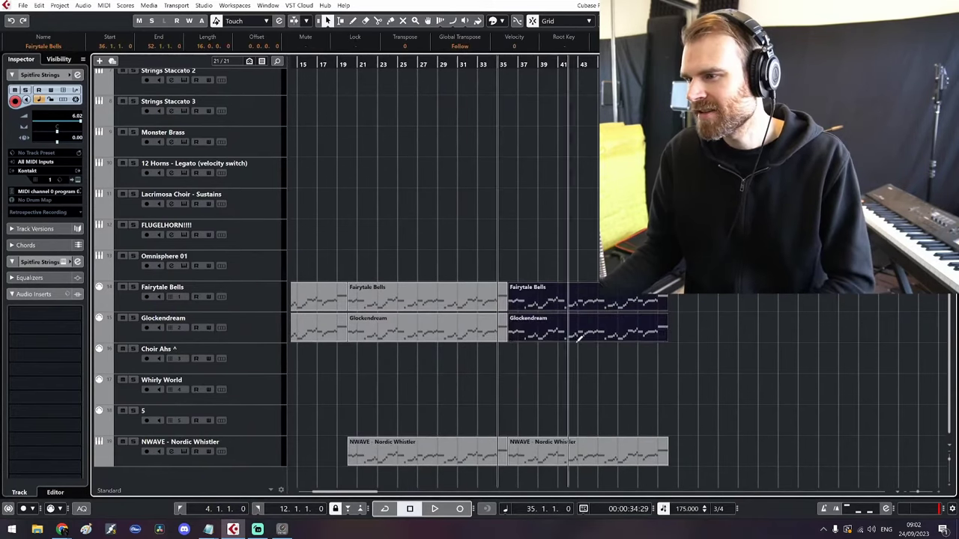
Mute the Fairytale Bells and Glockendream parts starting at bar 36 and play the arrangement from bar 35
key("shift+m")
key("space")
left_click(575, 344)
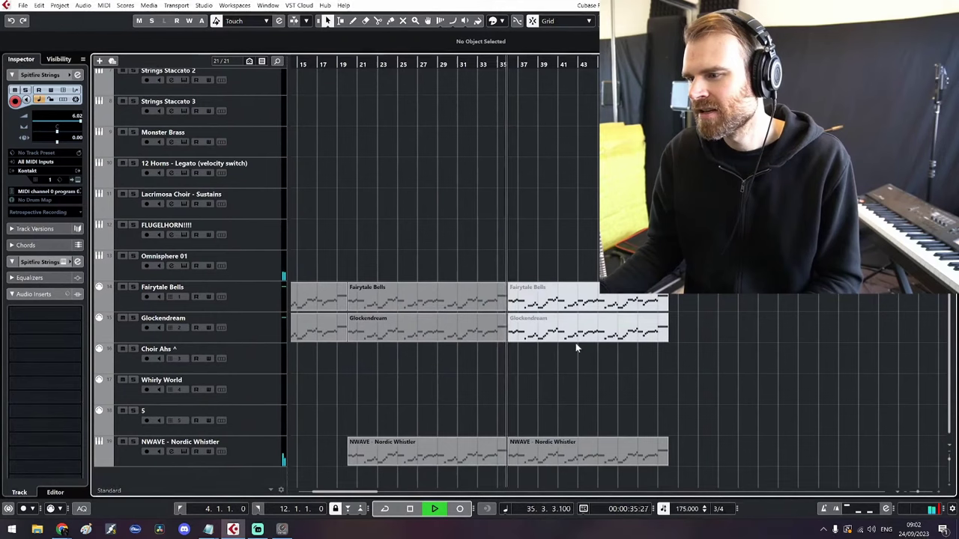
scroll(559, 235, "down", 2)
left_click_drag(549, 323, 483, 324)
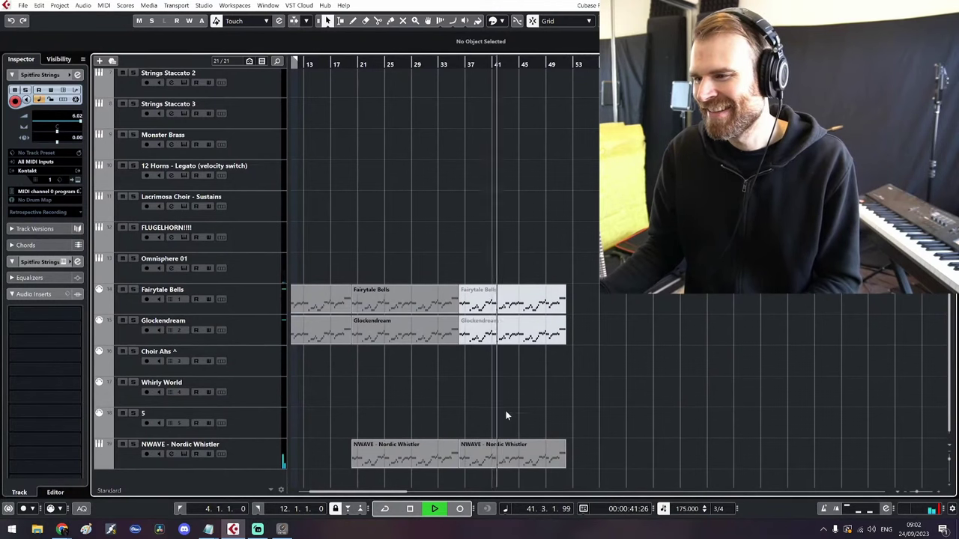
Split the Nordic Whistler part starting at bar 36 at bar 44 and mute its first half
scroll(510, 456, "up", 3)
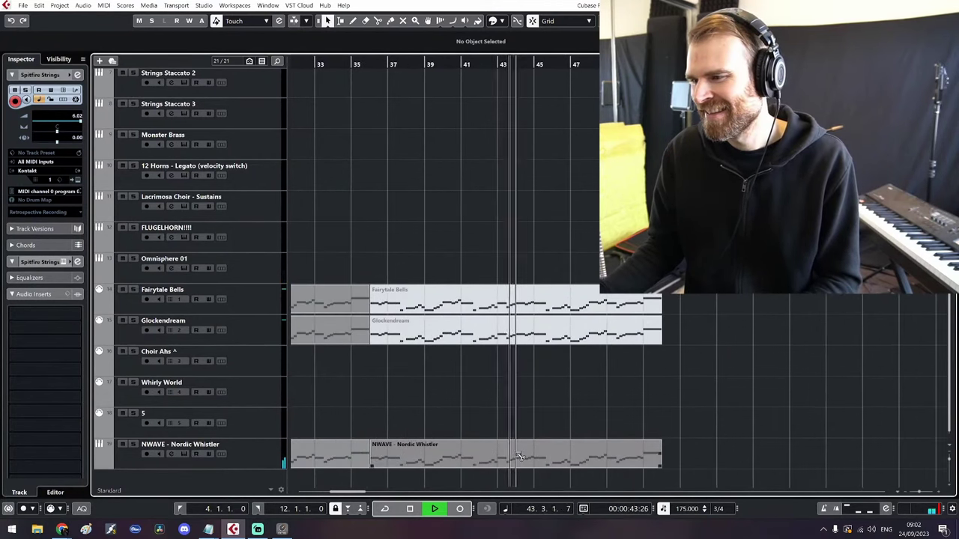
left_click(518, 456, "alt")
left_click(495, 456)
key("space")
key("shift+m")
left_click(460, 138)
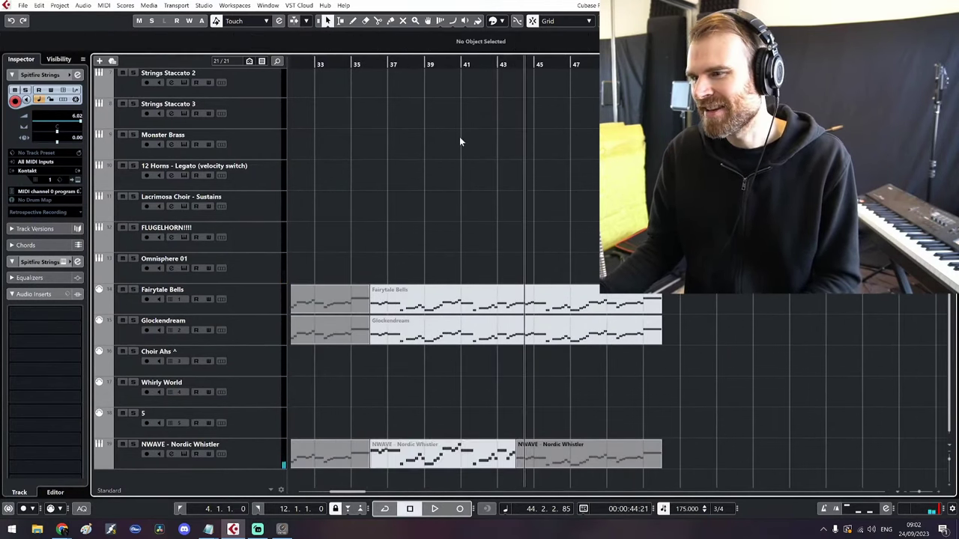
scroll(462, 140, "down", 3)
left_click(484, 454)
left_click(413, 259)
Add a new Kontakt instrument track below the Piano track
scroll(659, 300, "left", 3)
scroll(659, 301, "up", 5)
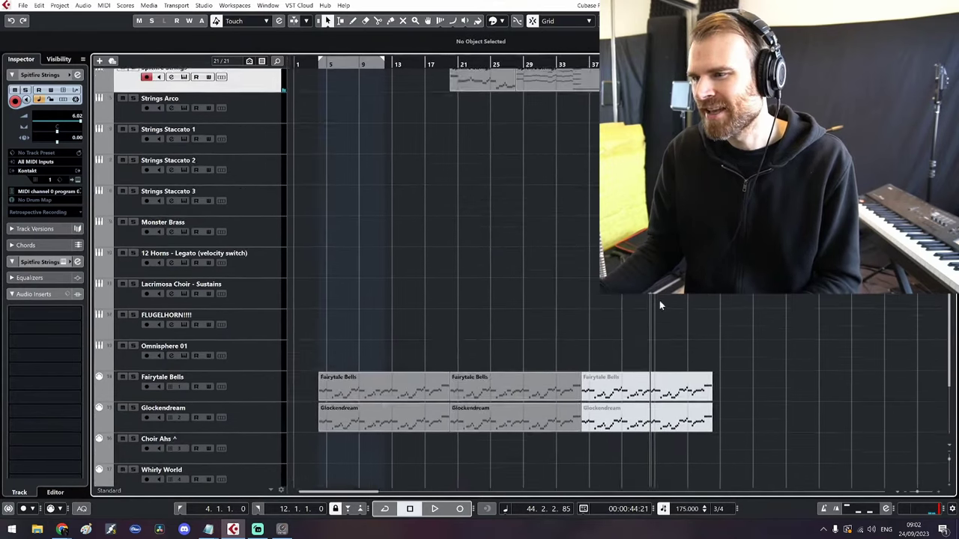
right_click(251, 92)
mouse_move(277, 96)
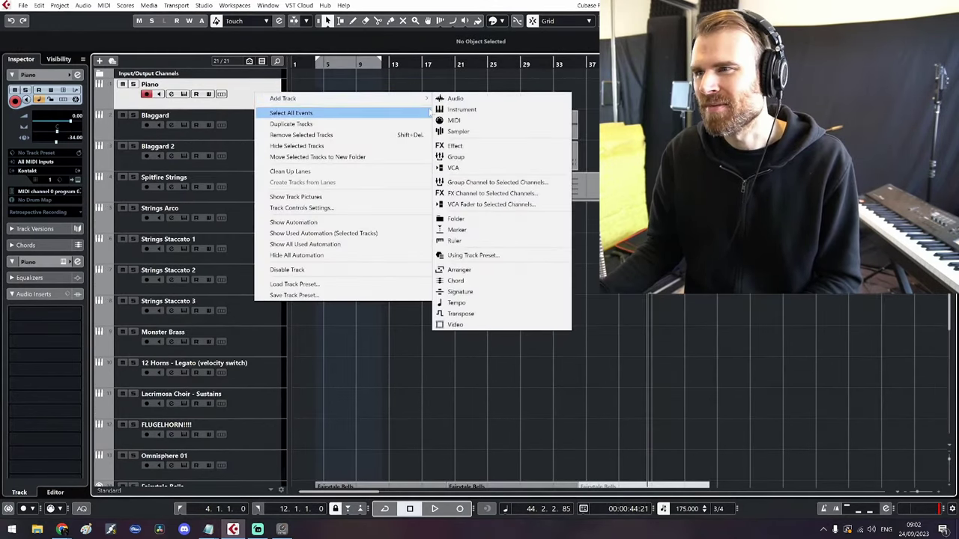
left_click(569, 110)
left_click(445, 235)
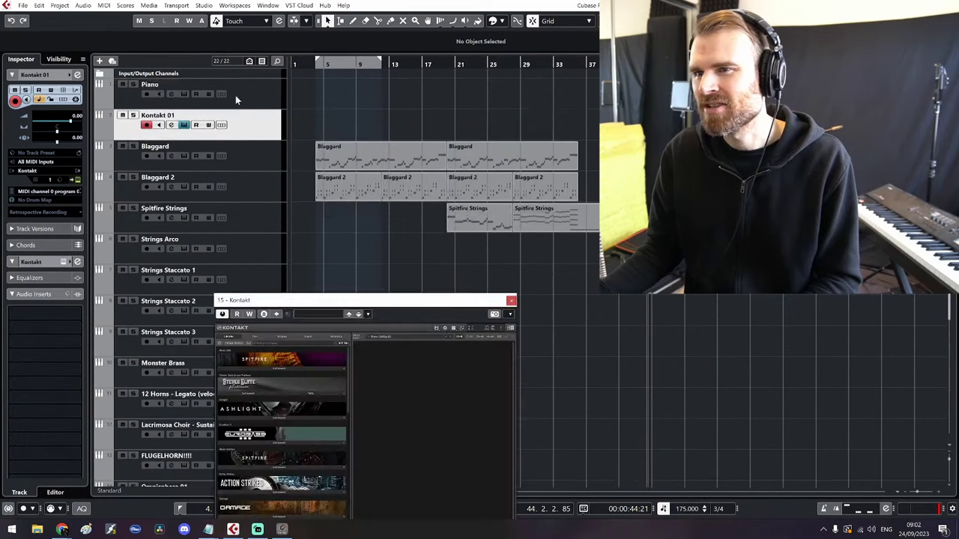
Load the Action Strikes Ensemble instrument in the new Kontakt track and close the plug-in window
left_click_drag(297, 301, 236, 138)
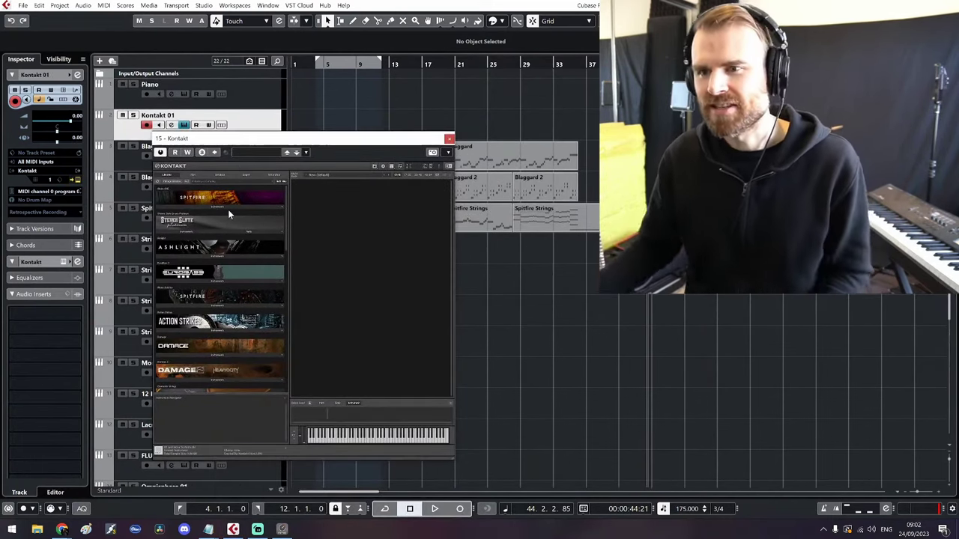
scroll(229, 224, "down", 1)
left_click(218, 316)
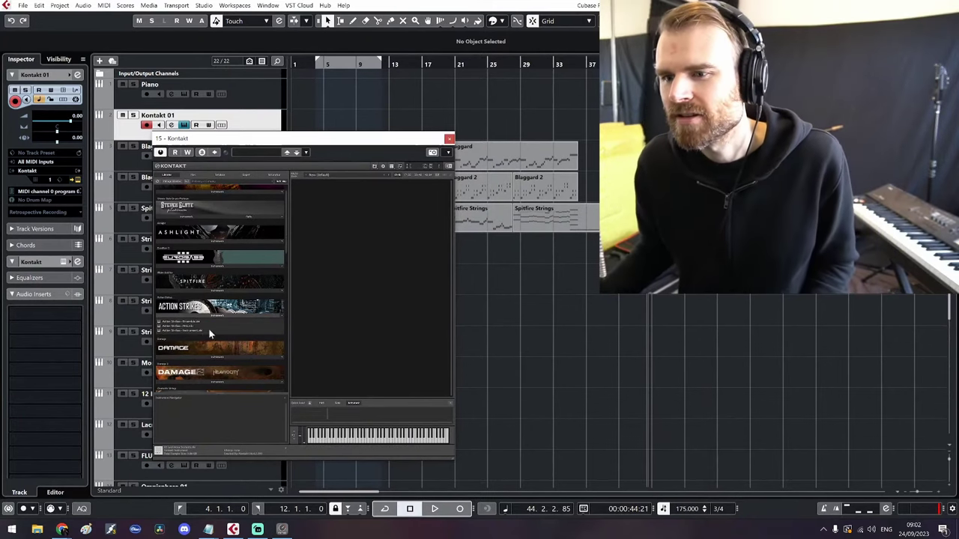
double_click(208, 328)
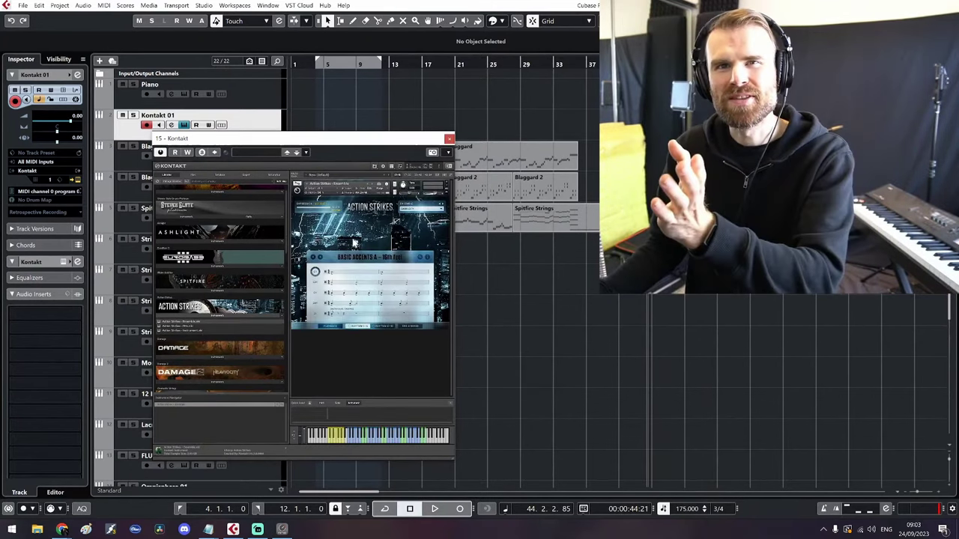
left_click(449, 139)
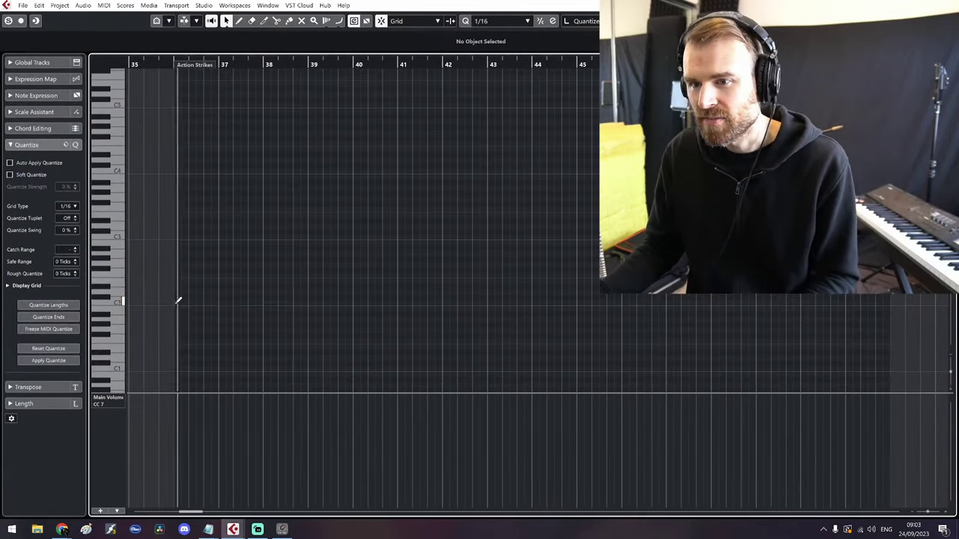
Draw a long C2 note starting at bar 36 in the Action Strikes part and open the track's Kontakt instrument
left_click_drag(175, 301, 791, 302)
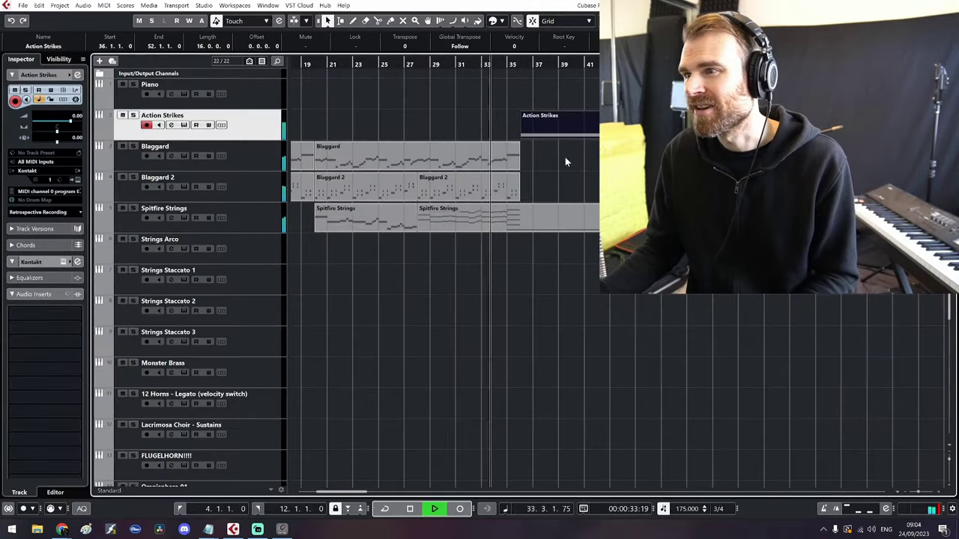
left_click(77, 180)
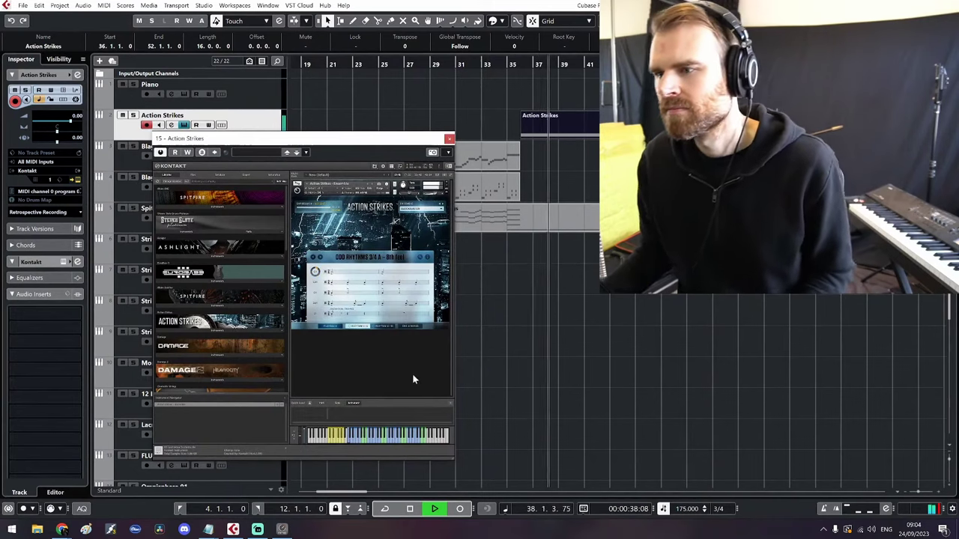
Delete the Fairytale Bells and Glockendream parts starting at bar 36, and the Nordic Whistler part from bar 36 to 44
key("space")
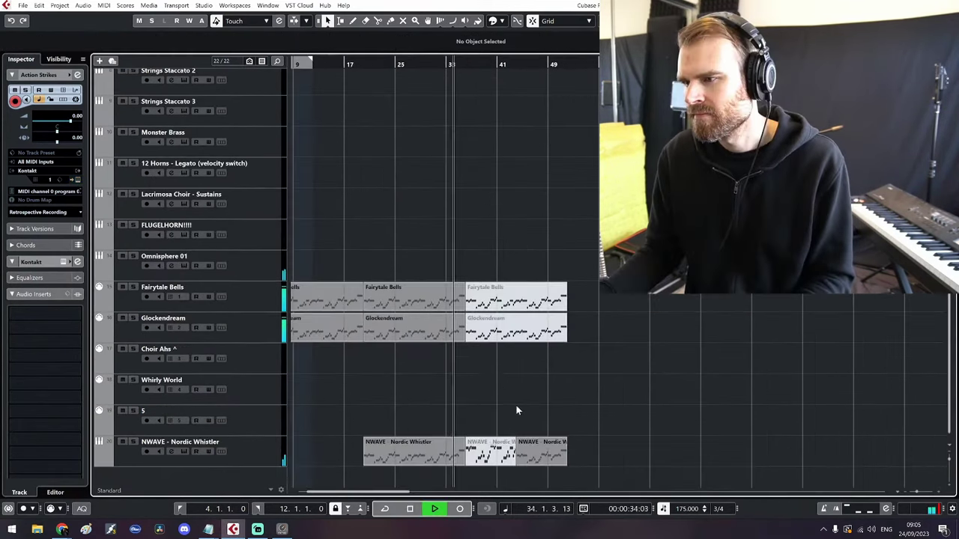
key("Delete")
left_click(495, 451)
key("Delete")
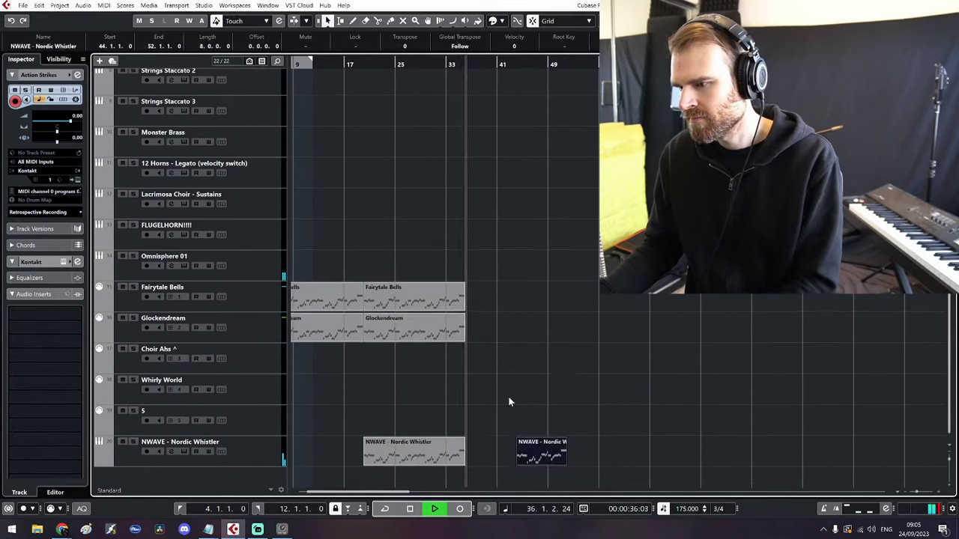
left_click(507, 353)
scroll(507, 367, "up", 5)
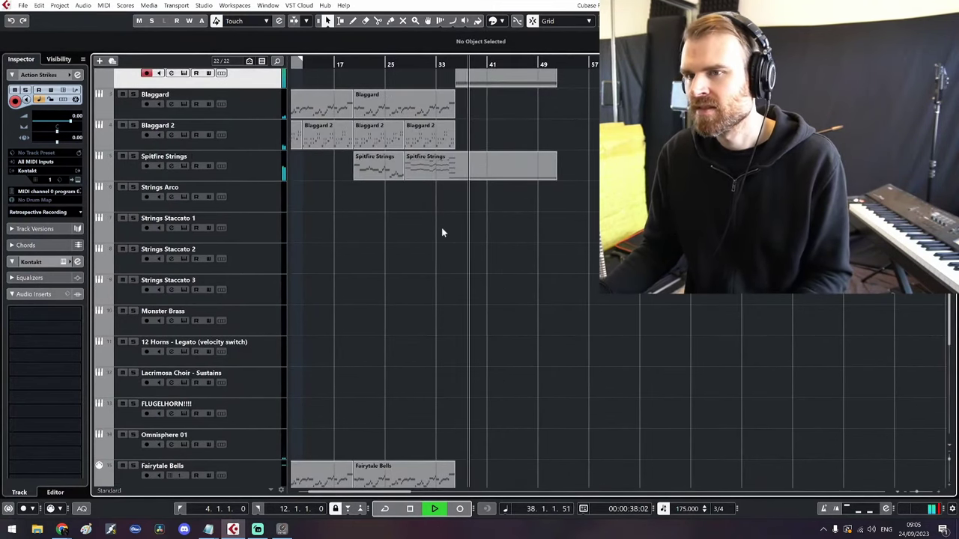
Extend the Action Strikes and Spitfire Strings parts, including the strings' held C1 and C2 notes, to bar 60
scroll(441, 227, "up", 2)
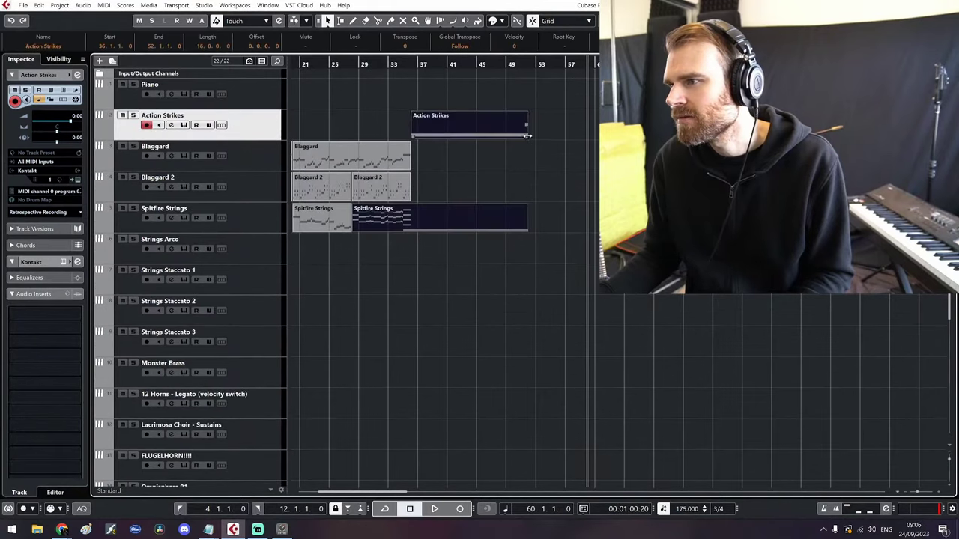
left_click_drag(528, 135, 588, 136)
double_click(560, 218)
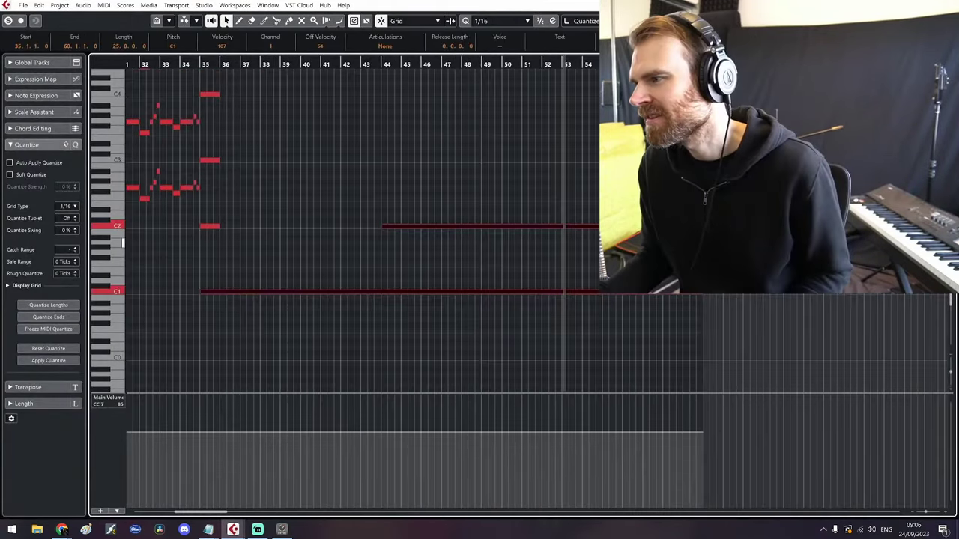
key("Escape")
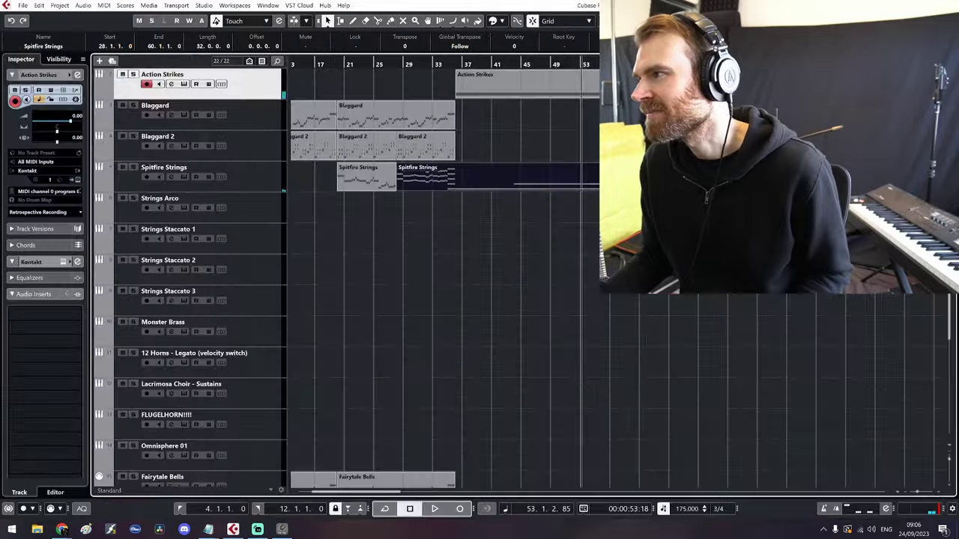
left_click(488, 219)
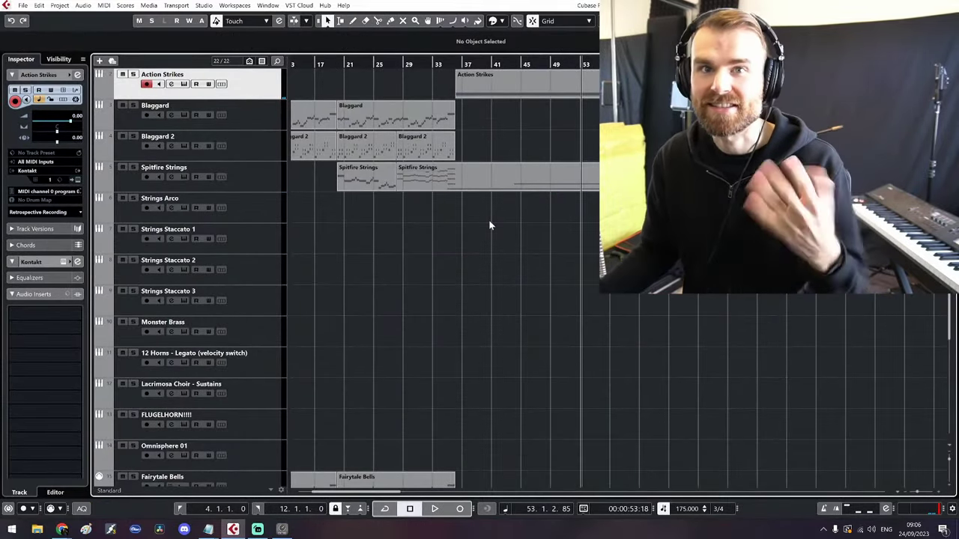
Add a Lacrimosa Choir - Sustains part from bar 44 to bar 60 and open it for note editing
scroll(371, 275, "down", 4)
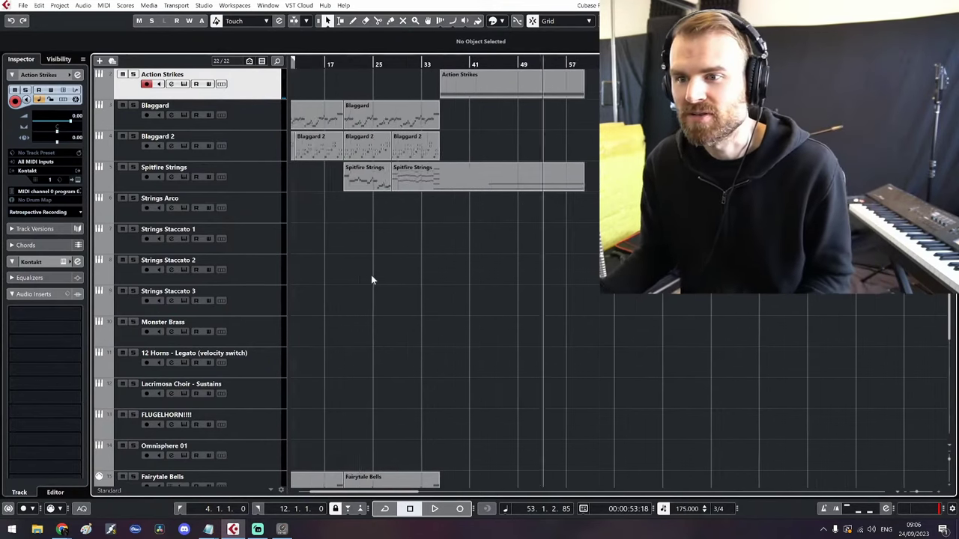
scroll(416, 195, "down", 5)
scroll(409, 387, "down", 1)
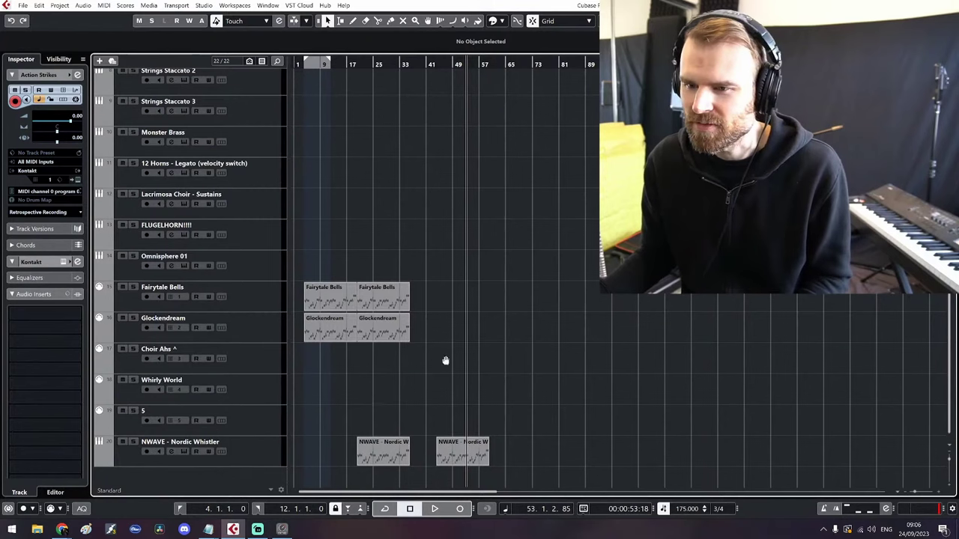
left_click(256, 362)
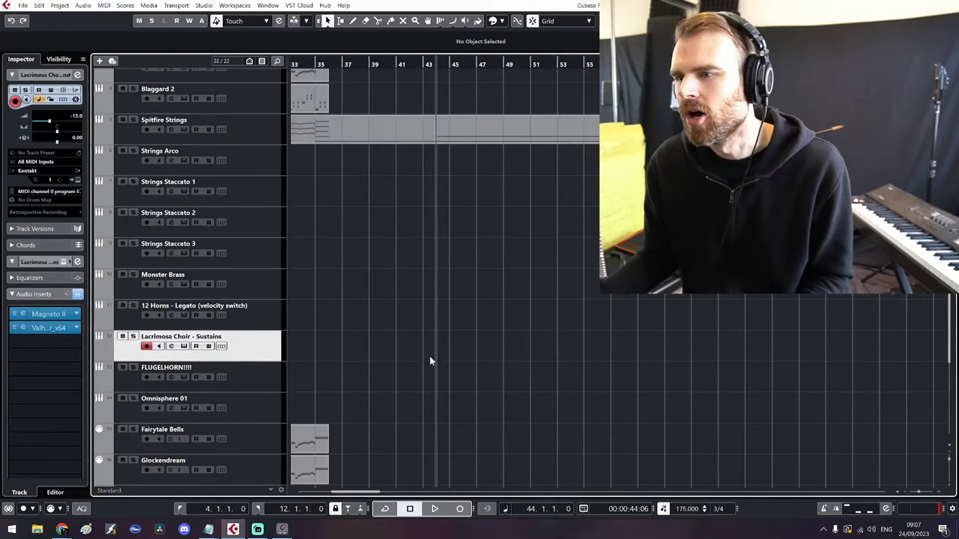
left_click_drag(437, 350, 665, 350)
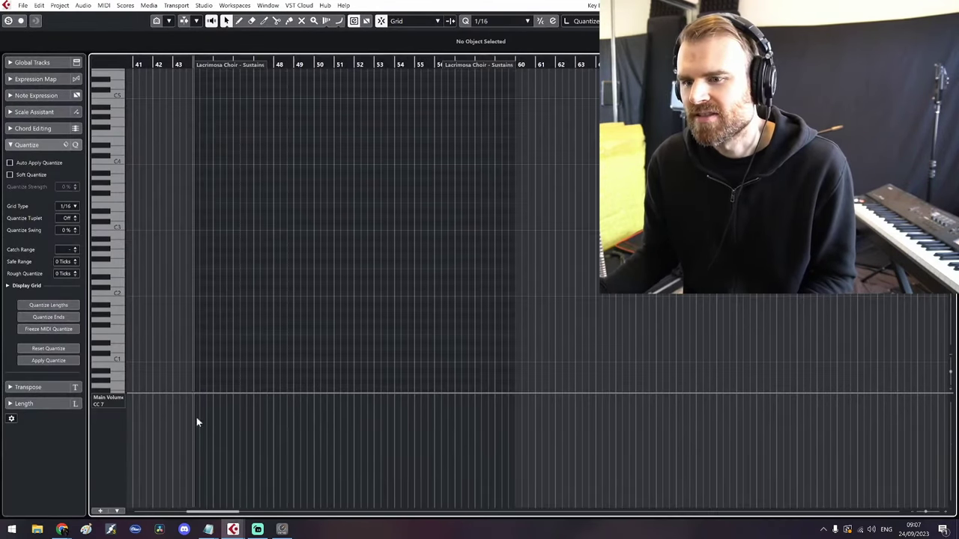
left_click(194, 418)
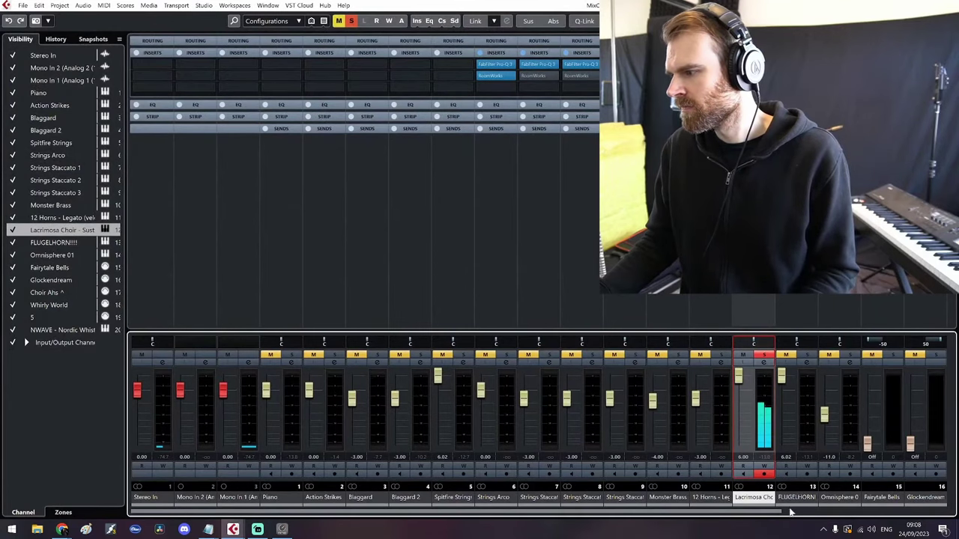
Bring the Stereo Out channel into view in the mixer and turn off solo on the Lacrimosa Choir channel
left_click_drag(777, 512, 952, 513)
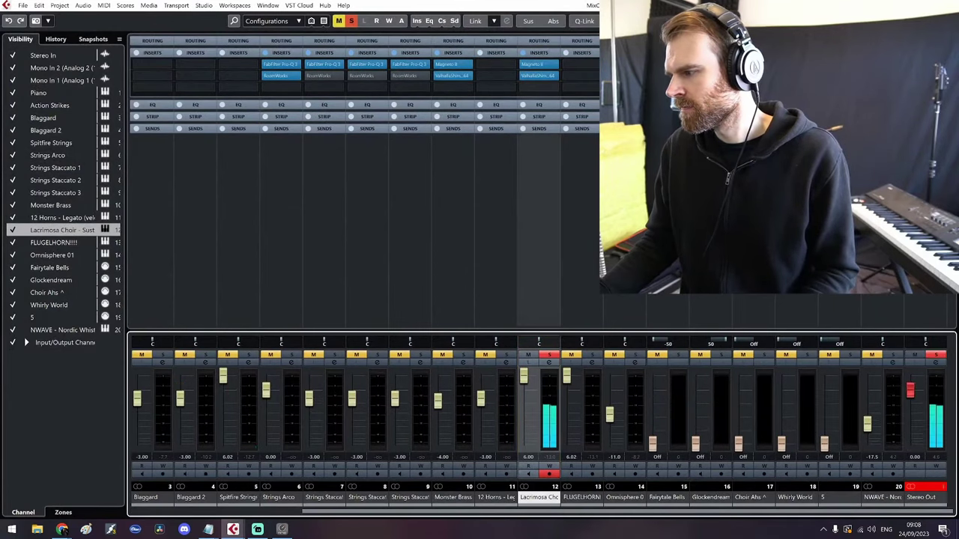
key("s")
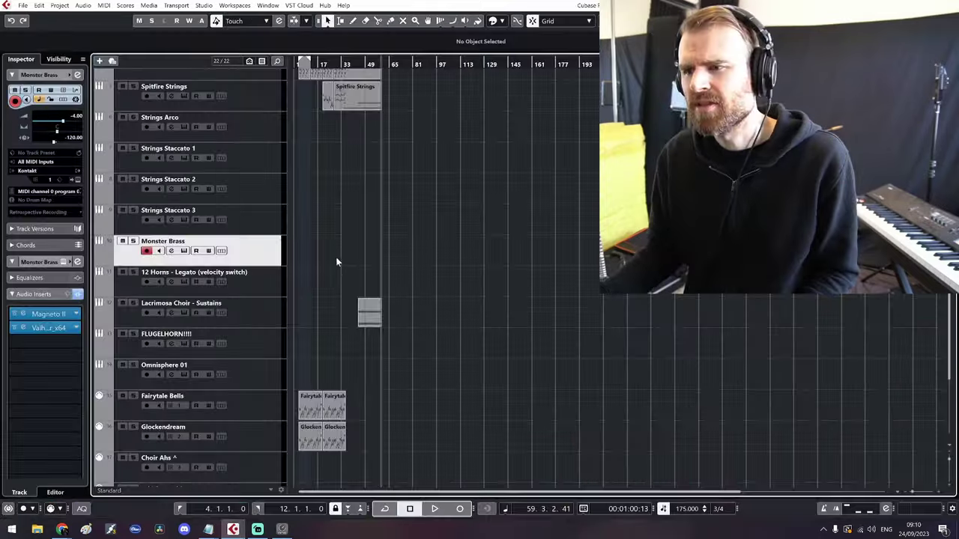
Lengthen the Spitfire Strings part's held C1 and C2 notes from bar 60 to the end of the part
key("h")
key("h")
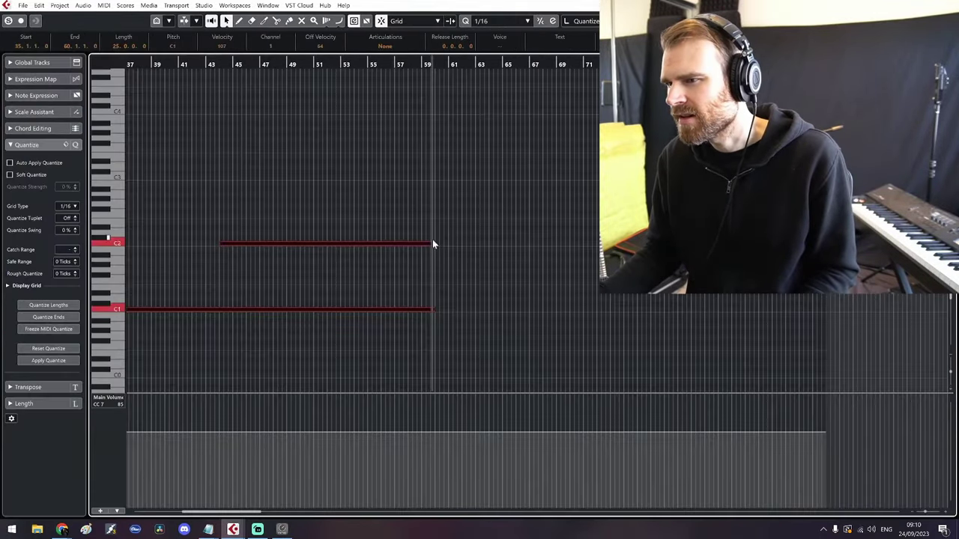
left_click_drag(432, 242, 857, 242)
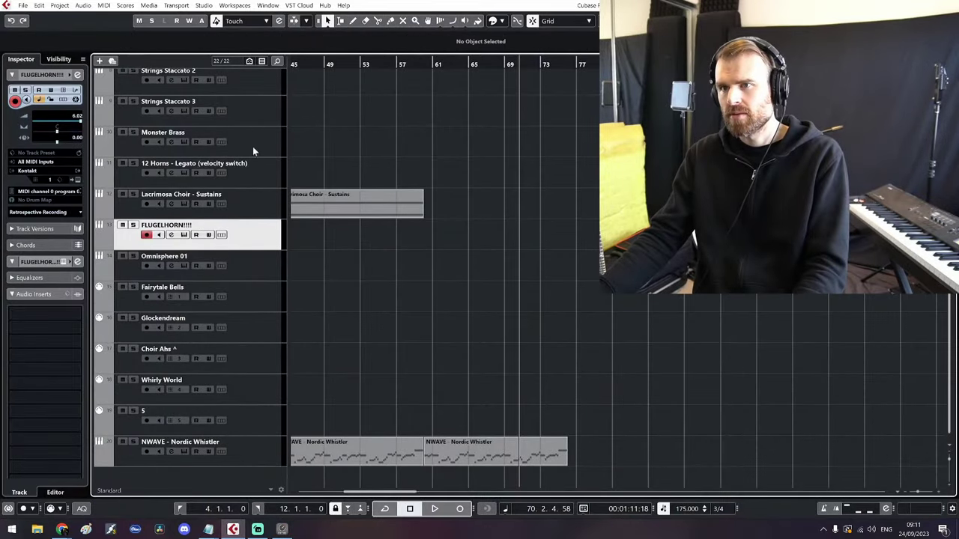
Add a Monster Brass part from bar 60 to bar 76 and open it for note editing
left_click(253, 151)
left_click_drag(427, 139, 567, 147)
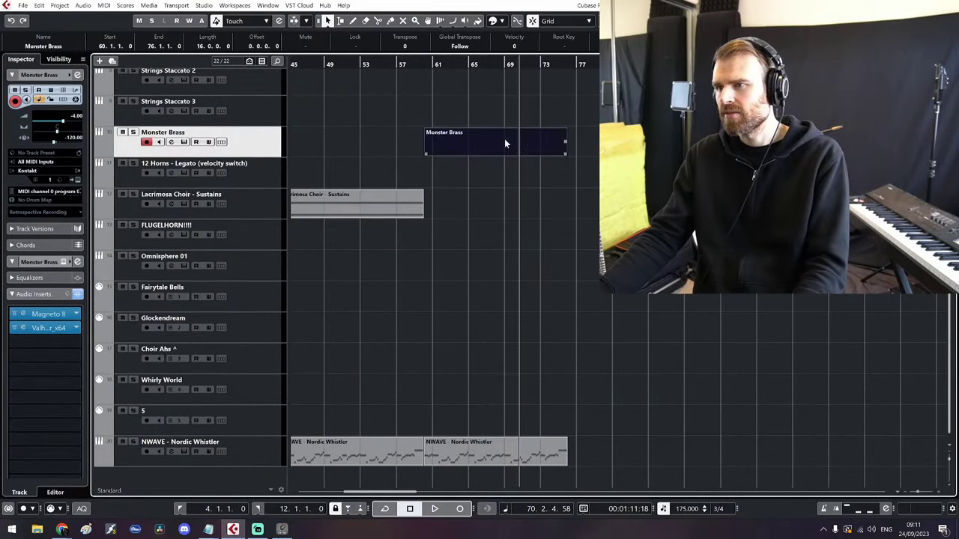
double_click(504, 139)
Draw a single C2 note spanning the whole Monster Brass part, from bar 60 to bar 76
left_click_drag(184, 297, 941, 298)
left_click_drag(953, 297, 957, 297)
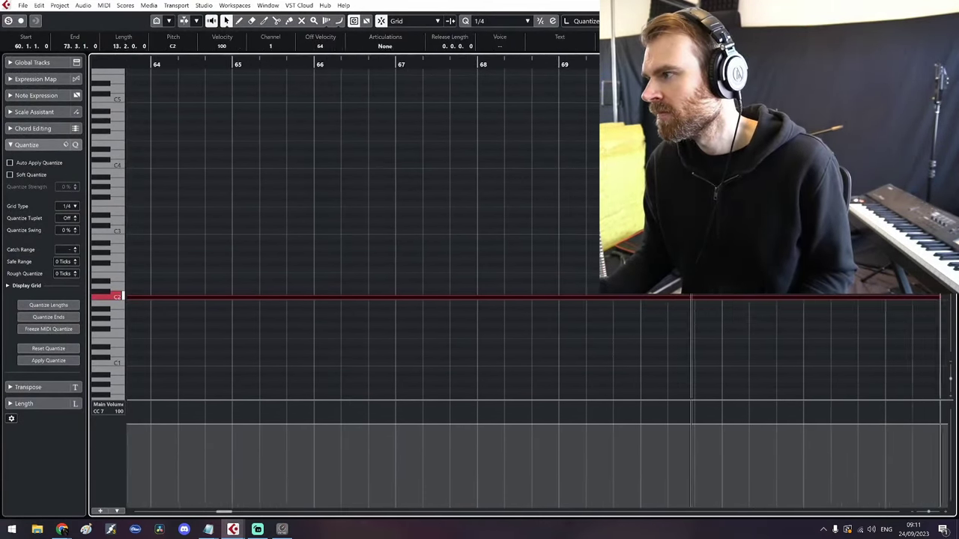
scroll(549, 352, "down", 5)
left_click_drag(550, 321, 599, 330)
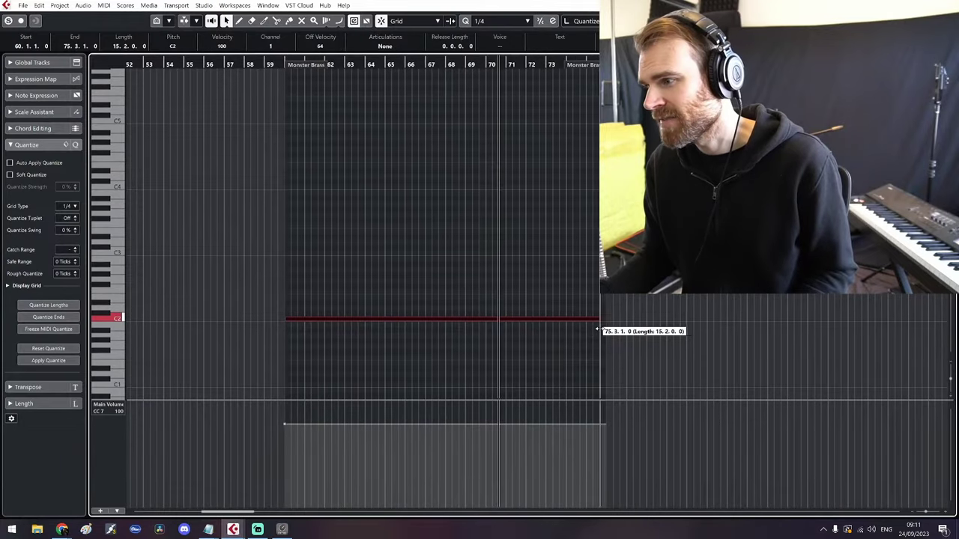
Copy the long brass note an octave down to C1 and play the part from just before bar 60
left_click_drag(371, 324, 379, 389)
left_click(267, 62)
key("space")
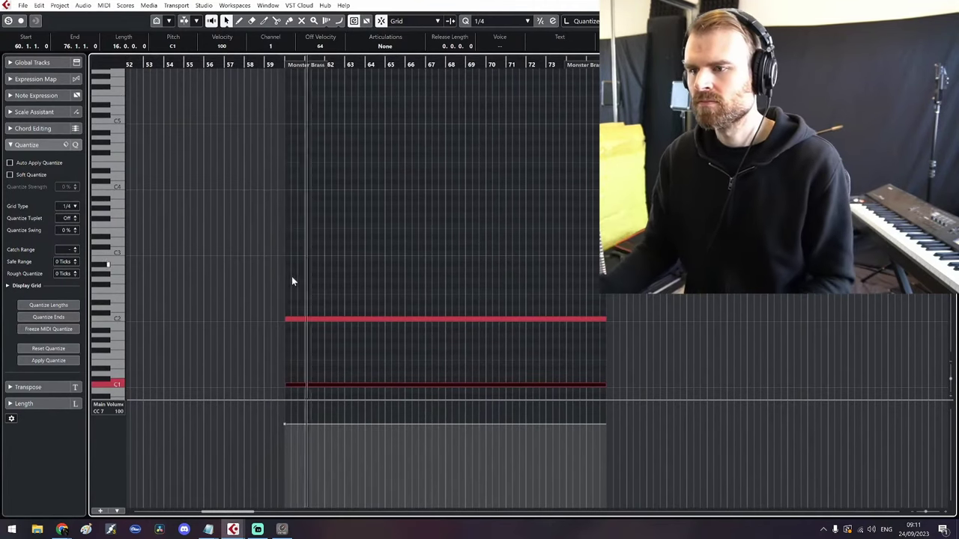
Set the quantize value to 1/8, then split both brass notes at 64.1.3 and delete the portions after it
scroll(358, 323, "down", 3)
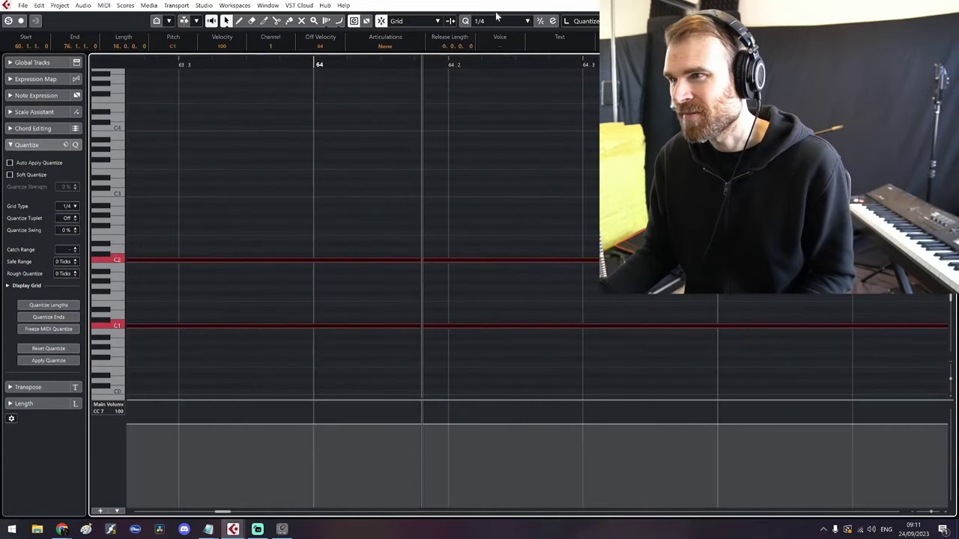
left_click(496, 20)
left_click(483, 75)
left_click(373, 260, "alt")
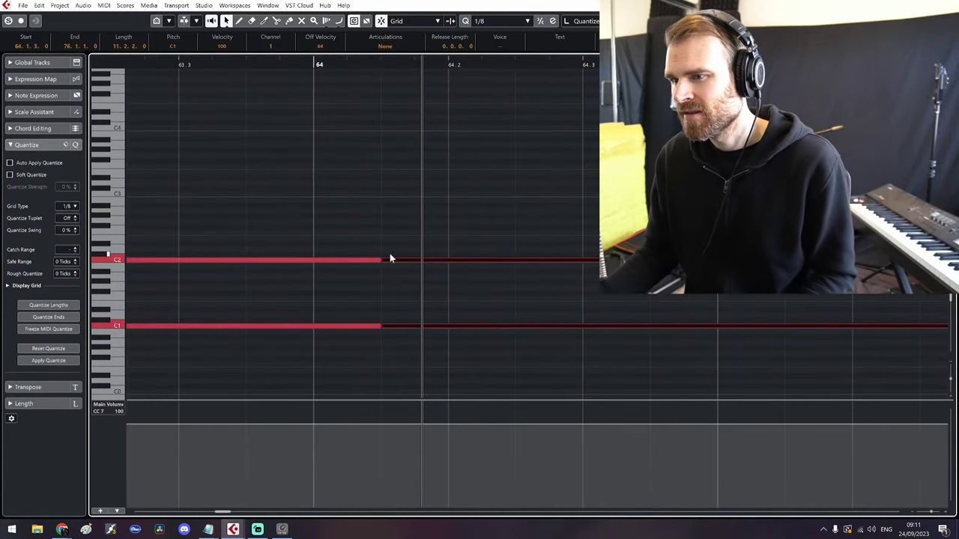
key("Delete")
scroll(390, 257, "down", 6)
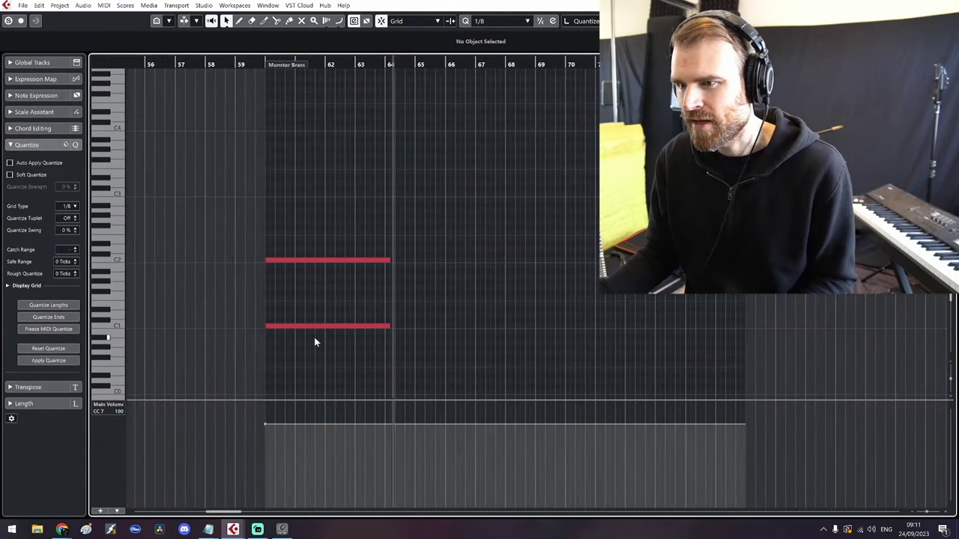
Set both brass notes' velocity to 127 and draw a Main Volume curve that dips and then rises toward their end
left_click_drag(314, 342, 373, 122)
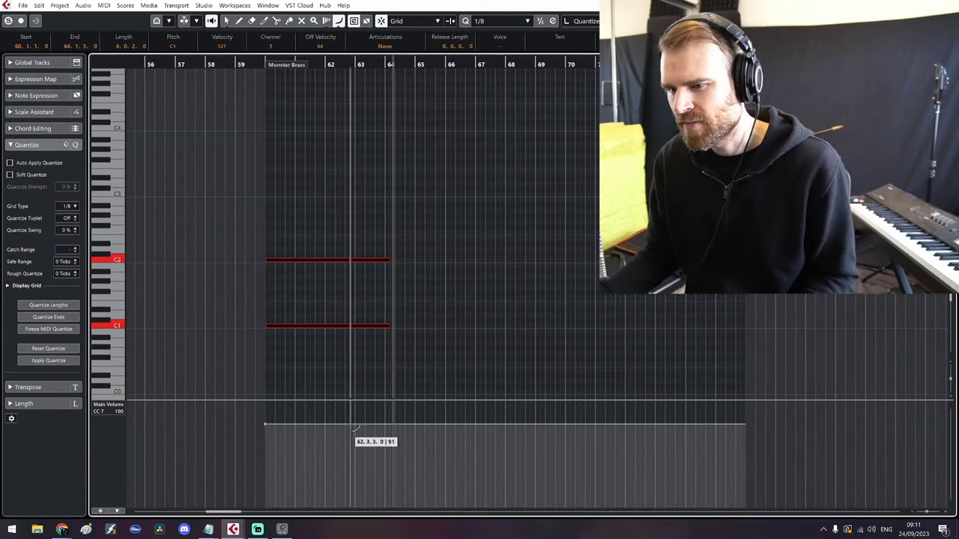
left_click(271, 425)
left_click_drag(283, 425, 391, 405)
Play the Monster Brass part from bar 60 to listen to the volume swell
left_click(264, 57)
key("1")
key("space")
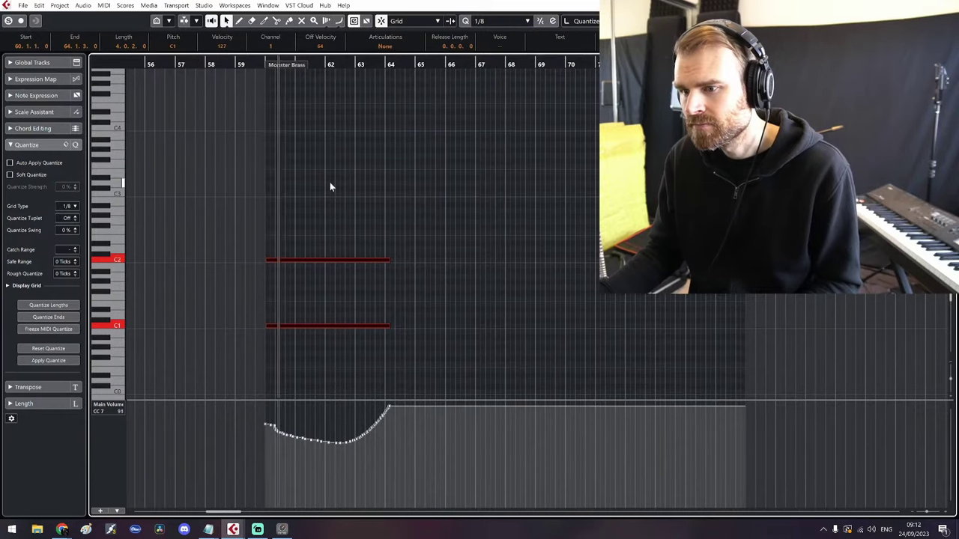
scroll(251, 259, "up", 2)
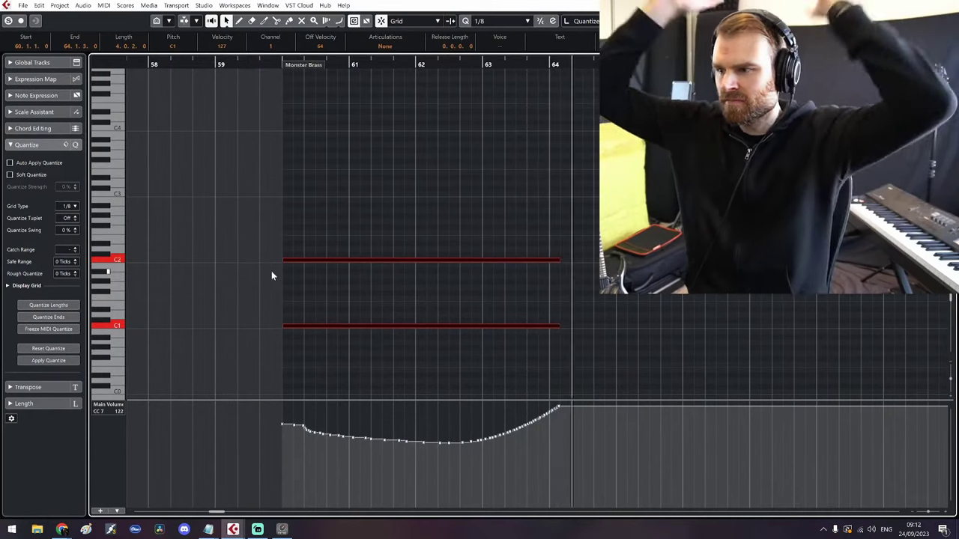
Copy the Main Volume curve points and paste them into the Modulation (CC 1) lane at bar 60
key("ctrl+a")
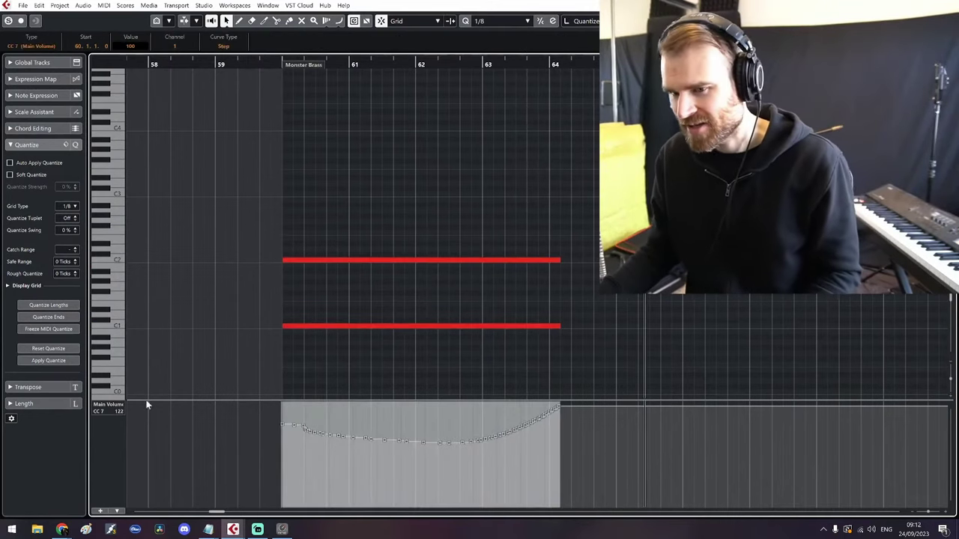
left_click(264, 215)
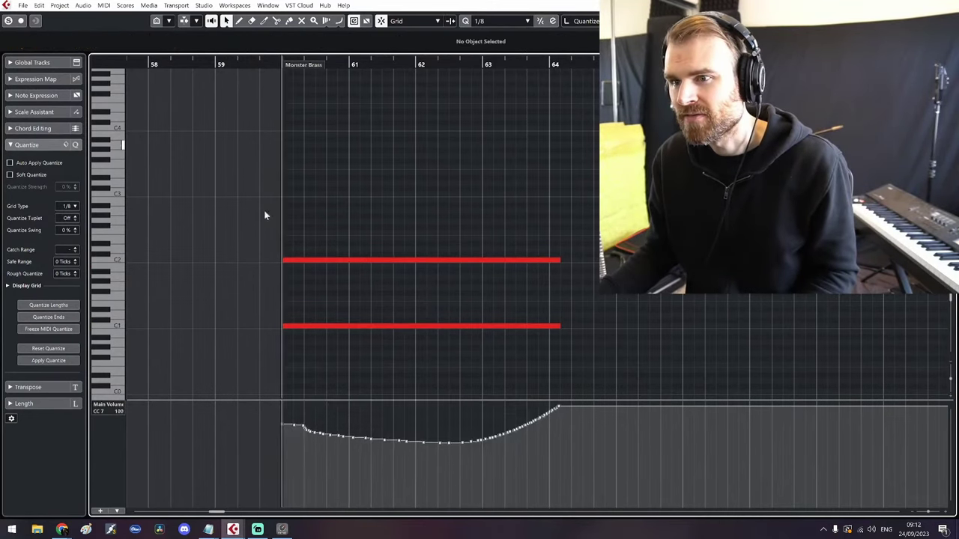
left_click(111, 407)
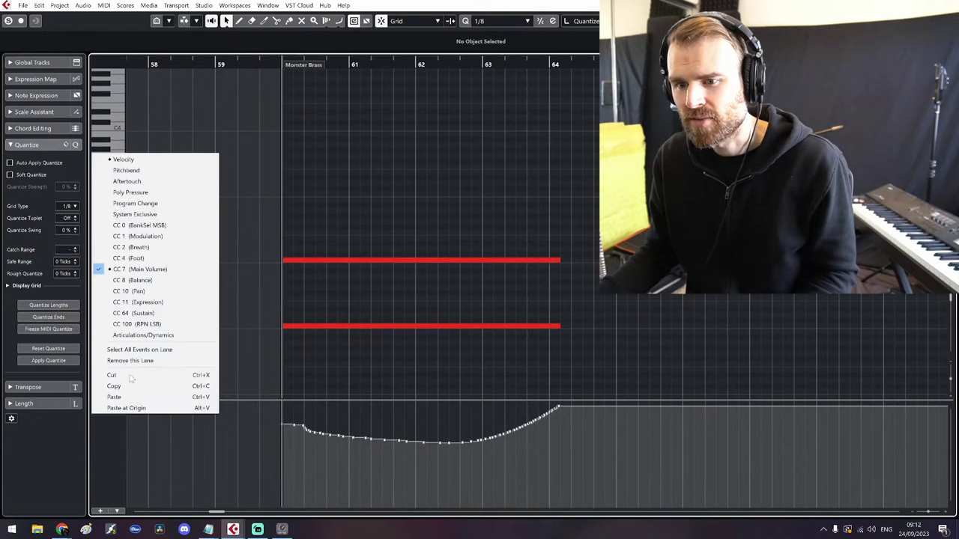
left_click(151, 237)
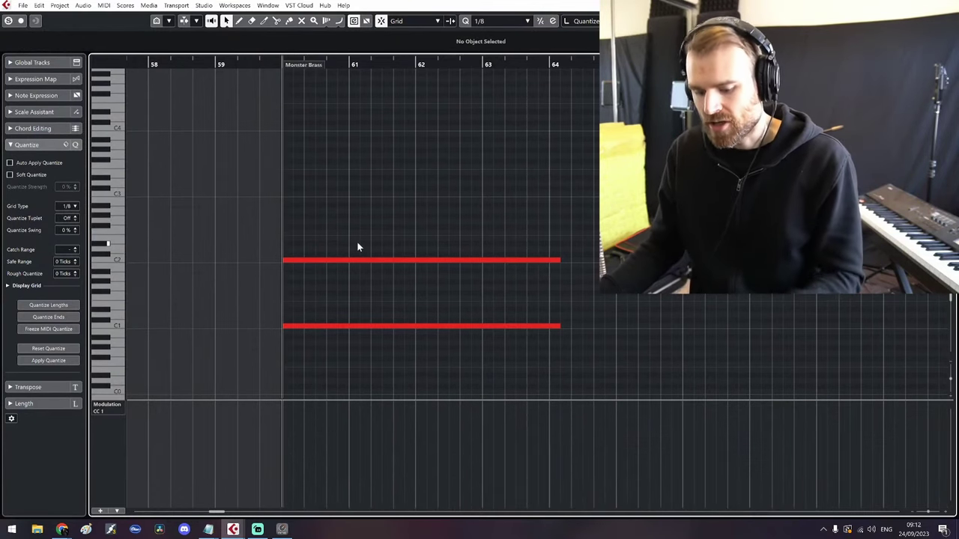
key("ctrl+v")
left_click(345, 203)
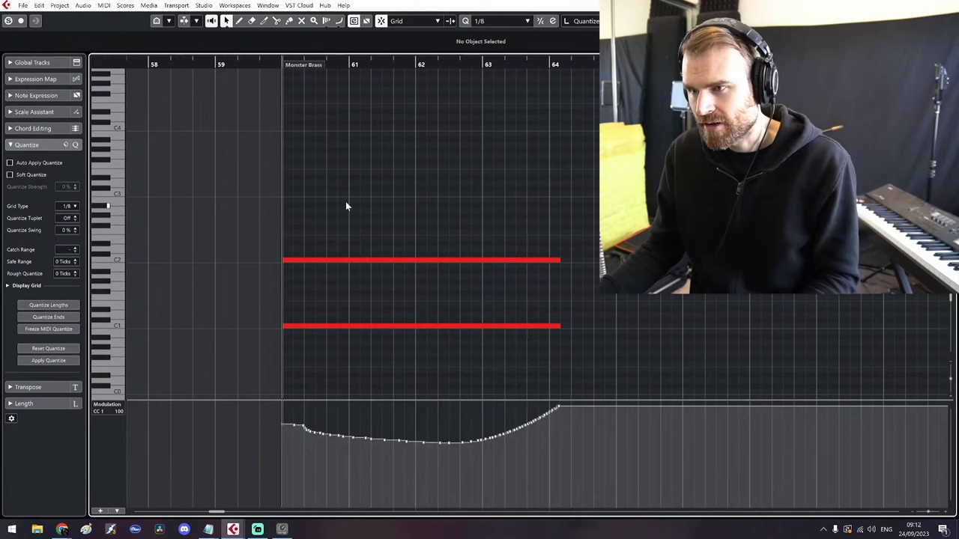
Solo the Monster Brass part in the editor and play it from bar 60 with the modulation curve
left_click(388, 260)
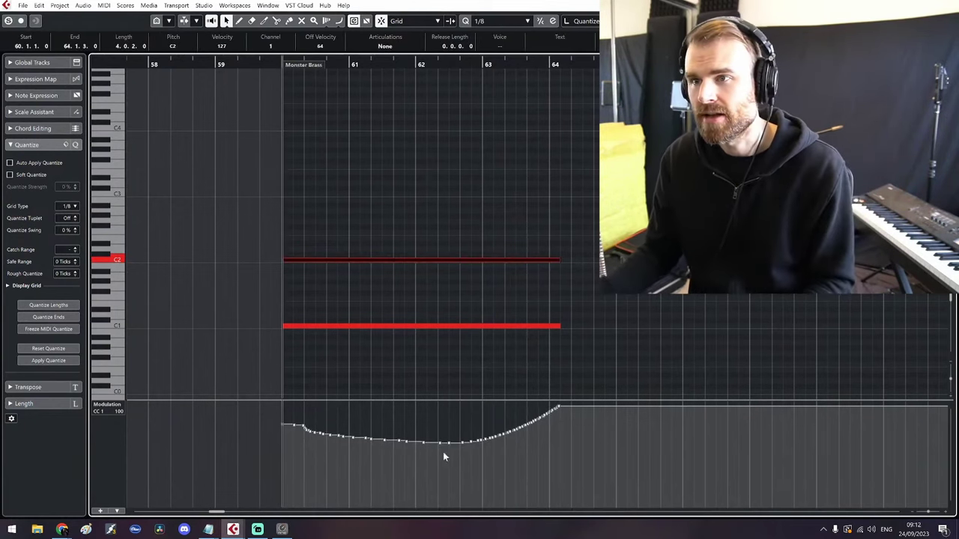
left_click(313, 167)
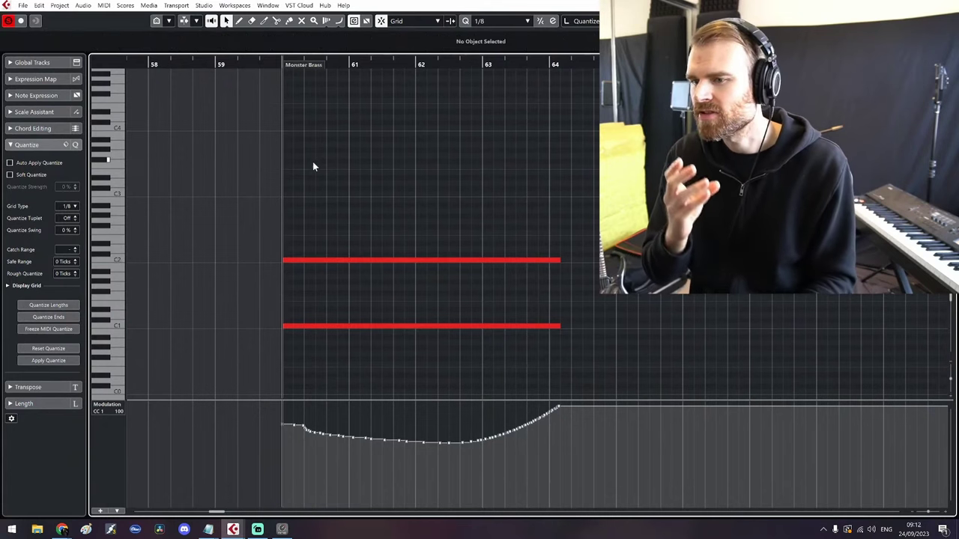
key("space")
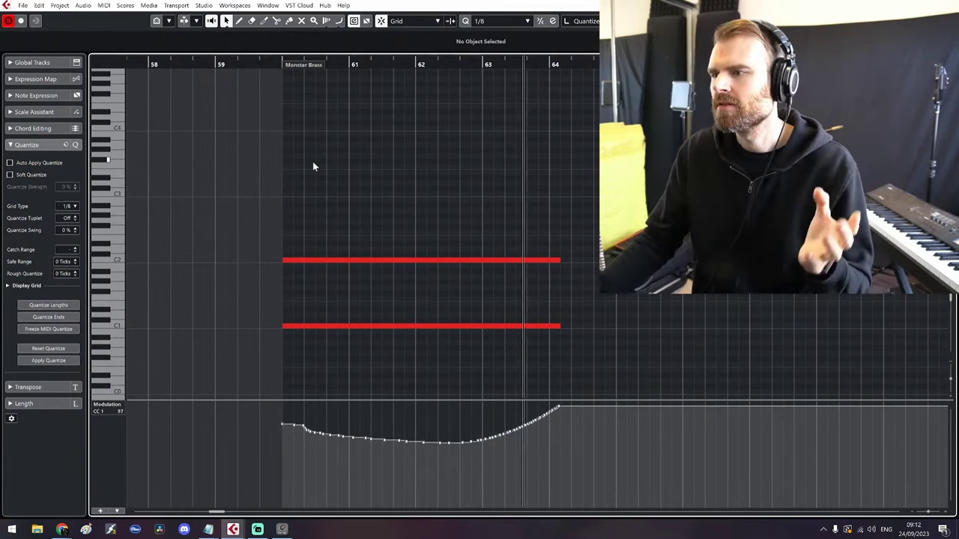
Scale the Monster Brass part's Modulation (CC 1) curve from bar 60 to 64 vertically upward
left_click_drag(270, 464, 657, 368)
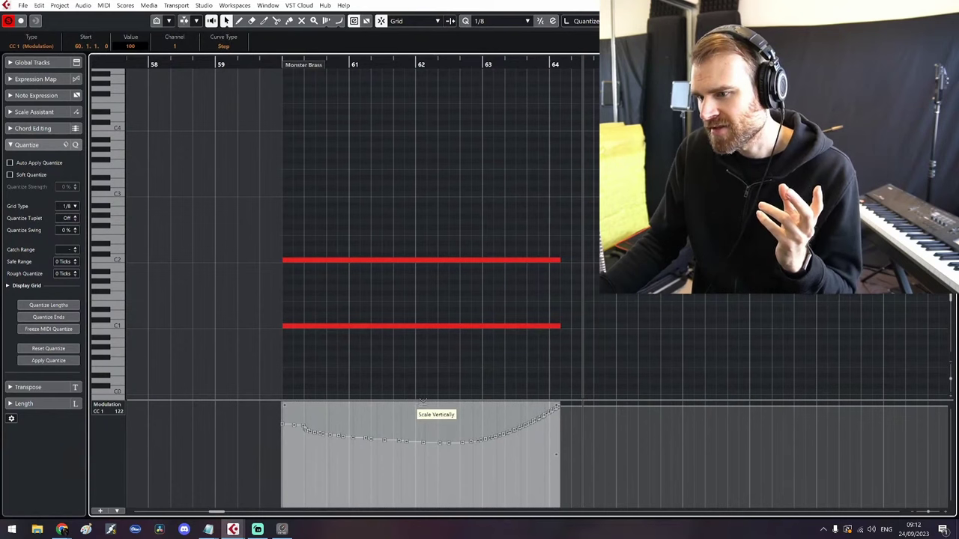
left_click_drag(423, 402, 427, 377)
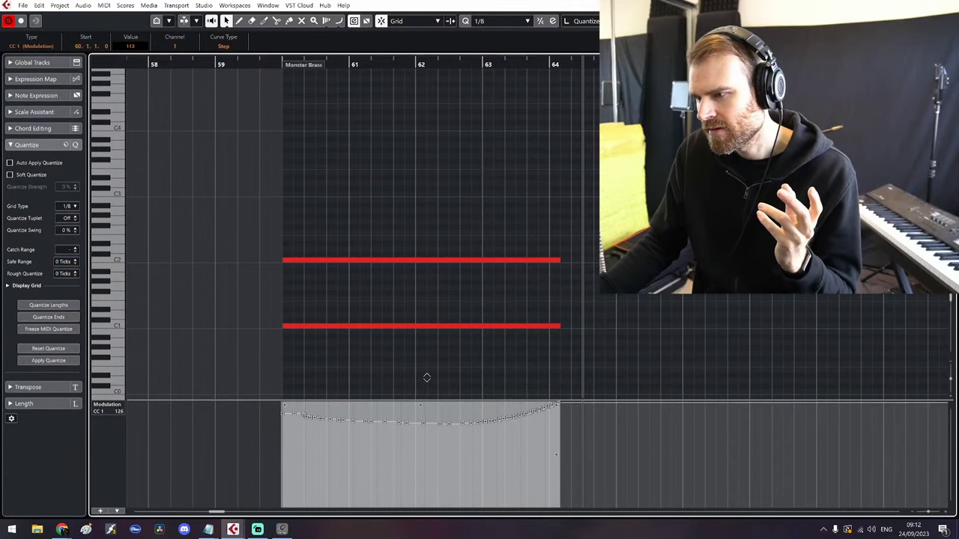
left_click(378, 245)
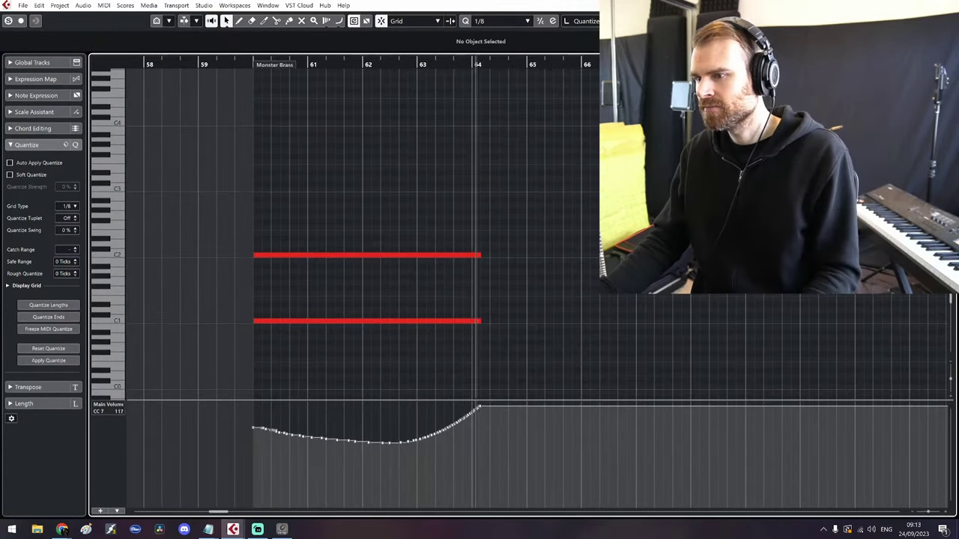
key("space")
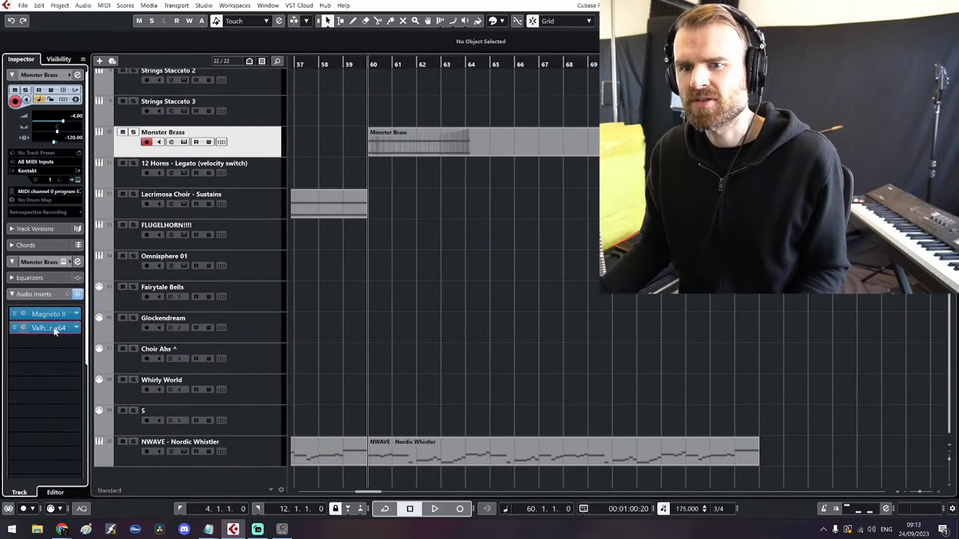
Check the ValhallaShimmer reverb settings on the Monster Brass track, close the plug-in and play the part
left_click(57, 328)
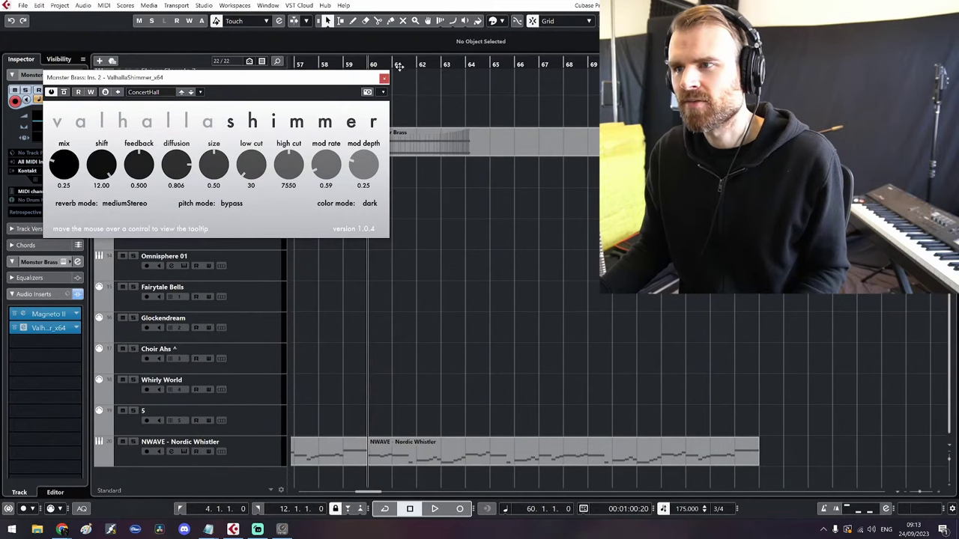
left_click(383, 79)
key("space")
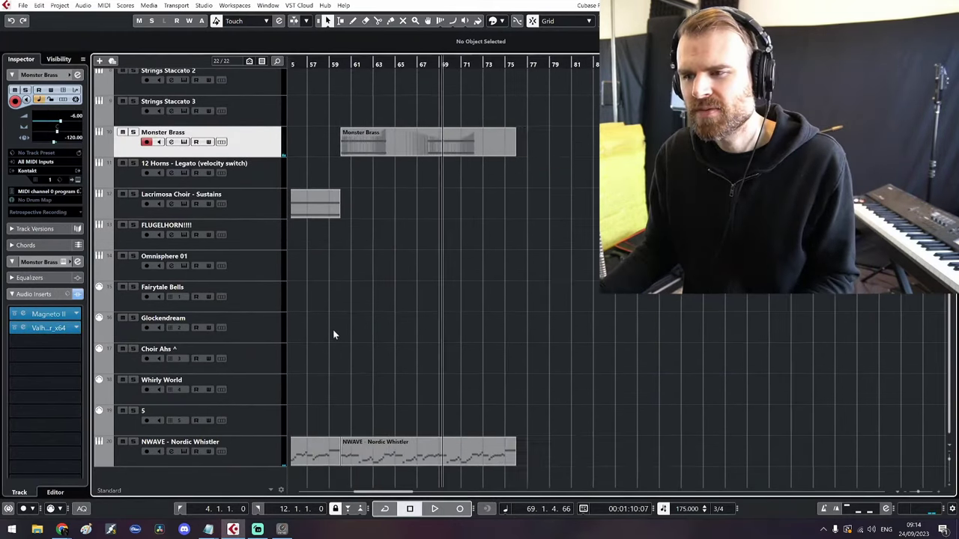
Play the arrangement up to about bar 61 while performing a staccato line, and insert the retrospective recording on Strings Staccato 1
key("g")
key("g")
key("g")
scroll(333, 329, "up", 2)
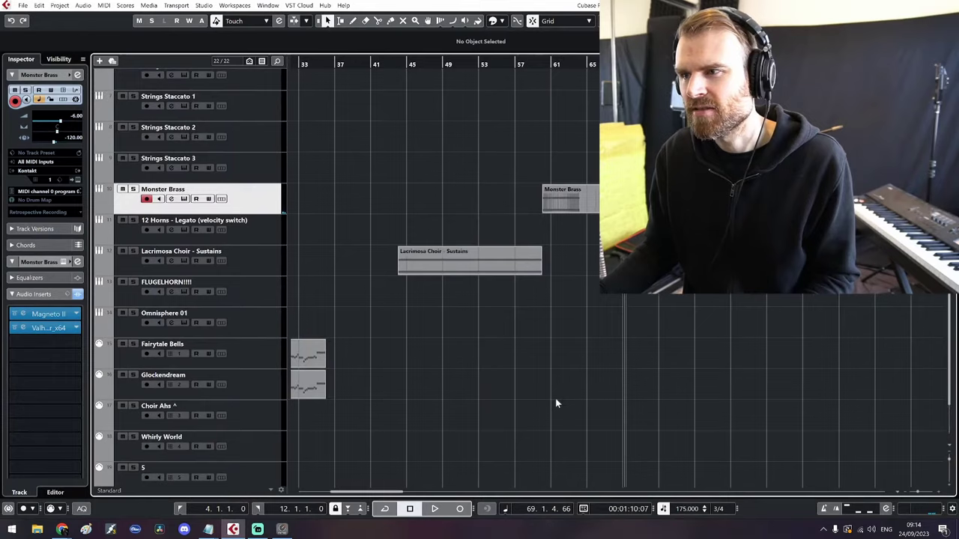
key("space")
left_click_drag(511, 341, 531, 224)
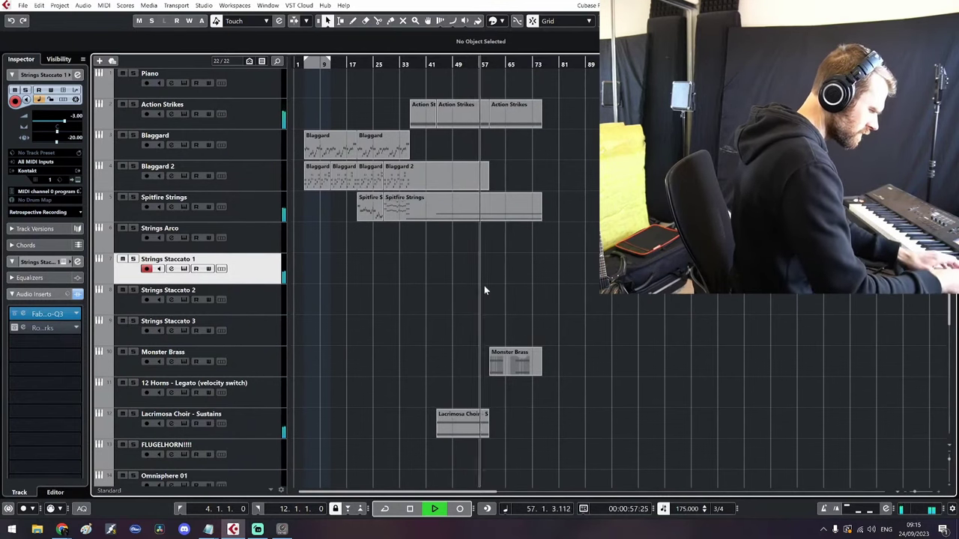
key("space")
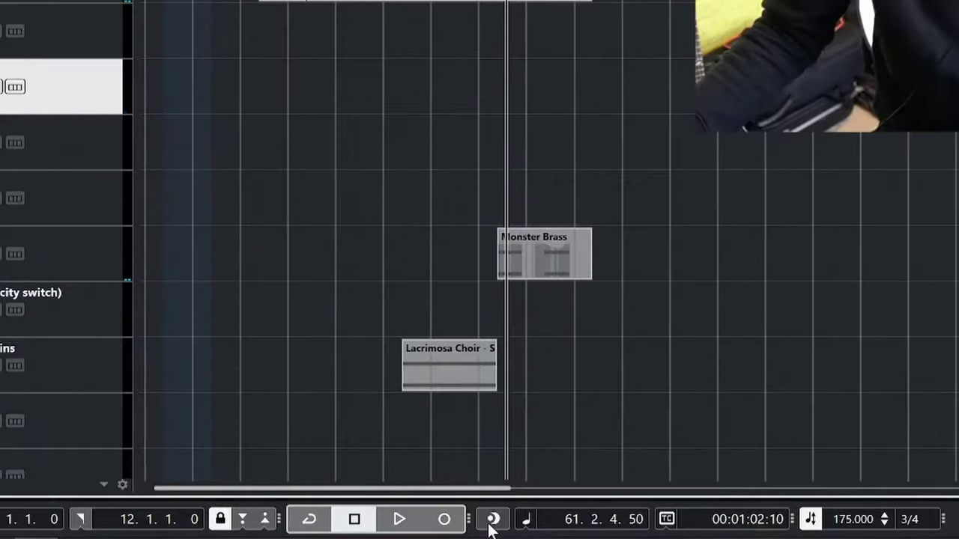
left_click(487, 510)
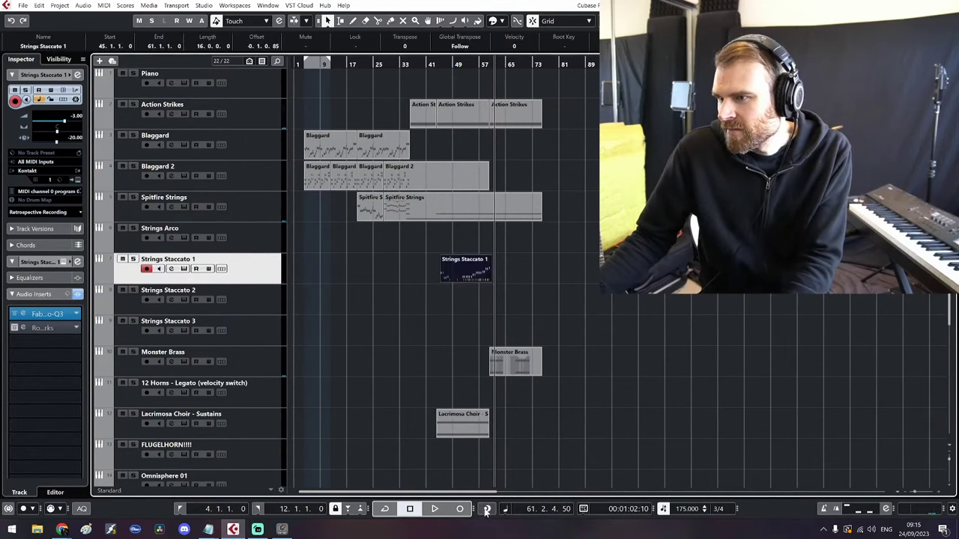
Play back the captured Strings Staccato 1 part and open its notes in the key editor for inspection
mouse_move(554, 300)
left_mouse_down()
mouse_move(410, 307)
mouse_move(552, 299)
left_mouse_up()
scroll(453, 279, "up", 5)
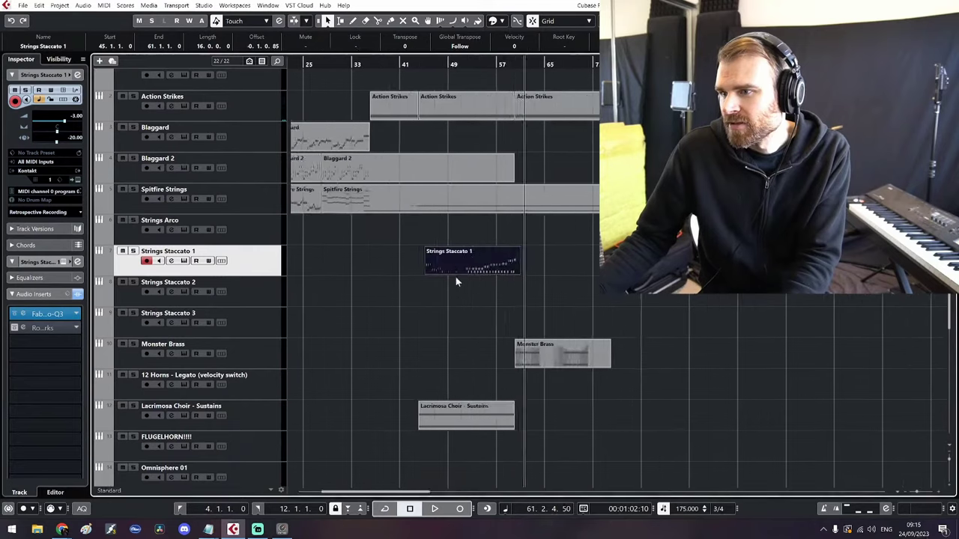
left_click(489, 82)
key("space")
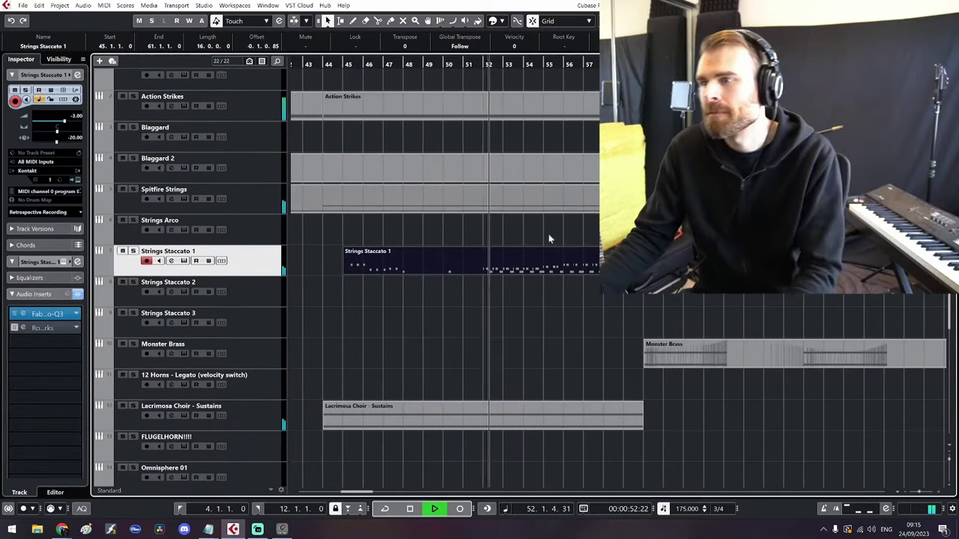
double_click(500, 257)
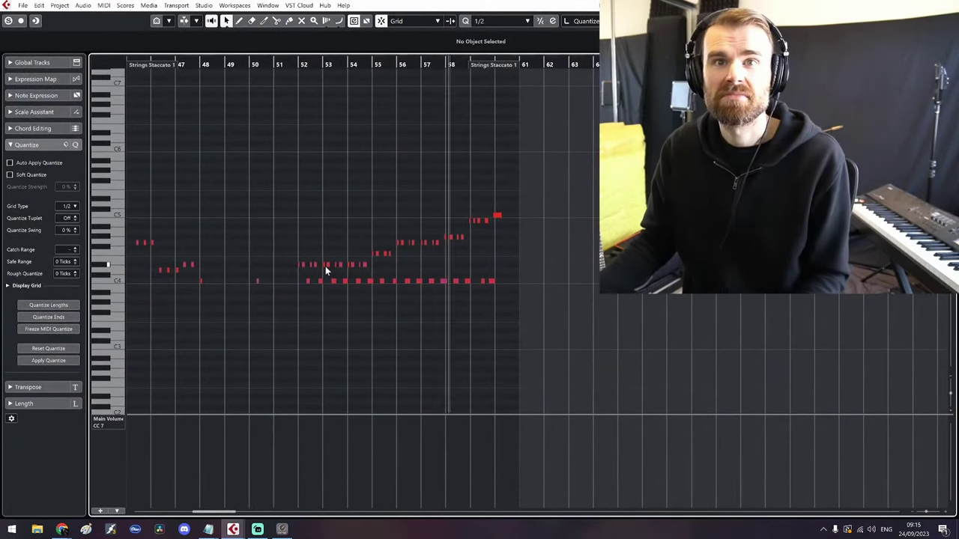
left_click_drag(345, 220, 281, 230)
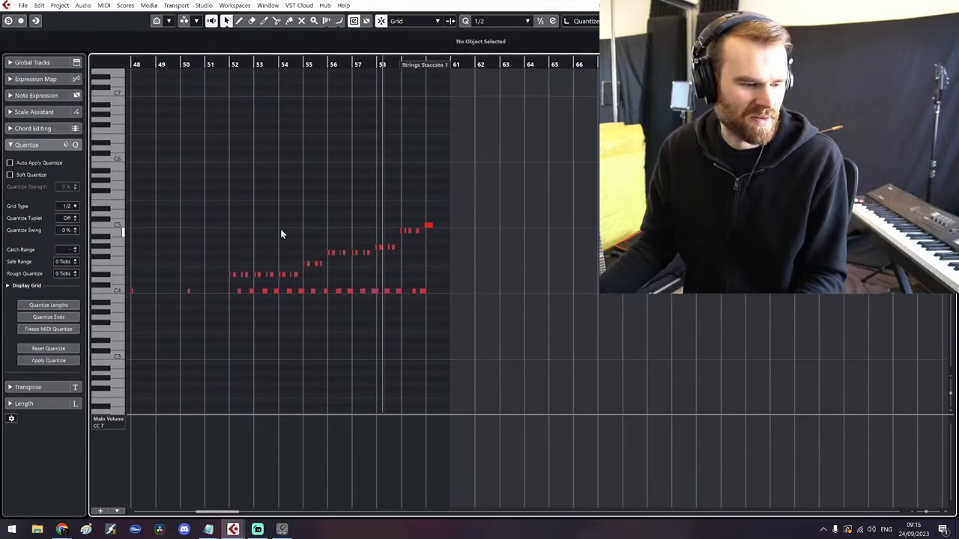
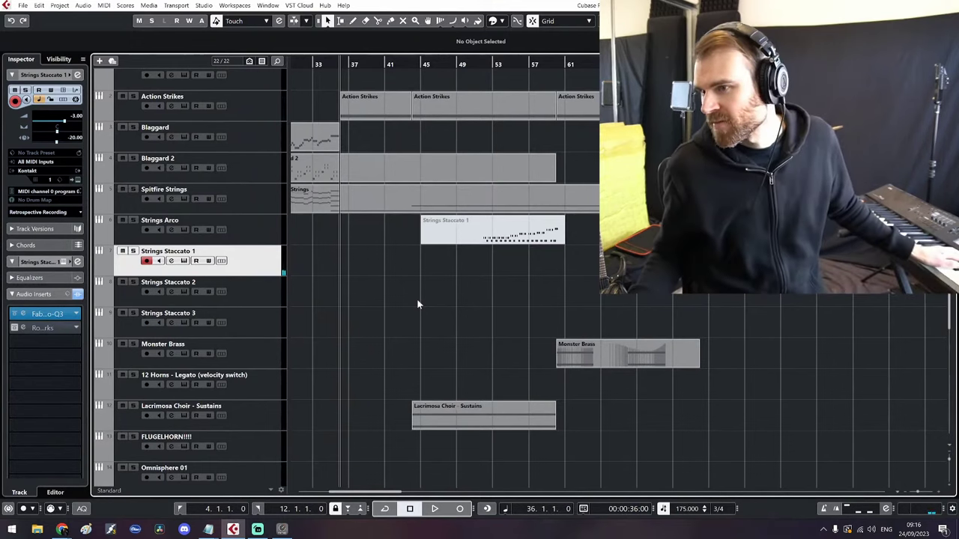
Record a new descending staccato ostinato on Strings Staccato 1 from bar 36 and play it back from about bar 40
key("KP_Multiply")
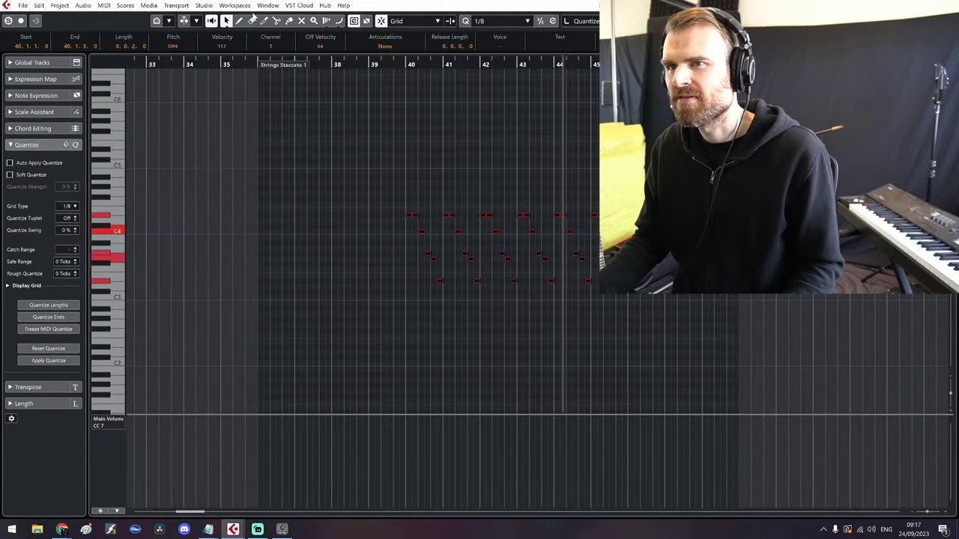
left_click(395, 60)
left_click(516, 240)
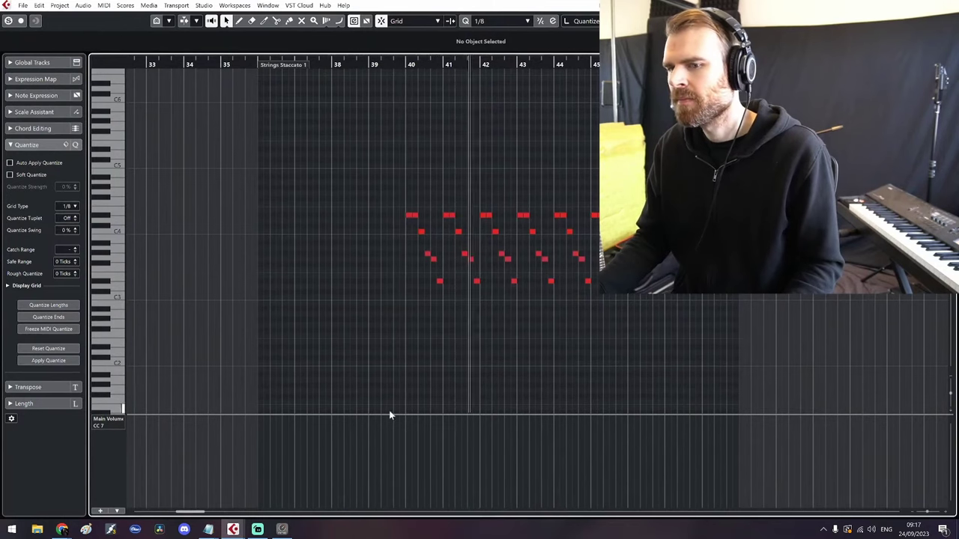
left_click(259, 435)
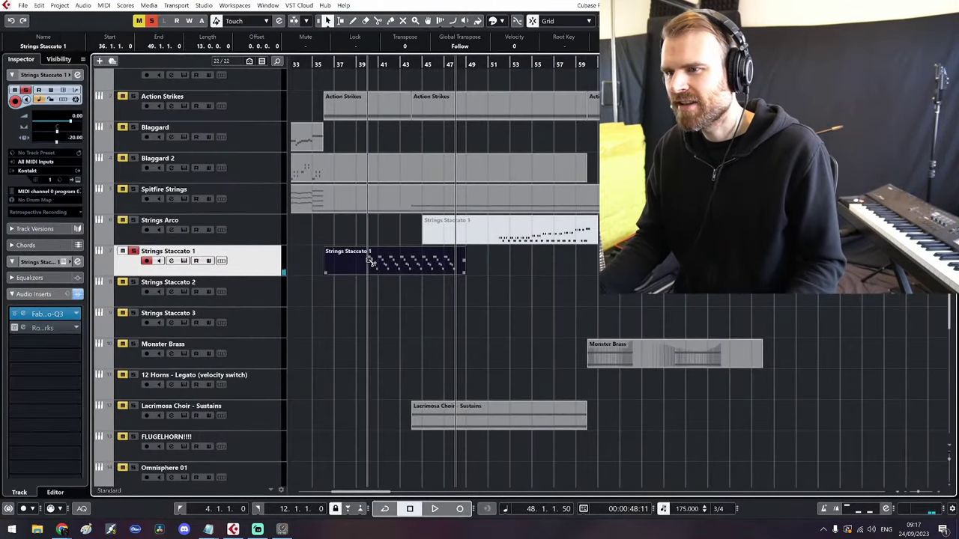
Split the Strings Staccato 1 part at bar 40, delete the empty first piece and move the remaining part to bar 52
left_click(369, 260, "alt")
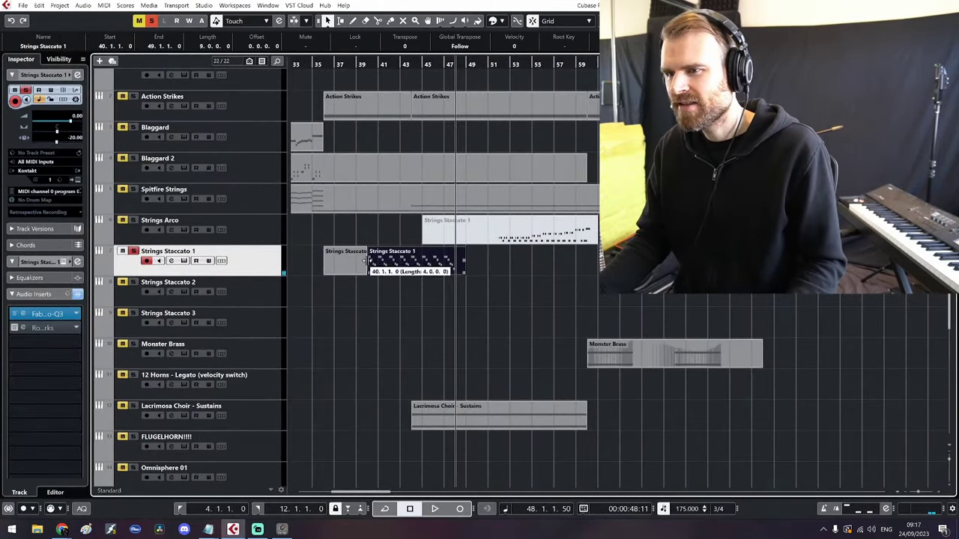
left_click(360, 263)
key("Delete")
left_click_drag(389, 262, 522, 255)
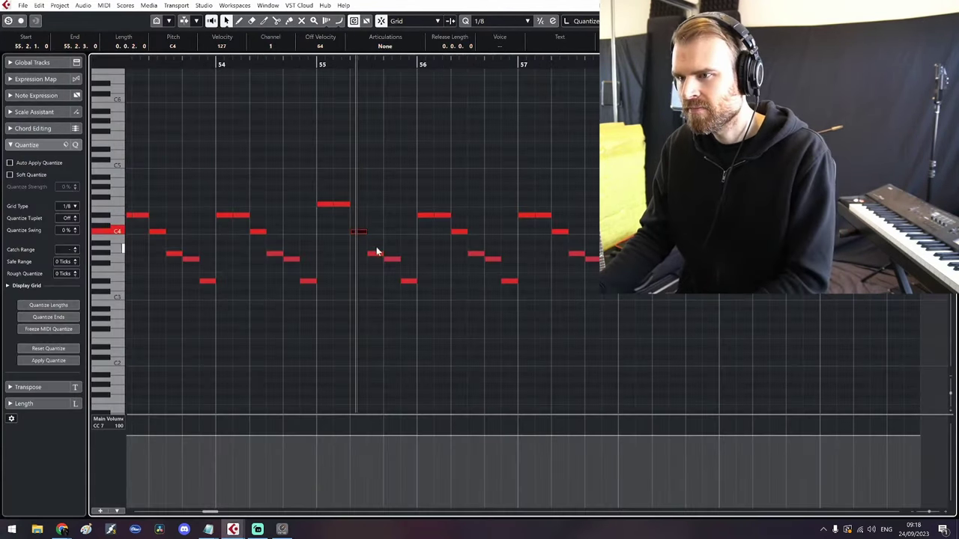
Raise the two opening notes of the ostinato in bar 56 to G4
left_click_drag(414, 196, 452, 236)
key("Up")
key("Up")
key("Up")
Try raising the remaining ostinato notes of bar 56 to D#4, D4, C4 and G3
left_click(462, 251)
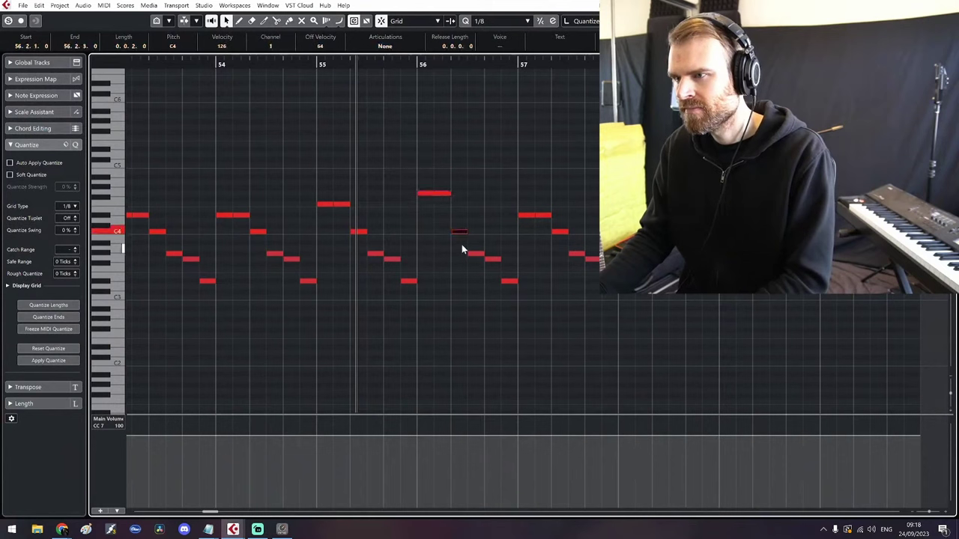
key("Up")
key("Up")
key("Up")
key("Up")
key("Up")
left_click(495, 259)
key("Up")
key("Up")
key("Up")
key("Up")
key("Up")
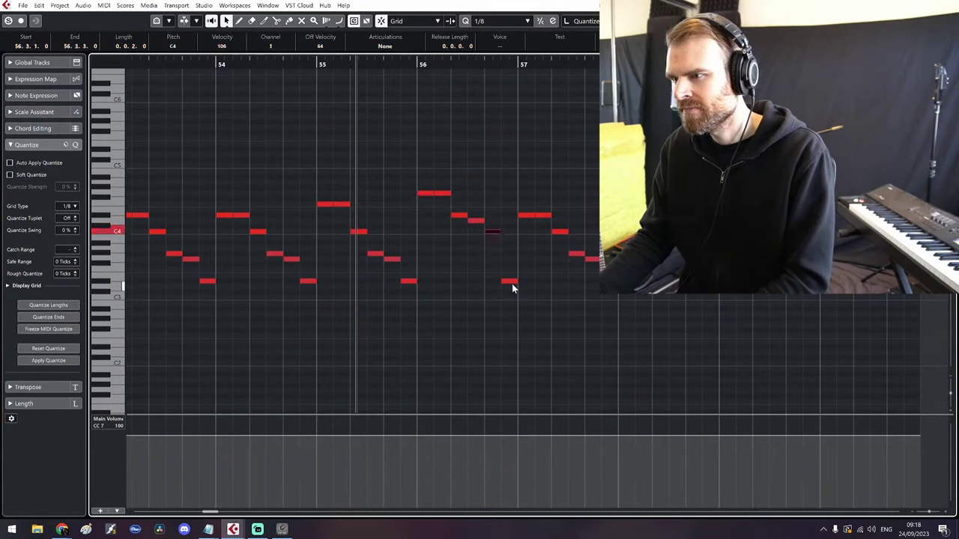
left_click(511, 282)
key("Up")
key("Up")
key("Up")
key("Up")
Raise the two opening notes of the ostinato in bar 57 to G4
left_click_drag(516, 204, 548, 227)
key("Up")
key("Up")
key("Up")
key("Up")
Try raising the remaining ostinato notes of bar 57, the first two of them to D#4 and C#4
left_click(560, 231)
key("Up")
key("Up")
key("Down")
left_click(576, 253)
key("Up")
key("Up")
key("Up")
key("Up")
key("Up")
key("Up")
key("Up")
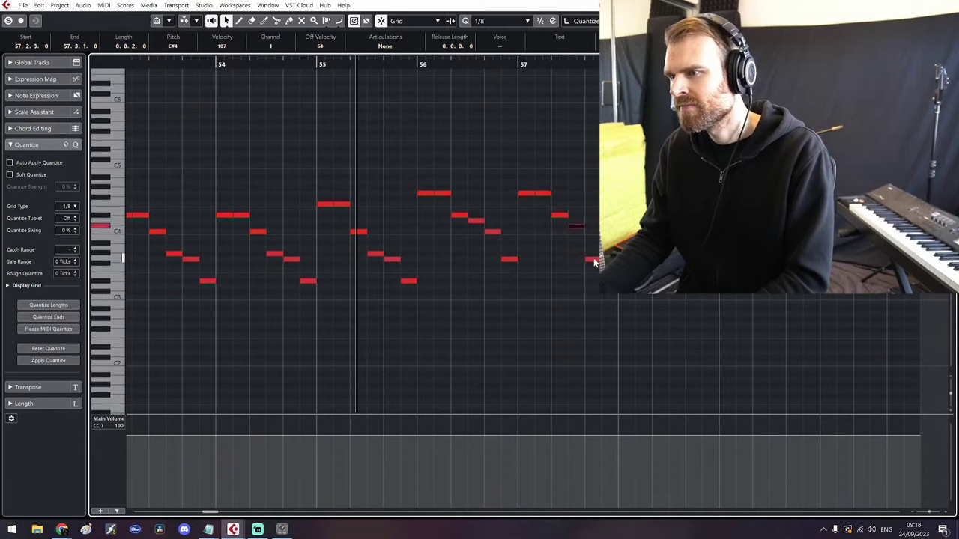
key("Up")
key("Up")
key("Up")
key("Up")
key("Up")
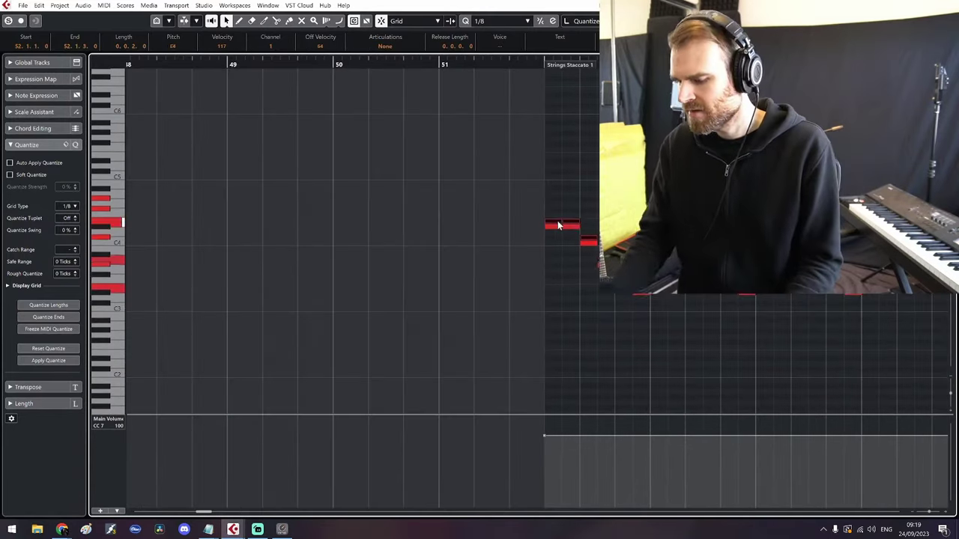
Move the duplicated ostinato notes from bar 52 onward to four octaves above the originals
scroll(557, 220, "up", 5)
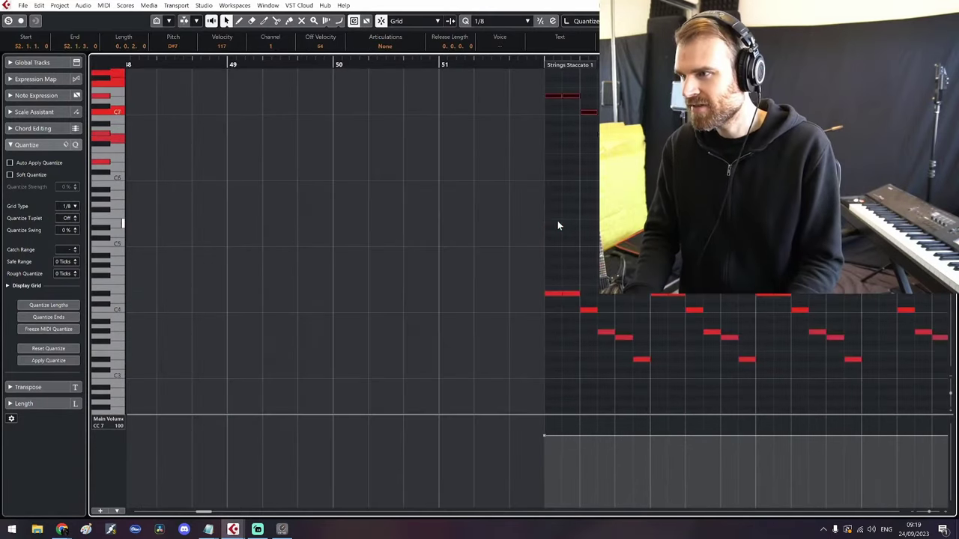
scroll(578, 254, "down", 2)
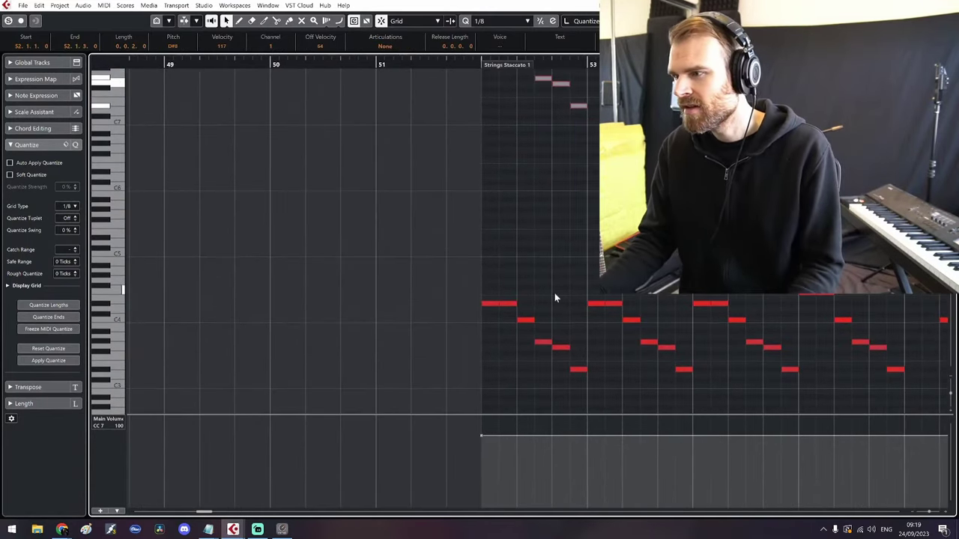
scroll(555, 293, "down", 5)
left_click_drag(580, 284, 553, 255)
Select the original ostinato notes from bar 52 onward and duplicate them one octave lower
left_click_drag(500, 230, 827, 385)
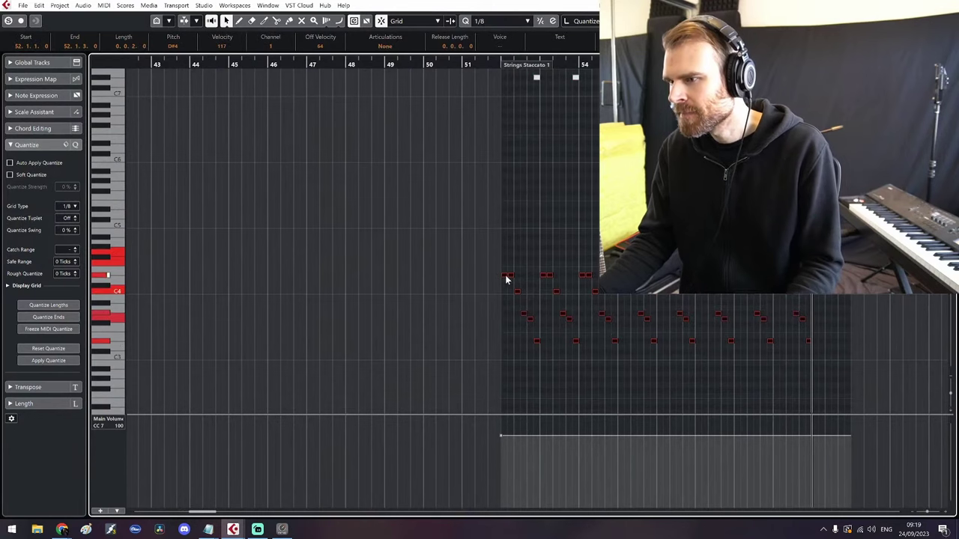
mouse_move(504, 277)
left_mouse_down()
mouse_move(505, 302)
mouse_move(506, 280)
left_mouse_up()
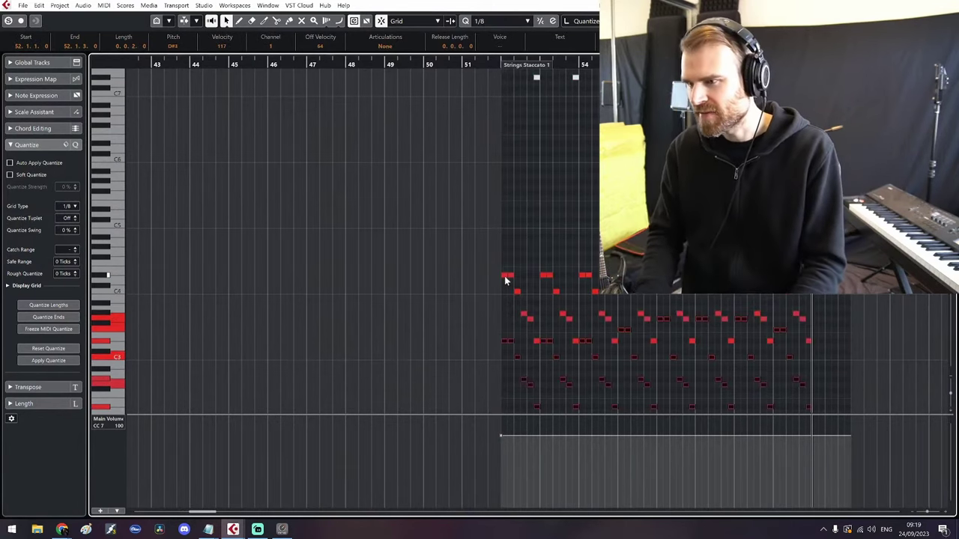
scroll(523, 278, "left", 3)
scroll(521, 281, "right", 6)
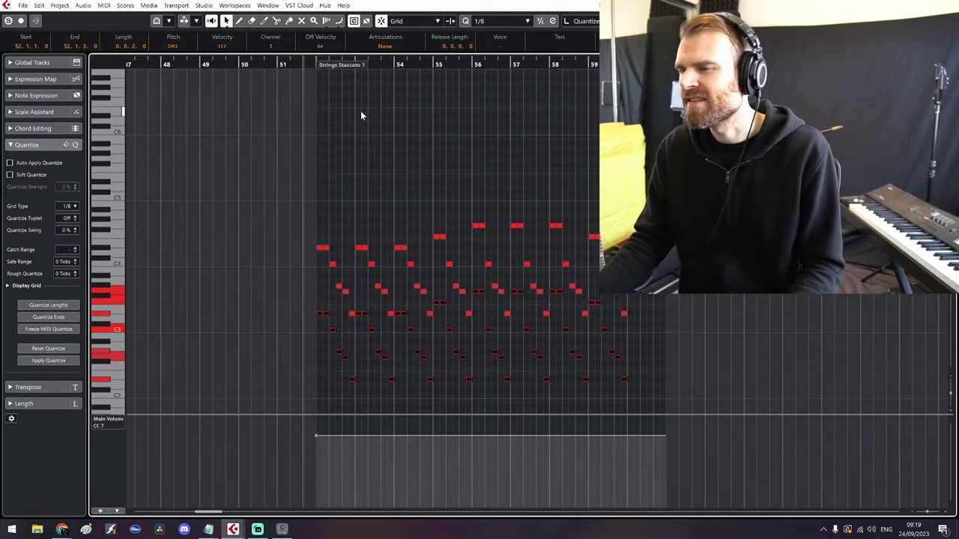
Play the octave-doubled ostinato and raise the lower-octave opening notes of bar 59 to G#3
left_click(370, 135)
key("space")
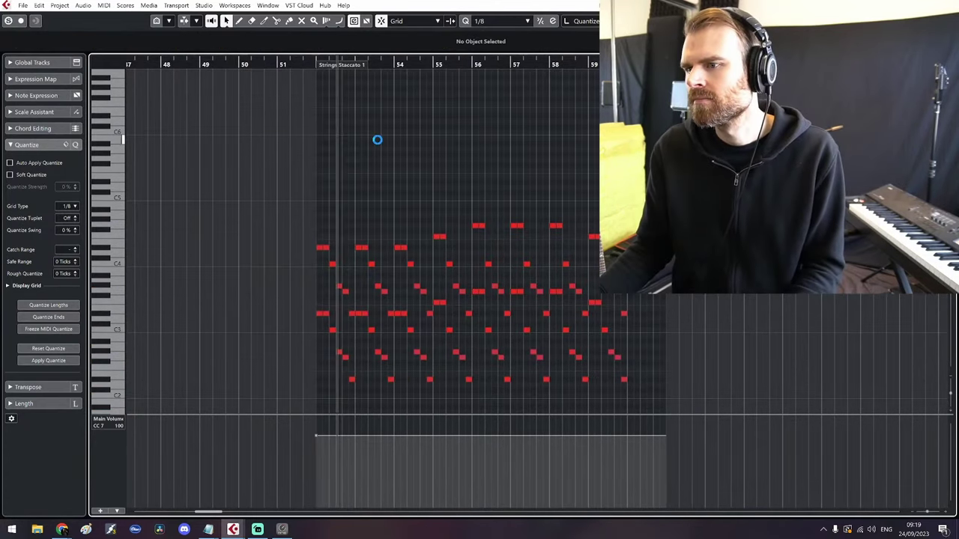
scroll(384, 119, "down", 1)
scroll(378, 143, "down", 1)
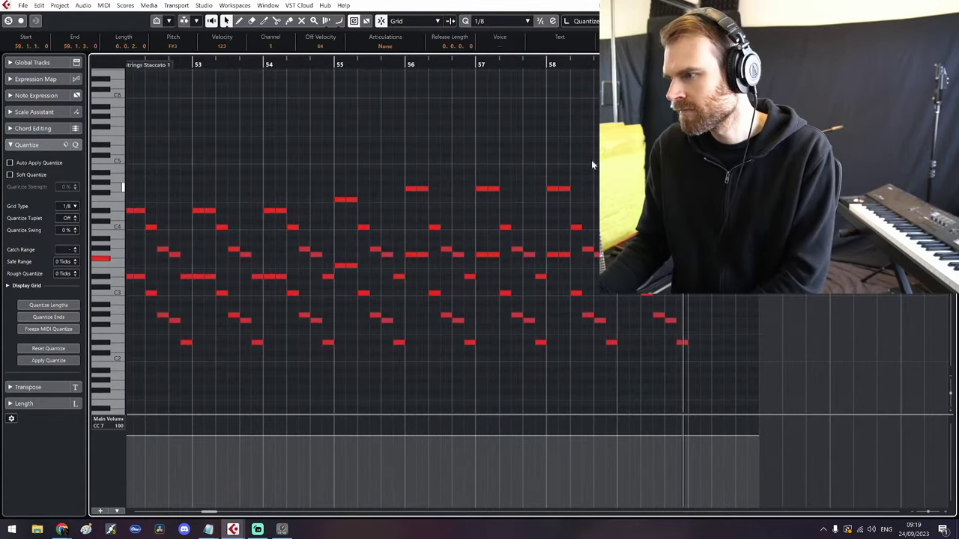
key("Up")
key("Up")
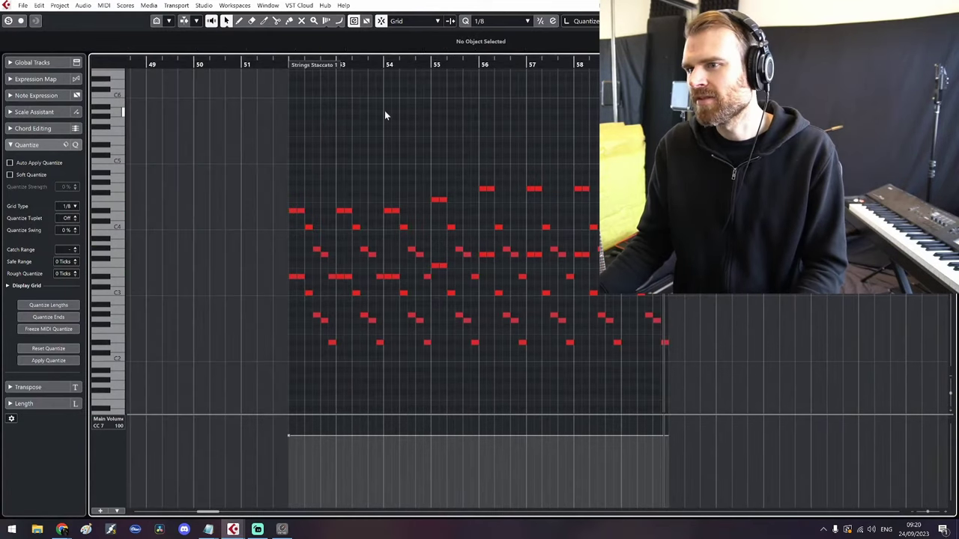
Transpose all notes of the Strings Staccato 1 part down one octave and play it from bar 52
key("ctrl+a")
key("shift+Down")
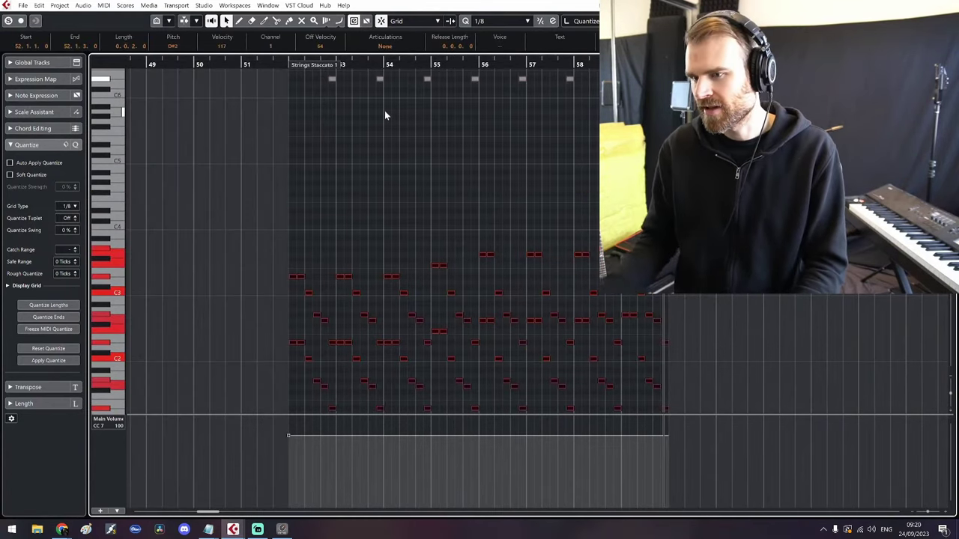
key("space")
left_click(289, 64)
left_click(354, 178)
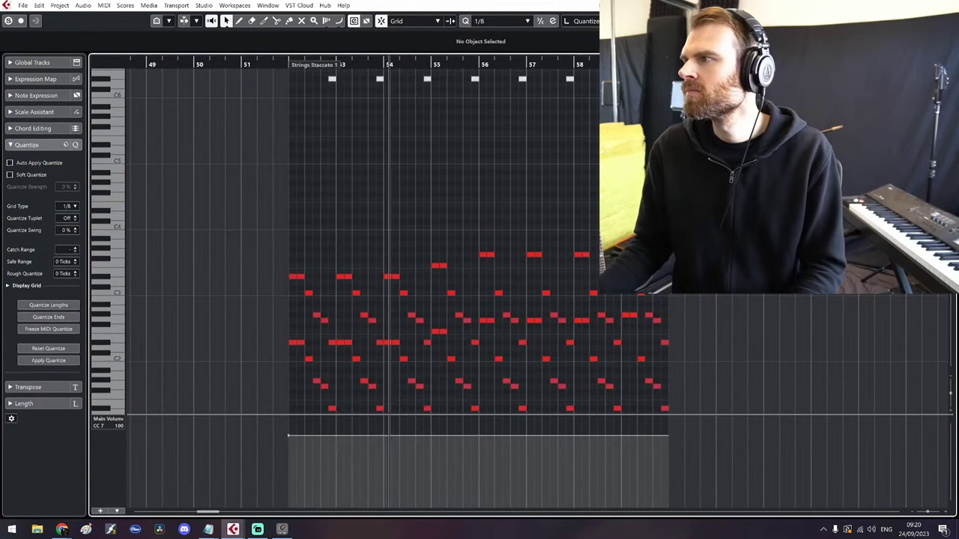
Return to the project arrangement and listen to the staccato ostinato together with the other tracks
key("Return")
scroll(664, 255, "down", 2)
left_click(577, 277)
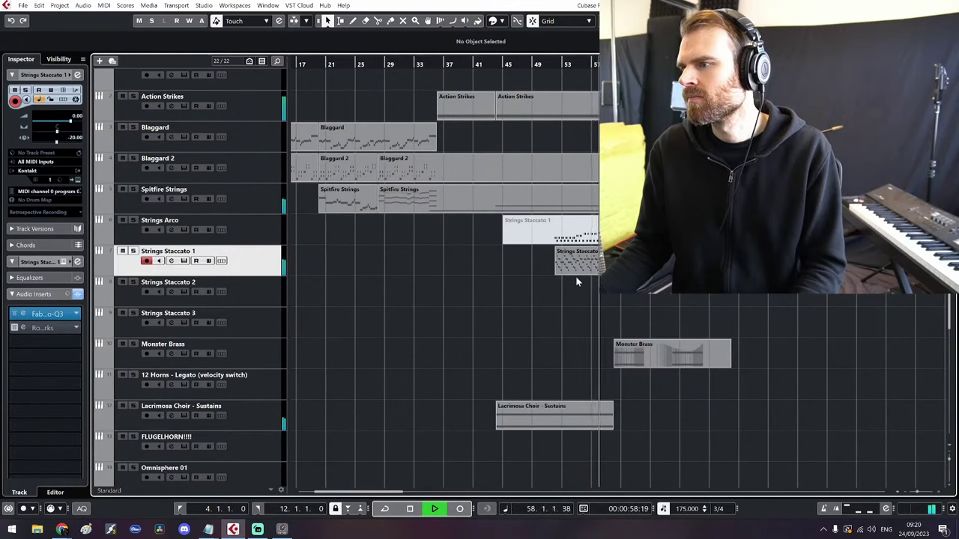
Duplicate the Strings Staccato 1 part to bar 60 and add a copied layer of ostinato notes starting on D#7
left_click(588, 261)
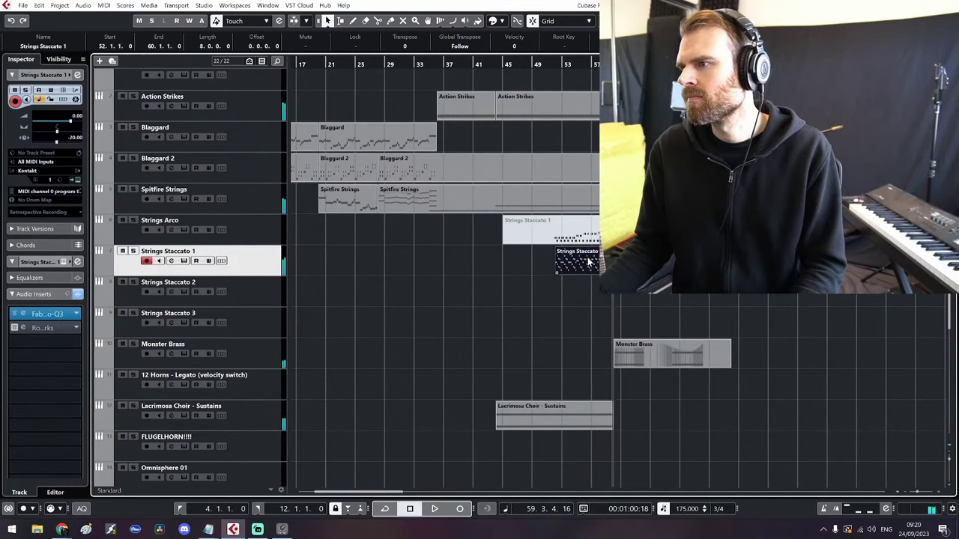
double_click(588, 260)
left_click_drag(588, 263, 300, 71)
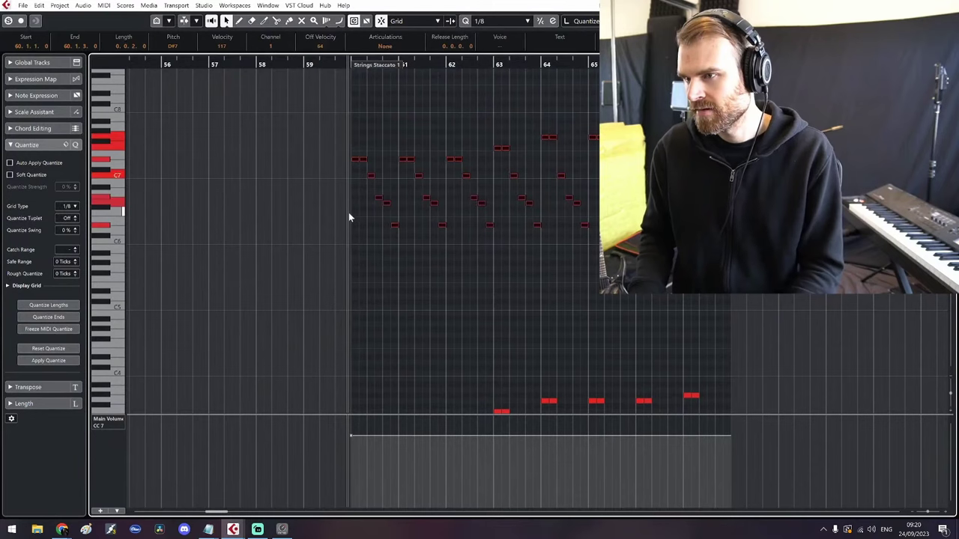
Transpose the copied ostinato layer at bar 60 down three octaves to start on D#4 and play the result
key("shift+Down")
key("shift+Down")
key("shift+Down")
key("space")
left_click_drag(461, 268, 435, 97)
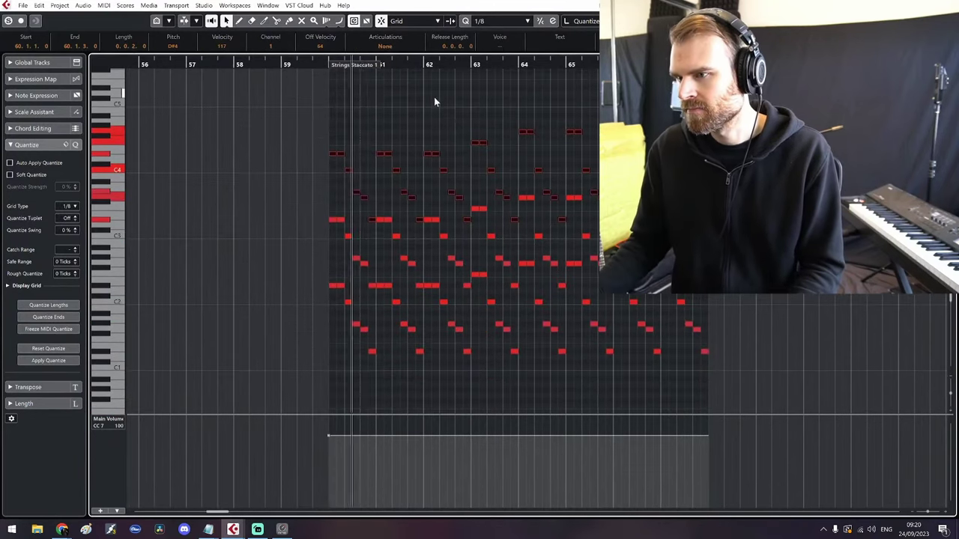
left_click_drag(504, 180, 495, 216)
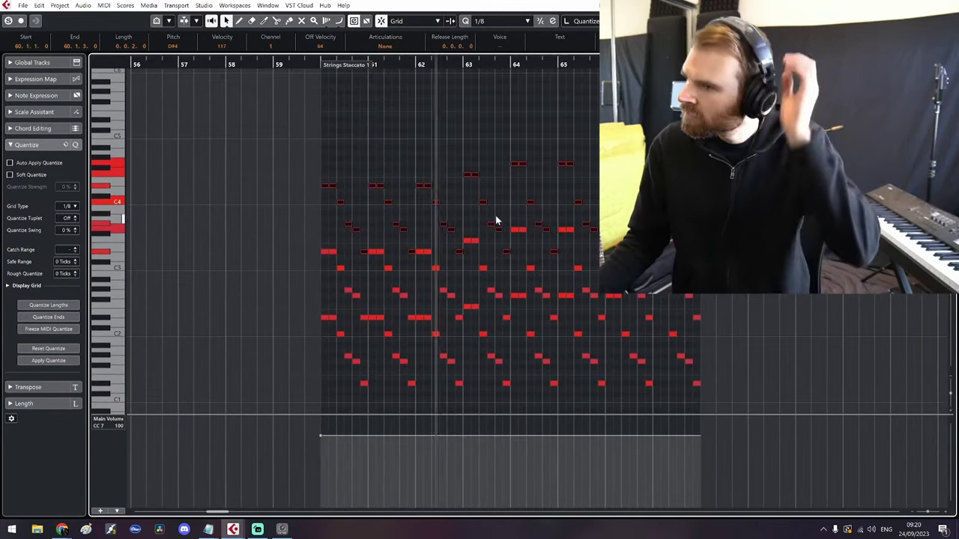
mouse_move(560, 155)
left_mouse_down()
mouse_move(565, 324)
mouse_move(559, 138)
left_mouse_up()
left_click_drag(464, 194, 470, 260)
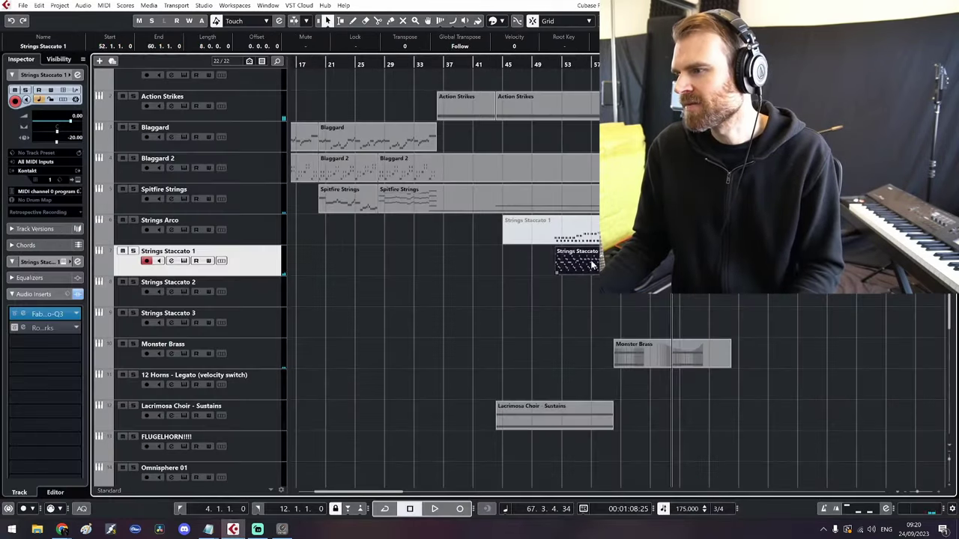
Duplicate the Strings Staccato 1 part to bar 68 and add a high ostinato layer starting on D#7
double_click(592, 263)
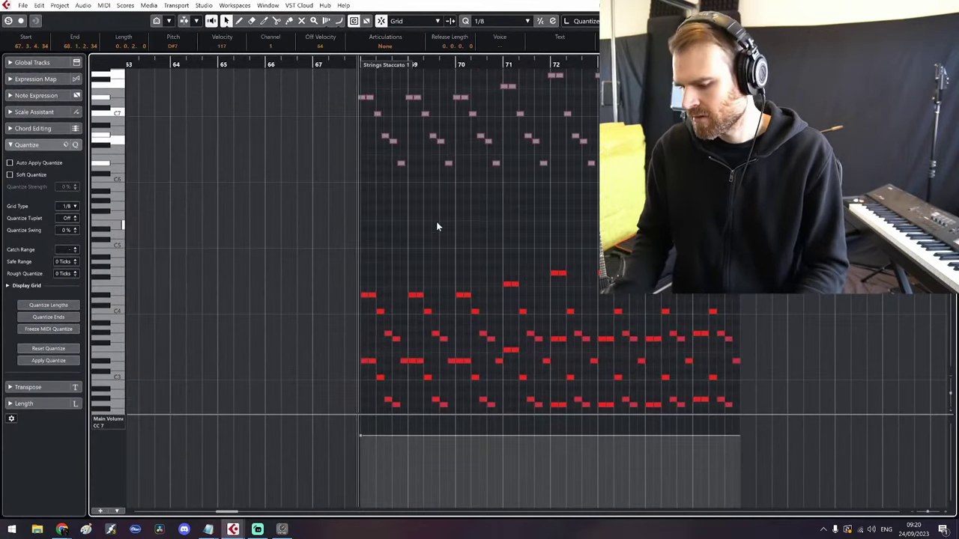
left_click_drag(436, 222, 438, 223)
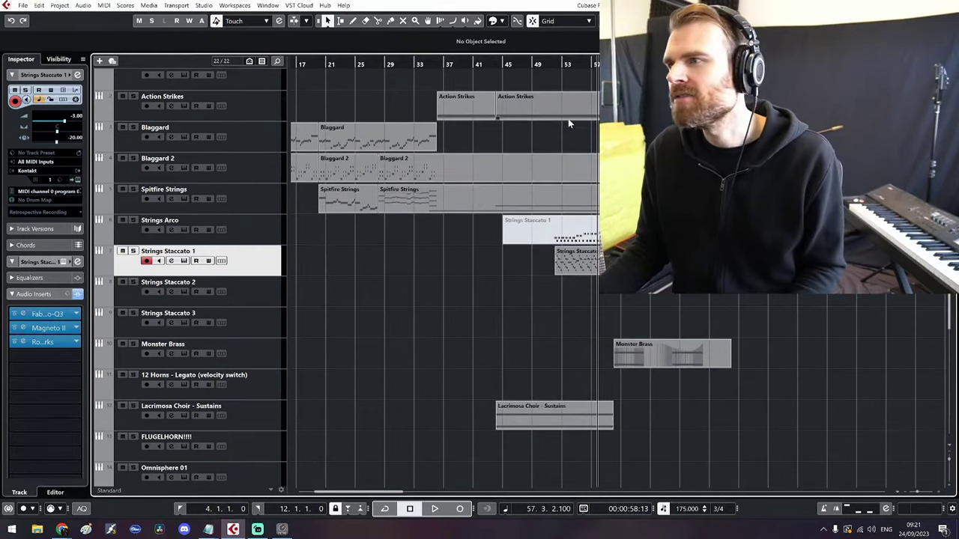
Add a Kontakt instrument track below NWAVE - Nordic Whistler and load the suspended cymbals from the True Strike library
scroll(571, 123, "up", 2)
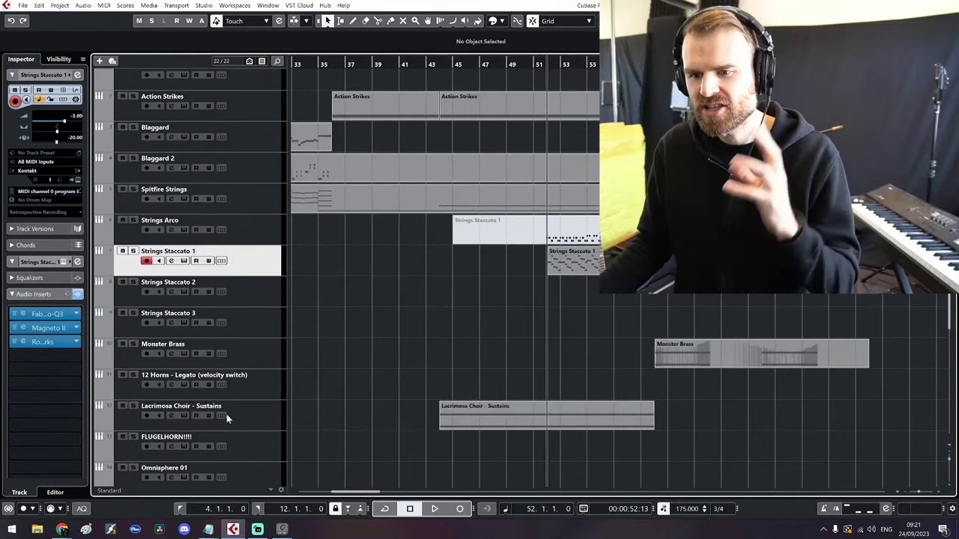
scroll(229, 424, "down", 5)
right_click(239, 442)
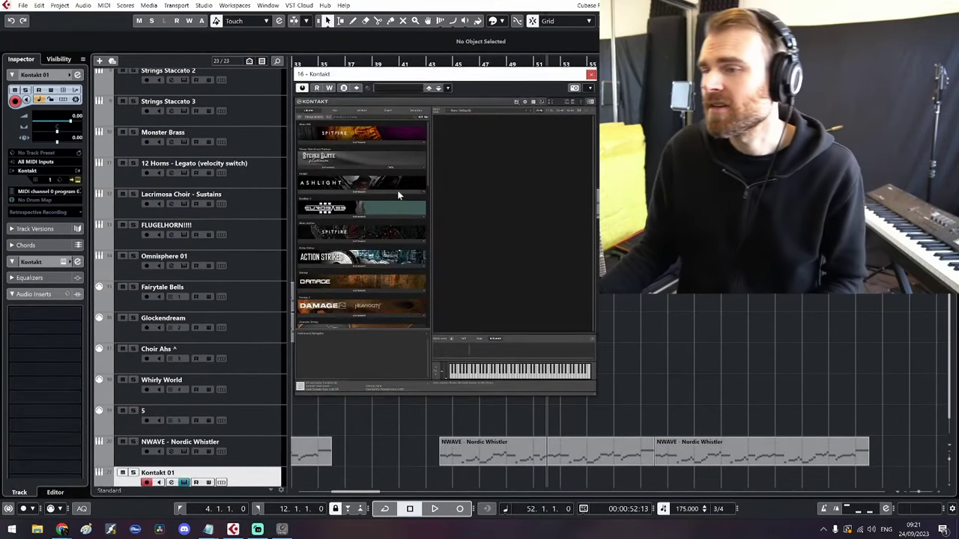
left_click_drag(428, 149, 435, 328)
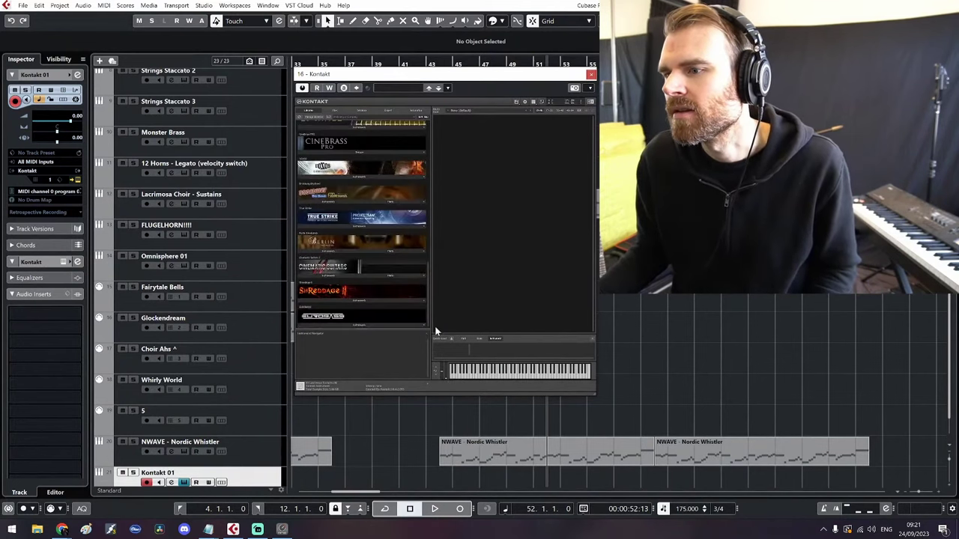
left_click(345, 226)
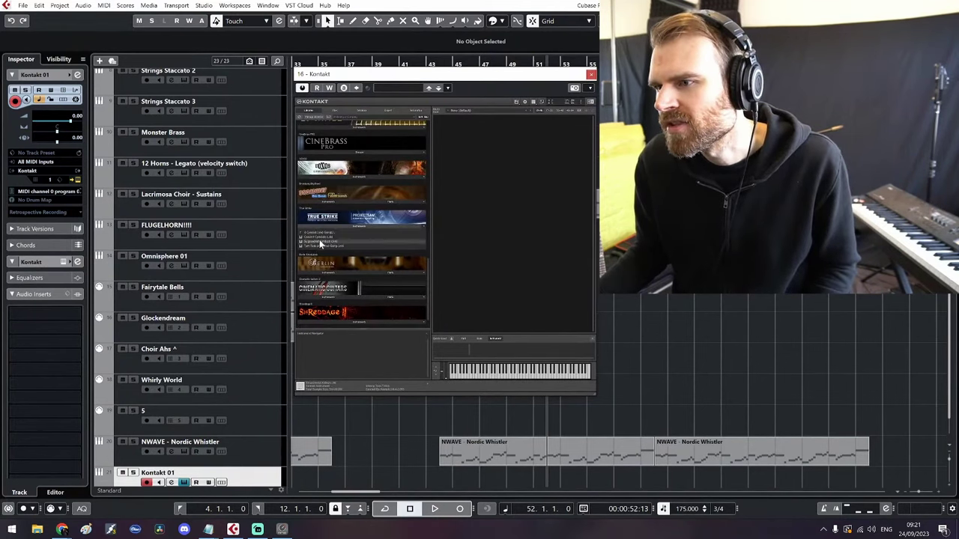
double_click(342, 241)
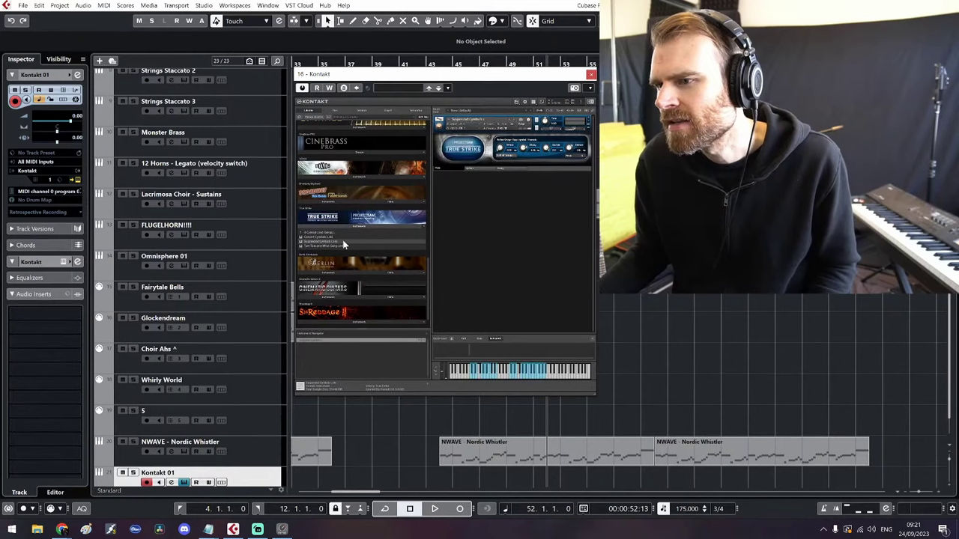
Close the Kontakt window and rename the new track Suspended Cymbals
left_click(591, 75)
double_click(158, 473)
type("Suspended Cymbals")
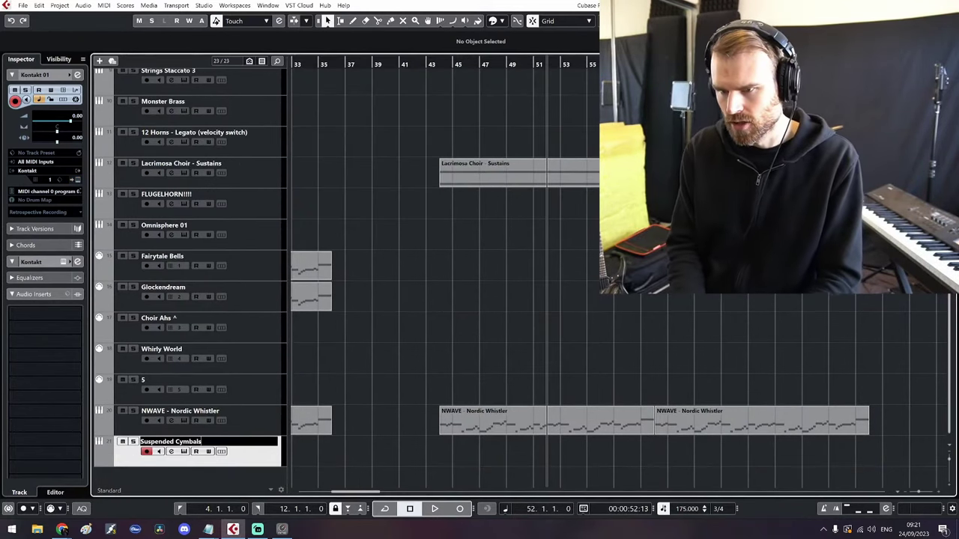
key("Return")
Create a Suspended Cymbals part from bar 56 and enter an A3 note from bar 58 to bar 61 at velocity 127
key("space")
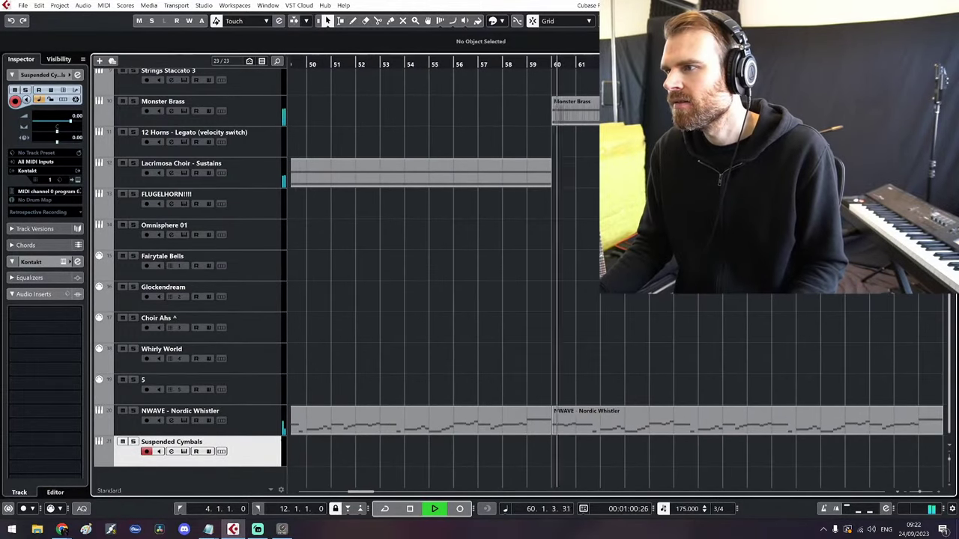
key("space")
left_click(557, 58)
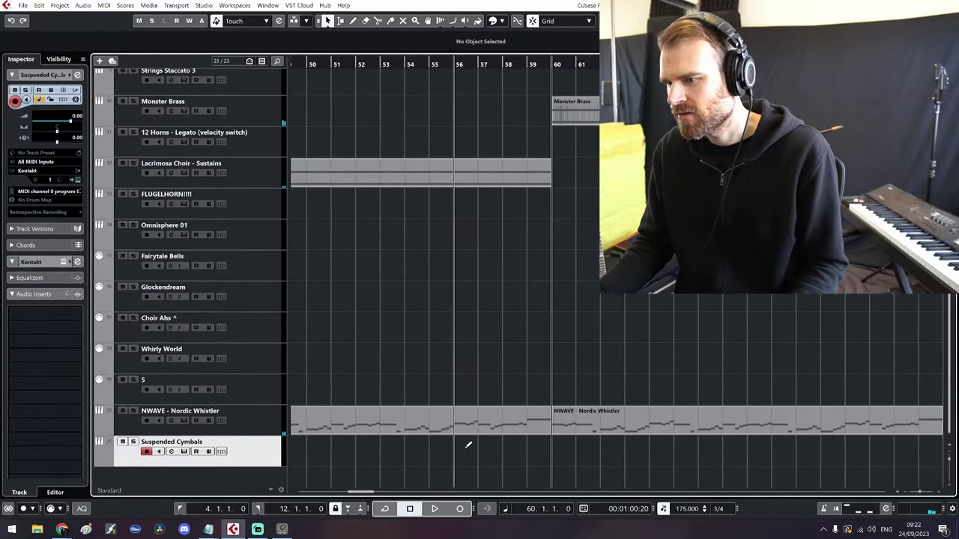
mouse_move(468, 445)
left_mouse_down()
mouse_move(937, 444)
mouse_move(782, 442)
left_mouse_up()
key("Return")
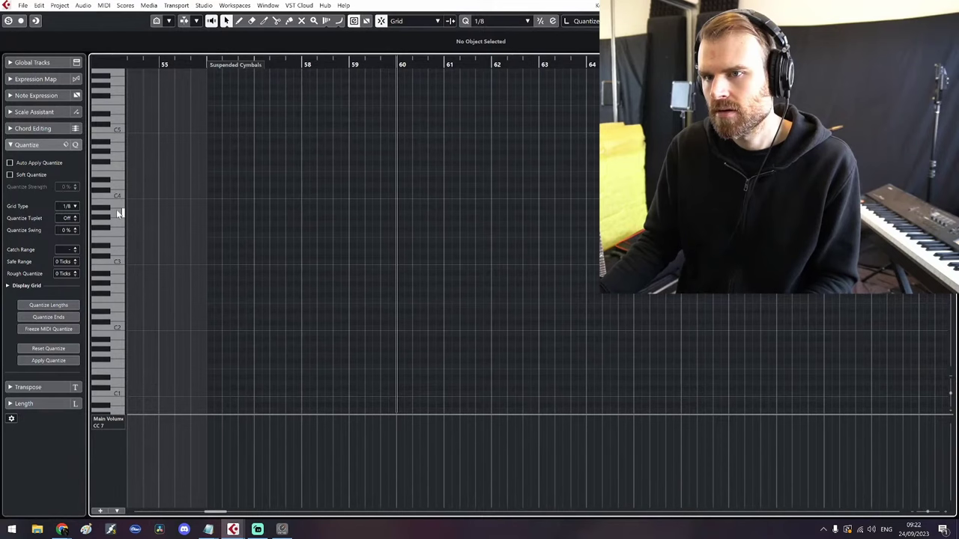
left_click_drag(303, 213, 447, 207)
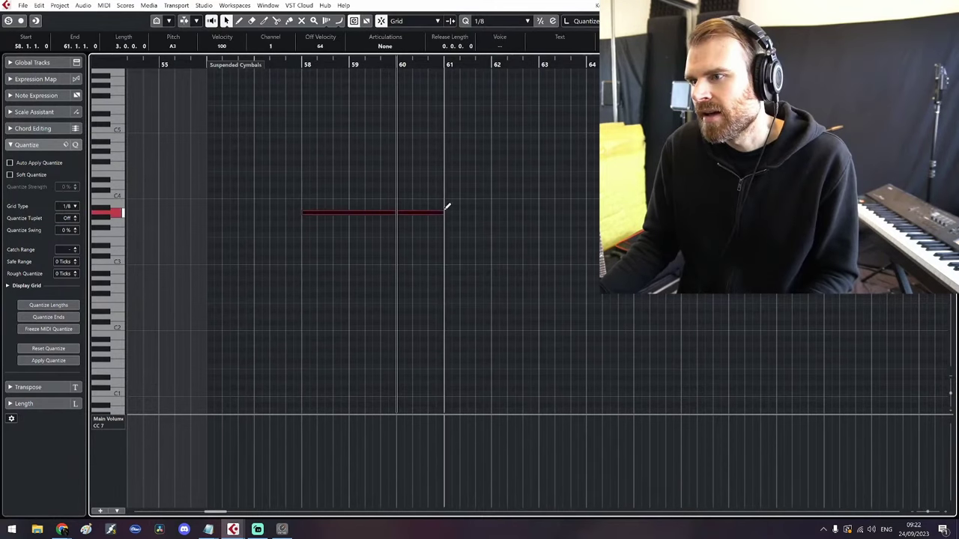
left_click_drag(226, 50, 282, 5)
Play the cymbal note from just after bar 57 and check the Suspended Cymbals channel in the mixer
left_click(272, 65)
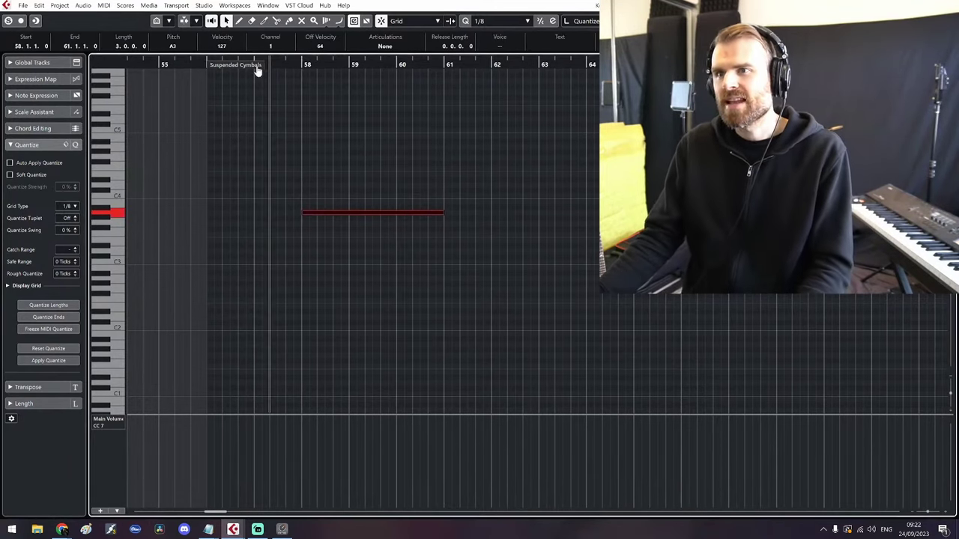
key("KP_Multiply")
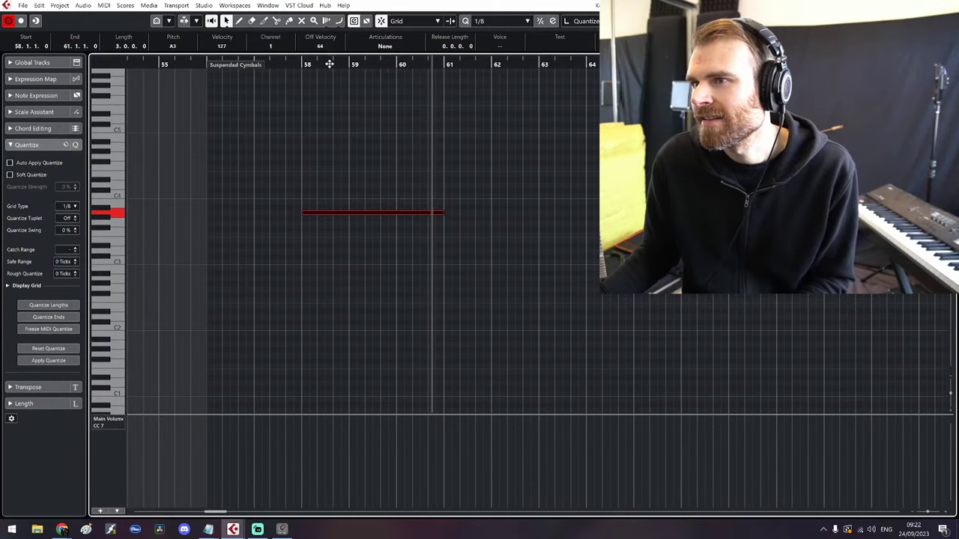
key("space")
key("F3")
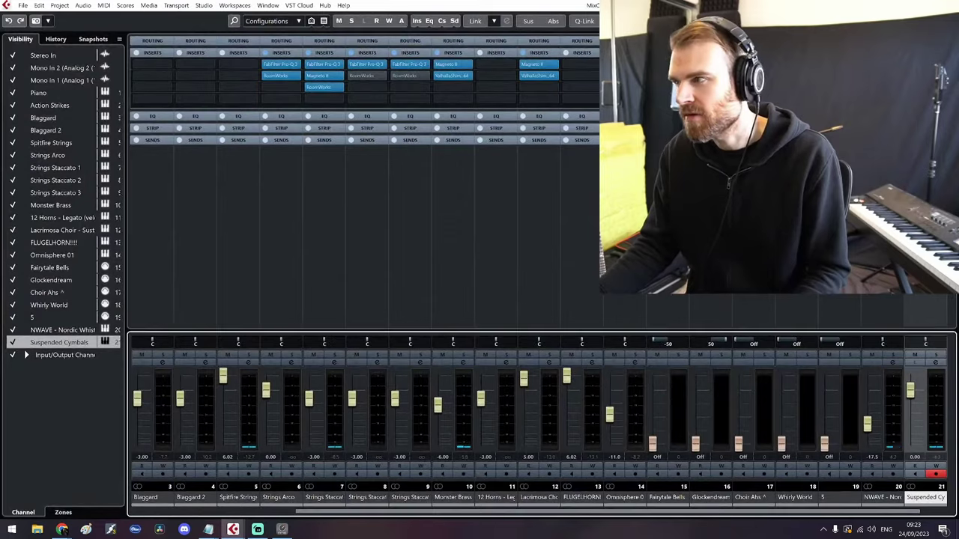
key("F3")
Add a C4 cymbal note from bar 60 to bar 62 at velocity 127 and play it from bar 59
double_click(399, 448)
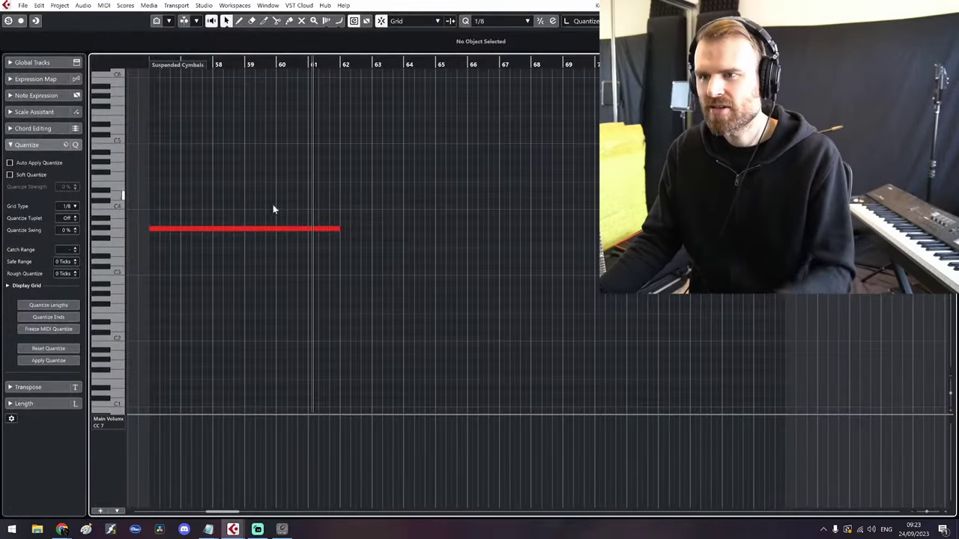
left_click(282, 206)
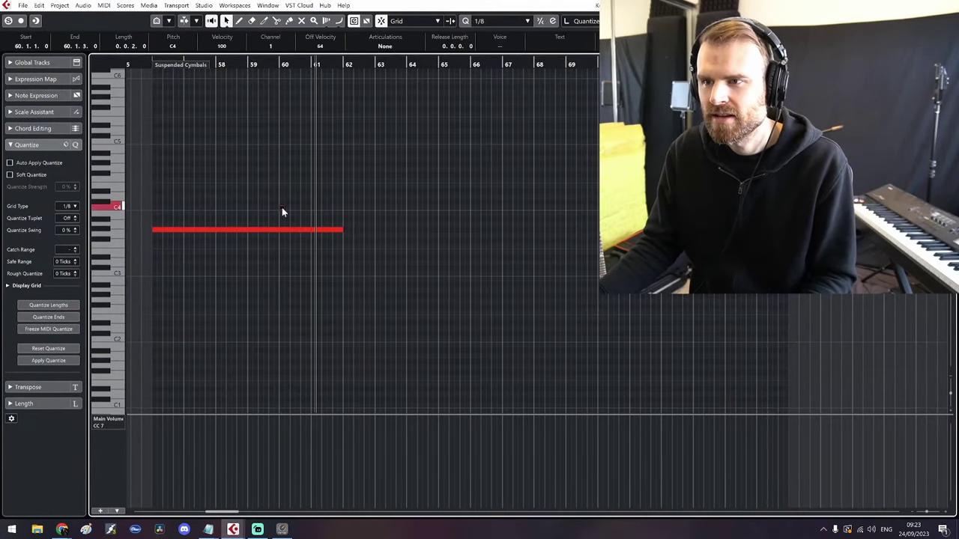
left_click_drag(283, 207, 343, 209)
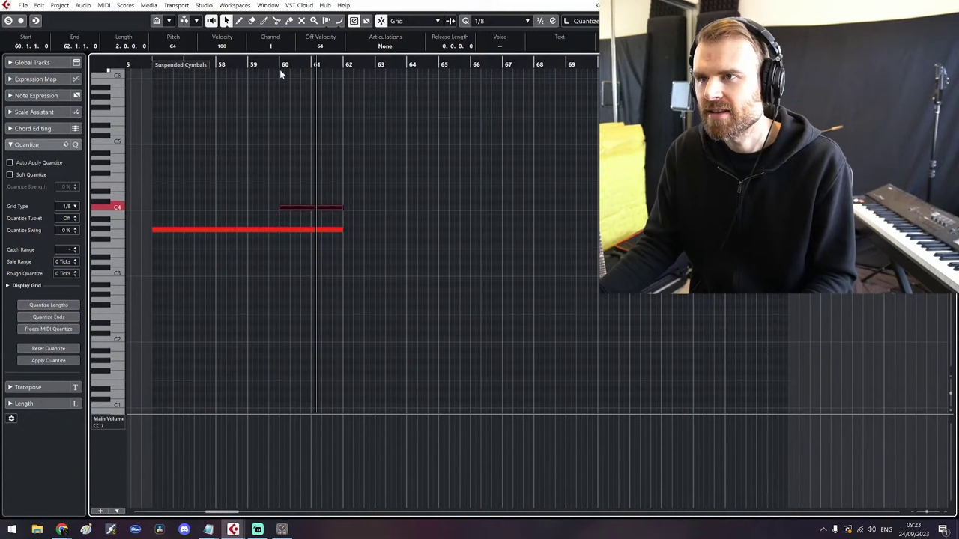
left_click(223, 46)
type("127")
left_click(259, 64)
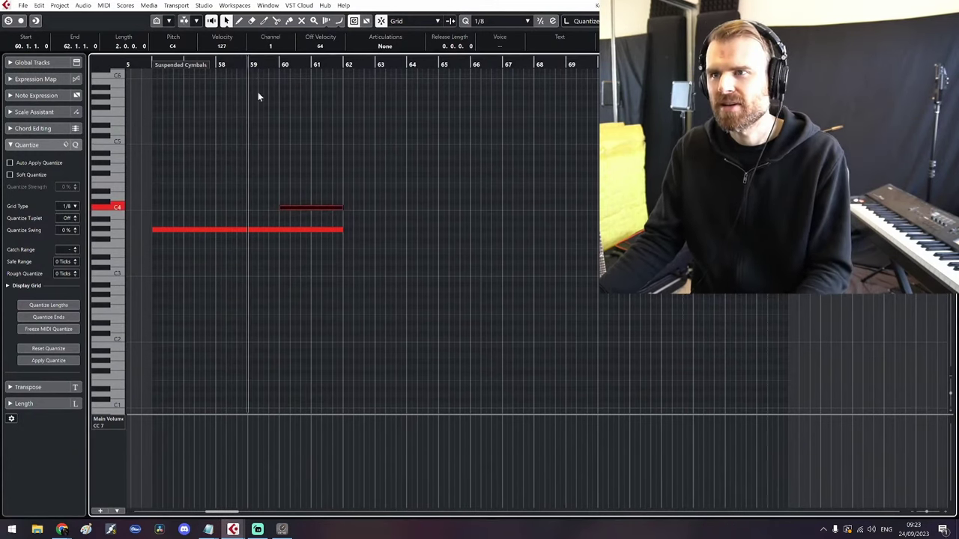
key("space")
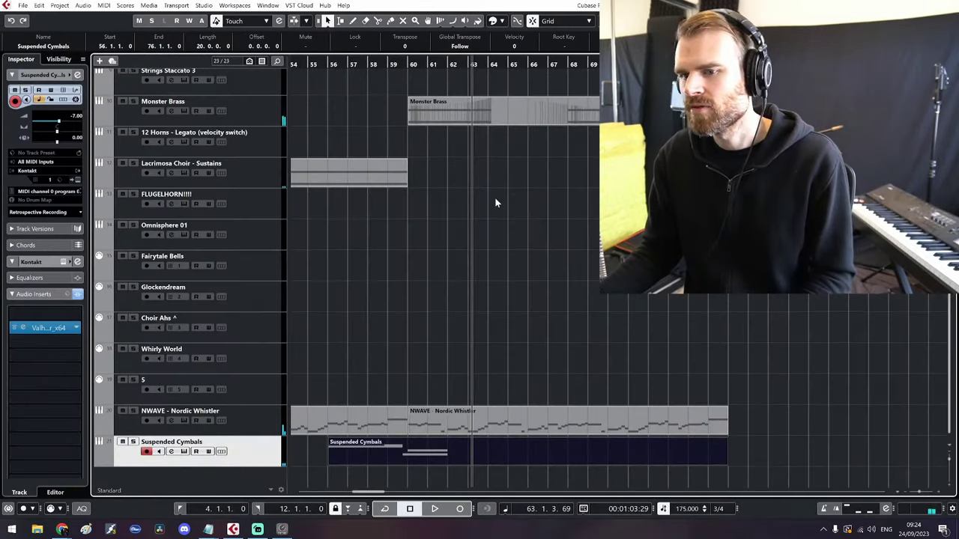
Check the ValhallaShimmer reverb on the Suspended Cymbals track and set the track's volume to -12
left_click(45, 331)
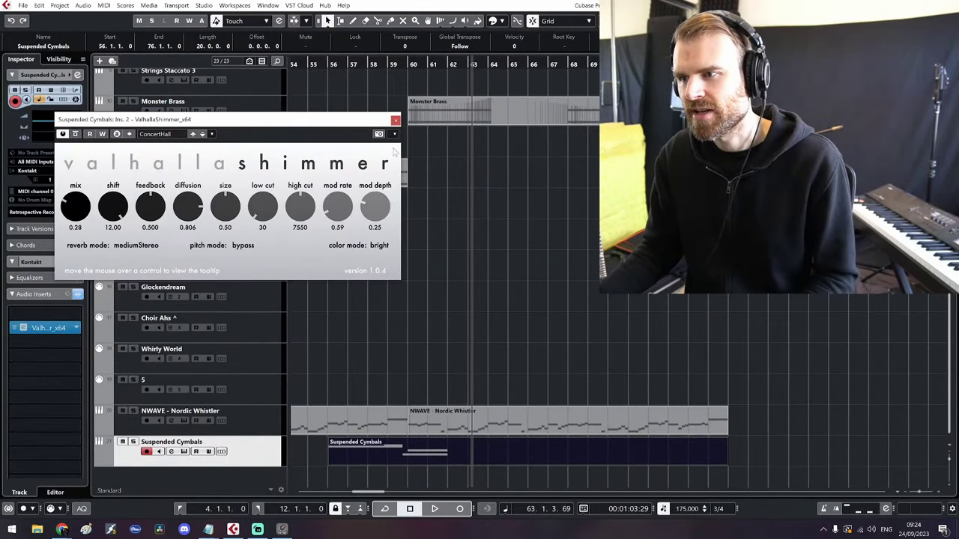
left_click(396, 121)
left_click(360, 249)
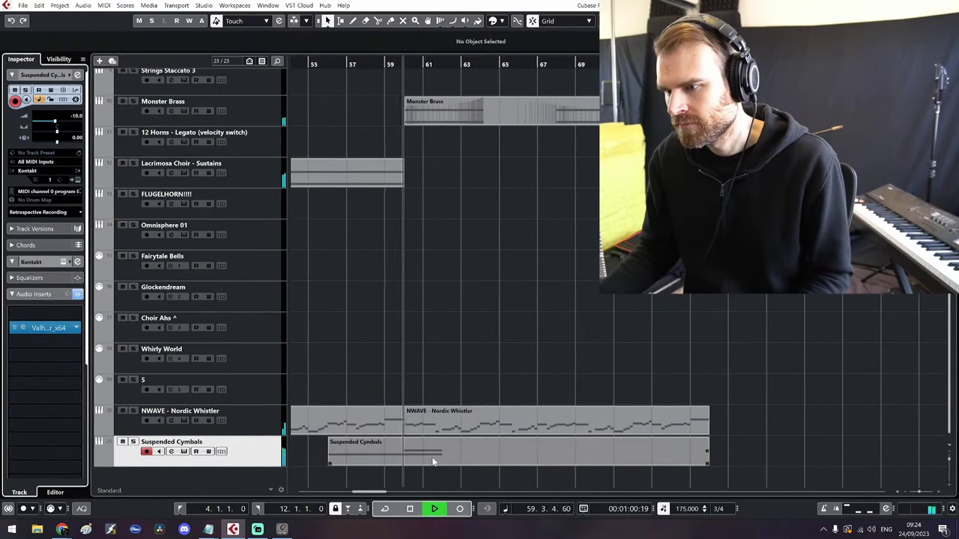
double_click(76, 117)
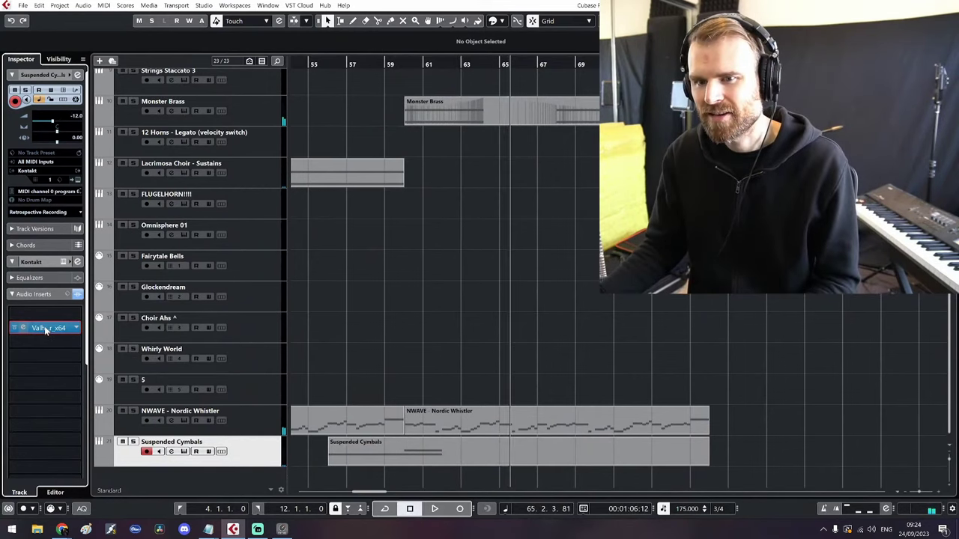
left_click(46, 329)
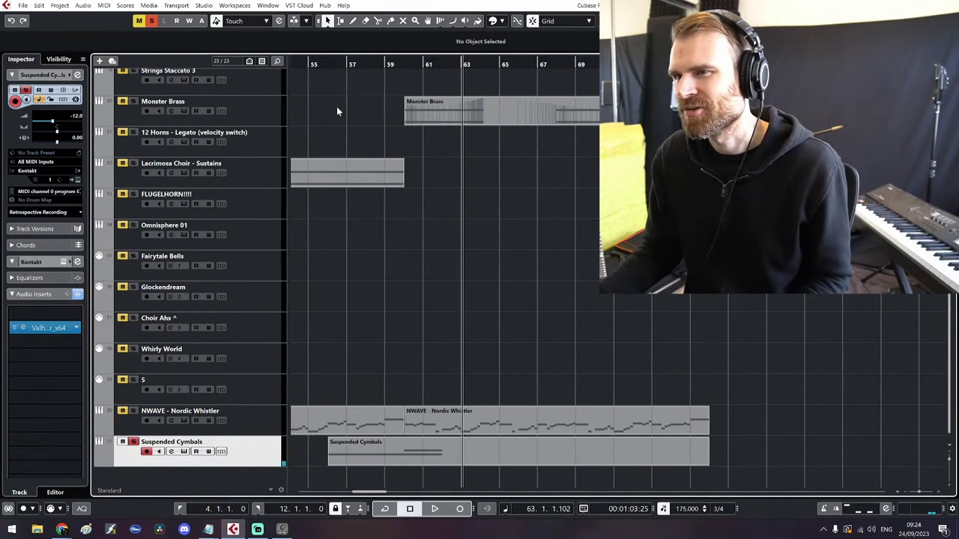
Unsolo the Suspended Cymbals track and copy its long A3 note to F4 from bar 62 to bar 68
key("s")
left_click(337, 62)
double_click(459, 448)
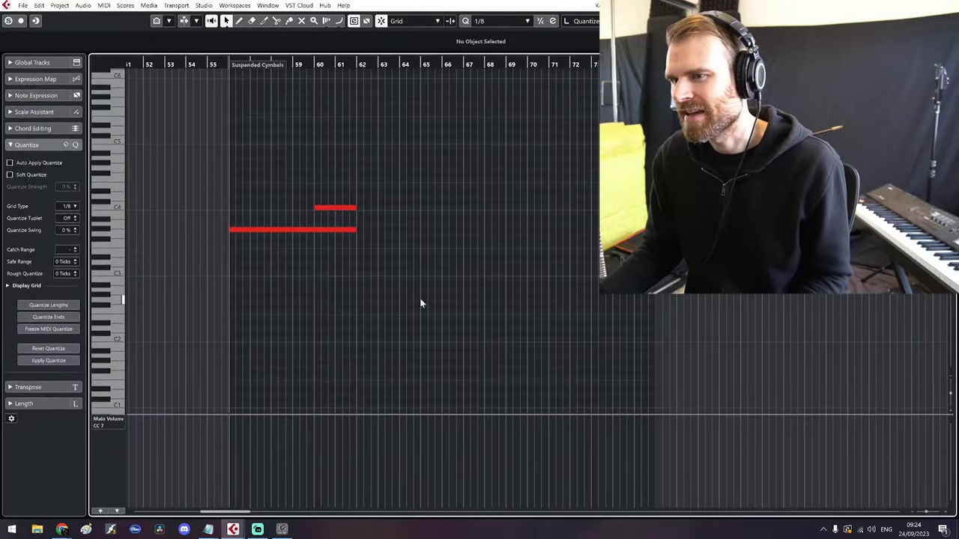
left_click_drag(323, 230, 452, 181)
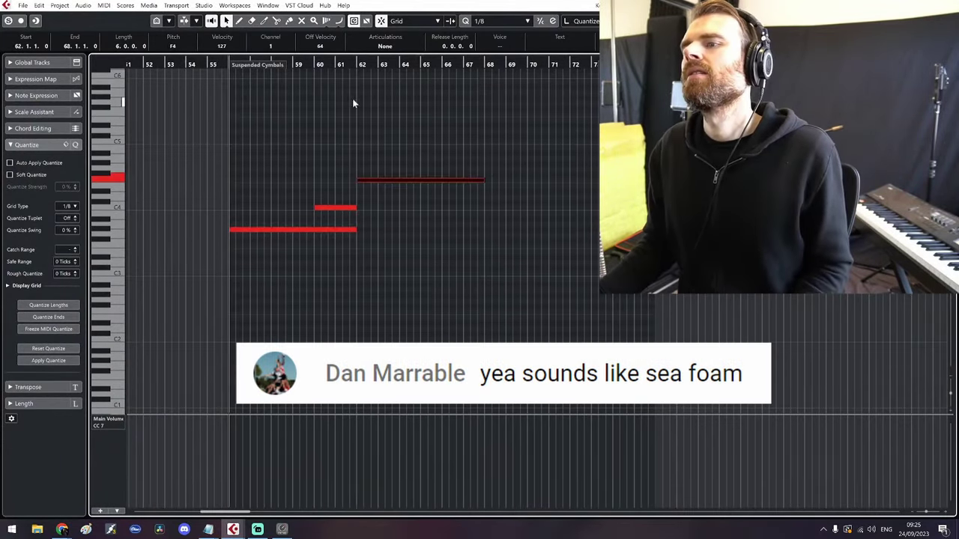
left_click(361, 63)
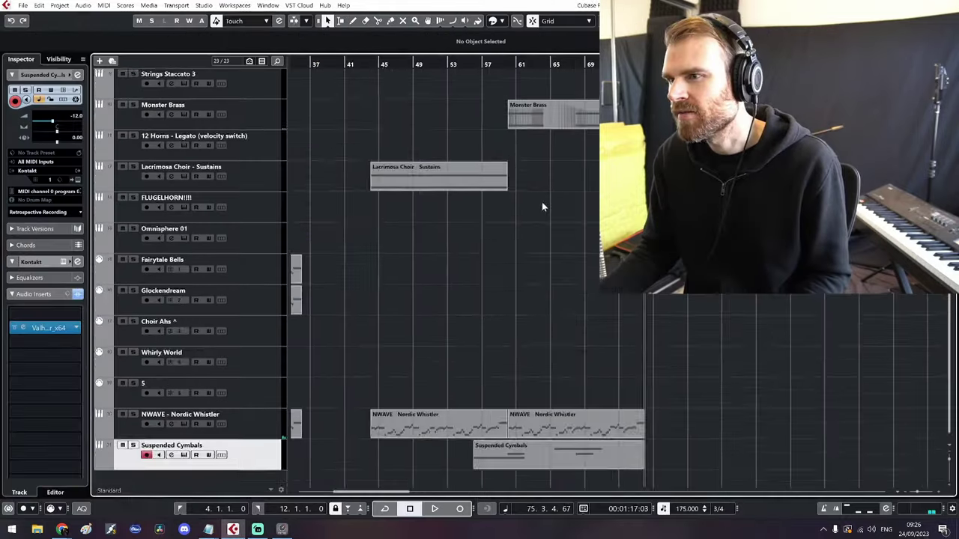
Add a Kontakt instrument track named Damage 2 below the Piano track
scroll(541, 201, "up", 8)
scroll(439, 290, "right", 2)
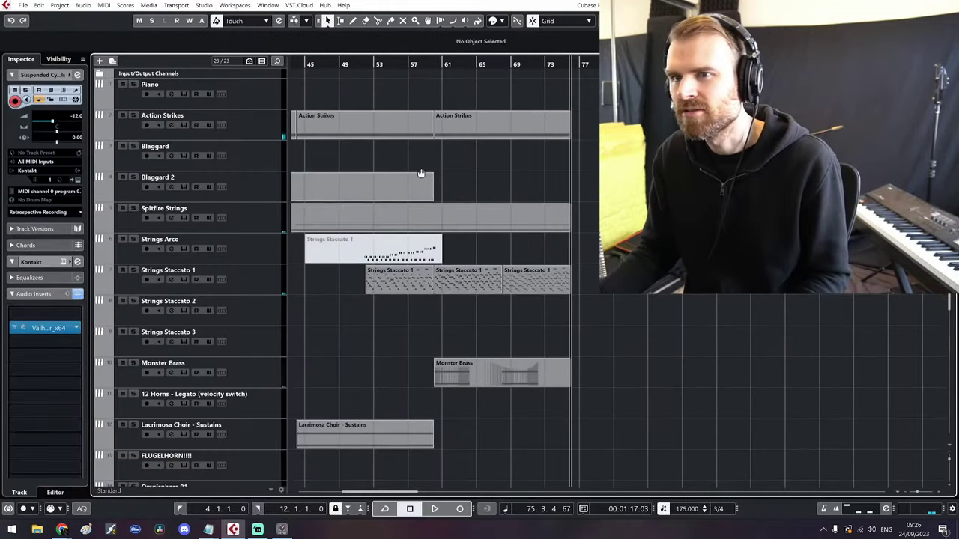
scroll(421, 174, "left", 2)
left_click(254, 90)
right_click(254, 93)
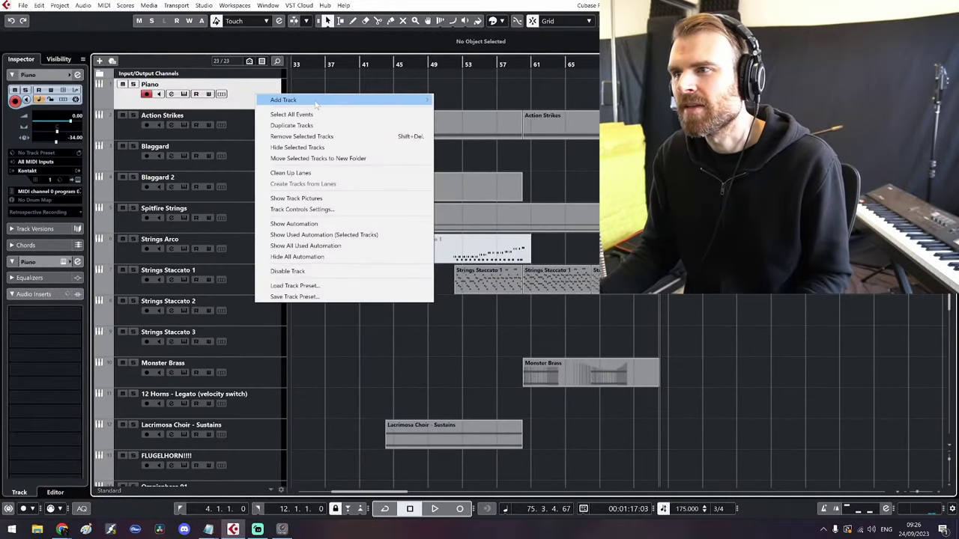
mouse_move(316, 102)
left_click(457, 111)
left_click(433, 178)
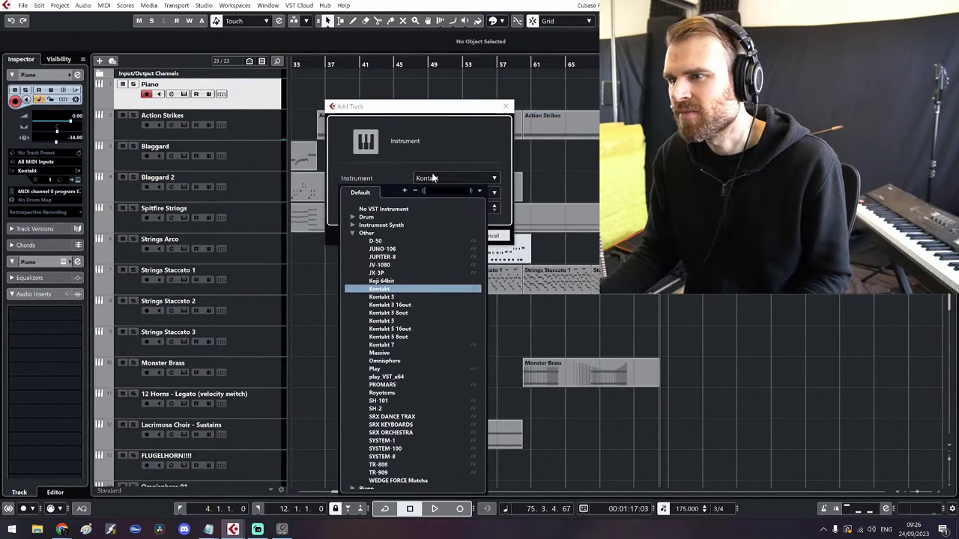
type("da")
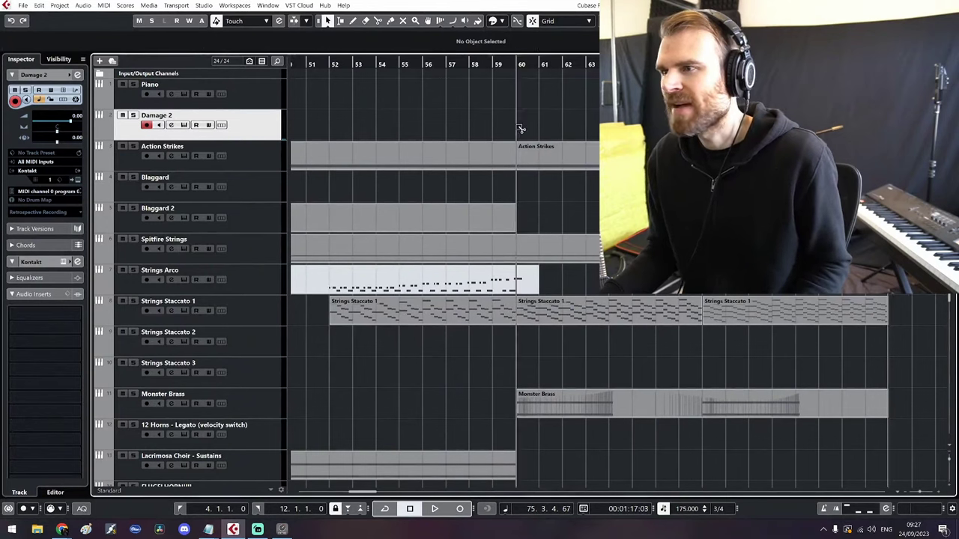
Create a Damage 2 part from bar 60 to bar 76 and stack one-bar notes on C2, E2 and a higher pitch at bar 60
double_click(520, 128)
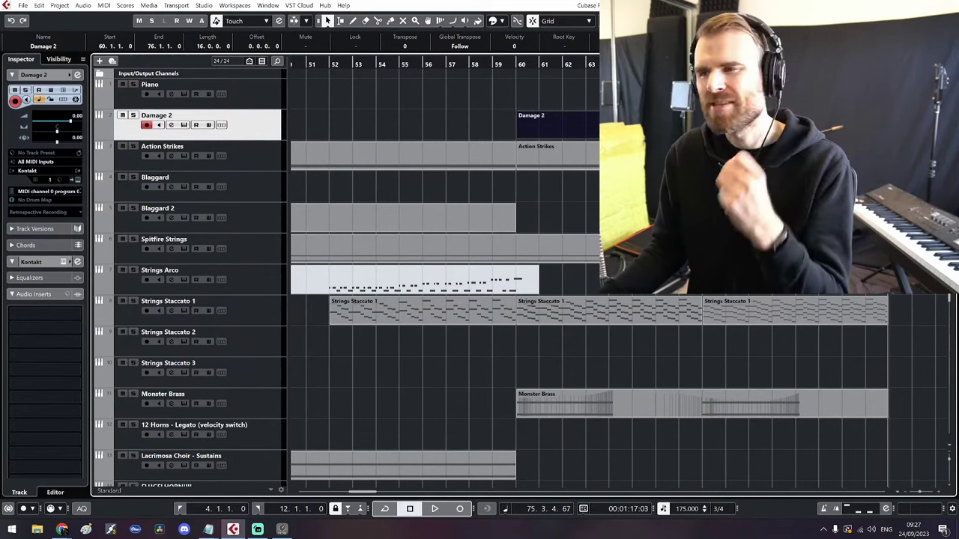
double_click(518, 135)
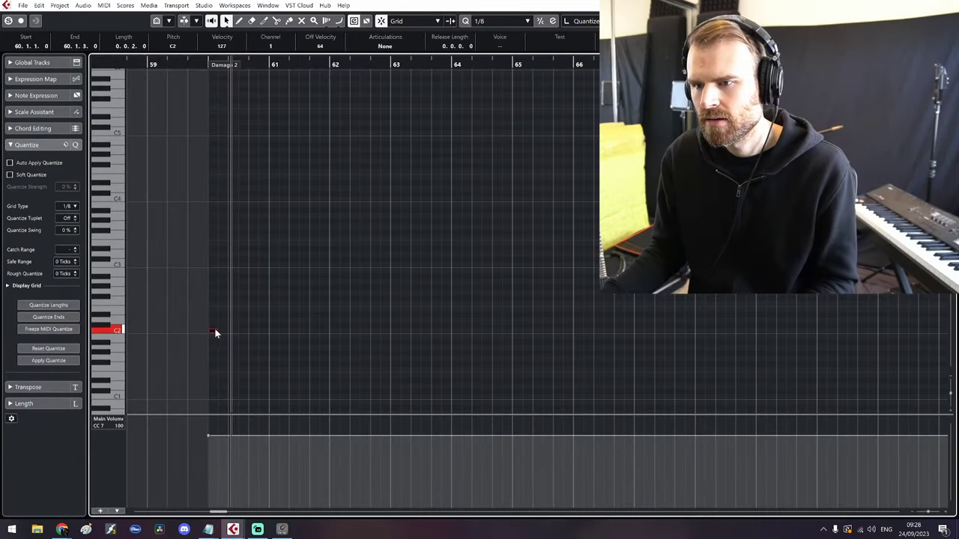
left_click_drag(214, 330, 261, 226)
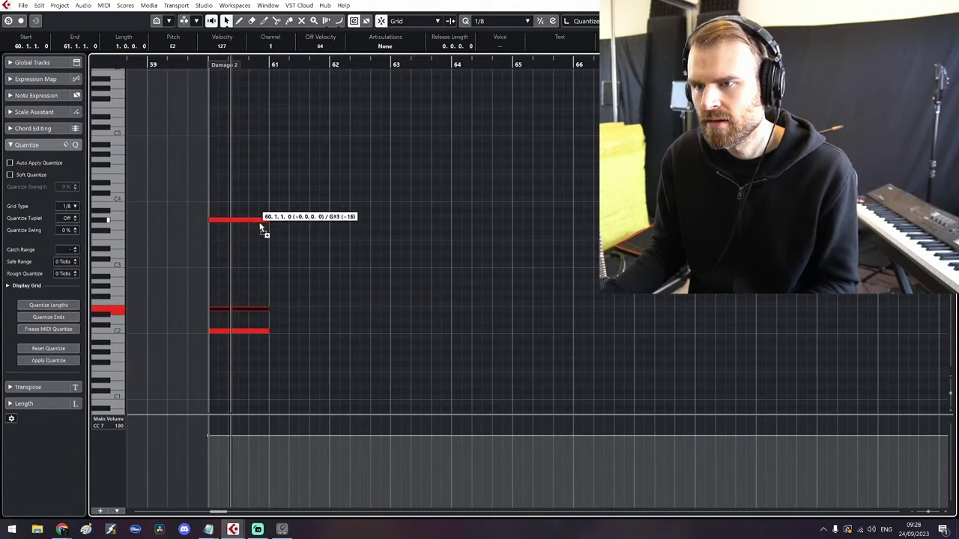
key("space")
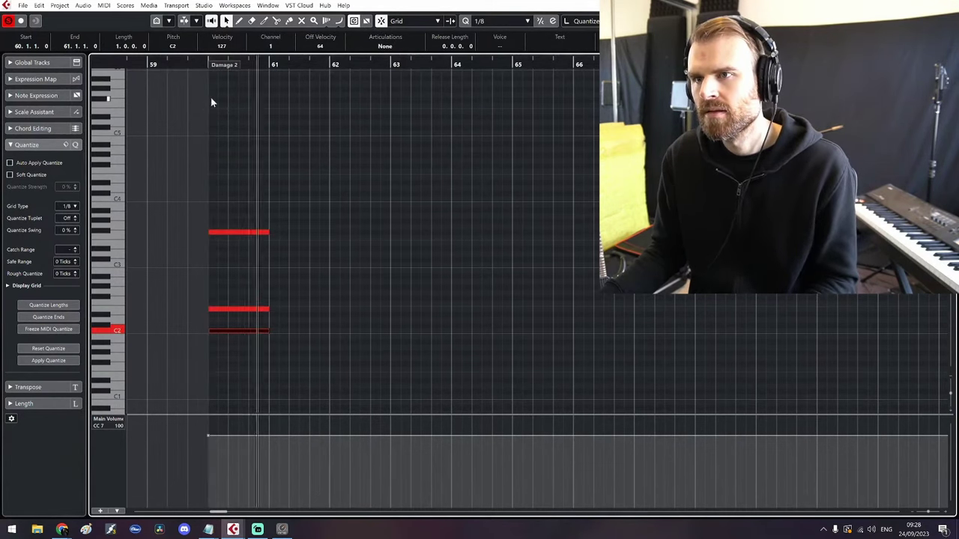
key("space")
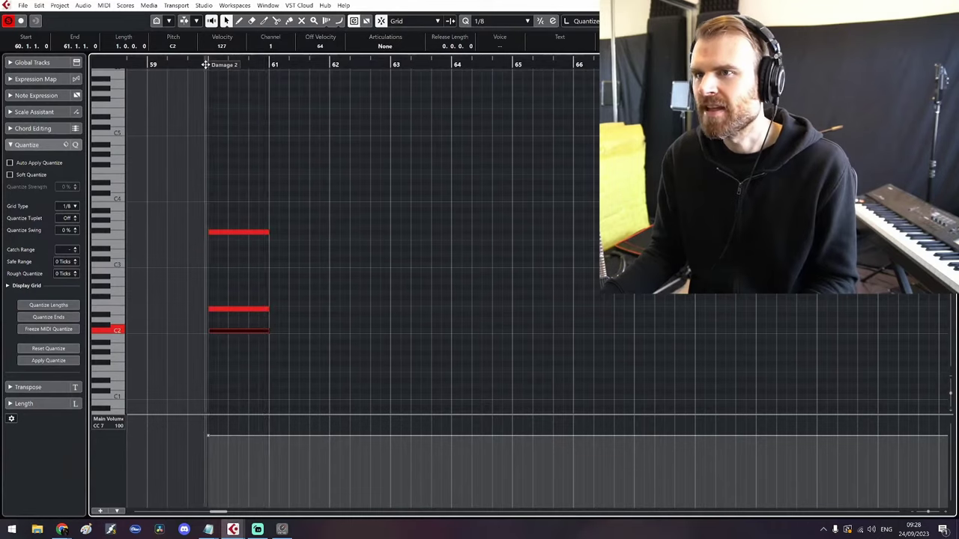
left_click(209, 64)
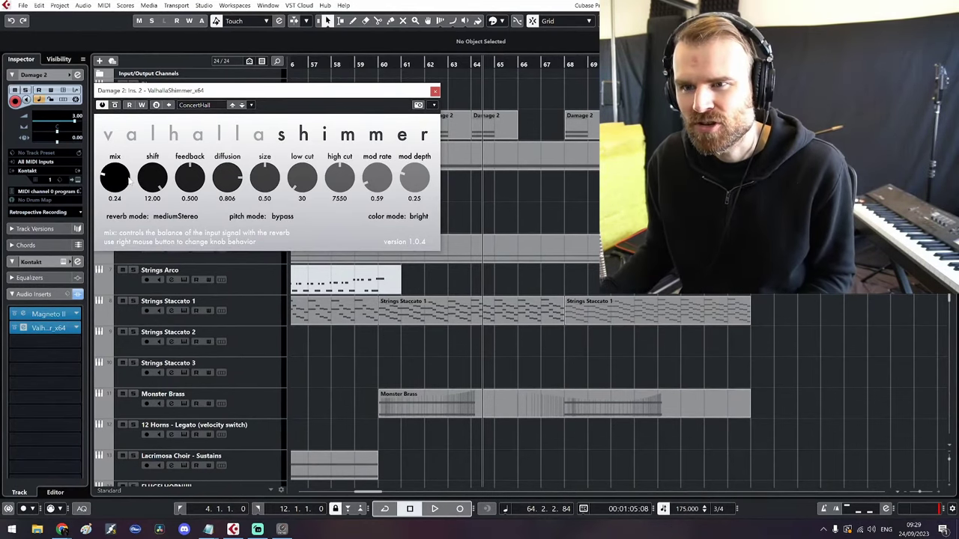
Close the ValhallaShimmer reverb, toggle the Damage 2 track's solo and play the percussion
left_click(435, 92)
key("s")
key("space")
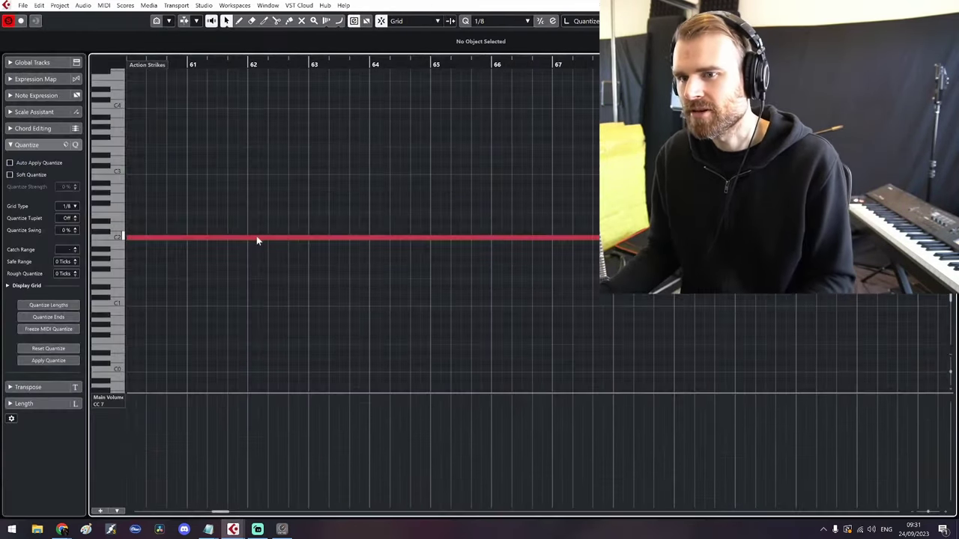
Play the section from about bar 59 to bar 75 and set the Damage 2 track's volume to 2
key("space")
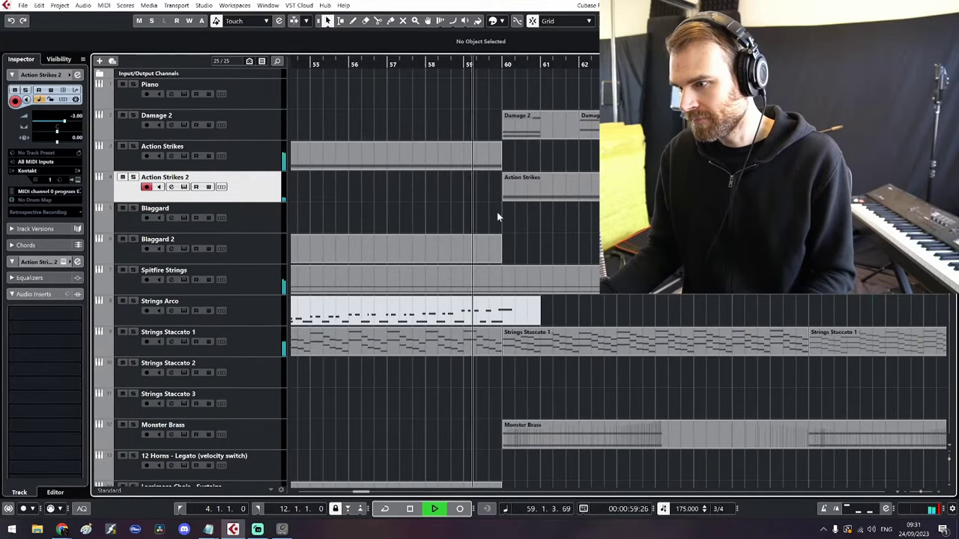
scroll(570, 232, "down", 3)
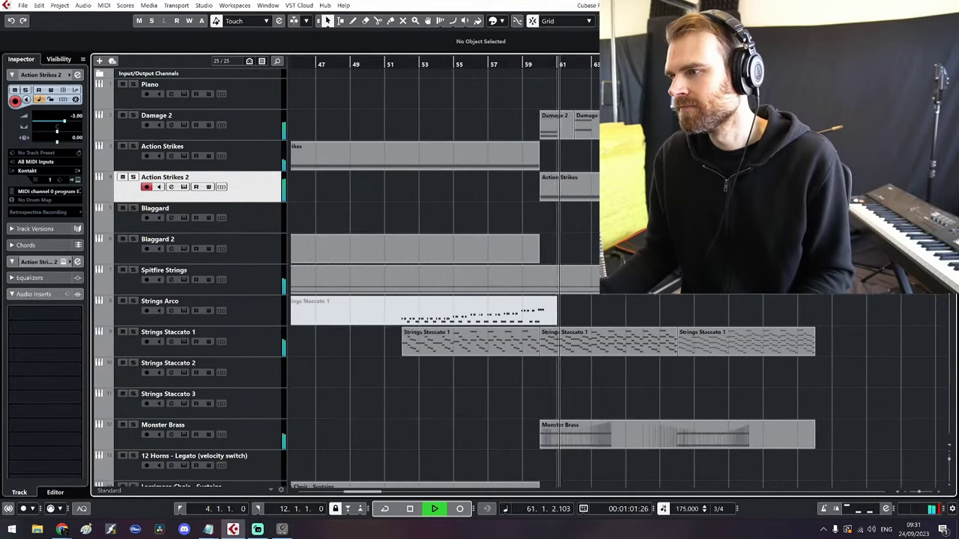
scroll(448, 231, "down", 2)
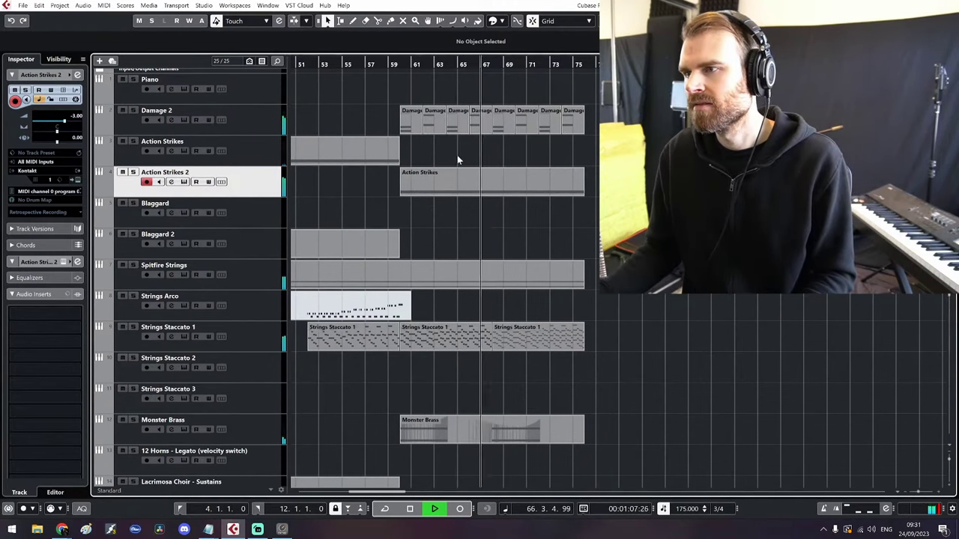
left_click(213, 128)
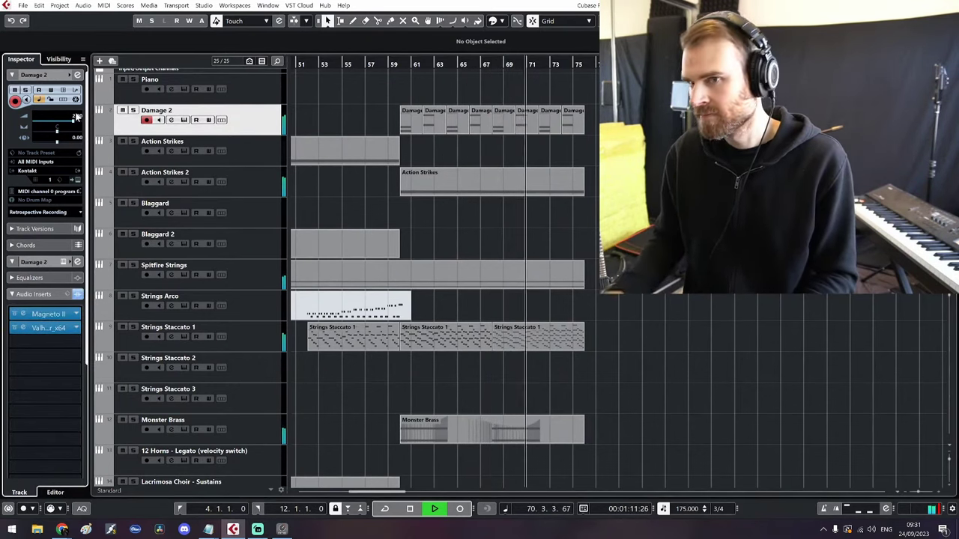
scroll(447, 215, "down", 2)
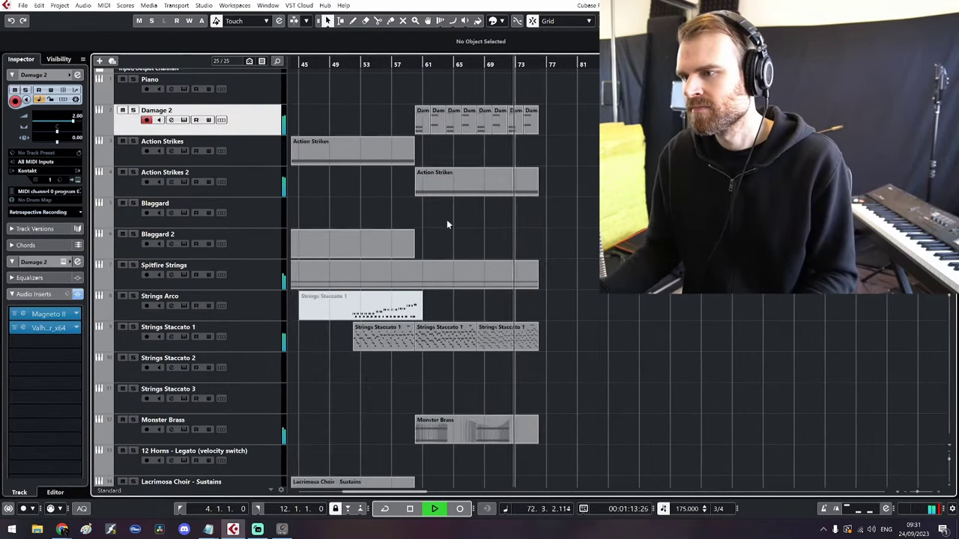
scroll(464, 202, "down", 2)
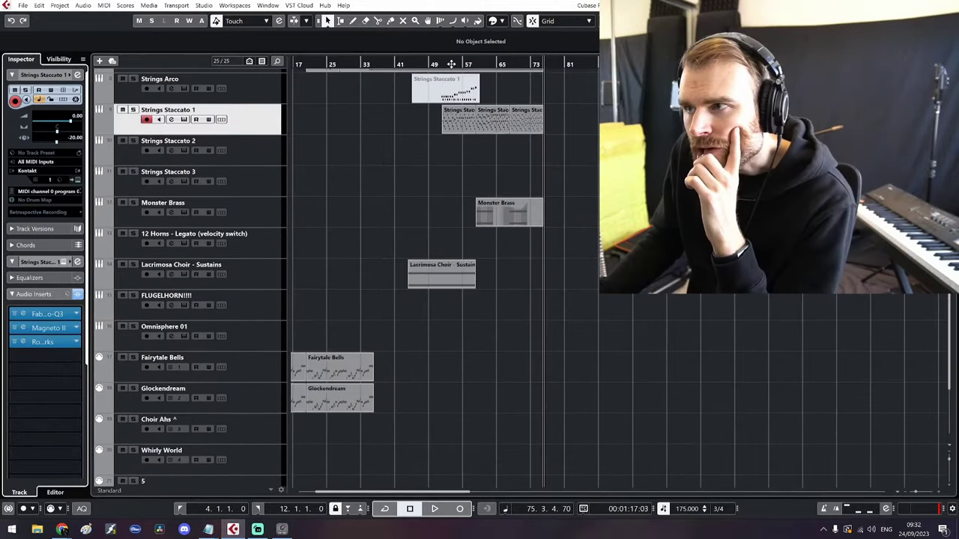
Play from bar 54 and insert the melody performed on 12 Horns - Legato from the retrospective recording
left_click(451, 64)
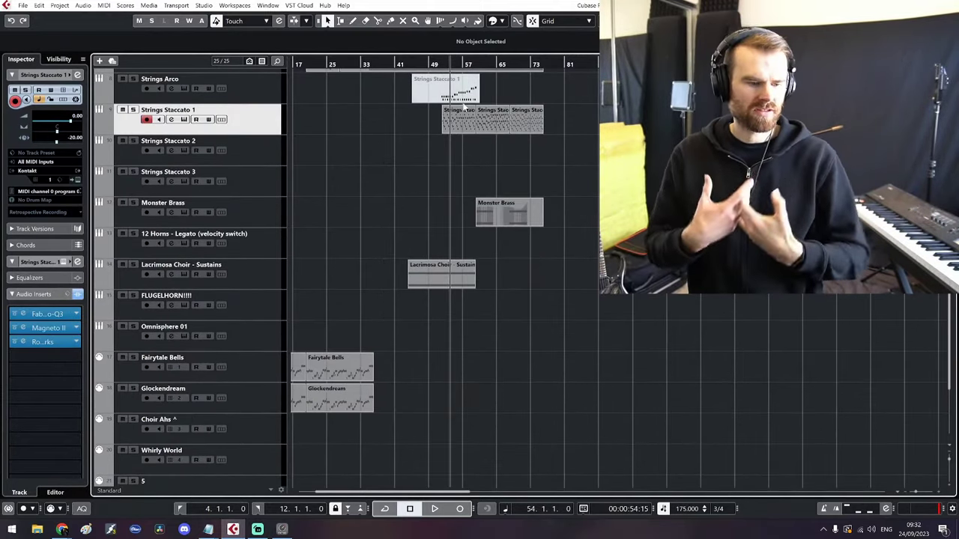
key("space")
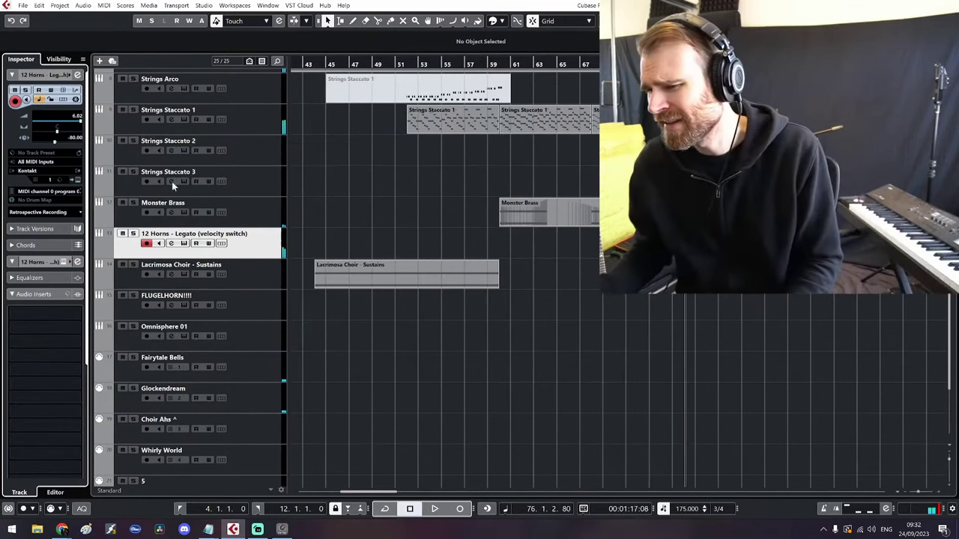
left_click(487, 510)
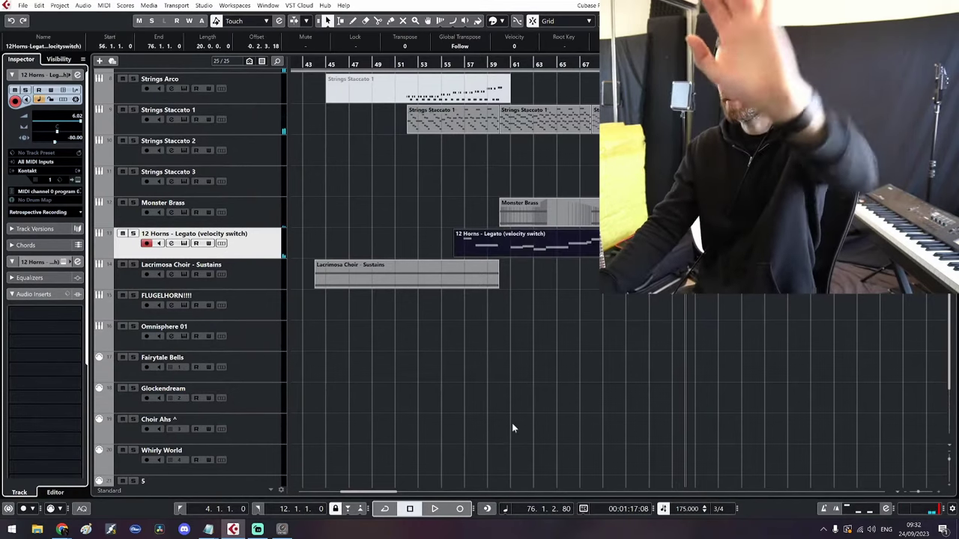
Open the 12 Horns - Legato part and delete the stray notes before bar 61
double_click(517, 241)
left_click_drag(222, 304, 140, 172)
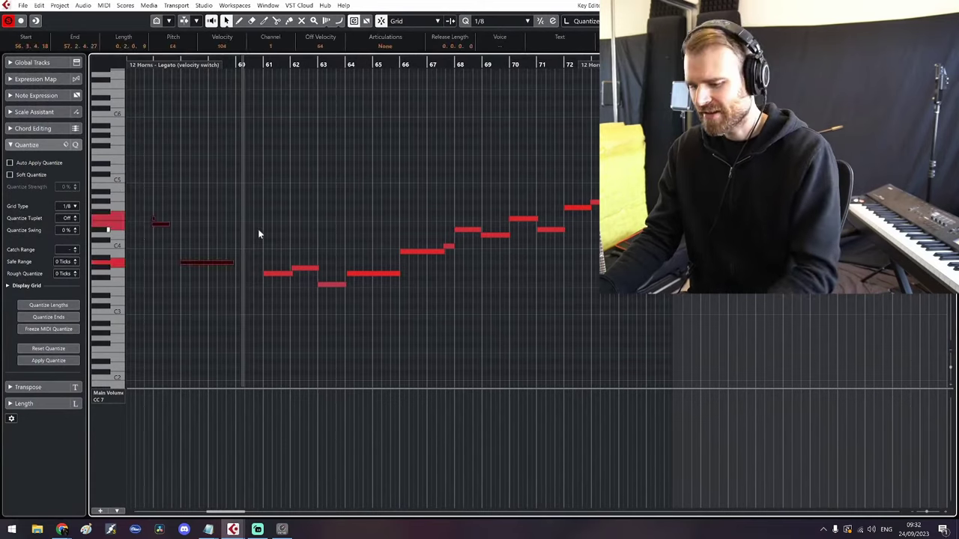
key("Delete")
Select all remaining horn notes and quantize their ends to the 1/8 grid
scroll(307, 171, "left", 1)
scroll(299, 193, "up", 2)
key("ctrl+a")
scroll(298, 195, "down", 1)
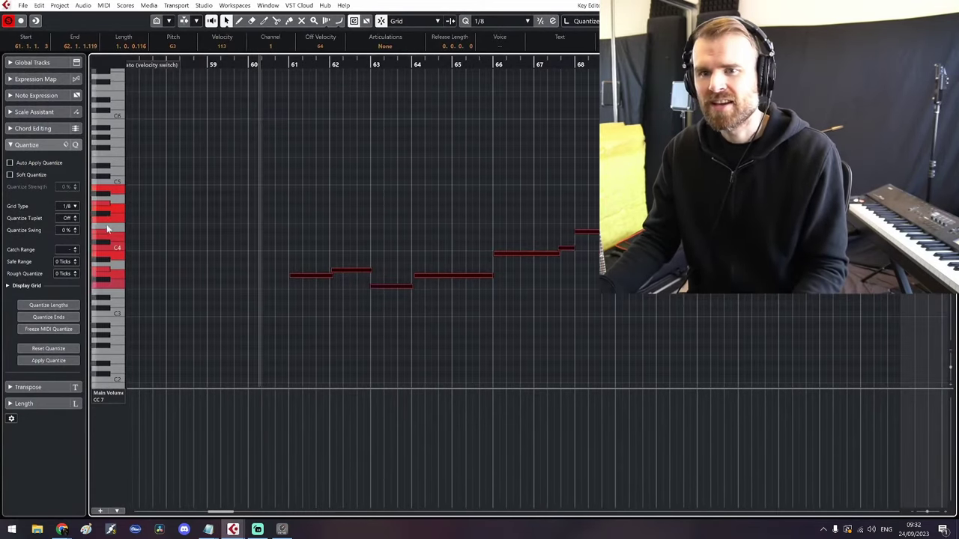
left_click(50, 317)
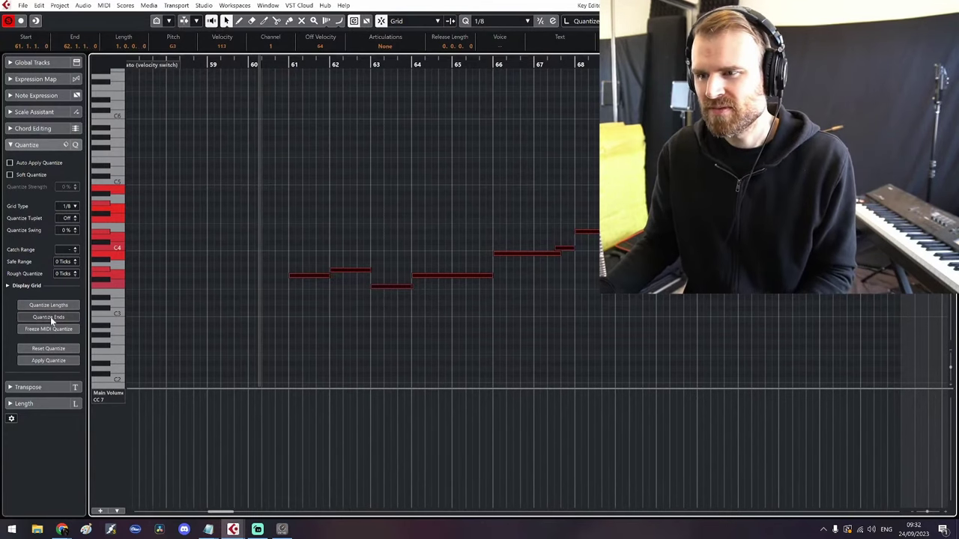
scroll(476, 304, "down", 1)
left_click(499, 279)
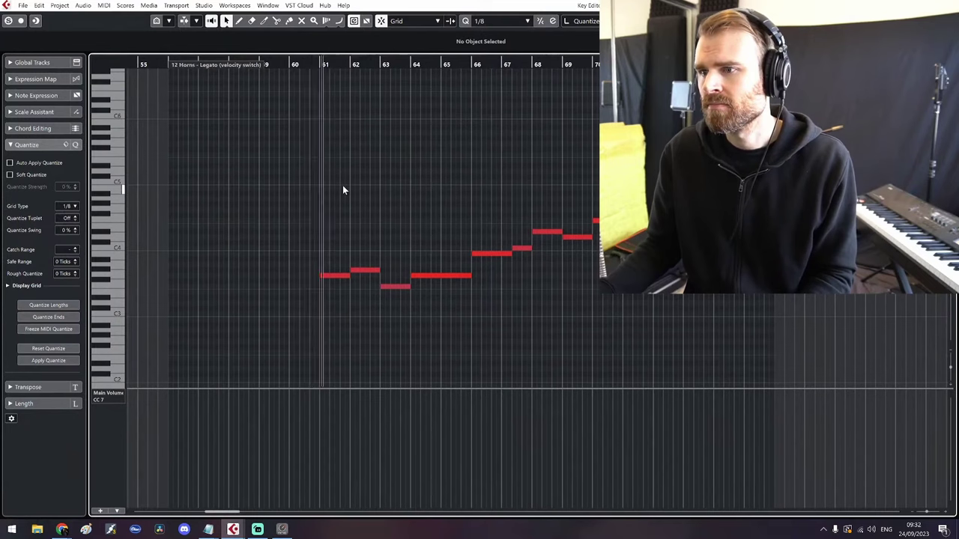
Shorten the horn note at bar 66 to one bar and make the following note a D4 filling bar 67
scroll(384, 213, "down", 2)
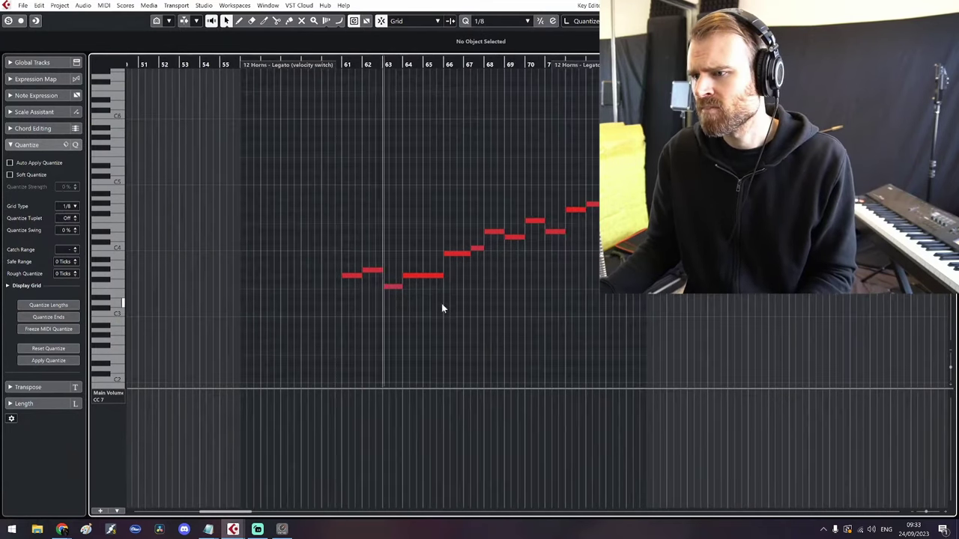
left_click_drag(441, 301, 310, 310)
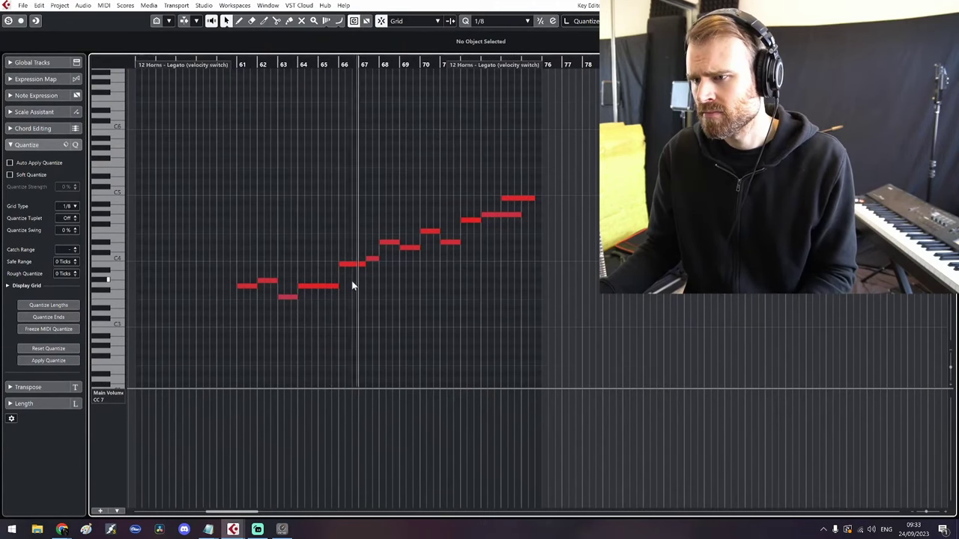
scroll(359, 267, "up", 2)
left_click(360, 264)
mouse_move(371, 257)
left_mouse_down()
mouse_move(361, 259)
mouse_move(368, 245)
left_mouse_up()
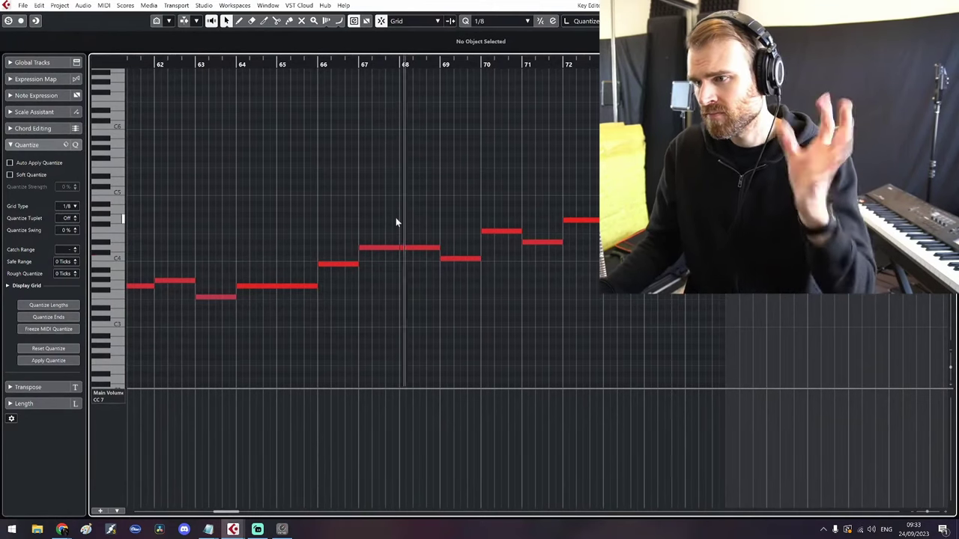
Play through the horn melody and set its final note to G4 from bar 74 to bar 76
left_click_drag(482, 278, 469, 278)
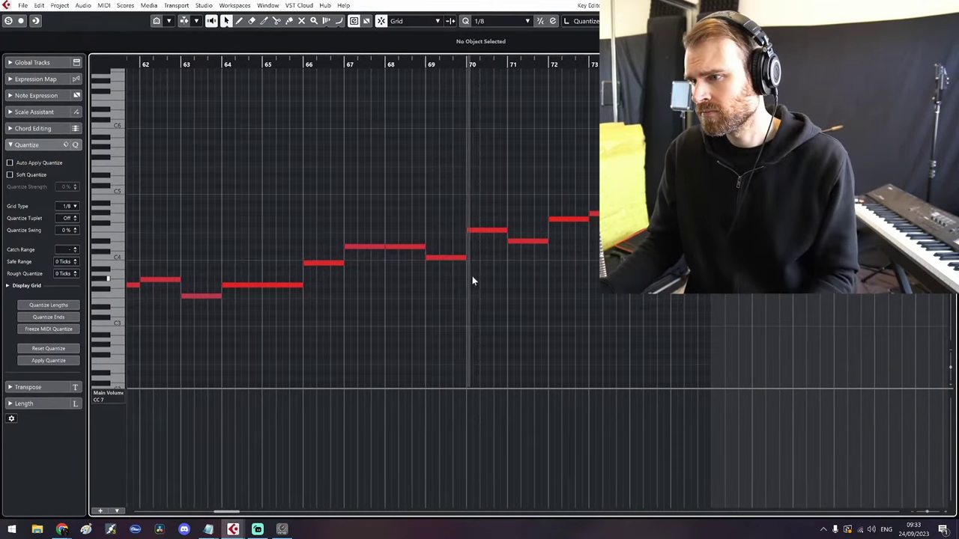
scroll(480, 256, "down", 2)
scroll(480, 257, "up", 2)
scroll(492, 256, "down", 1)
scroll(492, 256, "up", 1)
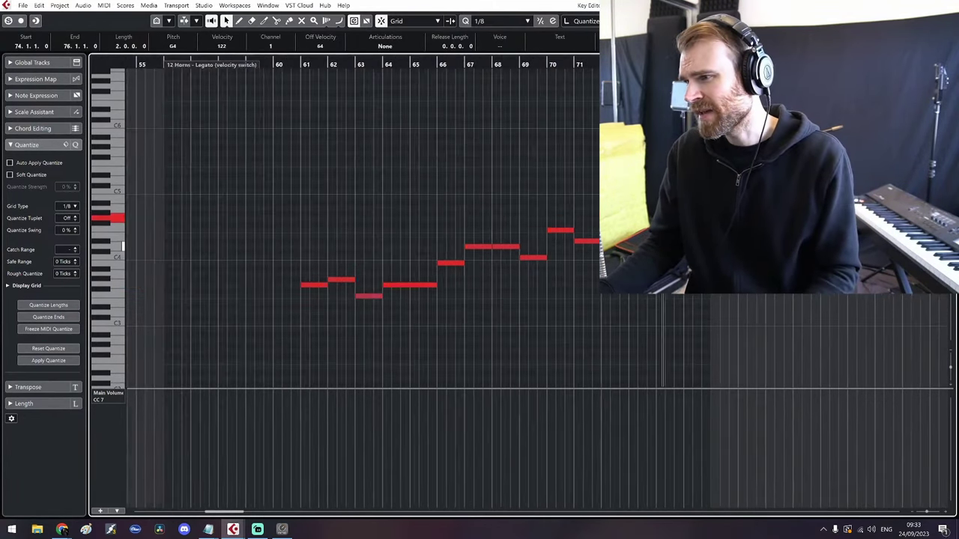
Select the whole horn melody and transpose it down one octave
scroll(704, 246, "down", 2)
left_click_drag(702, 323, 344, 162)
key("shift+Down")
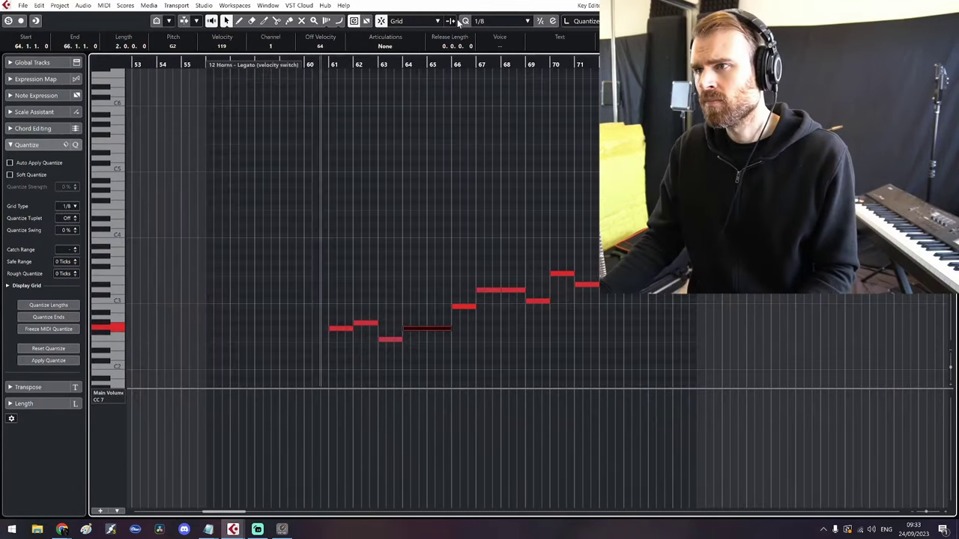
Set the quantize value to 1/4 and clear the horn note selection
left_click(495, 22)
left_click(495, 66)
scroll(461, 247, "up", 2)
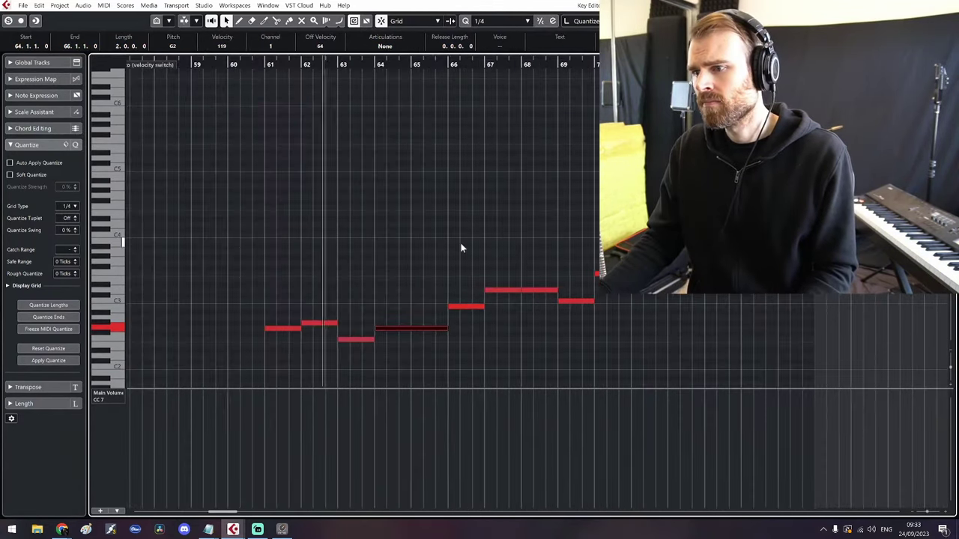
left_click(492, 265)
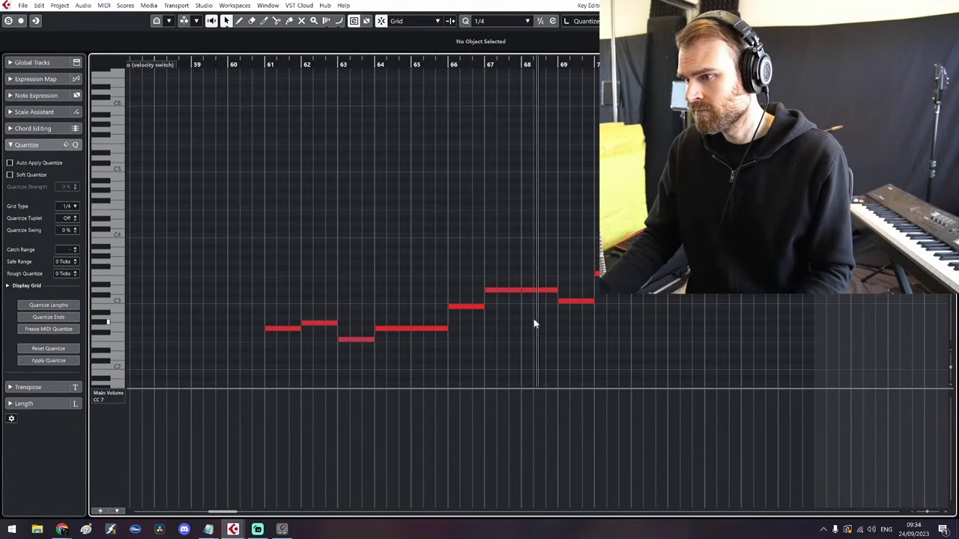
Copy the horn note at bar 66 up a semitone to C3 and play from bar 66
left_click_drag(648, 325, 447, 291)
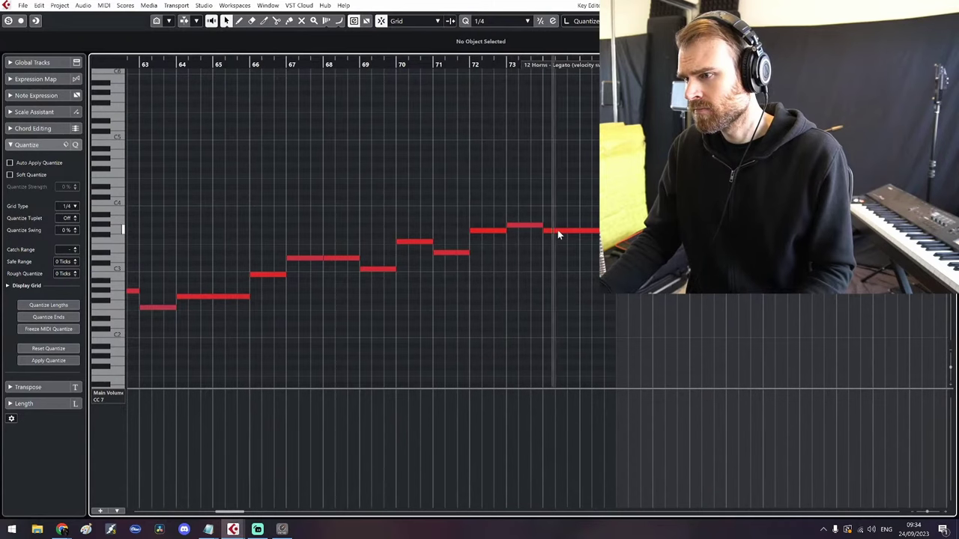
left_click_drag(259, 250, 432, 230)
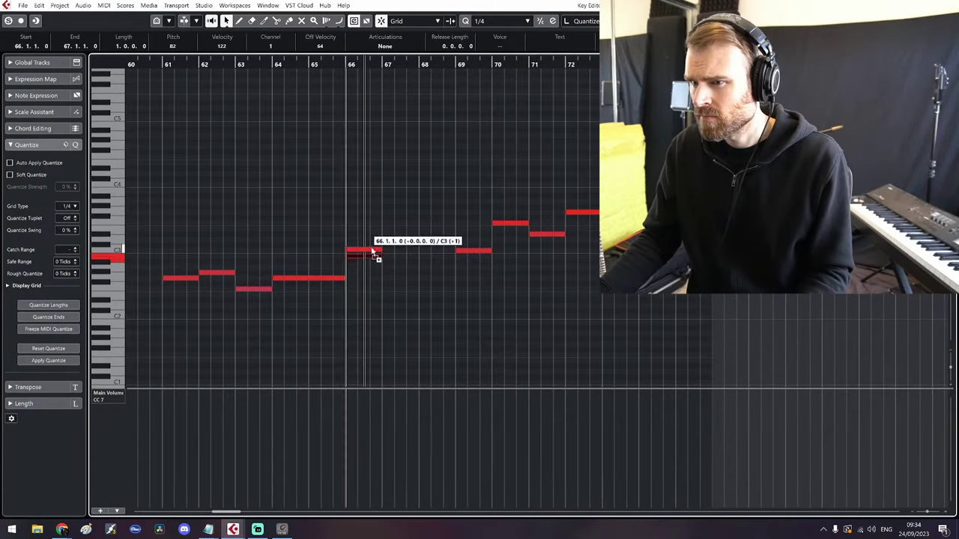
left_click_drag(374, 256, 373, 250)
left_click(345, 63)
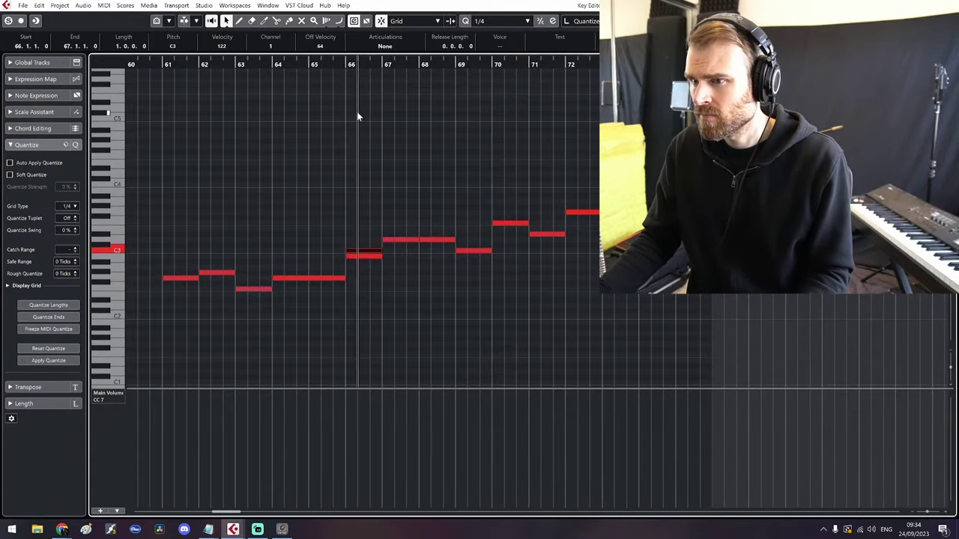
Layer a second horn voice over the melody from bar 67, with D3 held from bar 70 to 72, and play it
left_click(397, 239)
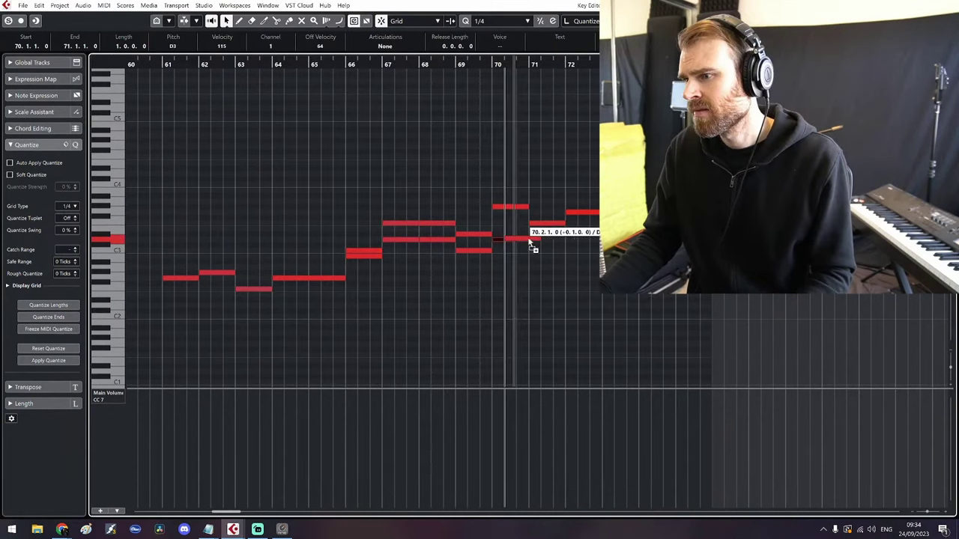
left_click_drag(529, 239, 560, 239)
left_click(519, 234)
left_click(530, 239)
left_click_drag(459, 66, 458, 65)
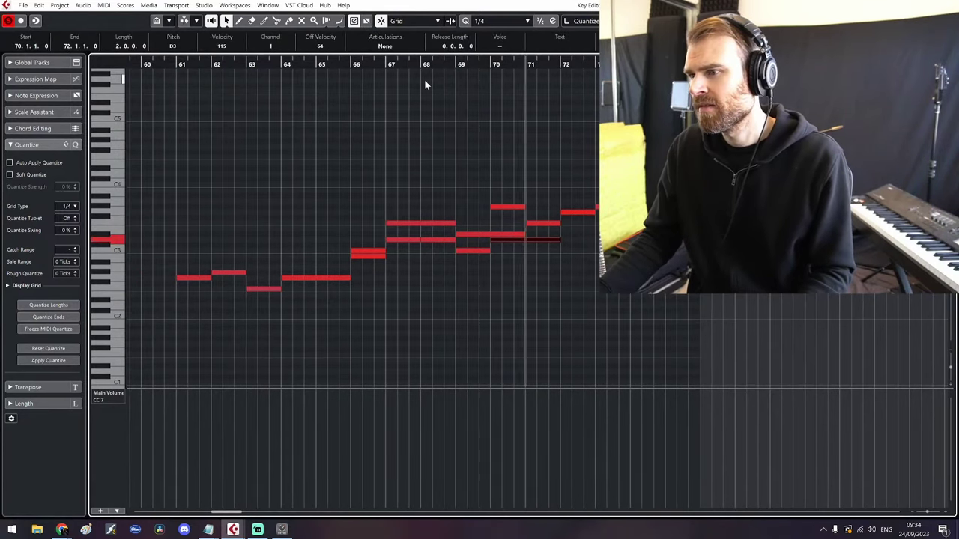
left_click_drag(386, 63, 386, 67)
key("s")
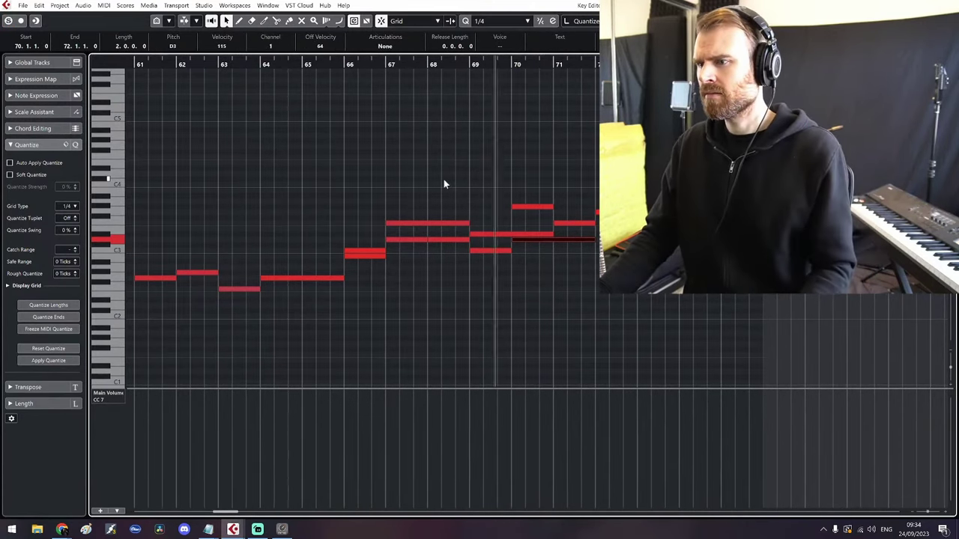
Add upper horn notes C4 from bar 72 to 74 and D4 from bar 74 to 76, and play the passage
scroll(559, 266, "down", 2)
left_click_drag(572, 291, 445, 310)
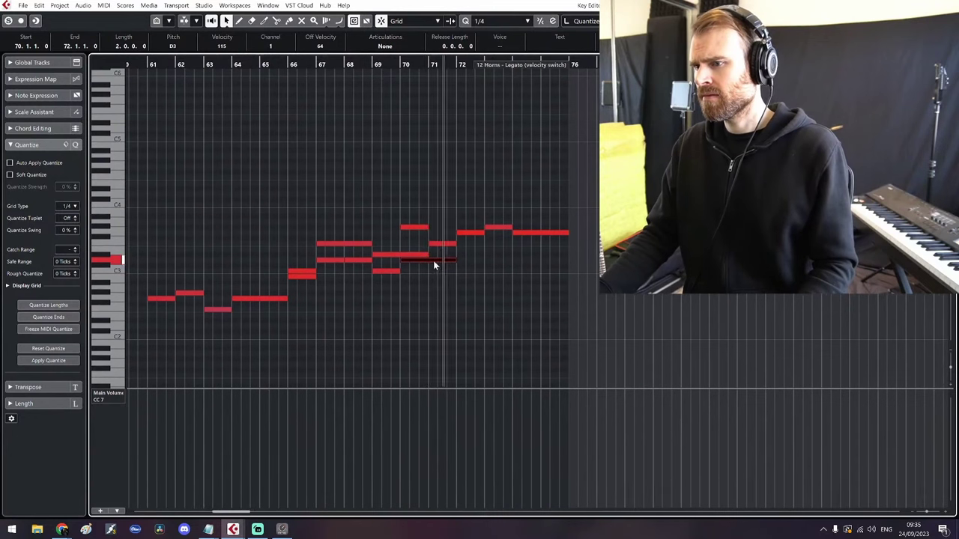
left_click_drag(476, 203, 520, 196)
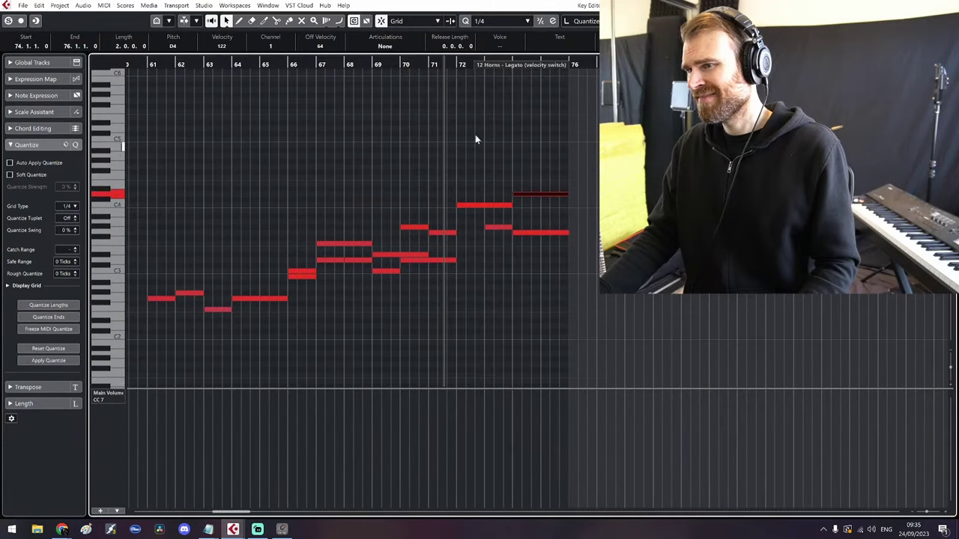
left_click(314, 64)
key("space")
scroll(395, 307, "up", 1)
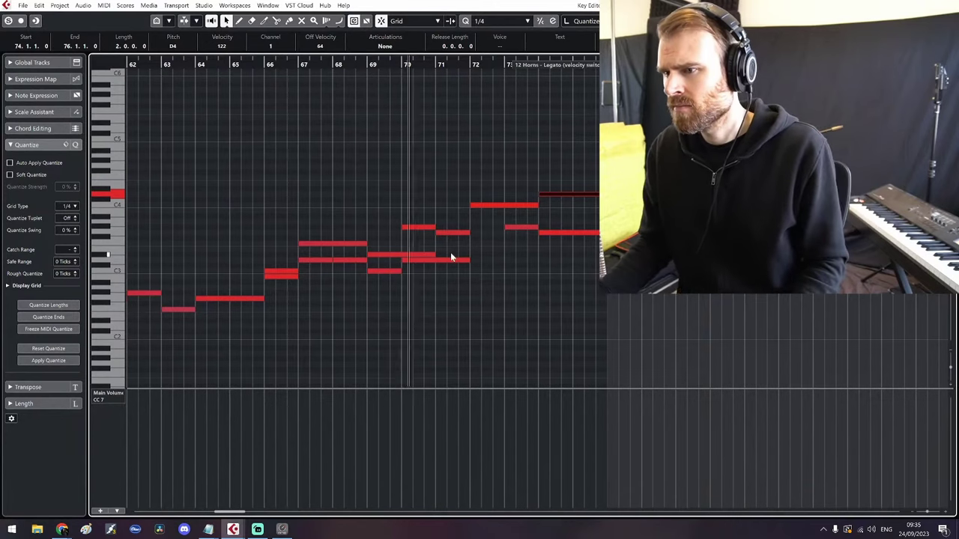
left_click_drag(451, 255, 404, 256)
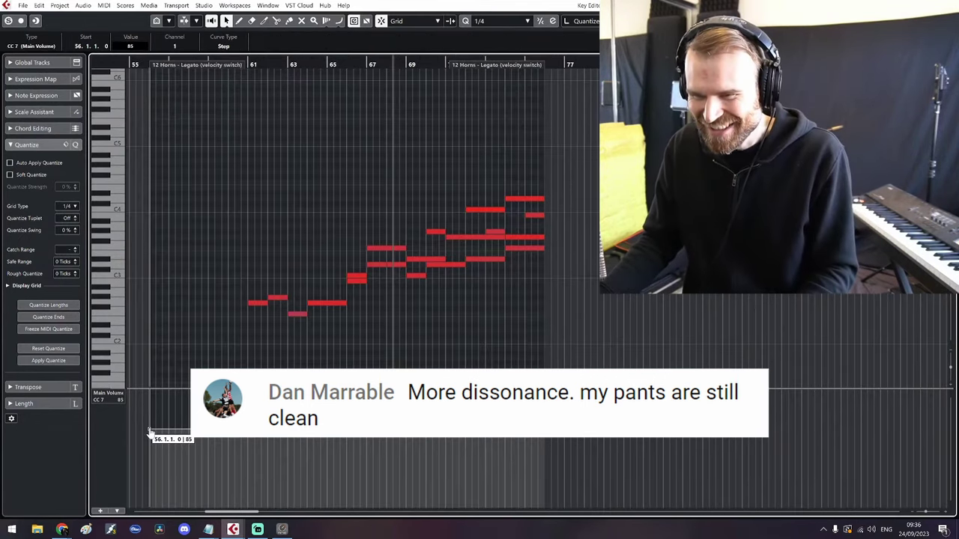
Set the horn part's main volume (CC 7) at bar 56 to 80 and return to the project
left_click_drag(149, 433, 149, 437)
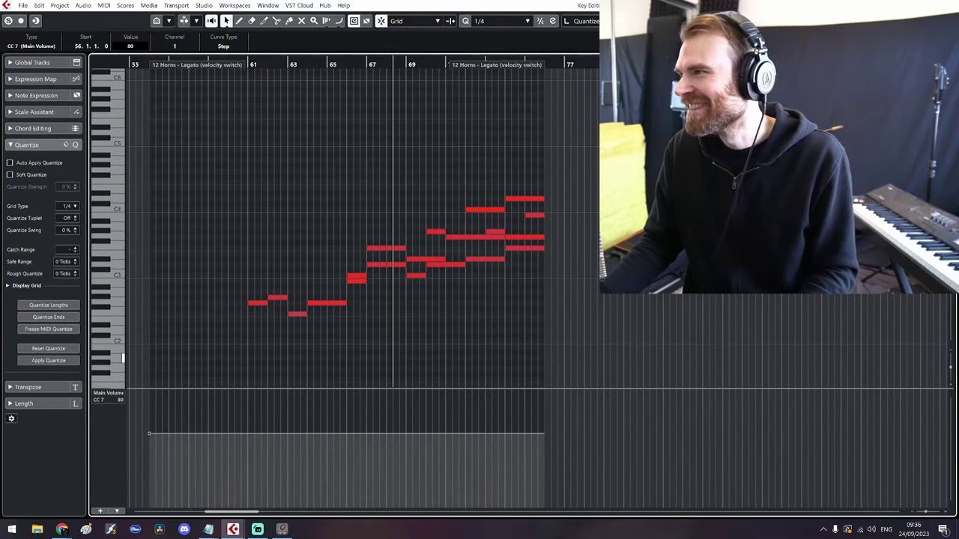
key("Return")
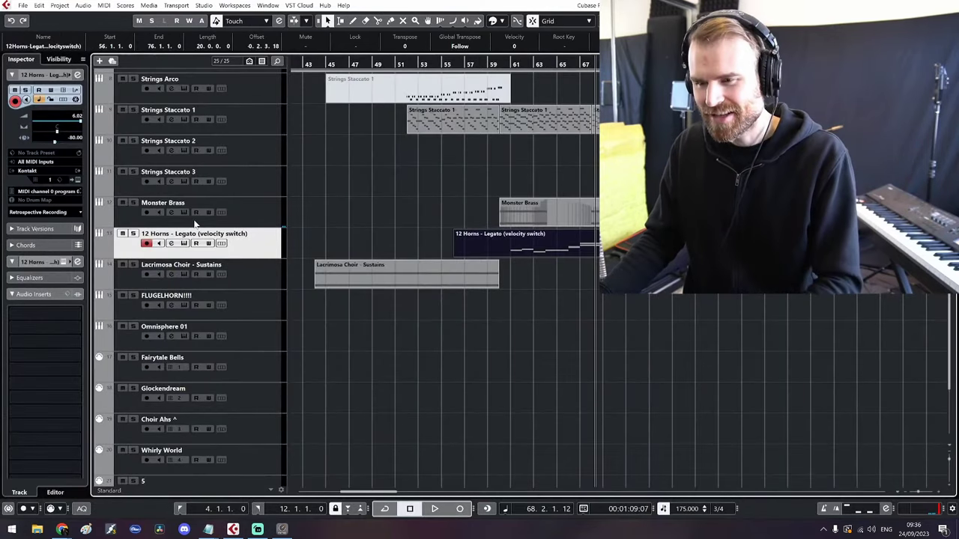
Copy the Monster Brass channel's Magneto II and ValhallaShimmer inserts to 12 Horns and adjust the reverb mix with the horns soloed
key("F3")
left_click(581, 76)
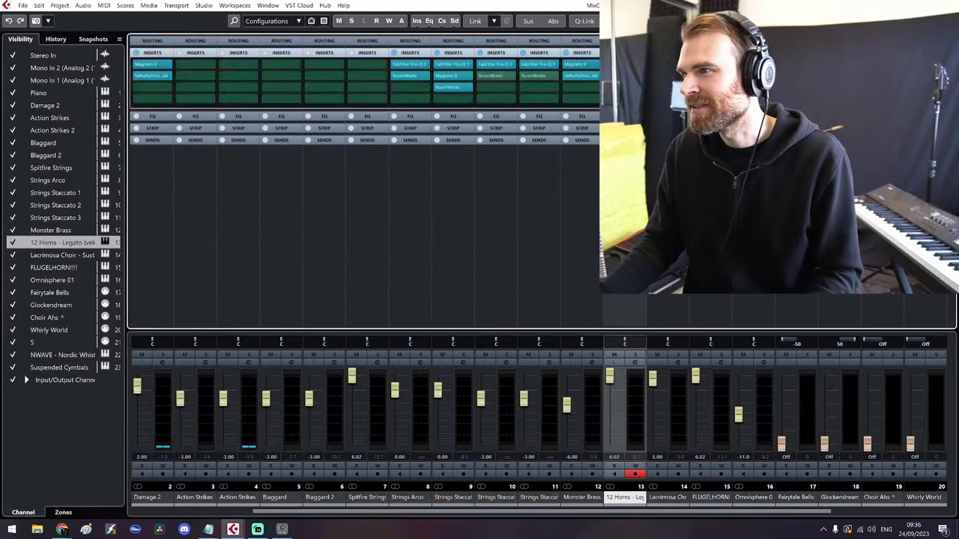
left_click_drag(581, 76, 625, 75)
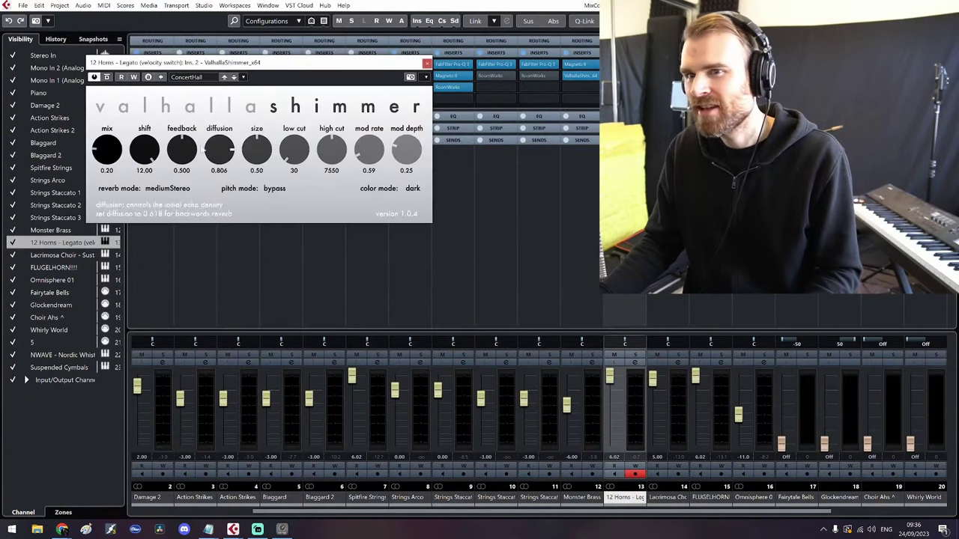
left_click(413, 190)
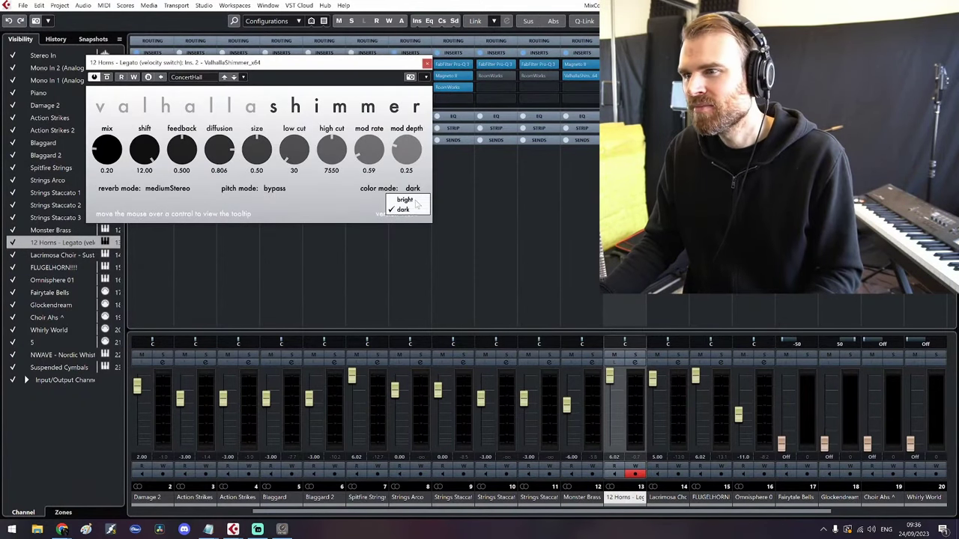
left_click(427, 63)
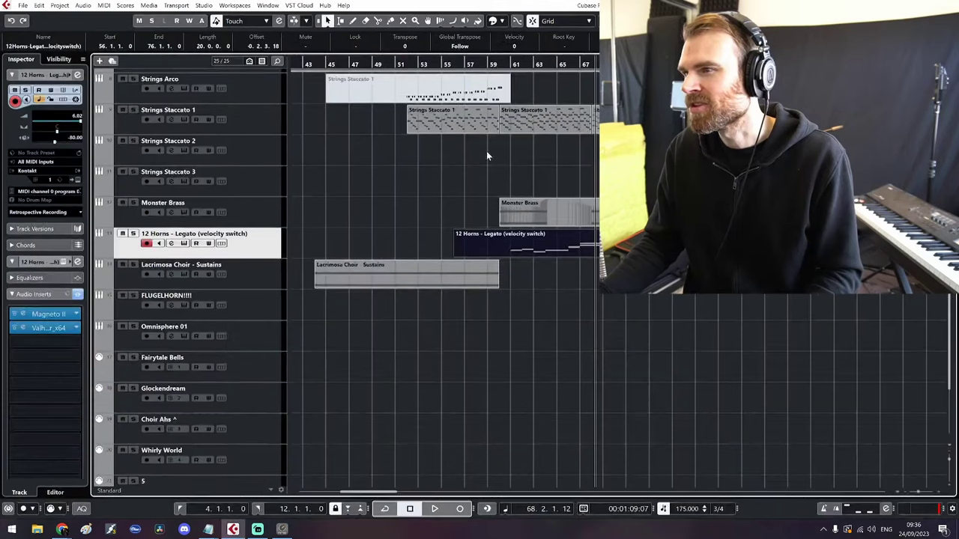
key("F3")
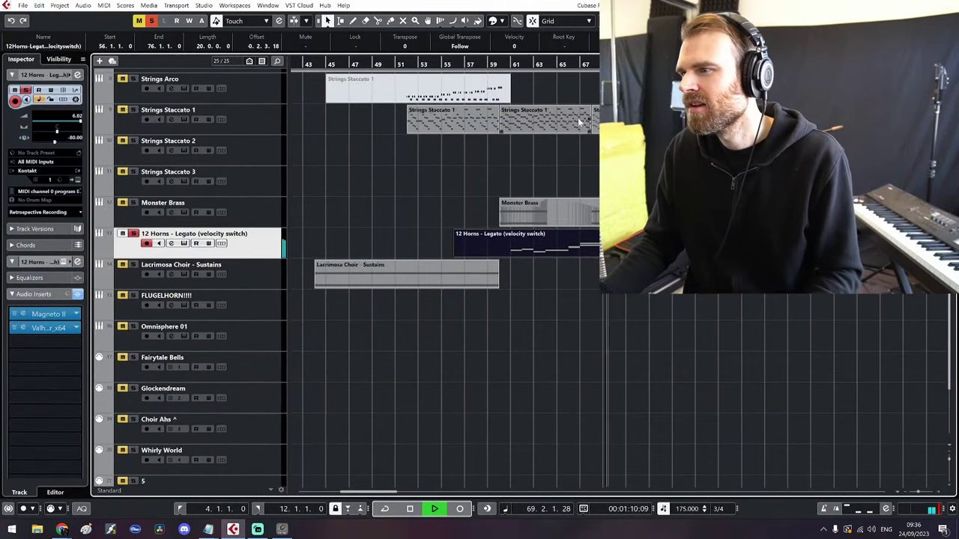
left_click(47, 327)
left_click_drag(111, 156, 112, 161)
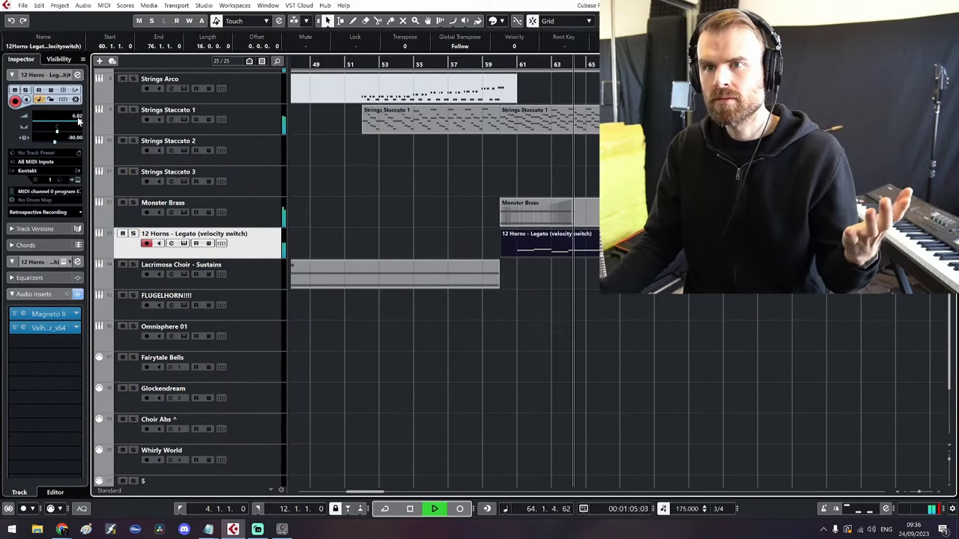
Set the horn part's main volume (CC 7) to 90 at bar 60 and draw a gradual rise across to bar 76
double_click(551, 239)
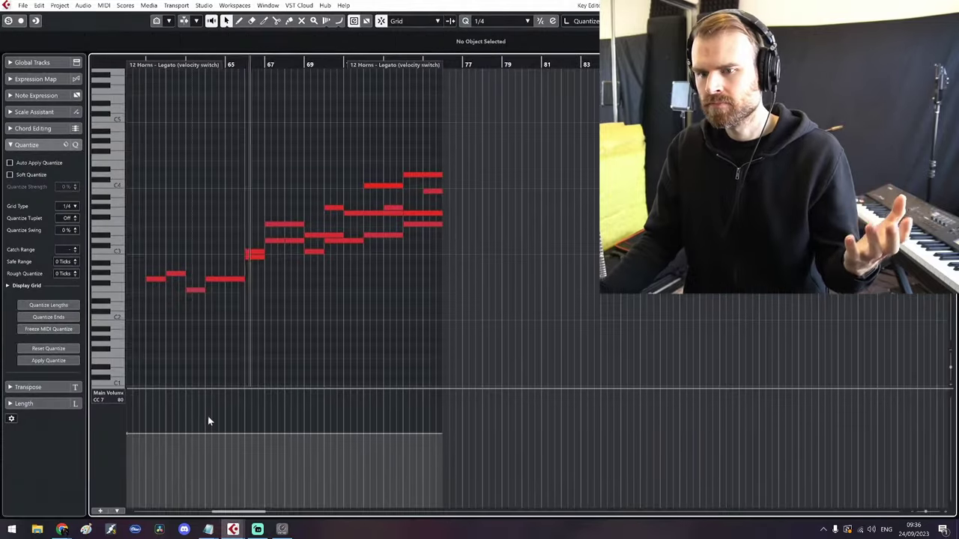
scroll(208, 416, "left", 2)
left_click_drag(207, 415, 283, 454)
left_click(138, 46)
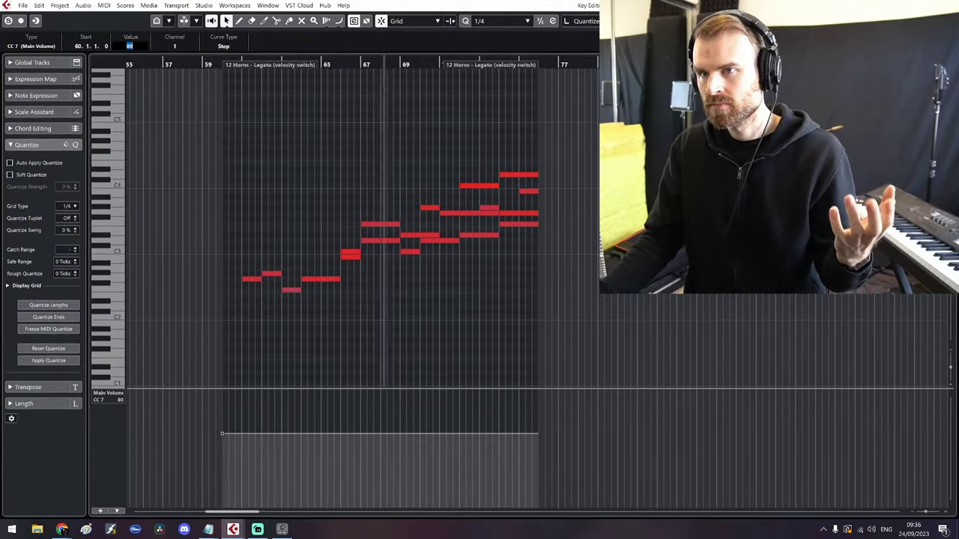
type("90")
key("Return")
key("space")
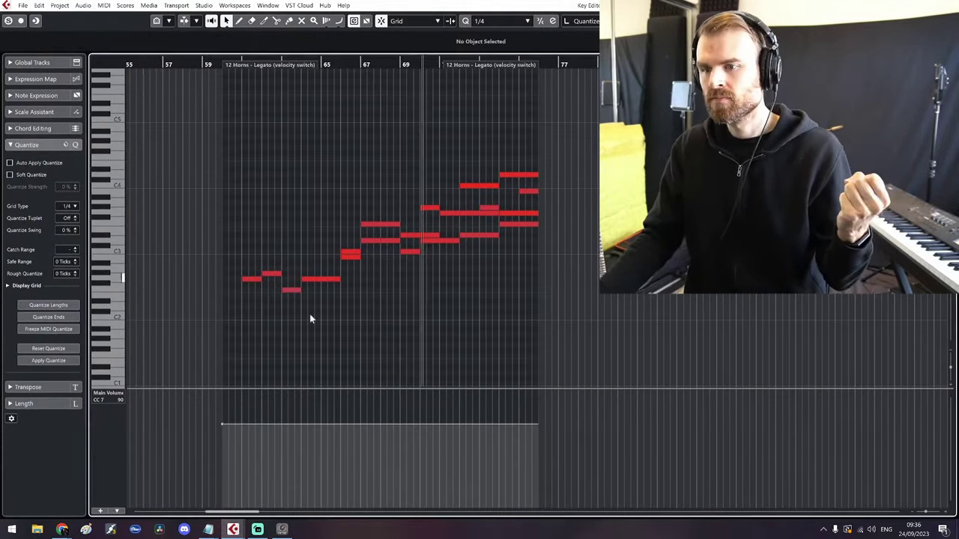
right_click(327, 419)
left_click(447, 414)
mouse_move(223, 424)
left_mouse_down()
mouse_move(445, 408)
mouse_move(534, 391)
mouse_move(539, 416)
left_mouse_up()
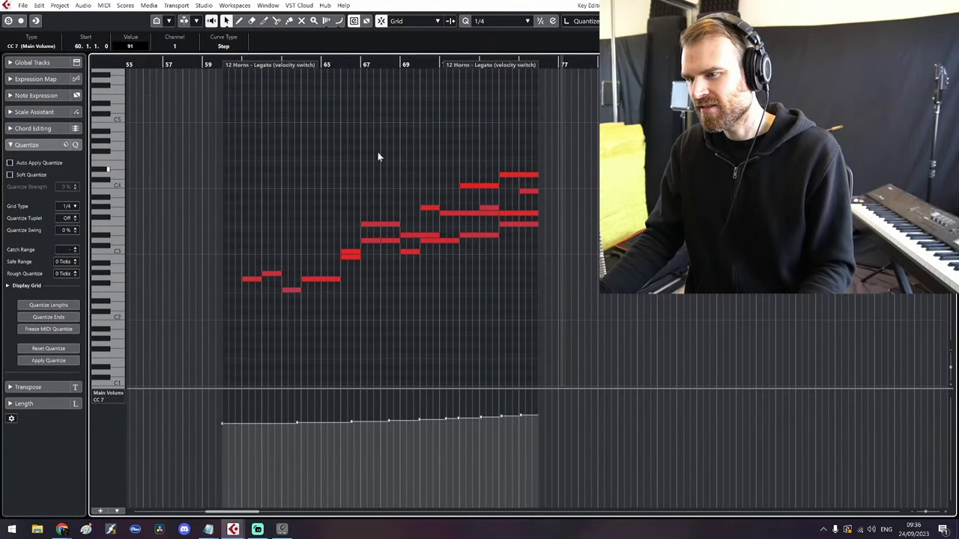
left_click(337, 227)
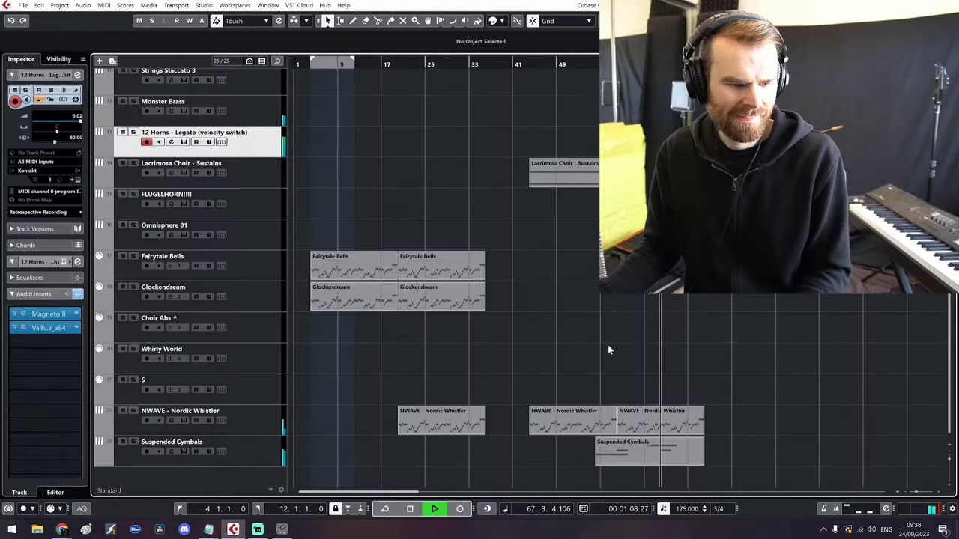
Examine the whole arrangement during playback, from the bells and cymbals up to the percussion and string tracks
key("g")
key("g")
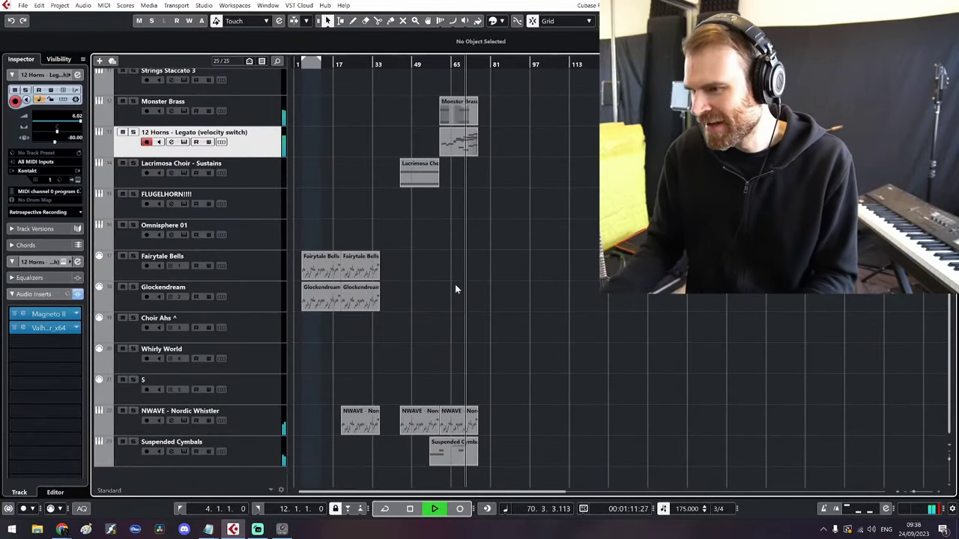
scroll(505, 394, "up", 5)
key("h")
key("h")
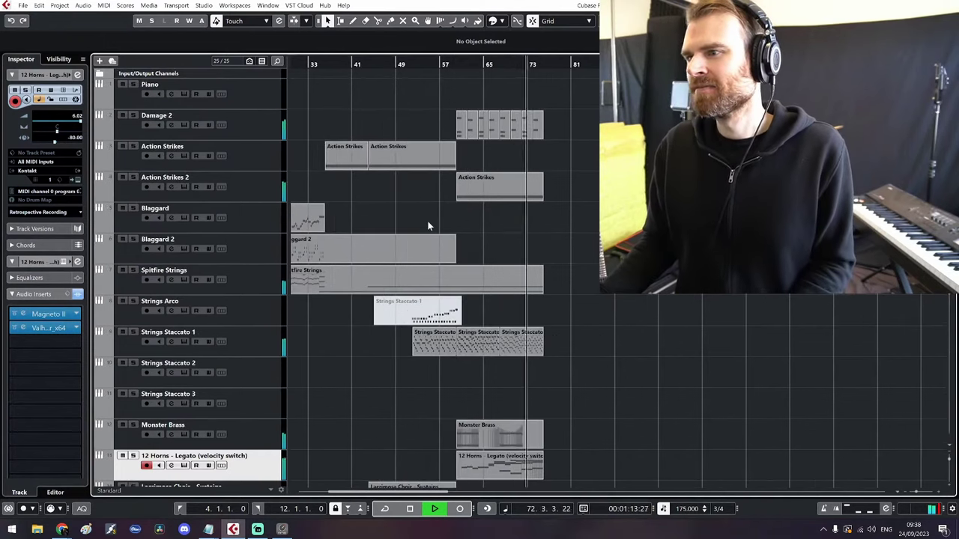
scroll(504, 216, "down", 1)
scroll(505, 217, "up", 8)
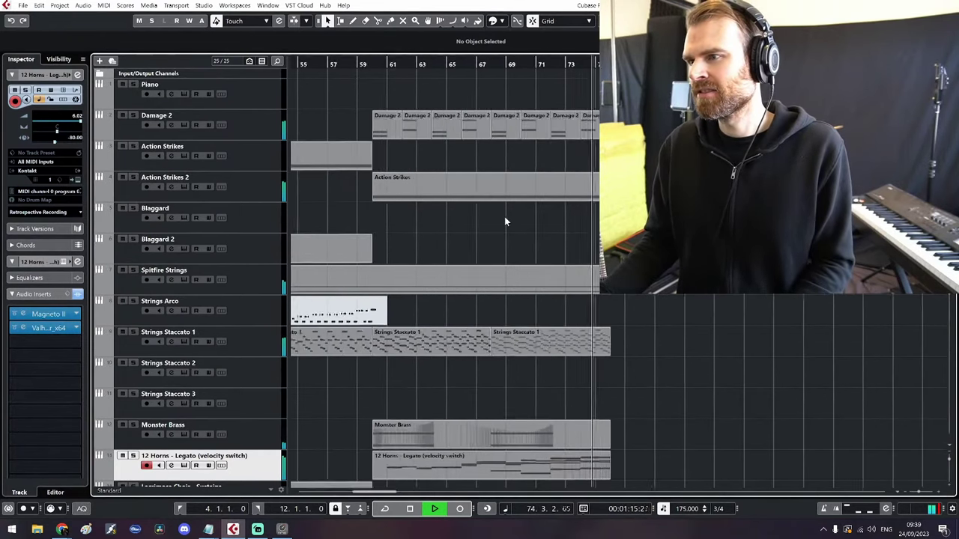
Stop playback and set the 12 Horns track volume to 4.50
left_click_drag(559, 252, 549, 83)
key("space")
left_click(230, 269)
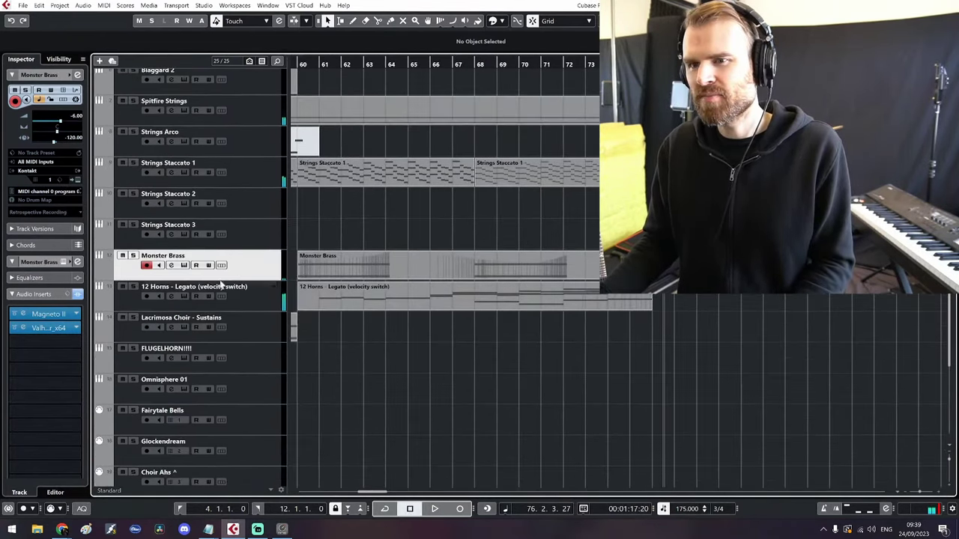
left_click(266, 303)
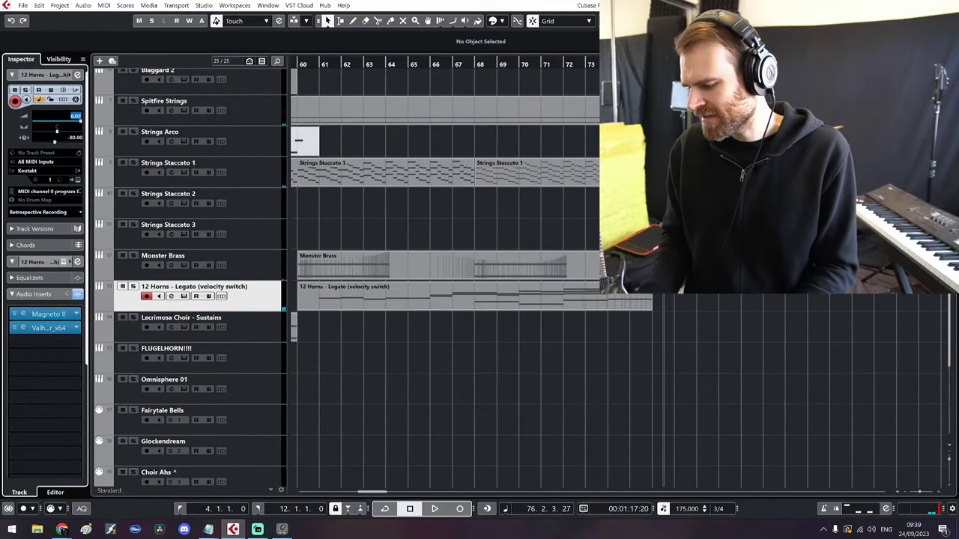
Open the Monster Brass part for note editing and play from bar 62
left_click(339, 274)
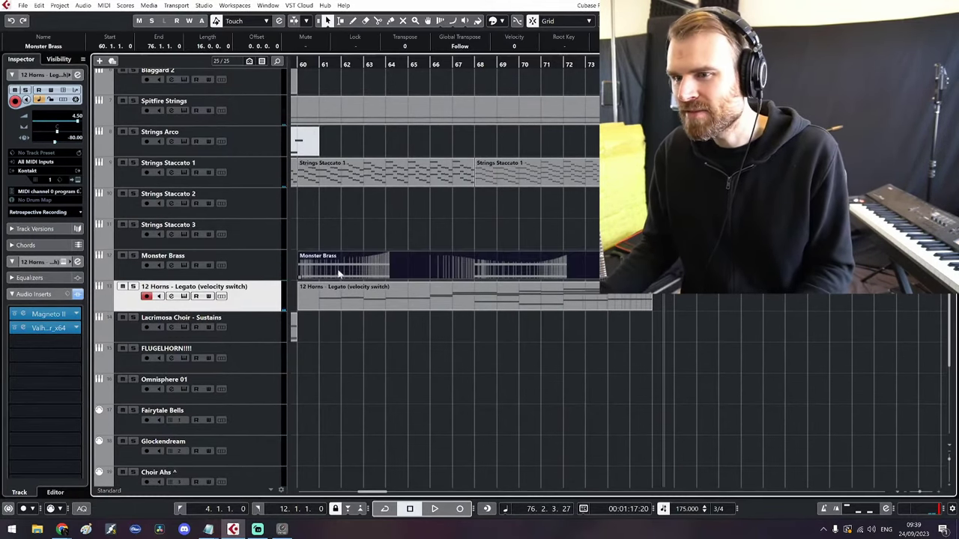
double_click(424, 266)
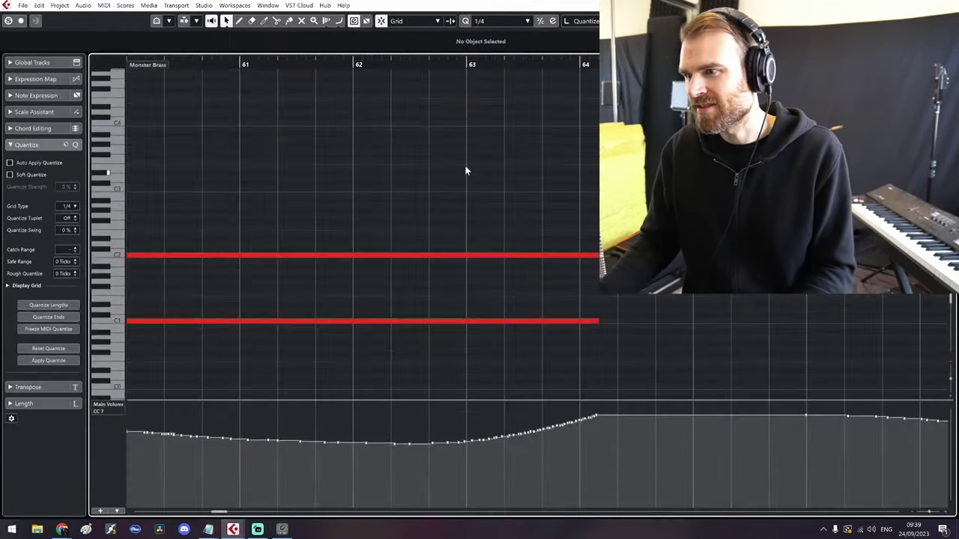
left_click(352, 63)
key("space")
Try a C3 note from bar 72 to 76 in the Monster Brass part, playing from bar 68, and delete it
scroll(515, 215, "down", 4)
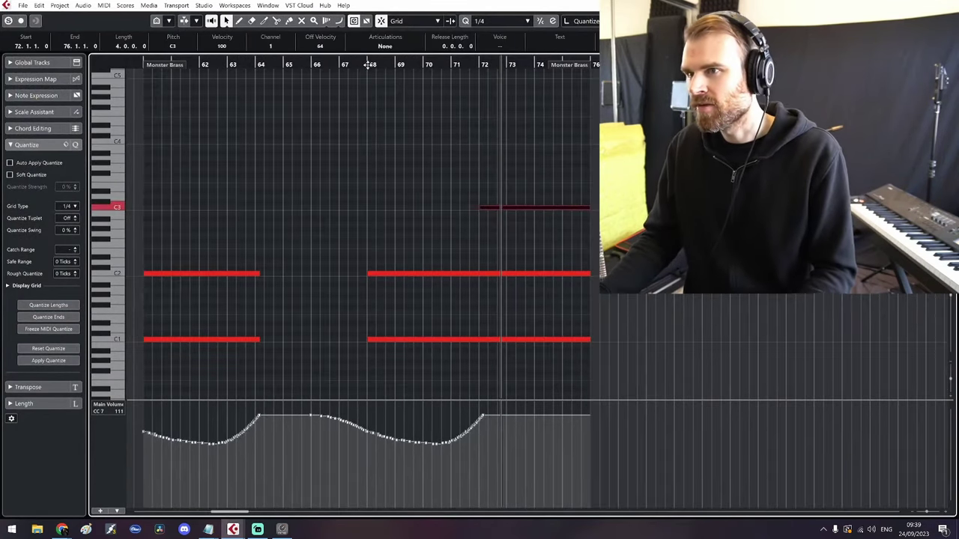
left_click(367, 65)
key("space")
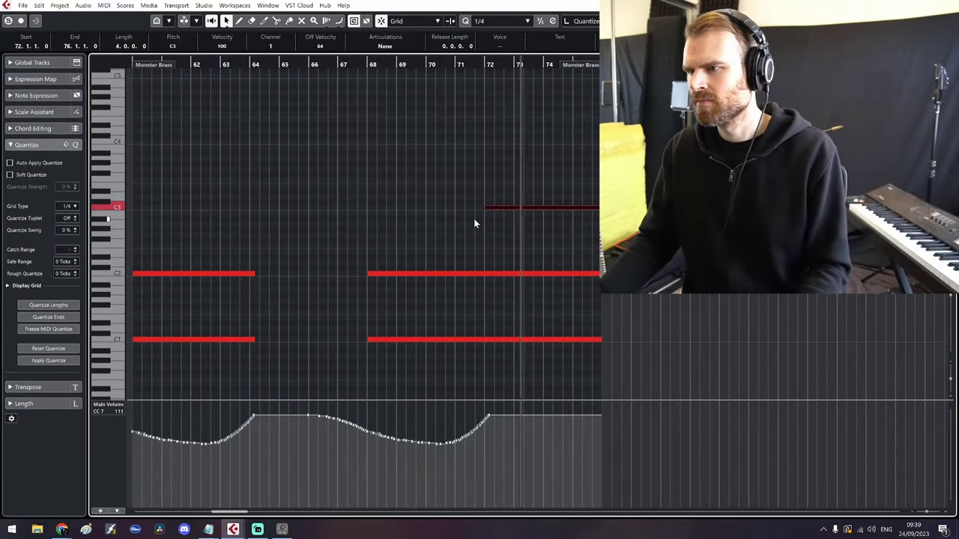
key("Delete")
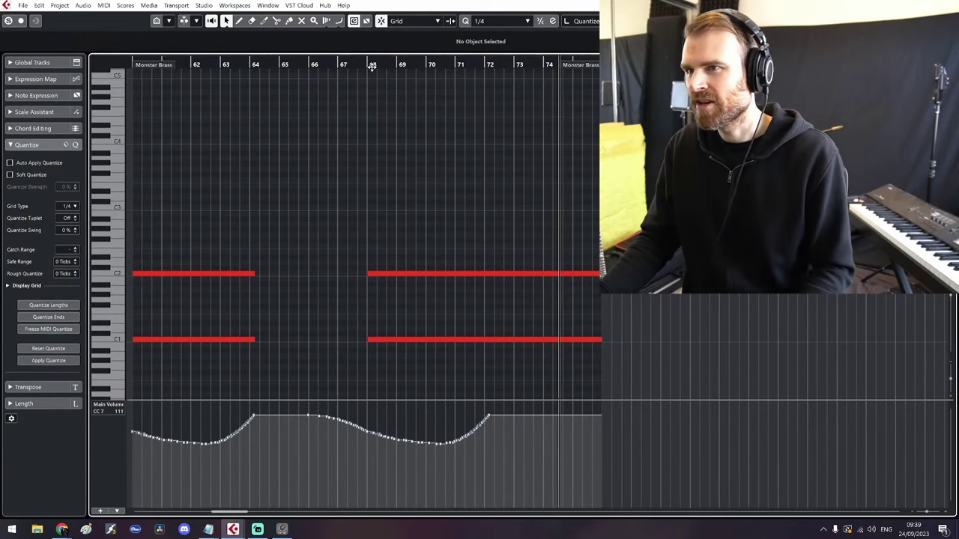
Redraw the Monster Brass main volume curve to rise to 96 at bar 72 and climb gradually to bar 76, and play from bar 68
left_click(371, 66)
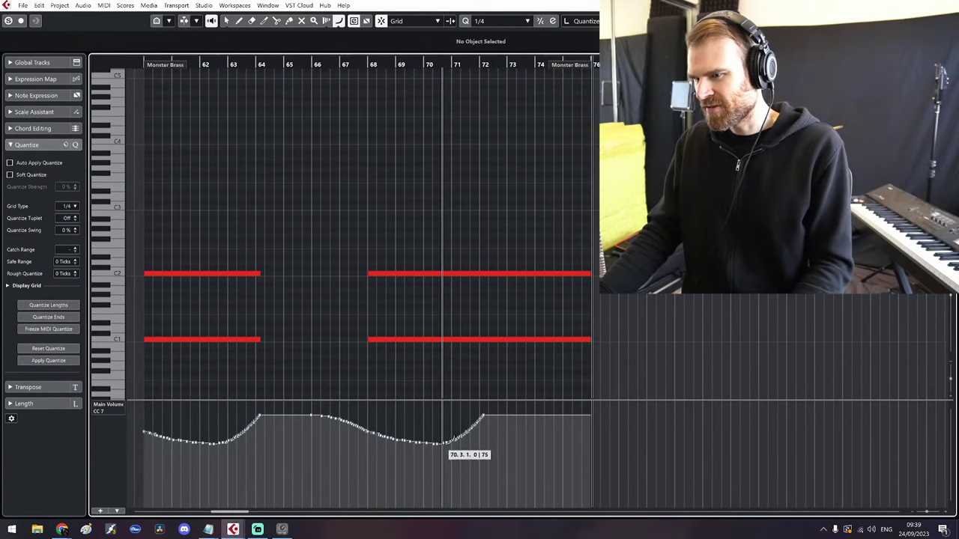
left_click_drag(440, 444, 479, 424)
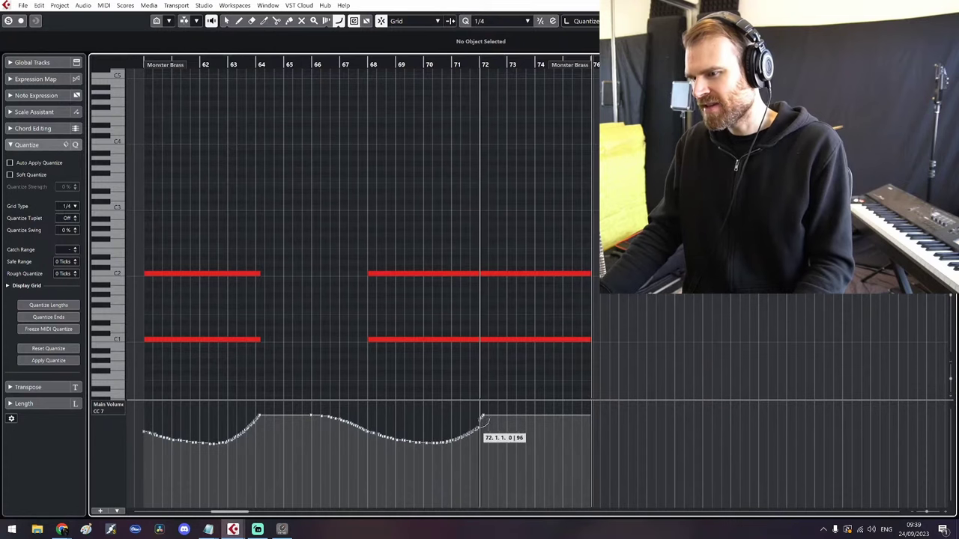
left_click_drag(482, 417, 592, 413)
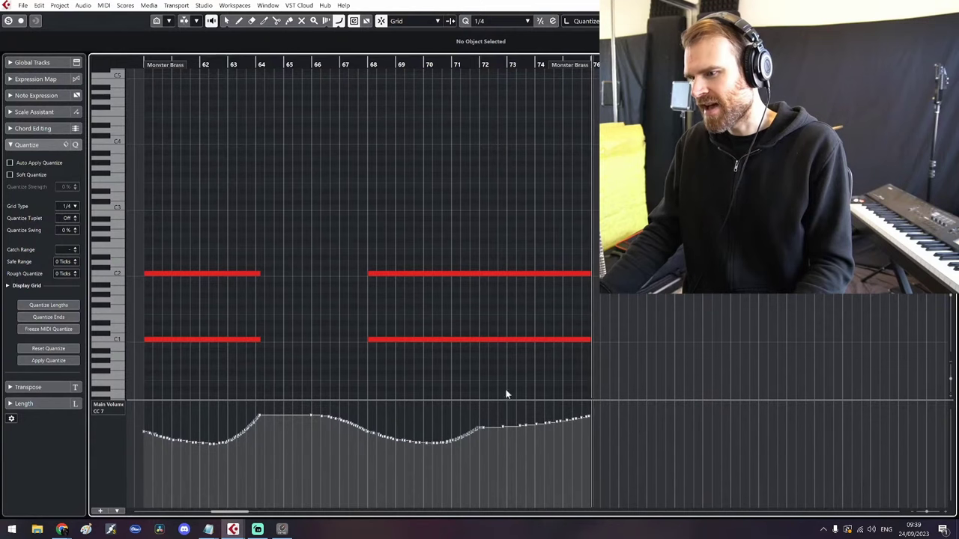
left_click(370, 61)
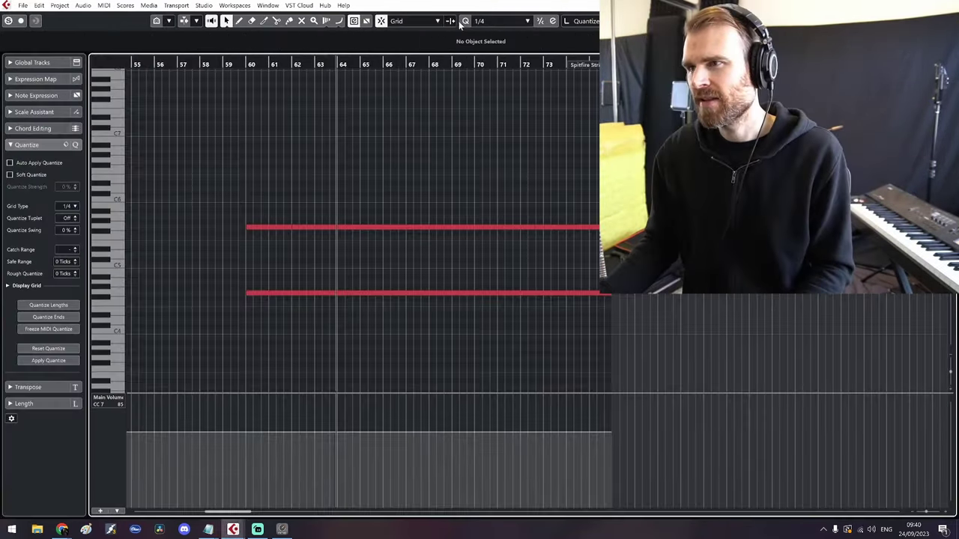
Set the grid to 1/1, split the Spitfire Strings upper G5 note every two bars and raise alternate pieces from bar 62 by a semitone
left_click(491, 21)
left_click(498, 30)
scroll(309, 218, "up", 2)
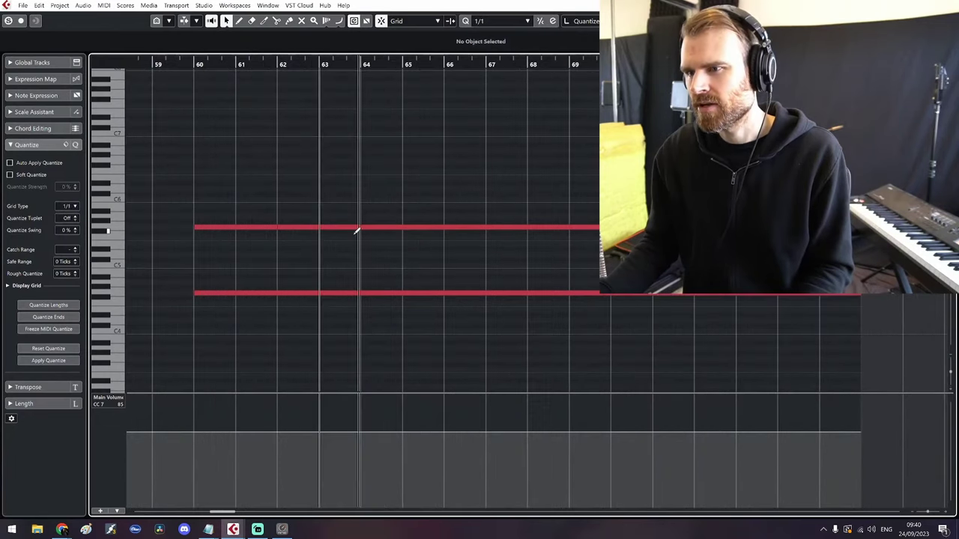
left_click(347, 226)
key("Up")
left_click(442, 227)
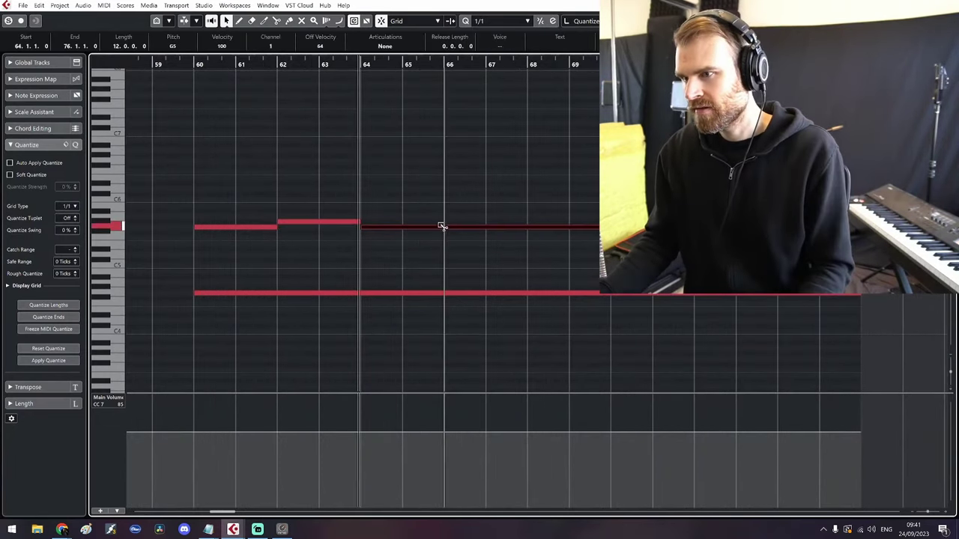
left_click(527, 228, "alt")
key("Up")
left_click(566, 226)
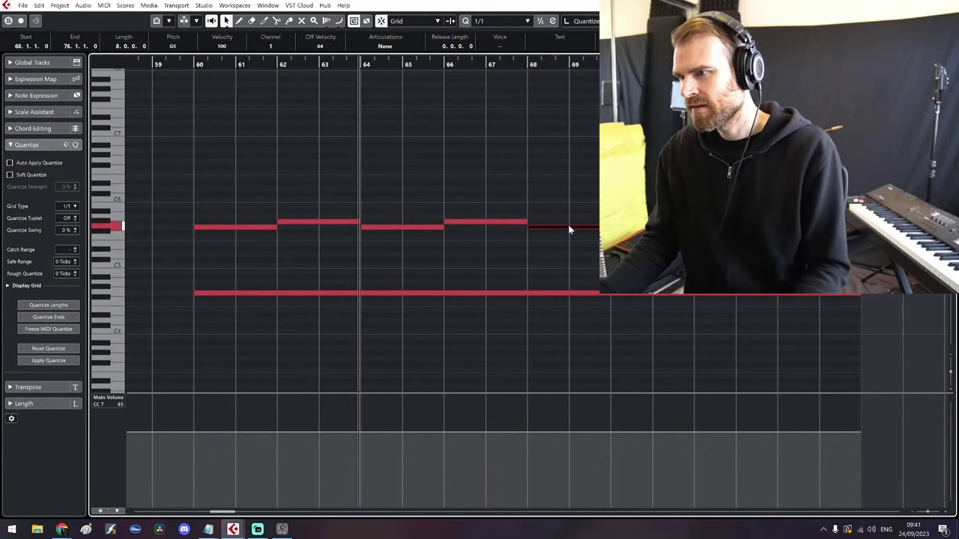
Play the Spitfire Strings part soloed from bar 60, stop playback and turn the solo off
key("s")
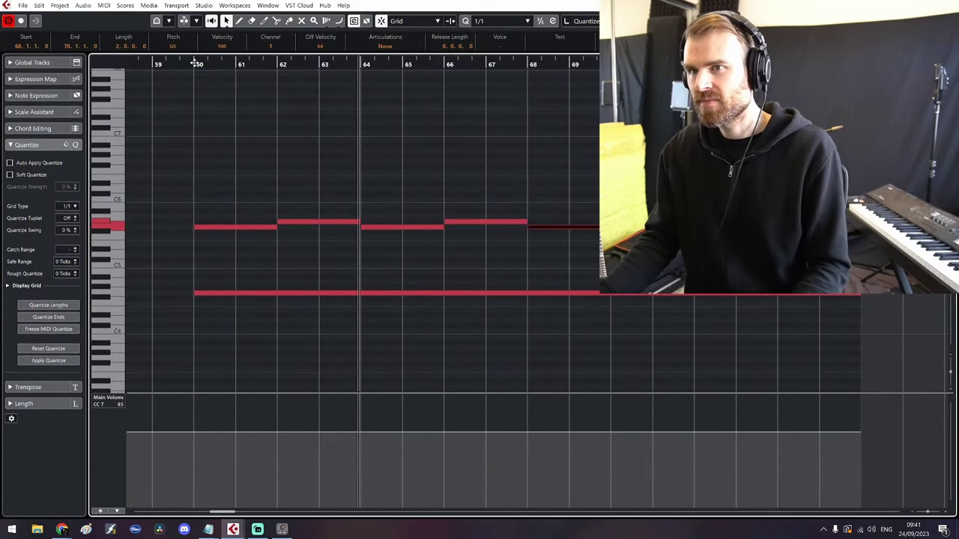
left_click(197, 63)
key("space")
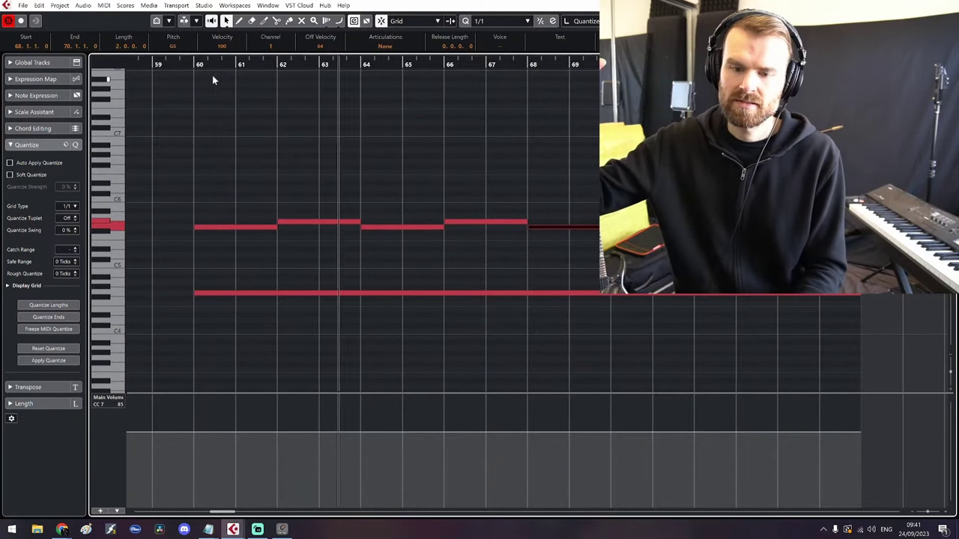
key("space")
key("s")
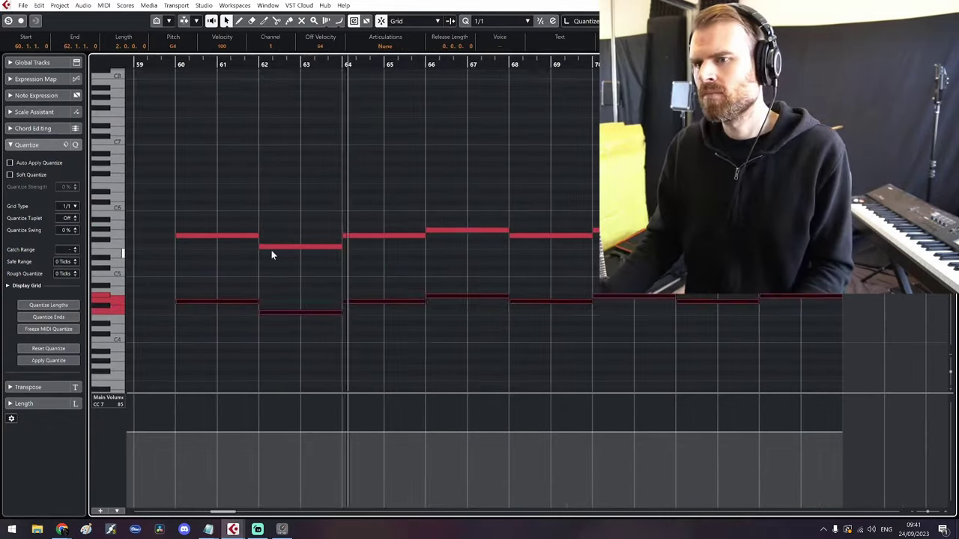
Add a middle voice starting on B4 at bar 67 through bar 76 in the Spitfire Strings part, and play the ending soloed from bar 74
left_click(289, 260)
scroll(292, 262, "down", 1)
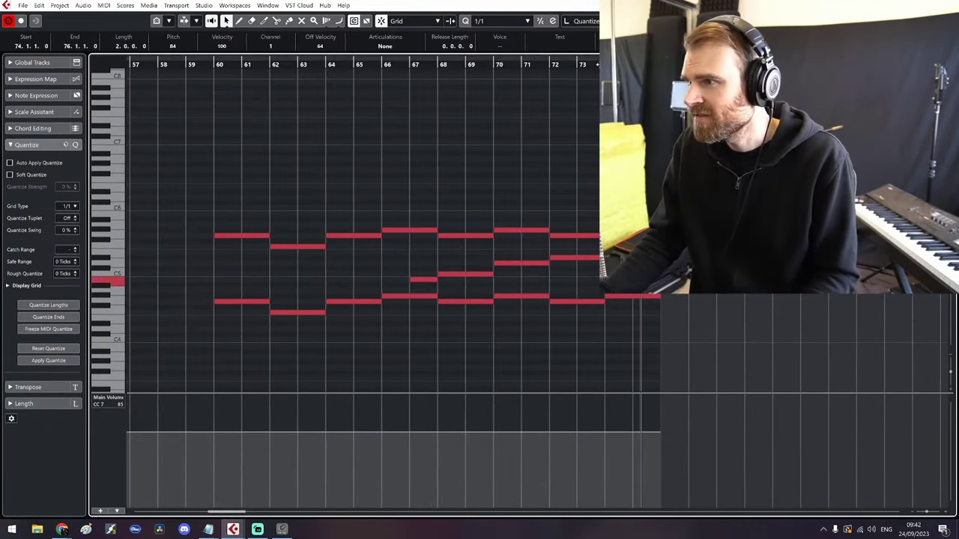
left_click(607, 65)
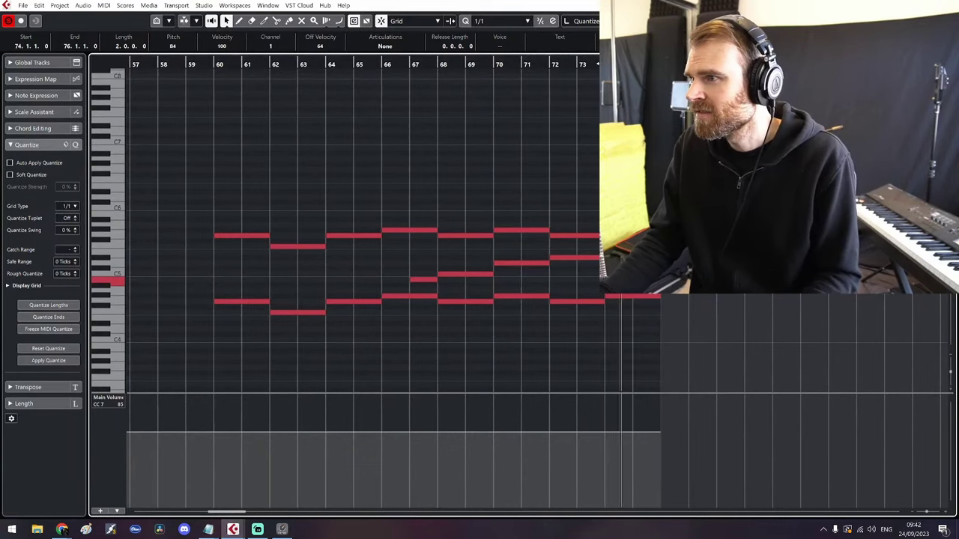
key("space")
key("space")
key("s")
Deselect the Spitfire Strings part and look over the arrangement's tracks and sections up to bar 76
left_click(592, 137)
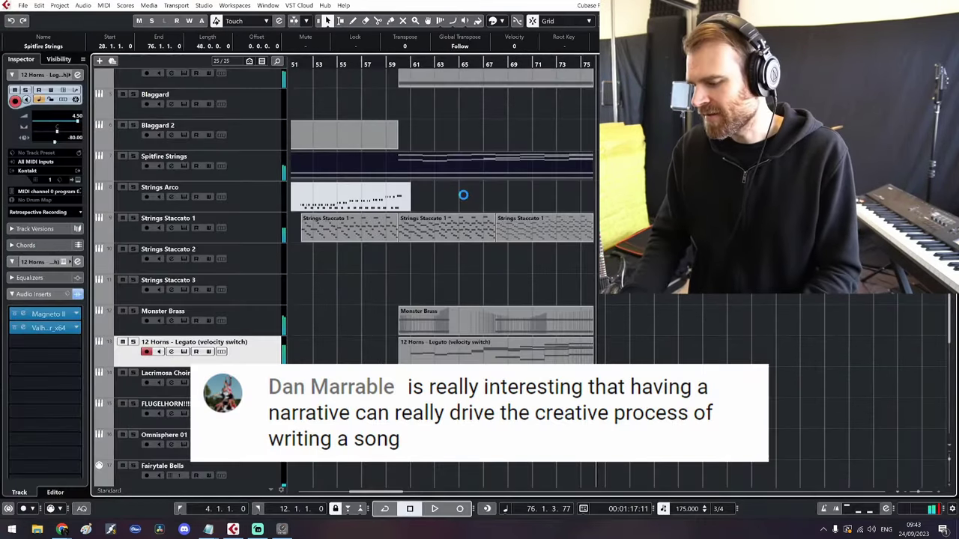
left_click(463, 194)
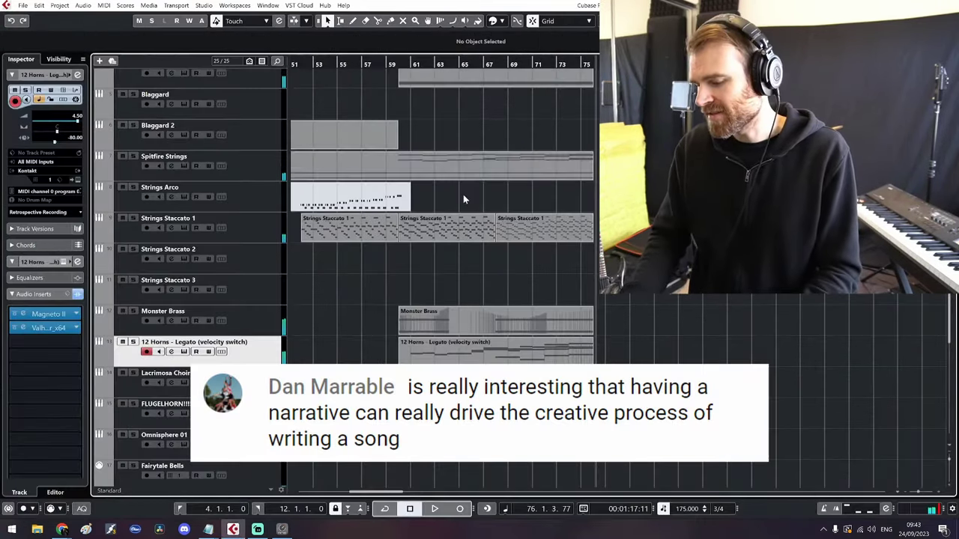
scroll(460, 233, "up", 1)
scroll(460, 233, "left", 1)
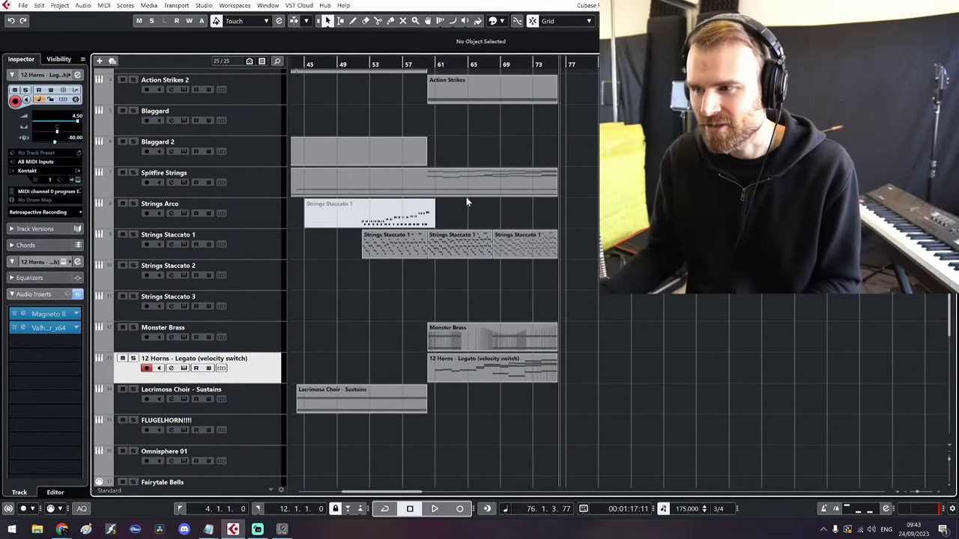
scroll(465, 202, "left", 2)
scroll(479, 217, "up", 1)
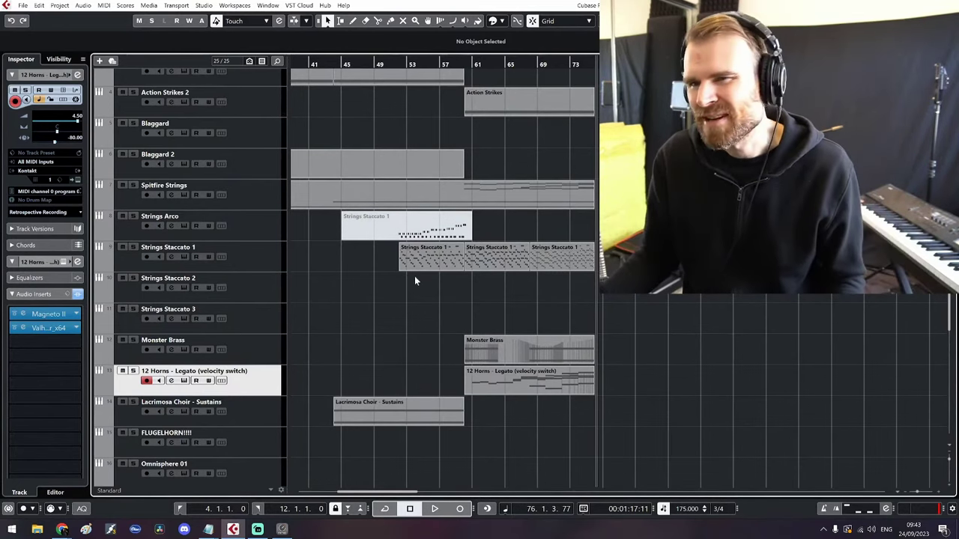
left_click_drag(414, 275, 563, 380)
scroll(514, 284, "down", 3)
left_click_drag(454, 335, 448, 183)
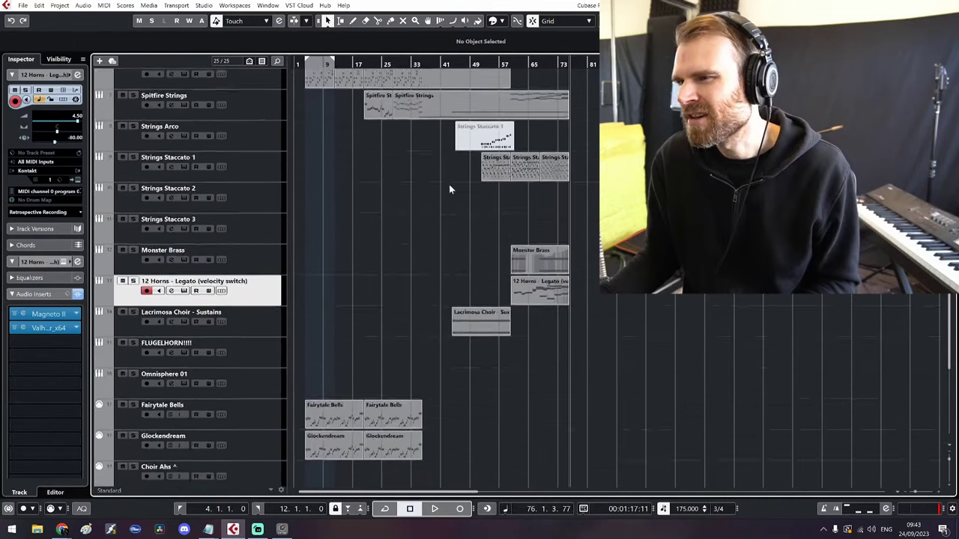
scroll(449, 188, "up", 3)
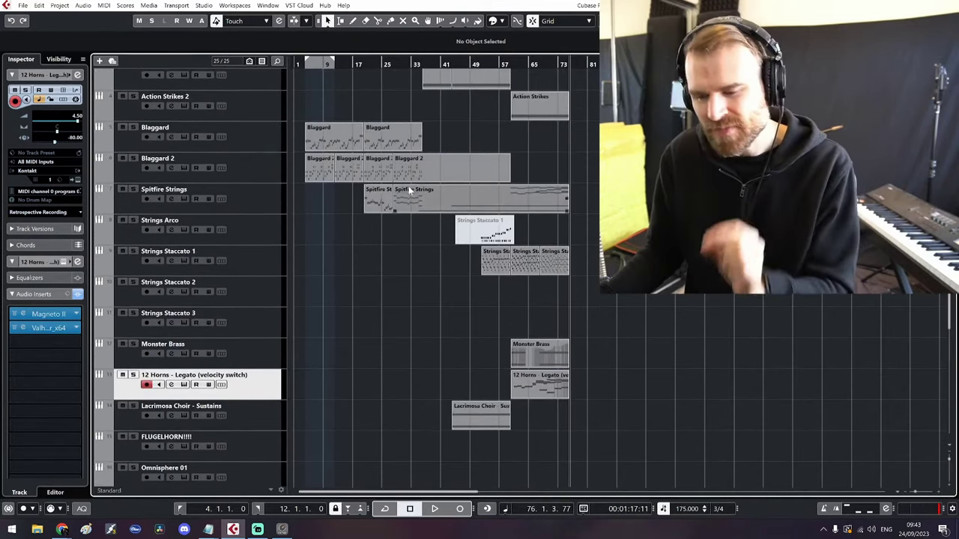
scroll(485, 218, "up", 5)
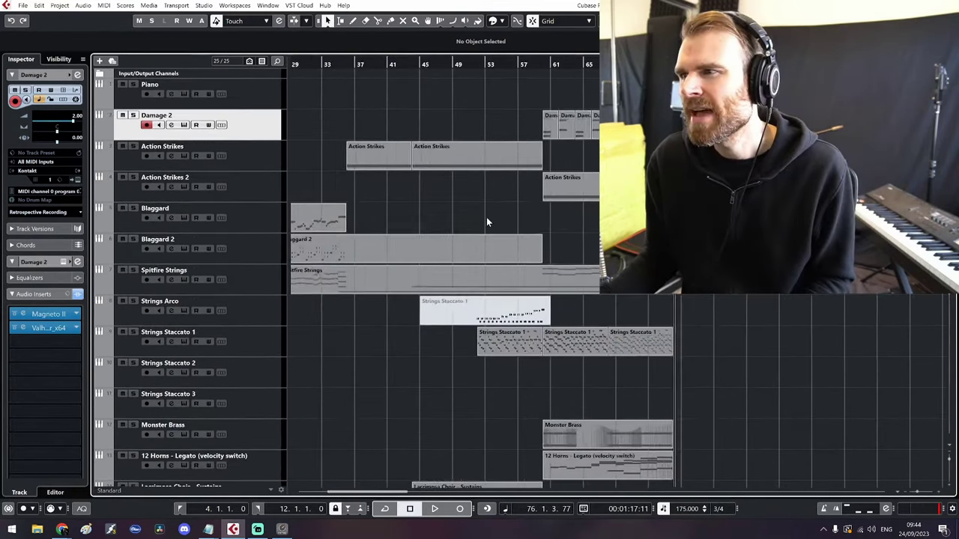
Draw a new Piano part from bar 60 to bar 76 and open it for note editing
left_click_drag(495, 217, 362, 208)
left_click(266, 102)
scroll(415, 200, "up", 3)
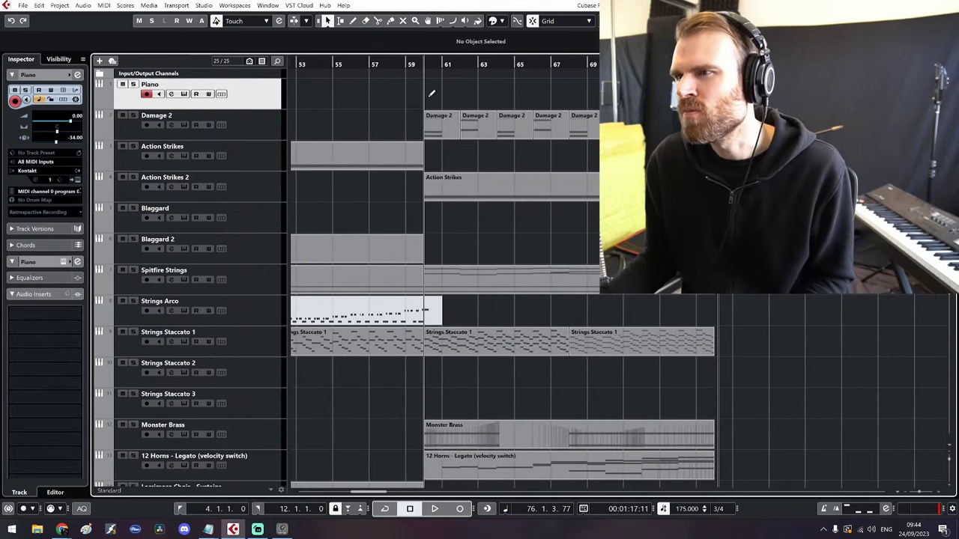
left_click_drag(427, 101, 642, 99)
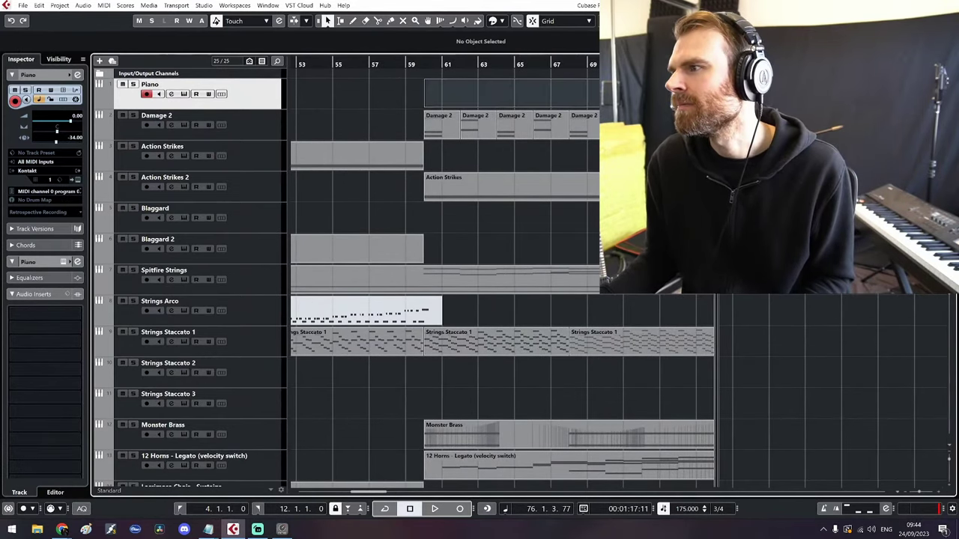
double_click(445, 99)
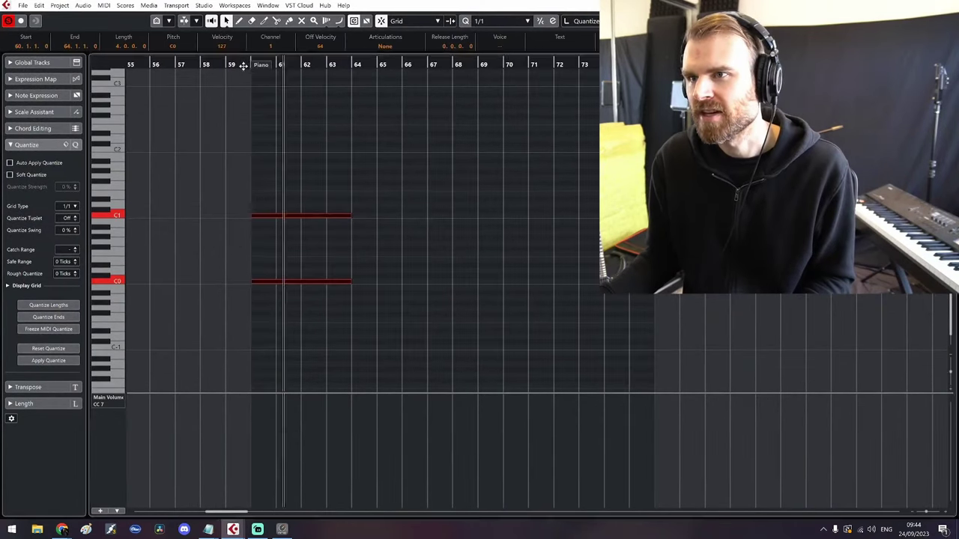
Play the Piano part's low C octave soloed from bar 60 and add a main volume point at bar 60
left_click(247, 65)
key("space")
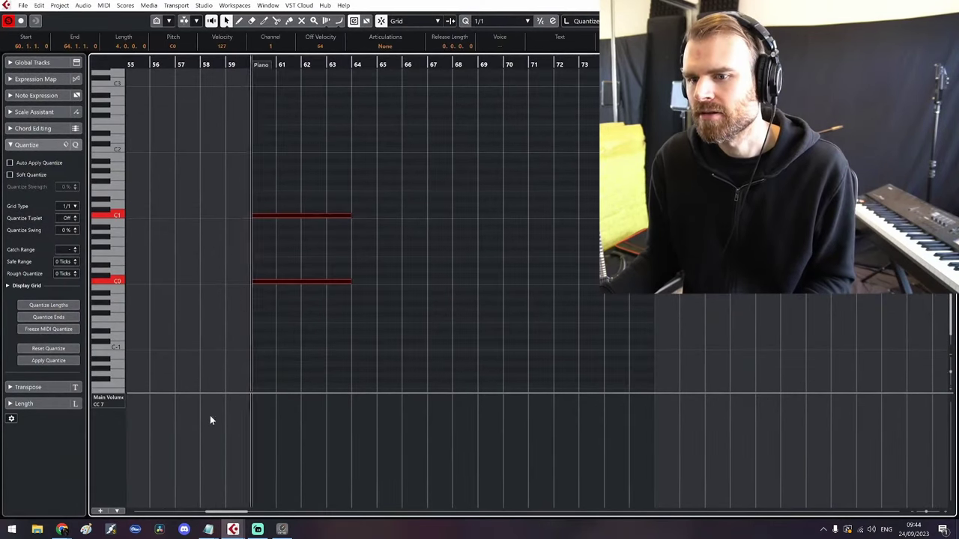
left_click(252, 416)
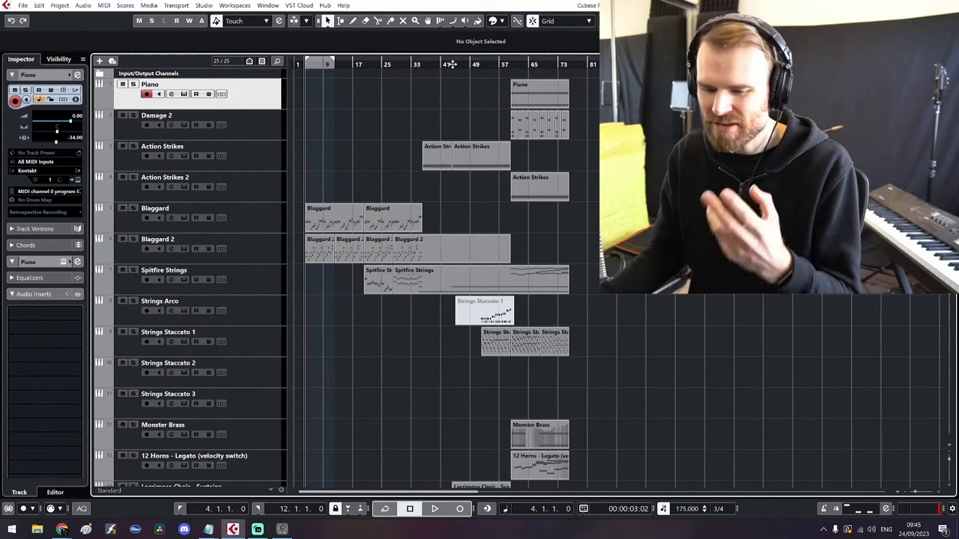
Look through the lower tracks, select the Glockendream track, set the playback position to about bar 49 and toggle the solo
scroll(406, 411, "down", 5)
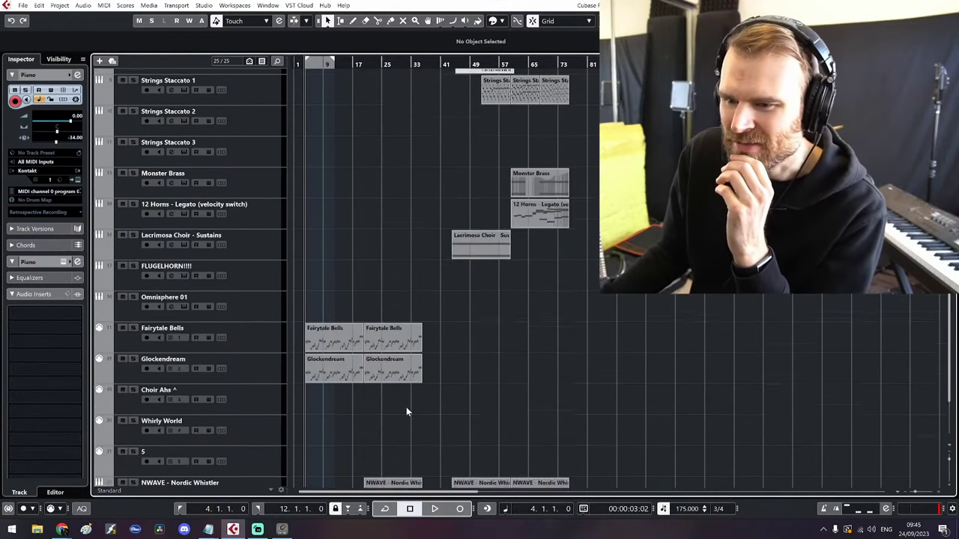
scroll(410, 350, "up", 1)
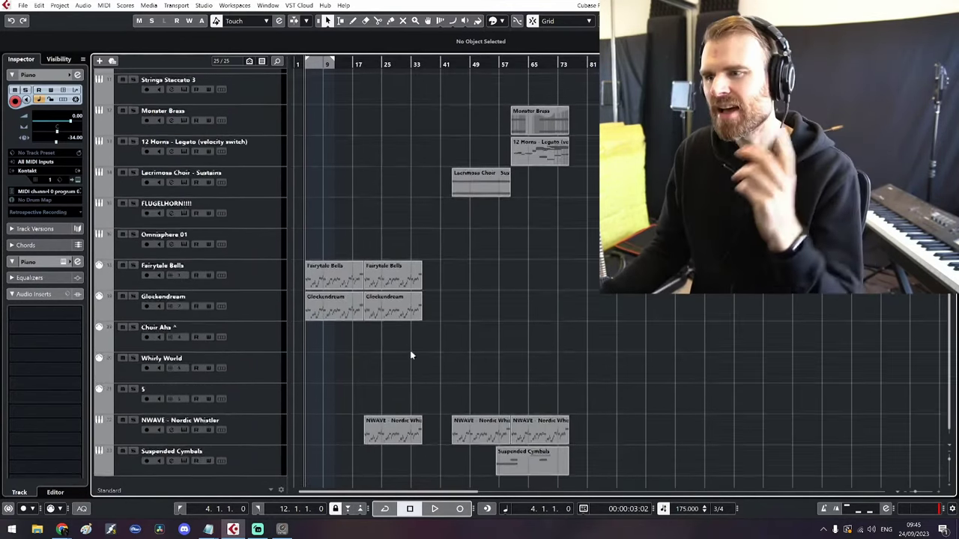
left_click(274, 289)
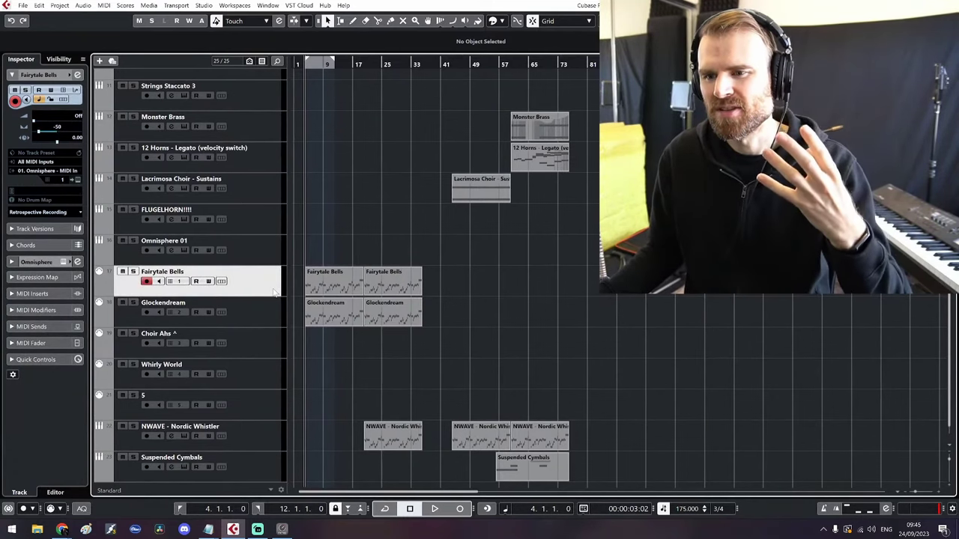
left_click(260, 313)
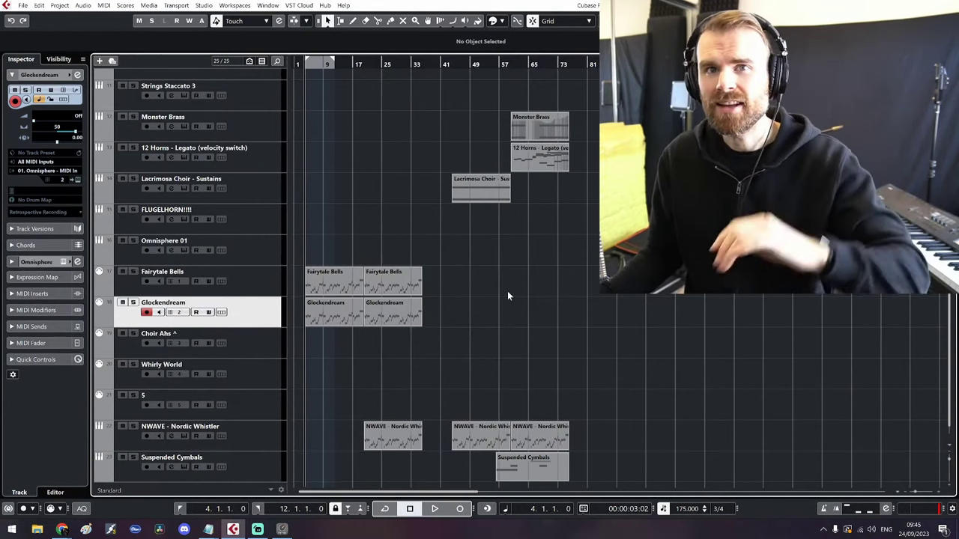
mouse_move(511, 291)
left_mouse_down()
mouse_move(472, 362)
mouse_move(463, 340)
left_mouse_up()
scroll(472, 362, "up", 2)
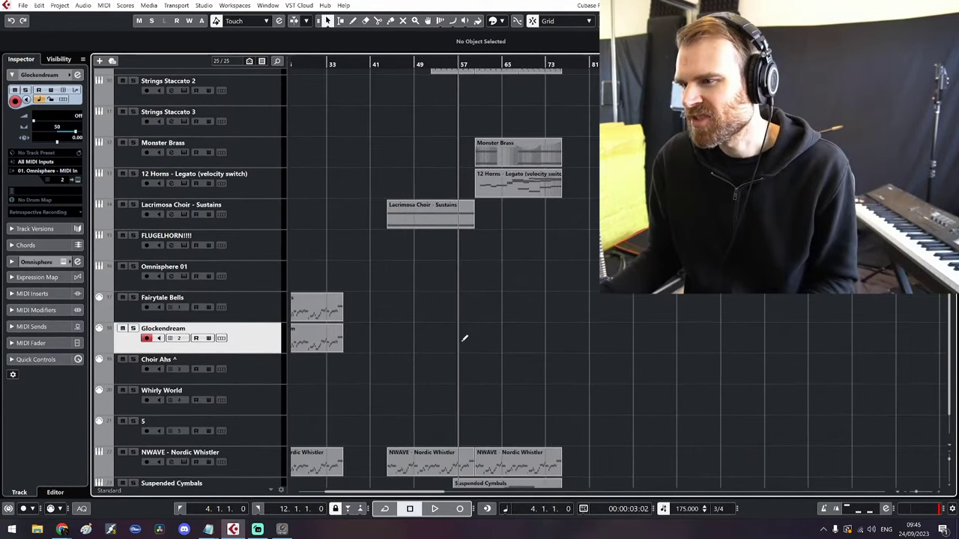
left_click(412, 64)
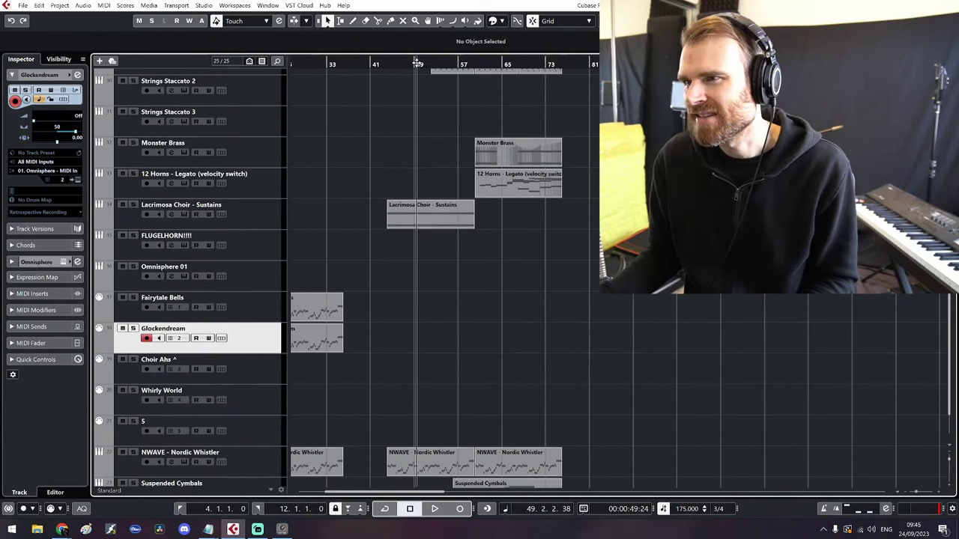
key("s")
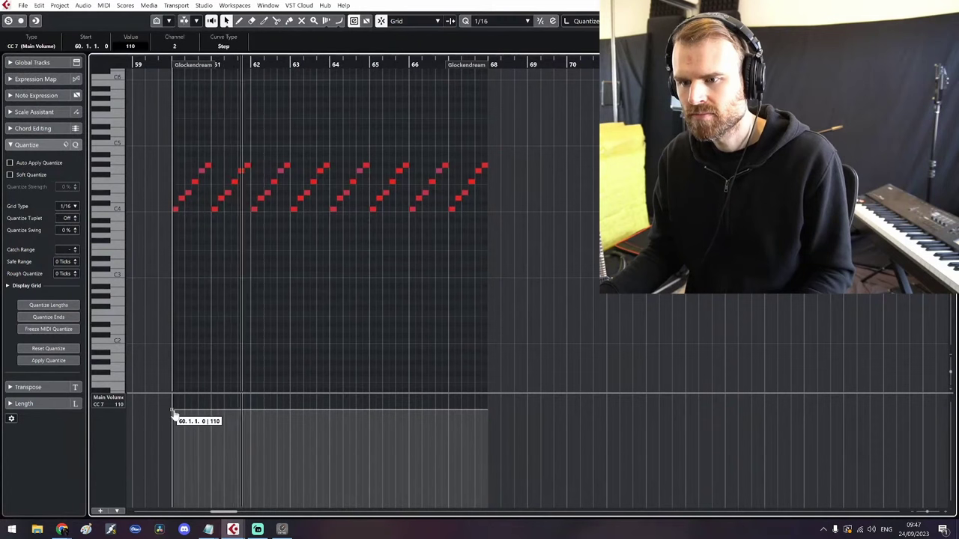
Lower the Glockendream part's main volume to 100 at bar 60 and play it soloed from there
left_click_drag(172, 412, 172, 418)
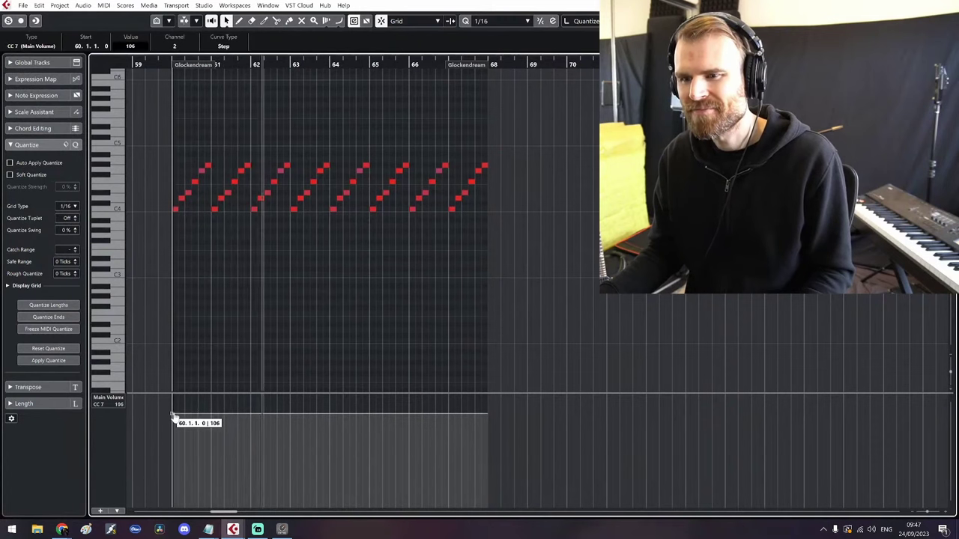
key("s")
left_click(167, 65)
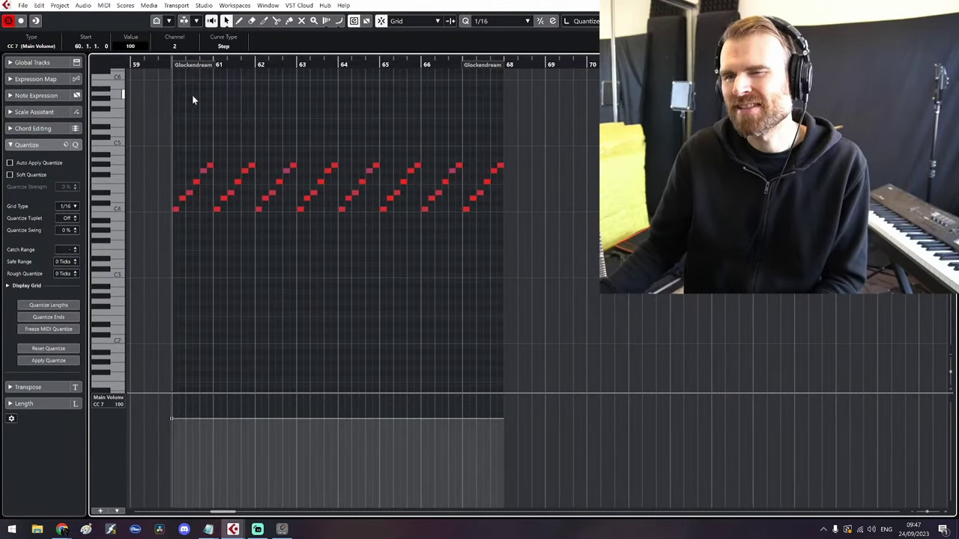
key("space")
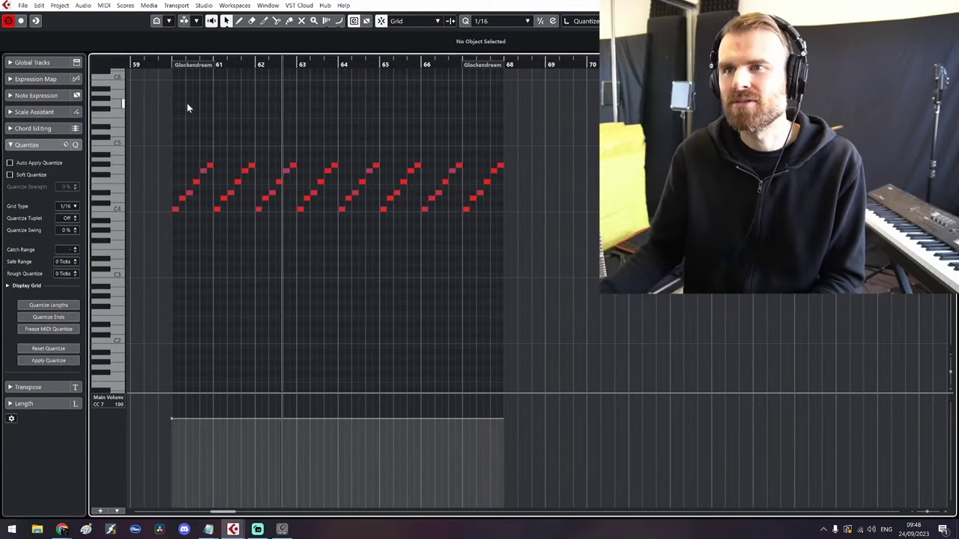
key("space")
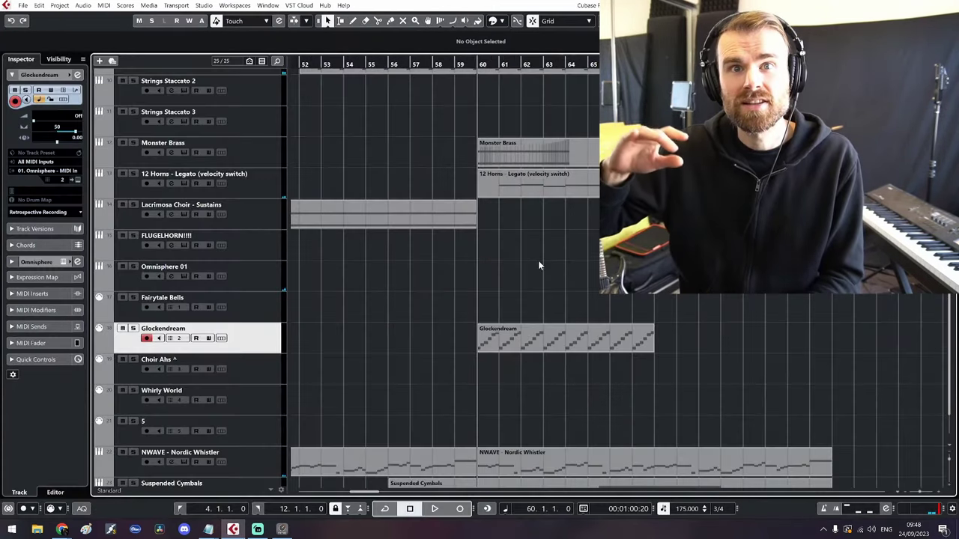
Play the full arrangement from bar 60, stop, and copy the new Glockendream part to the Fairytale Bells track at bar 60
key("space")
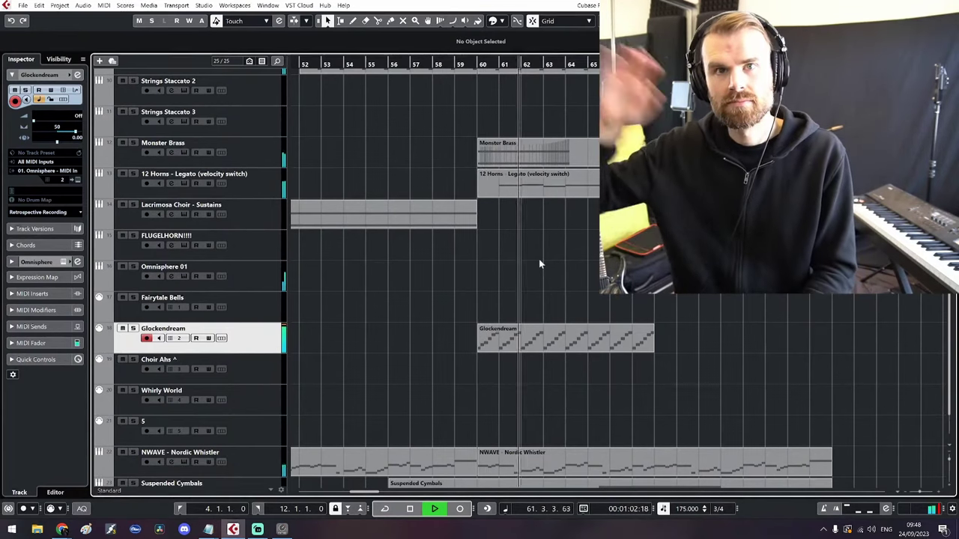
scroll(548, 267, "down", 2)
left_click_drag(555, 272, 514, 274)
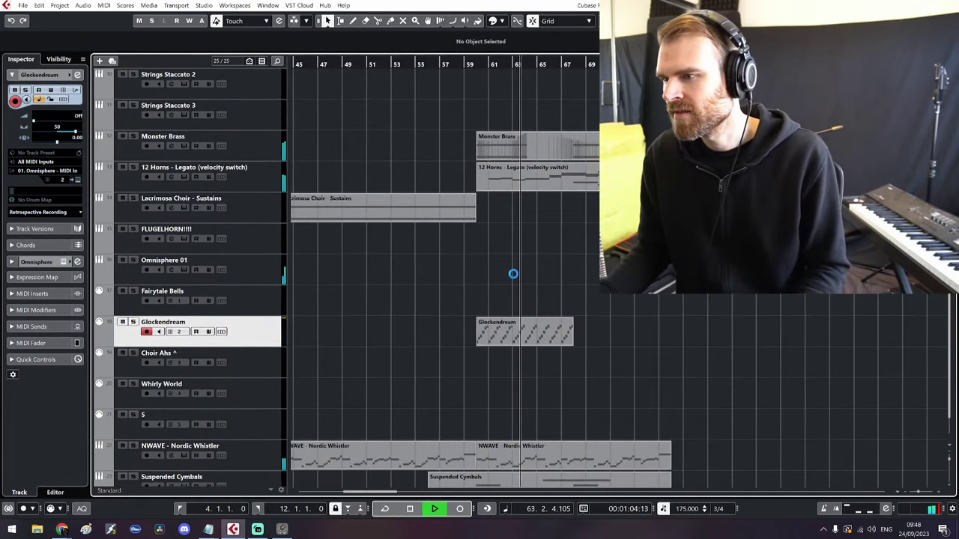
key("space")
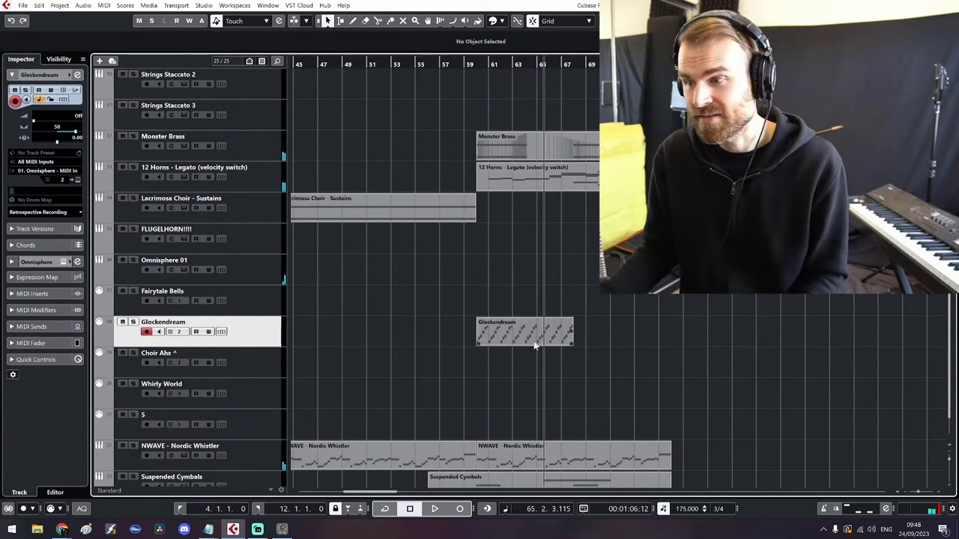
left_click_drag(534, 345, 534, 302)
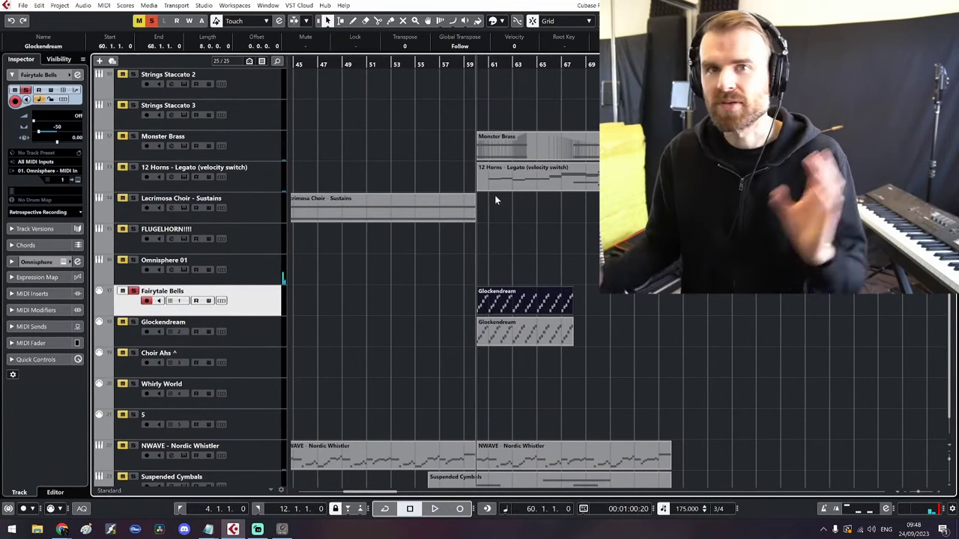
Play the copied bells with the arrangement from bar 60 and set the Fairytale Bells part's main volume to 90
key("space")
left_click(471, 247)
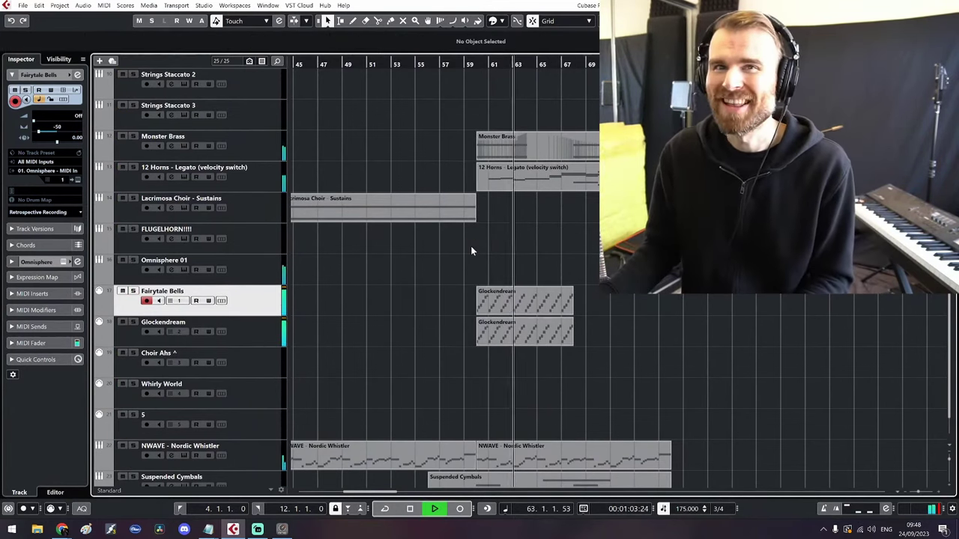
double_click(538, 309)
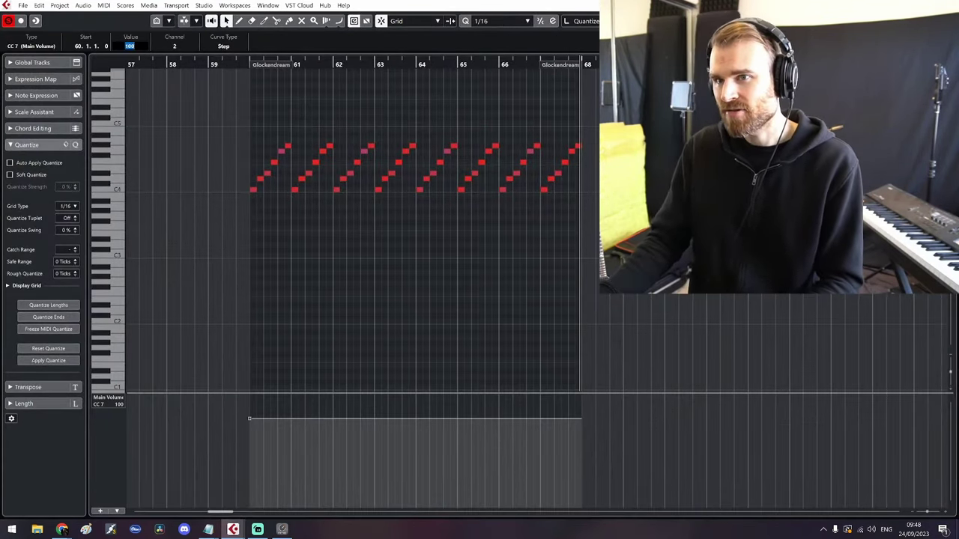
type("90")
key("Return")
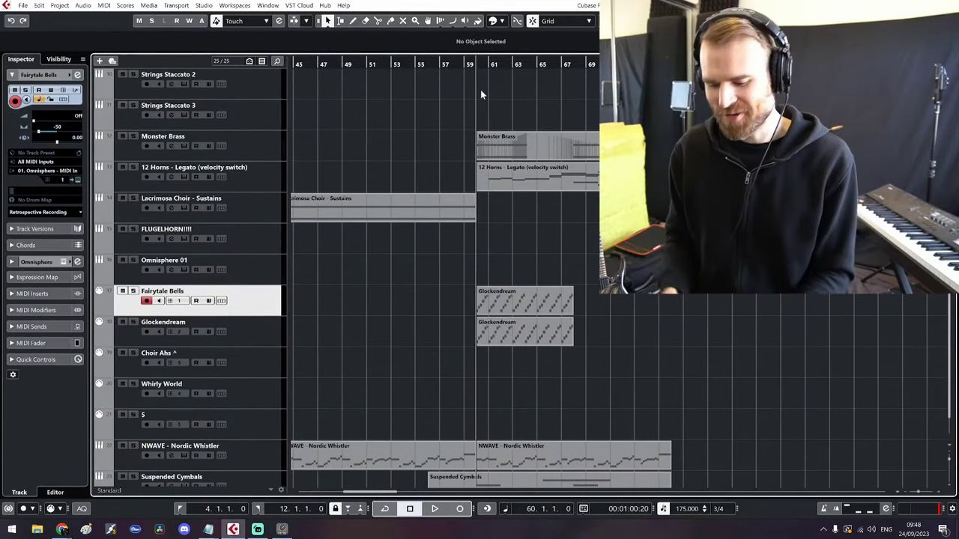
Play the arrangement from bar 60 again and lower the Glockendream part's main volume to 85
scroll(504, 234, "right", 3)
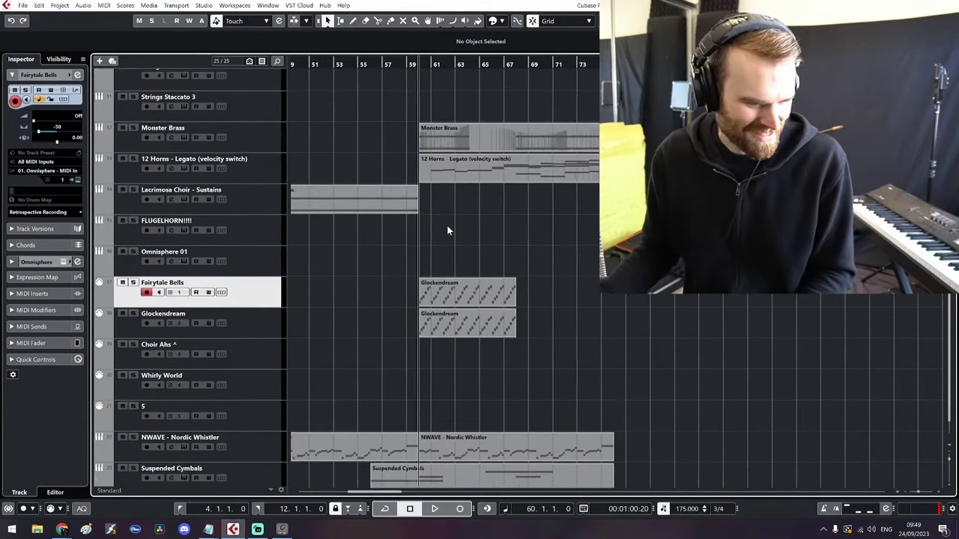
key("space")
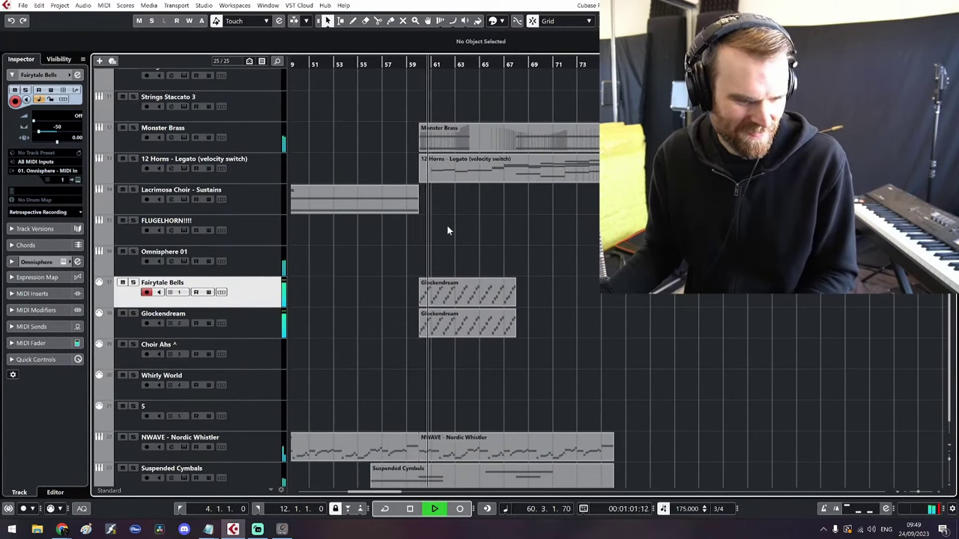
scroll(447, 248, "up", 2, "ctrl")
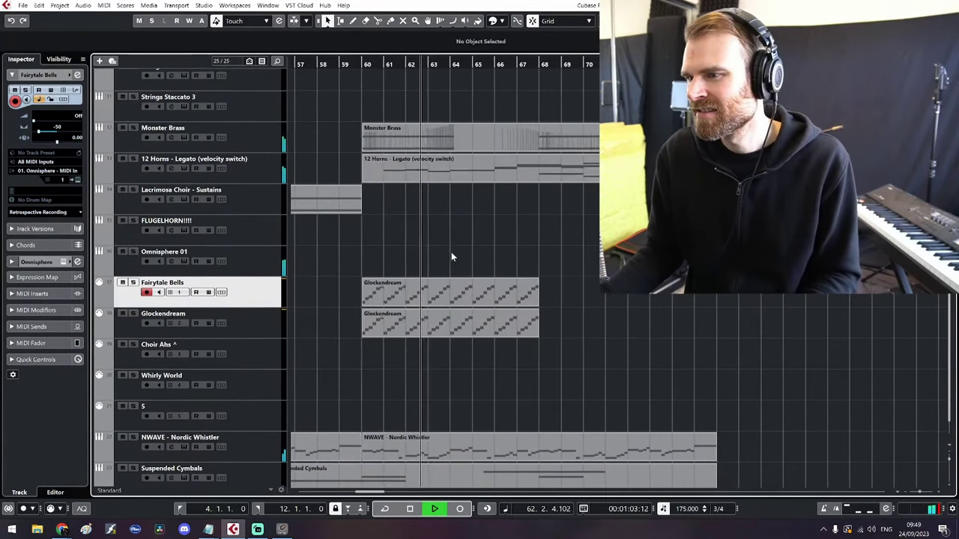
double_click(459, 317)
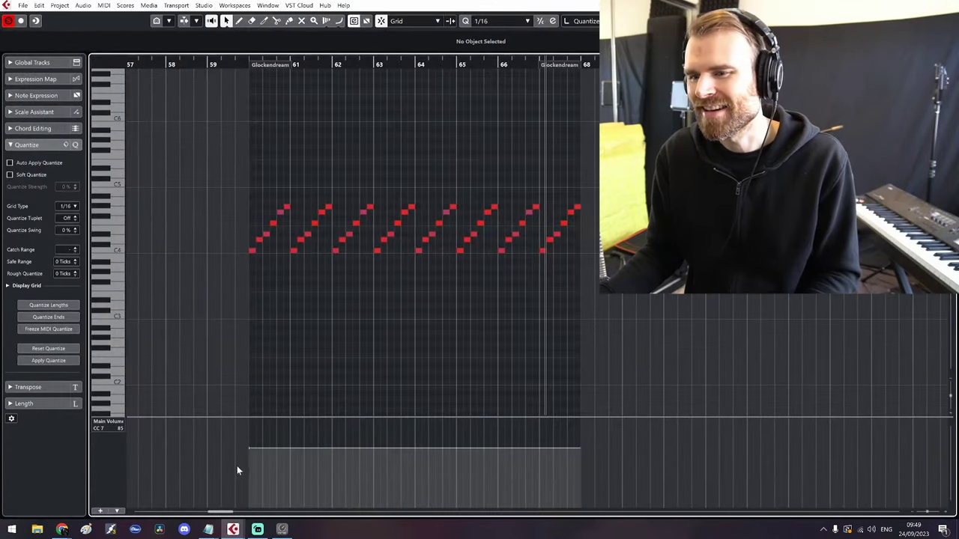
left_click(129, 47)
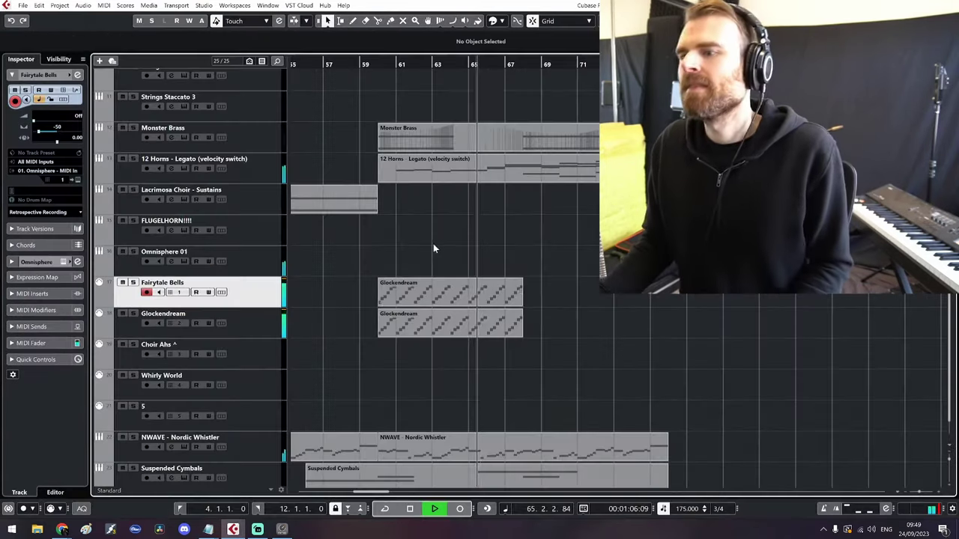
Duplicate the bell parts on the Fairytale Bells and Glockendream tracks so both continue from bar 68
left_click(465, 301)
key("ctrl+d")
left_click(469, 320)
key("ctrl+d")
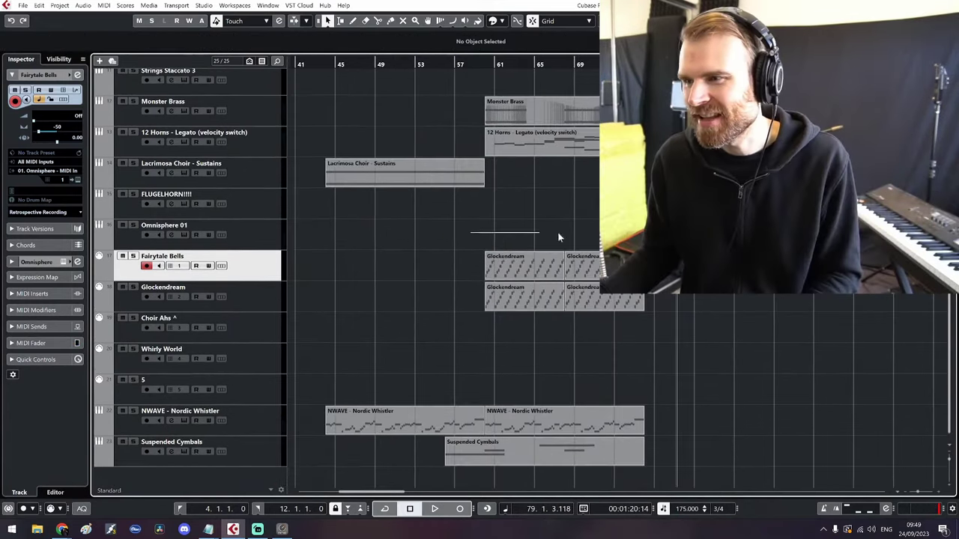
Copy a Fairytale Bells part to bar 52, trim it to a lead-in over bars 58 and 59, and play it from bar 56
scroll(535, 229, "left", 3)
scroll(611, 274, "up", 4)
left_click_drag(582, 267, 323, 274)
scroll(569, 227, "left", 2)
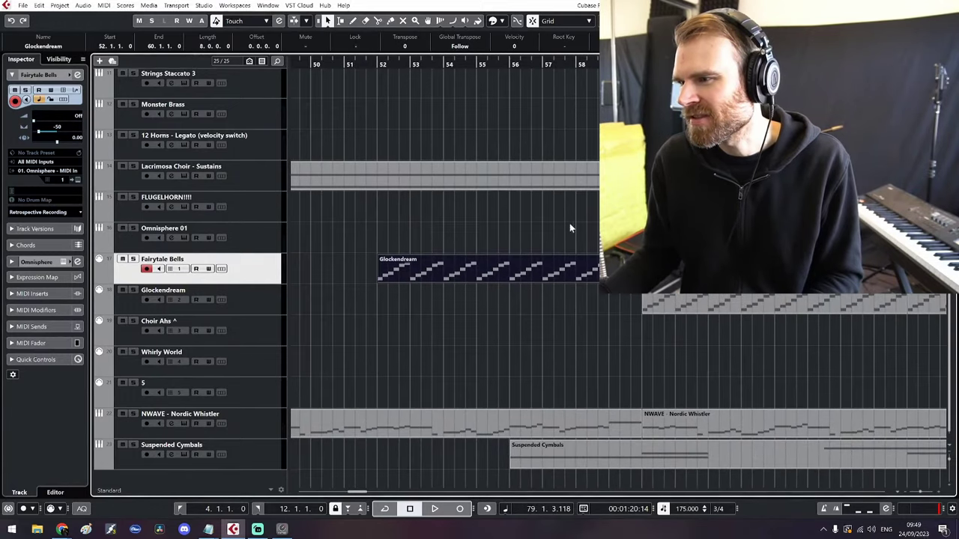
left_click(510, 271, "alt")
left_click(499, 272)
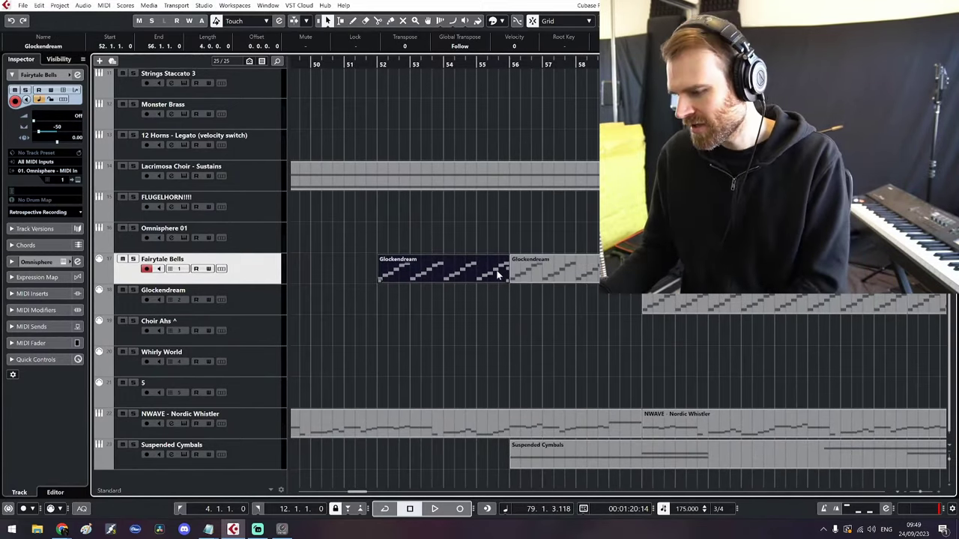
key("Delete")
double_click(519, 271)
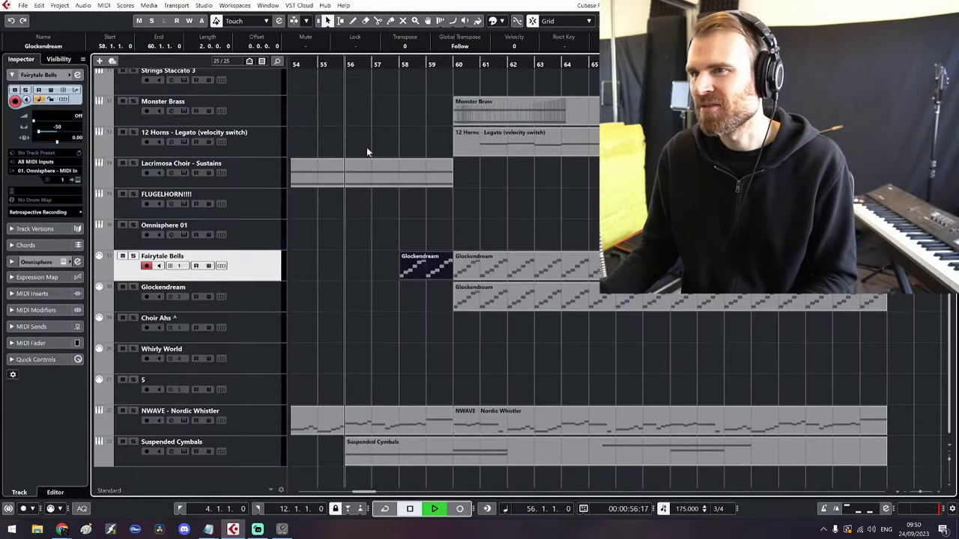
key("space")
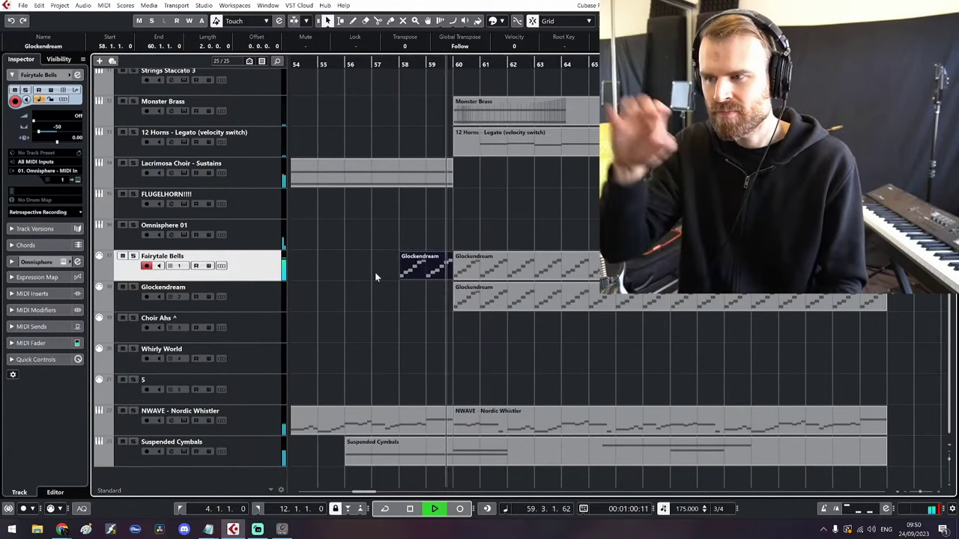
key("space")
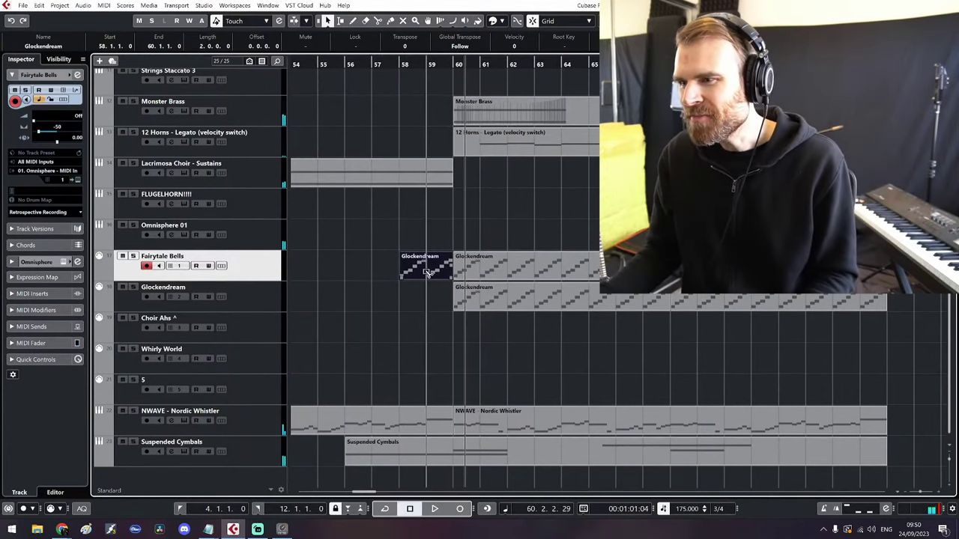
Stagger the bell lead-in by keeping one bar of Fairytale Bells at bar 58 and one bar of Glockendream at bar 59
left_click(426, 272, "alt")
left_click_drag(485, 299, 315, 301)
left_click(456, 299, "alt")
key("Delete")
left_click(466, 268)
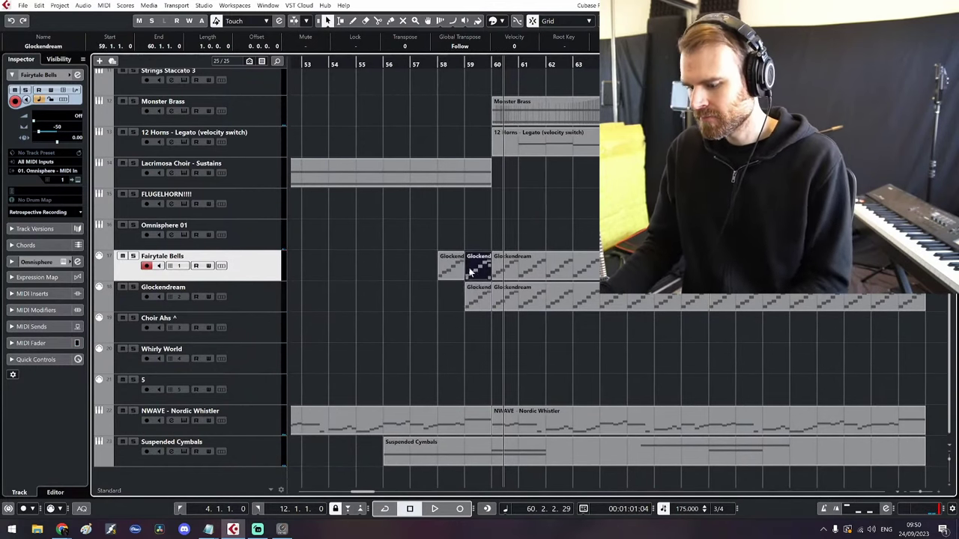
key("Delete")
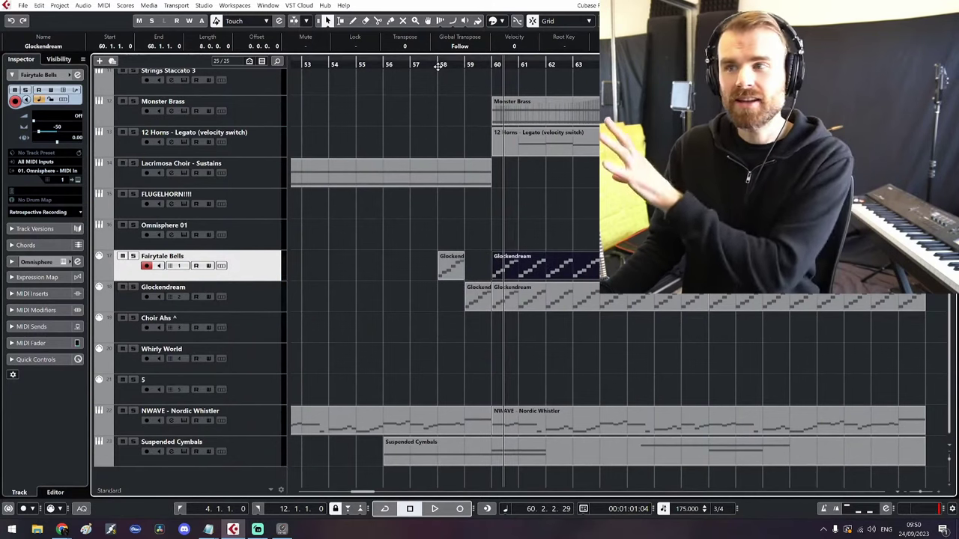
Play the staggered bell entrance from bar 58 and examine the notes of the Glockendream lead-in at bar 59
left_click(442, 65)
key("space")
left_click(417, 221)
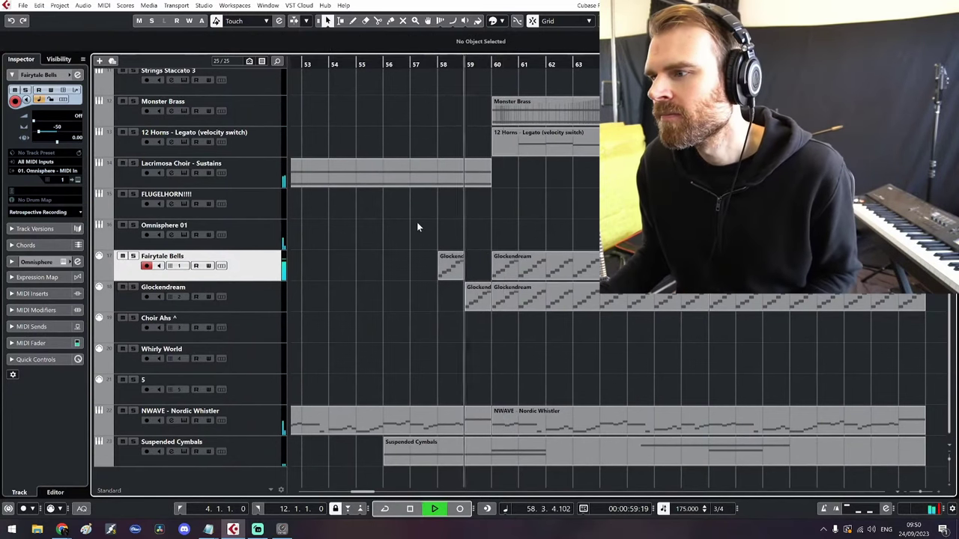
double_click(477, 302)
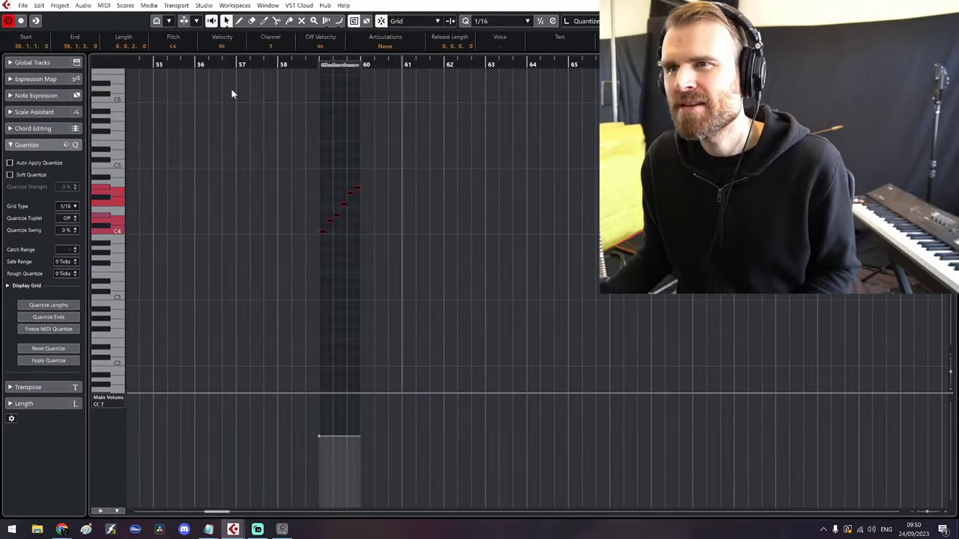
left_click(947, 5)
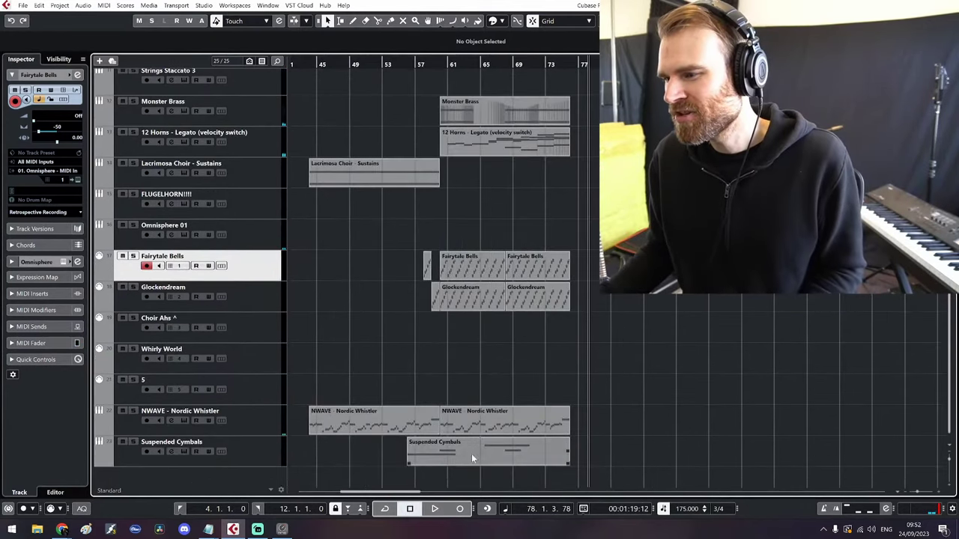
Extend the Suspended Cymbals part to bar 79 and create a FLUGELHORN part from bar 72 to 76 with one sustained C3 note
double_click(471, 453)
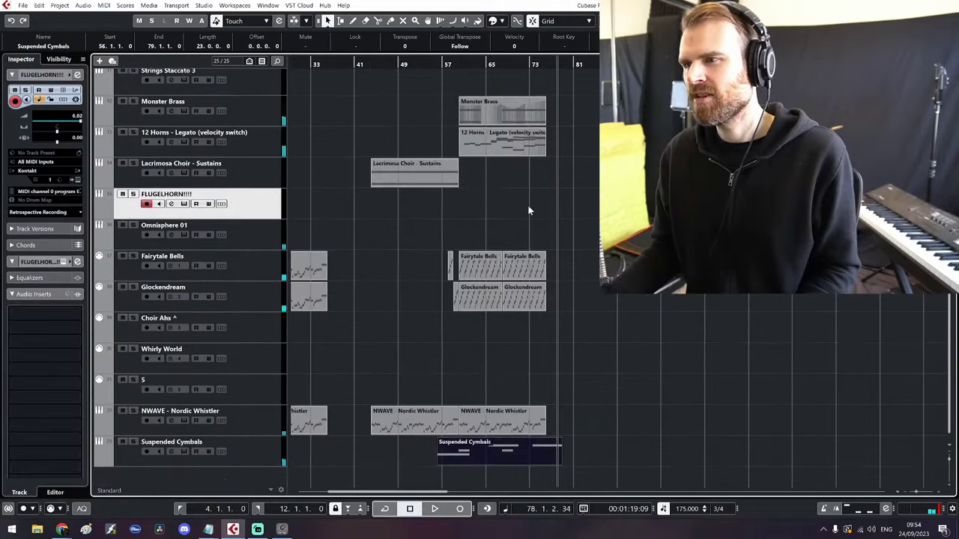
scroll(530, 203, "up", 10)
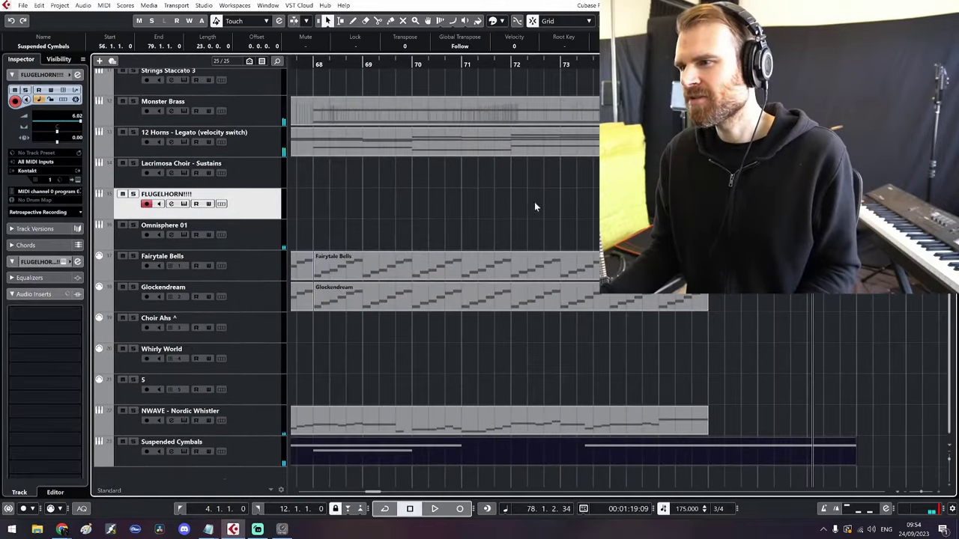
left_click_drag(503, 202, 700, 202)
key("ctrl+z")
double_click(697, 202)
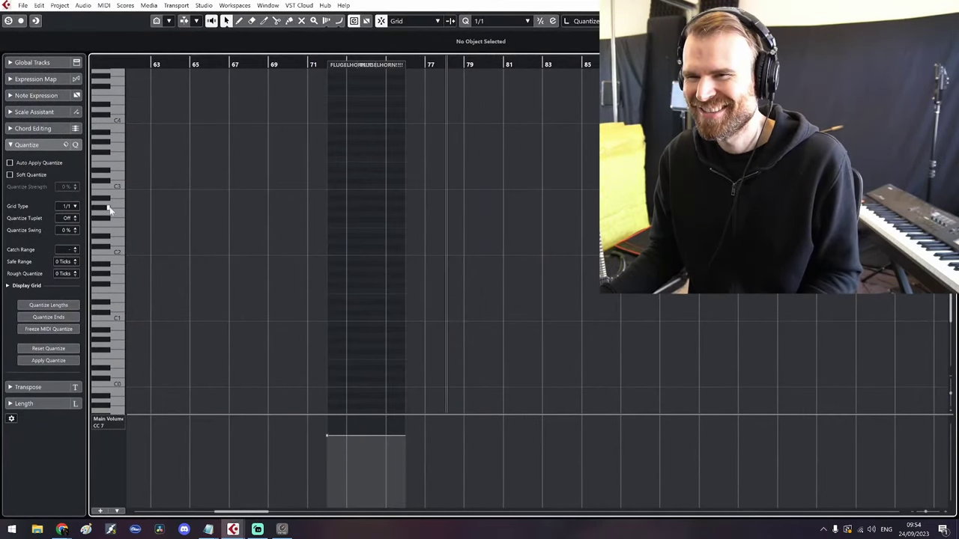
left_click_drag(332, 180, 404, 181)
scroll(226, 48, "up", 20)
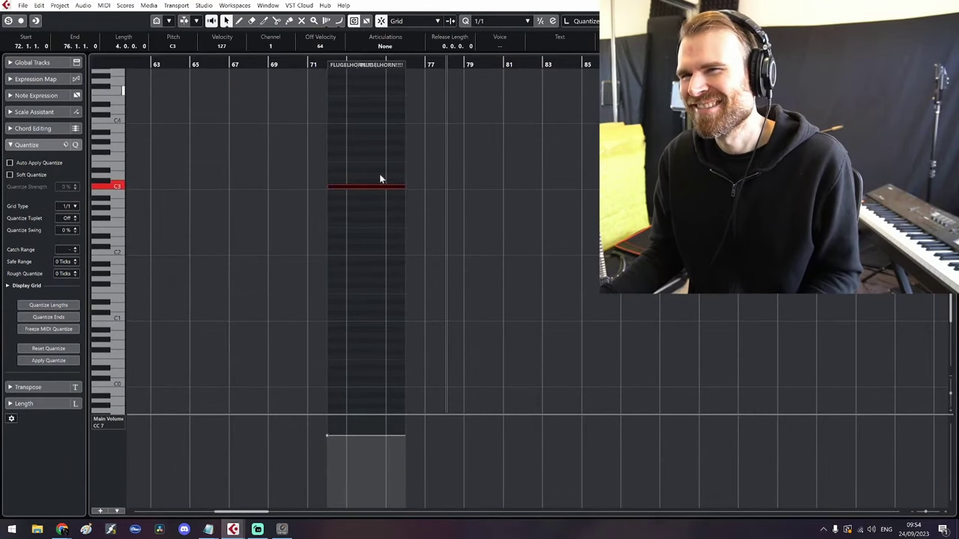
key("Return")
Check the FLUGELHORN channel in the mixer, play from bar 72 with the full arrangement, and lower its volume to -12
key("F3")
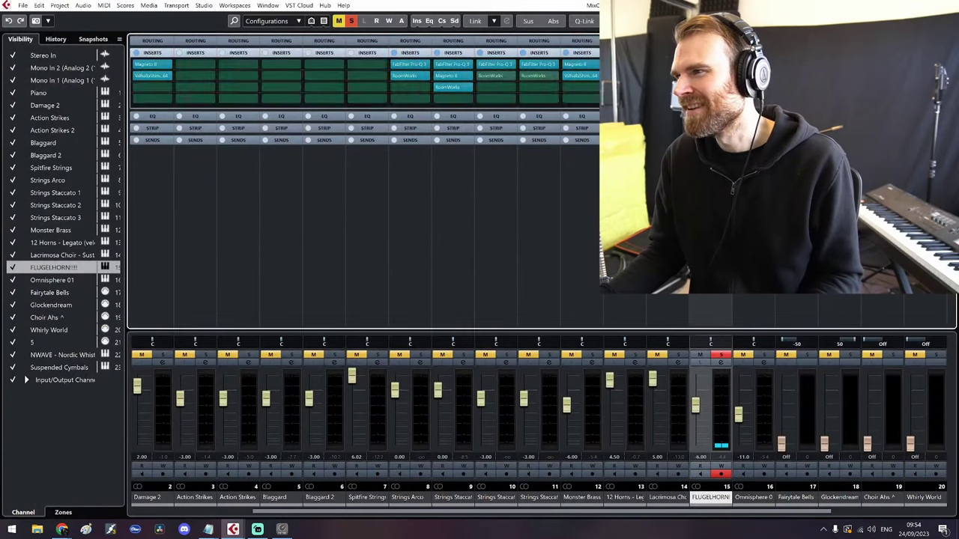
key("F3")
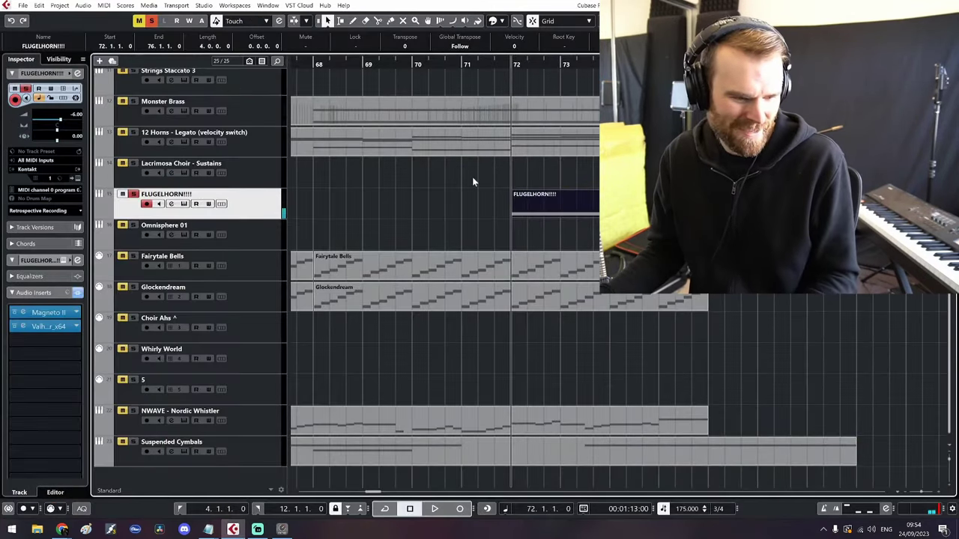
key("space")
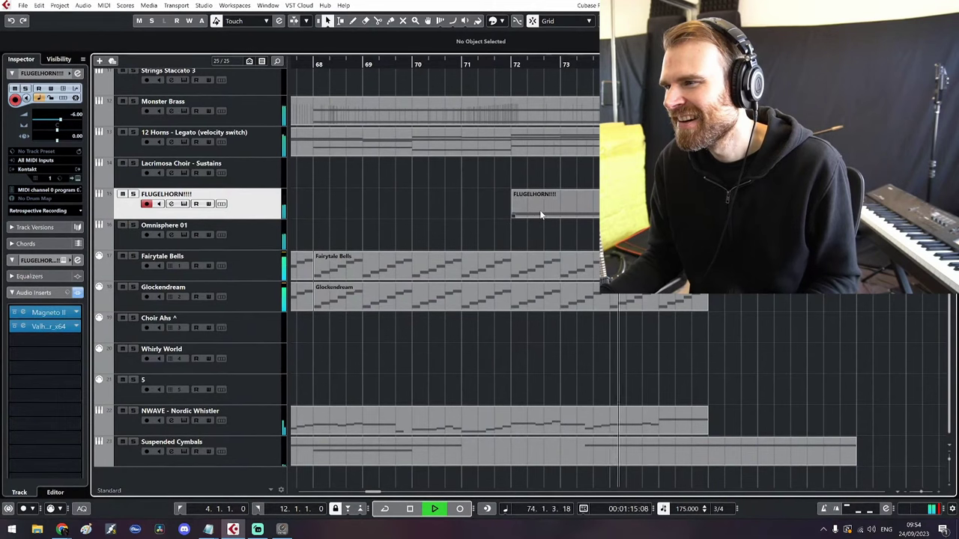
key("space")
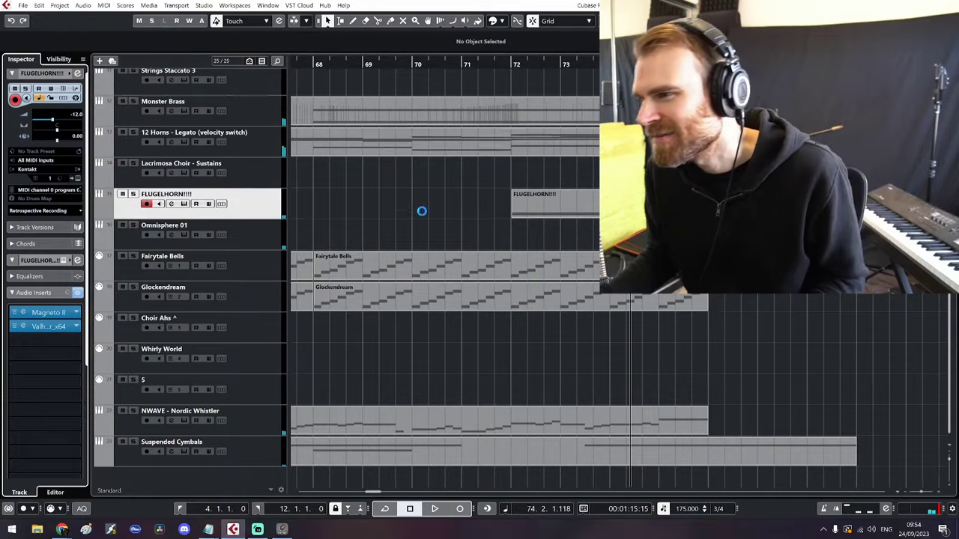
Show the whole arrangement, select all of its parts and open them together in the Key Editor
key("g")
key("g")
key("g")
key("g")
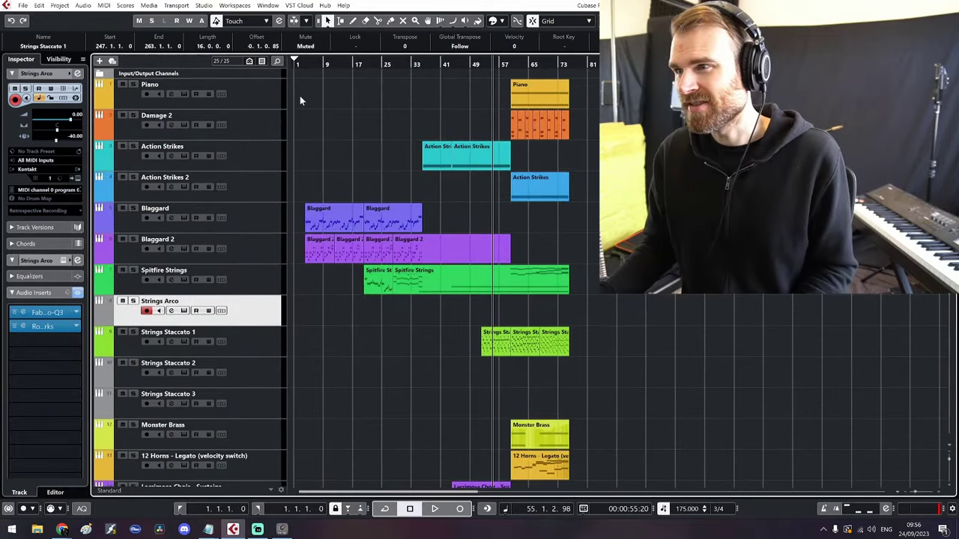
key("ctrl+a")
key("ctrl+e")
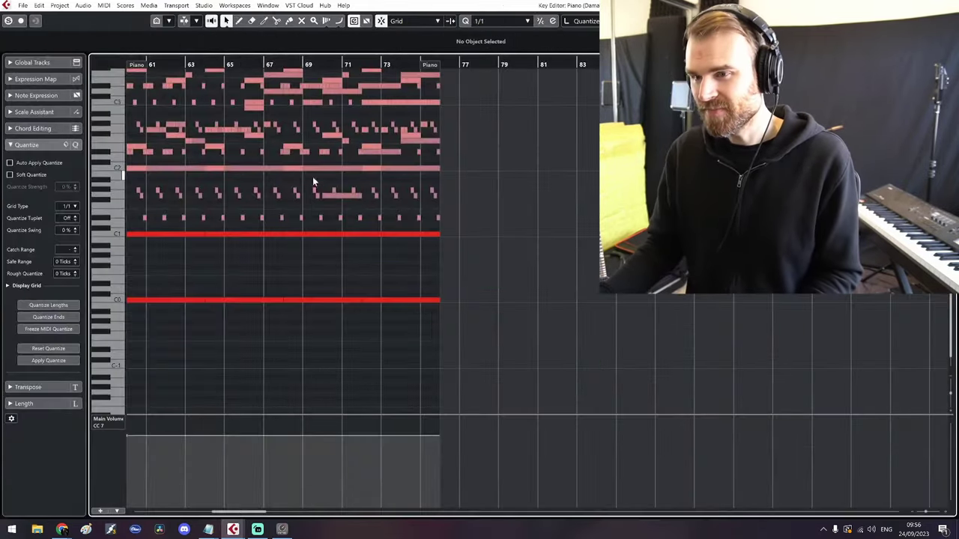
Examine the combined notes of all parts across the whole piece in the Key Editor, including the 12 Horns part, and close it
left_click_drag(334, 179, 437, 317)
left_click_drag(324, 235, 445, 271)
scroll(447, 274, "down", 3)
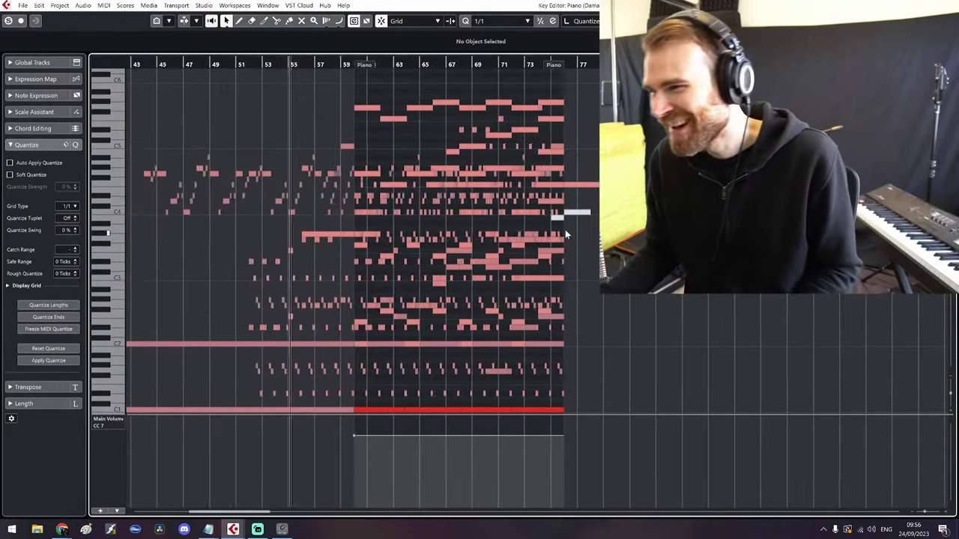
scroll(564, 229, "up", 6)
left_click(573, 213)
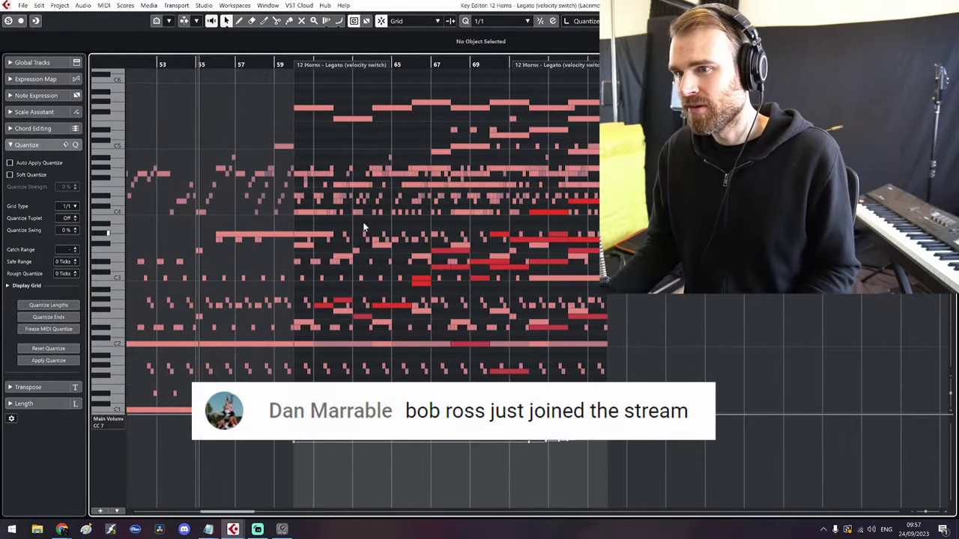
left_click_drag(325, 208, 475, 210)
left_click_drag(273, 178, 558, 187)
scroll(451, 264, "down", 3)
scroll(450, 264, "down", 1)
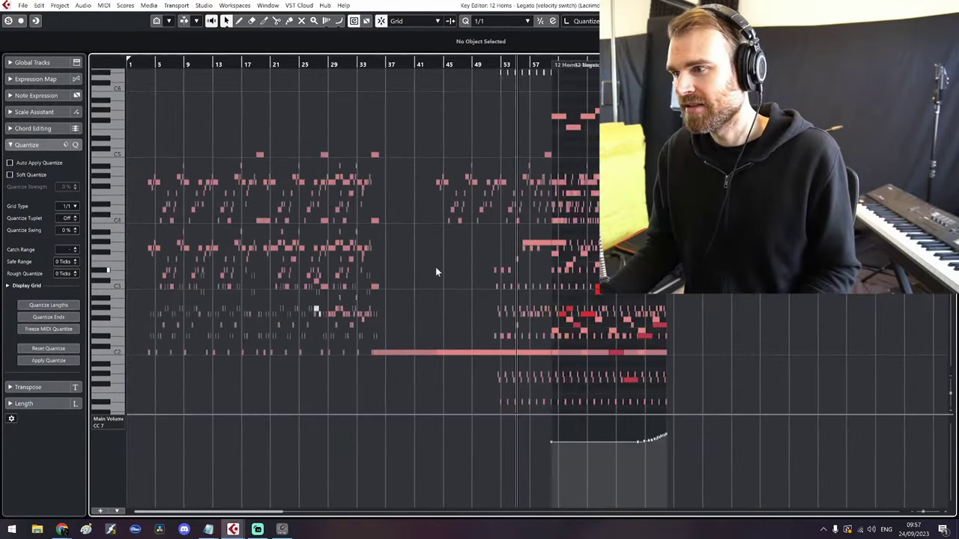
key("Return")
Look over the lower tracks, check the open Notepad notes, and play the whole piece from bar 1
left_click(346, 163)
left_click(374, 282)
scroll(324, 227, "down", 5)
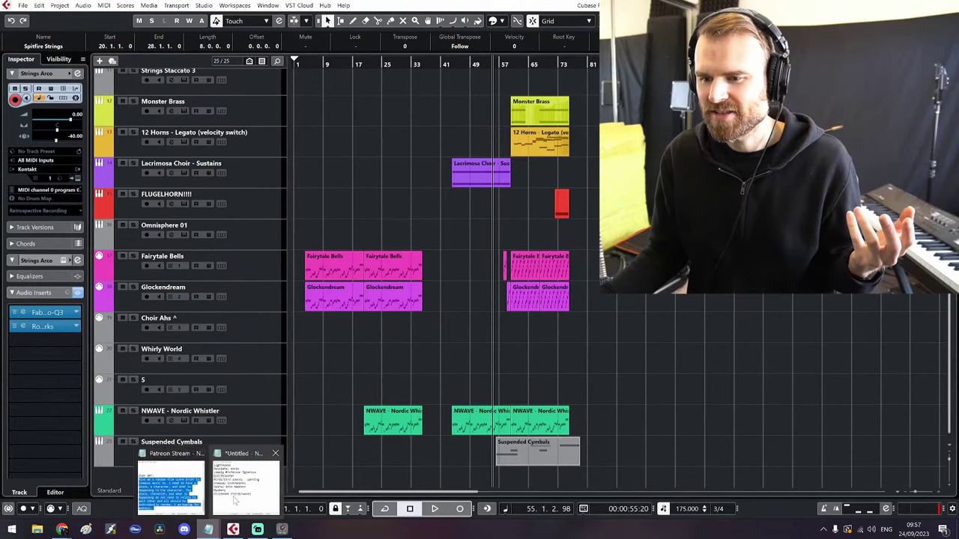
left_click(208, 529)
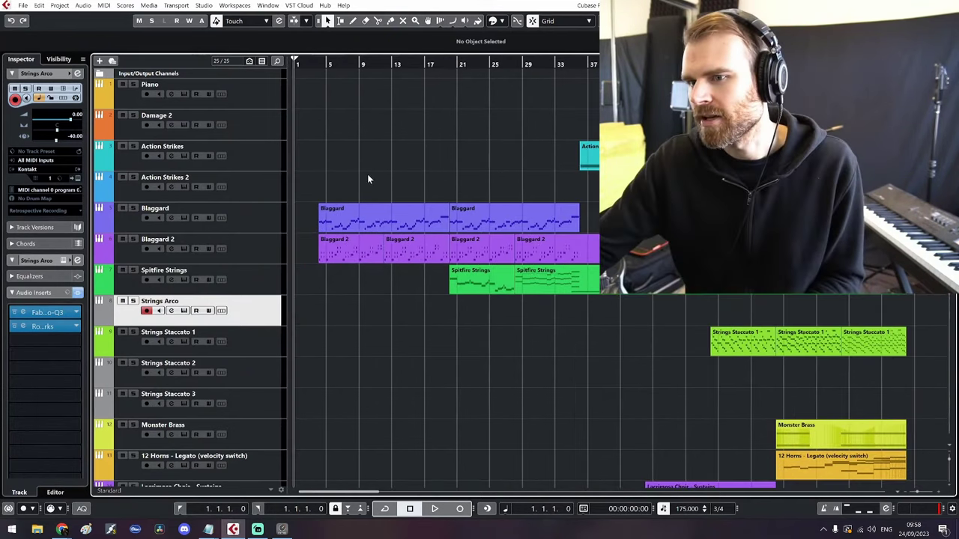
key("space")
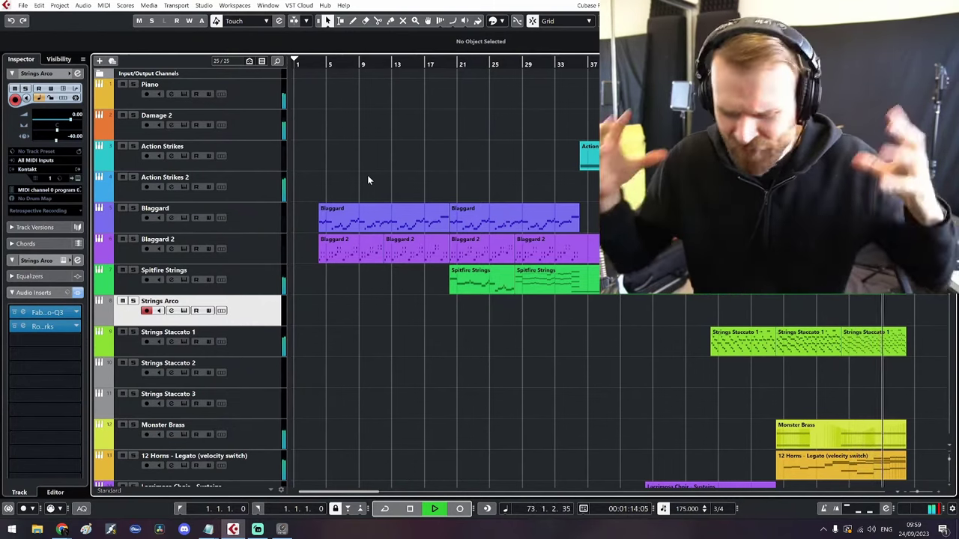
Select all parts of the arrangement, open them together in the Key Editor and look over their combined notes from bar 1
key("ctrl+a")
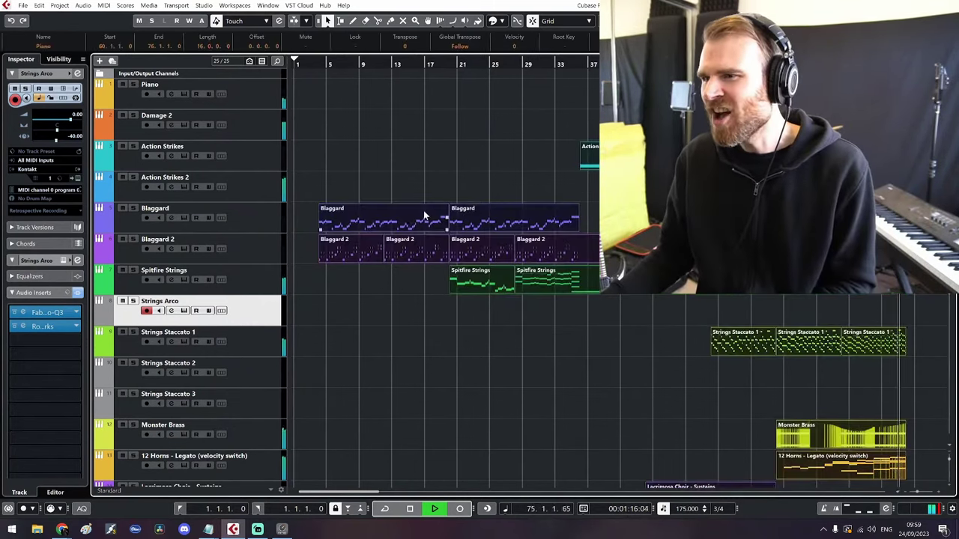
double_click(423, 211)
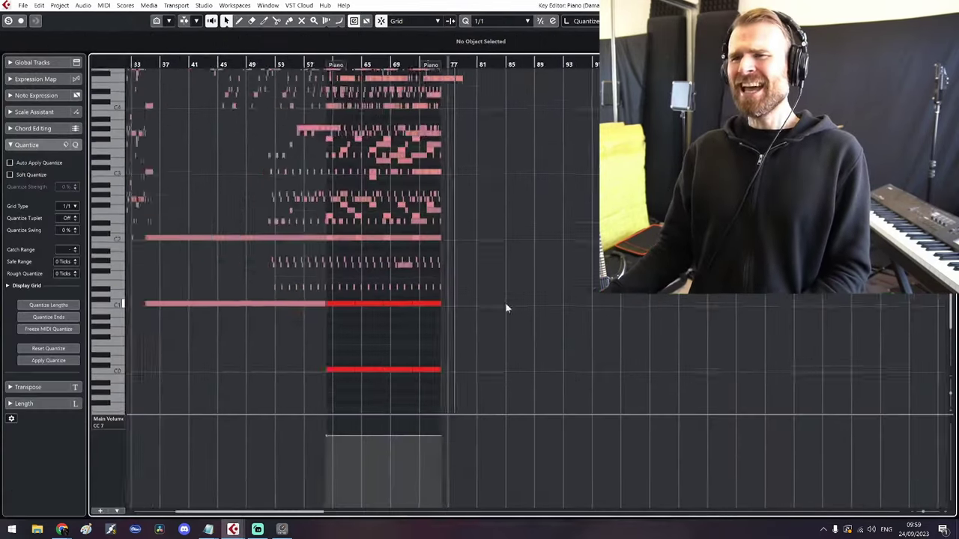
scroll(337, 232, "up", 3)
scroll(363, 219, "left", 3)
scroll(366, 218, "up", 3)
scroll(371, 255, "down", 4)
scroll(382, 258, "up", 2)
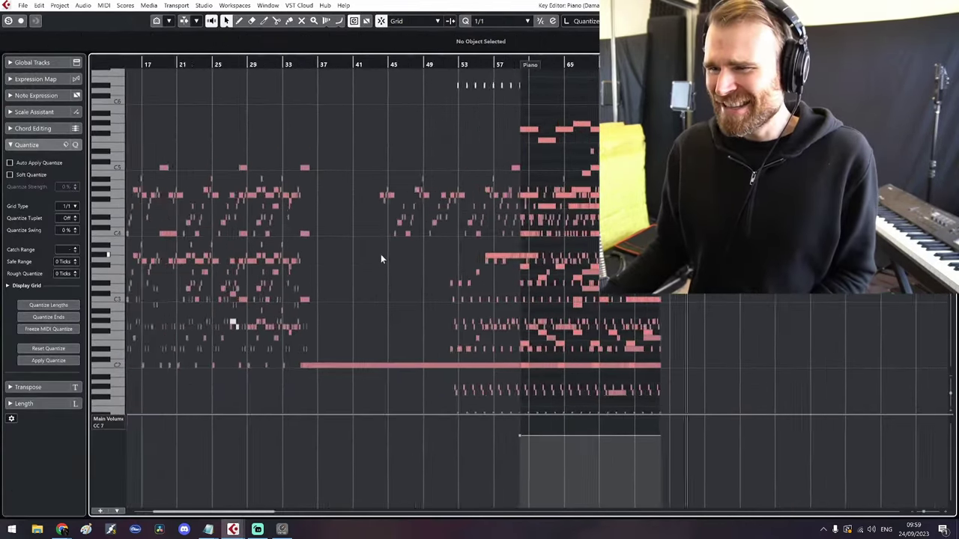
scroll(380, 258, "down", 3)
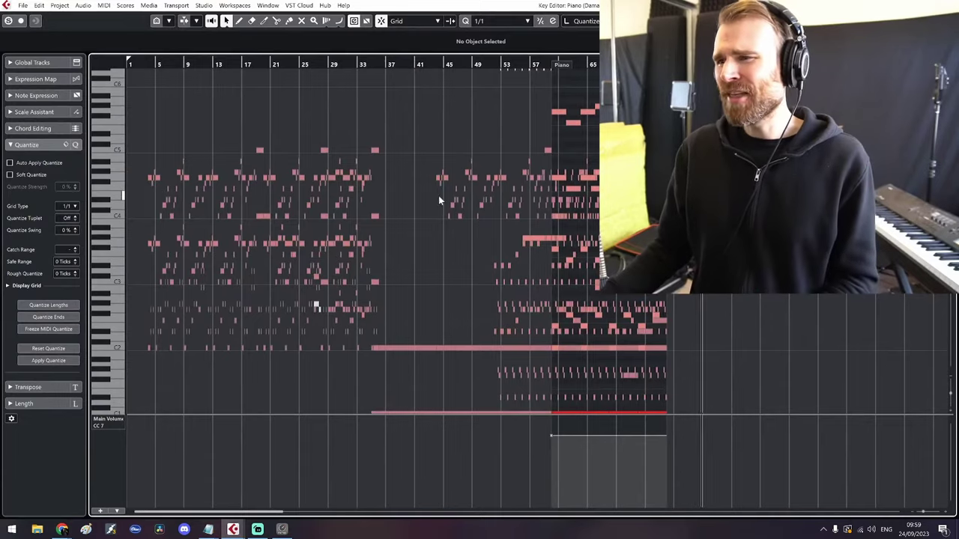
Examine the dense climax notes from bar 60 to 76 up close in the Key Editor, and return to the arrangement
scroll(517, 172, "up", 3)
scroll(477, 240, "right", 3)
scroll(403, 210, "left", 4)
scroll(361, 242, "up", 1)
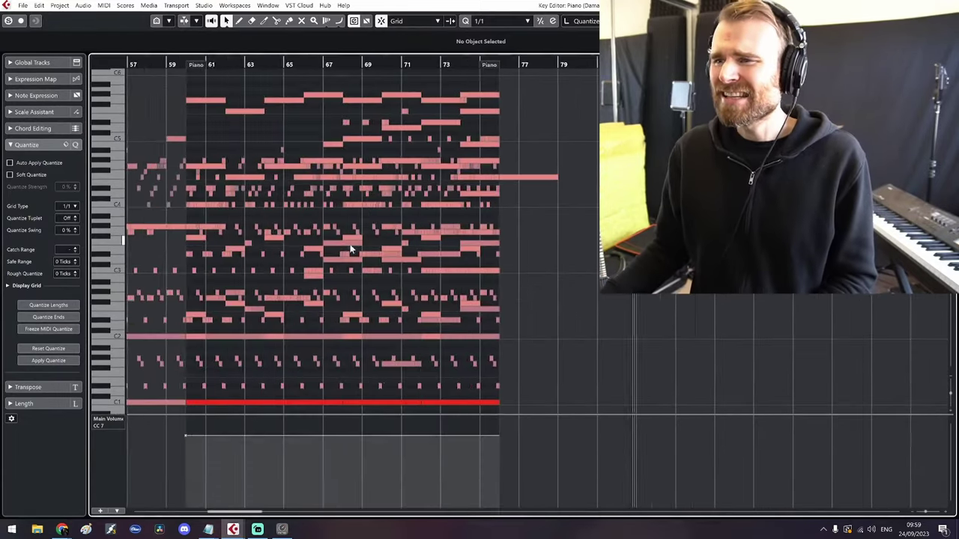
scroll(360, 243, "up", 1)
scroll(341, 258, "left", 3)
scroll(420, 165, "down", 5)
left_click(420, 179)
scroll(423, 200, "up", 1)
left_click_drag(423, 201, 433, 421)
left_click_drag(414, 230, 414, 136)
key("Return")
Look over all tracks of the arrangement from Piano down to the bells and choir, and stop playback
scroll(524, 137, "down", 4)
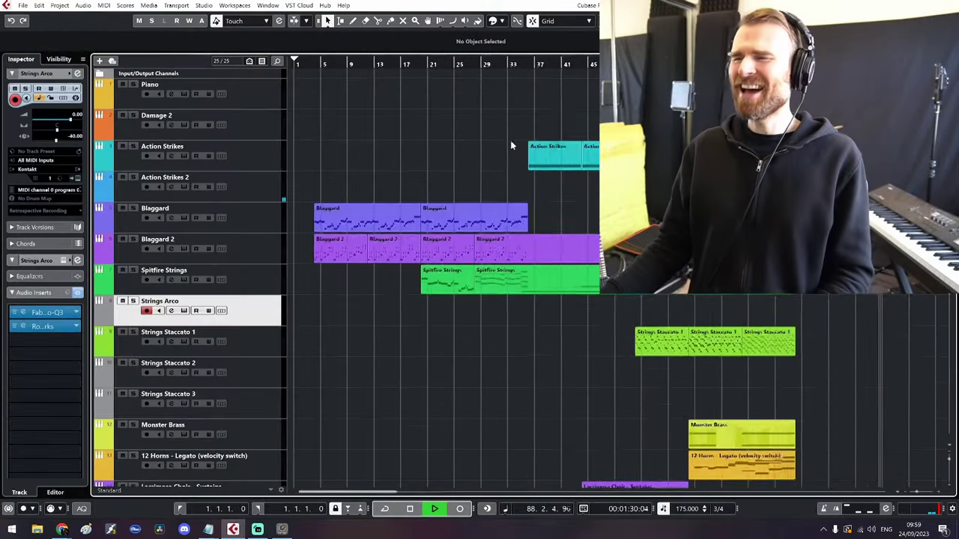
scroll(567, 300, "down", 3)
scroll(581, 337, "up", 2)
scroll(581, 341, "down", 4)
scroll(431, 293, "up", 7)
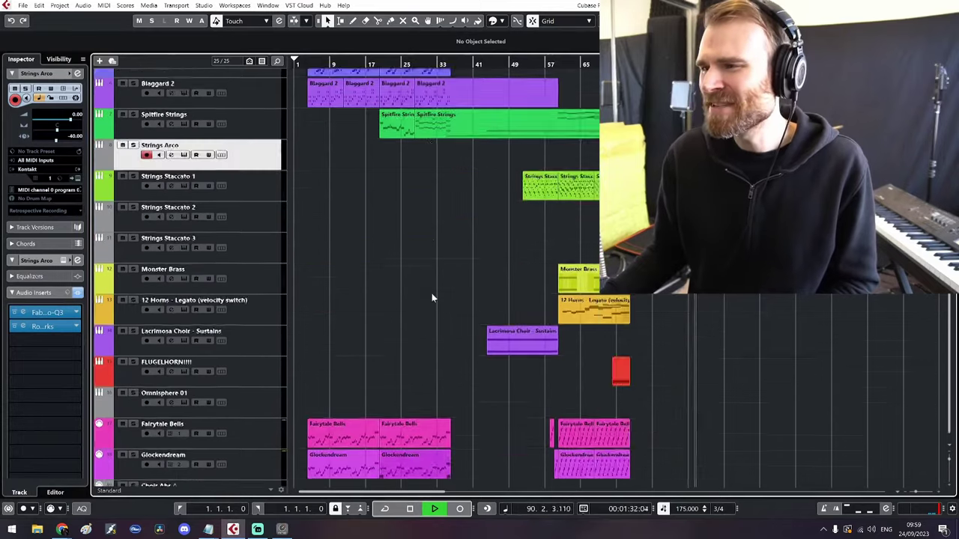
scroll(396, 250, "down", 4)
scroll(396, 303, "up", 4)
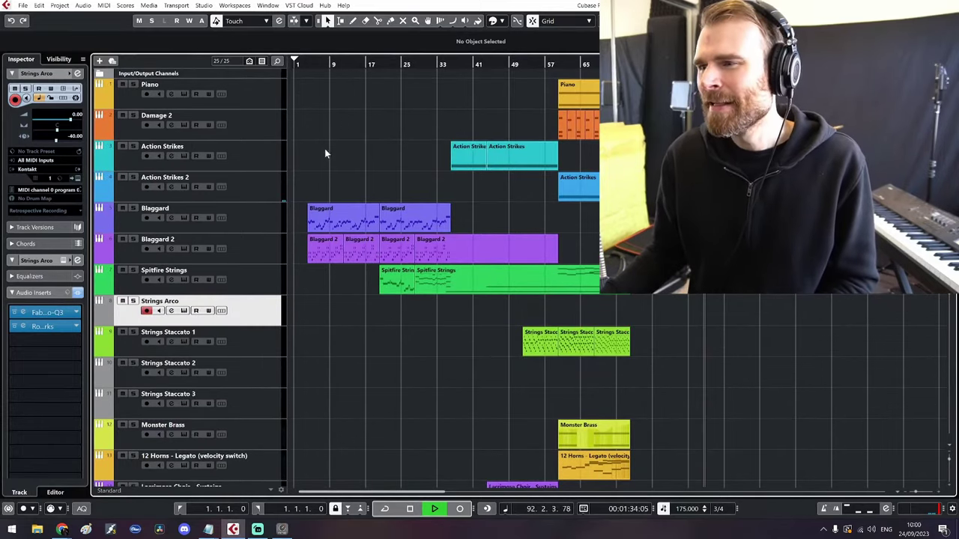
key("space")
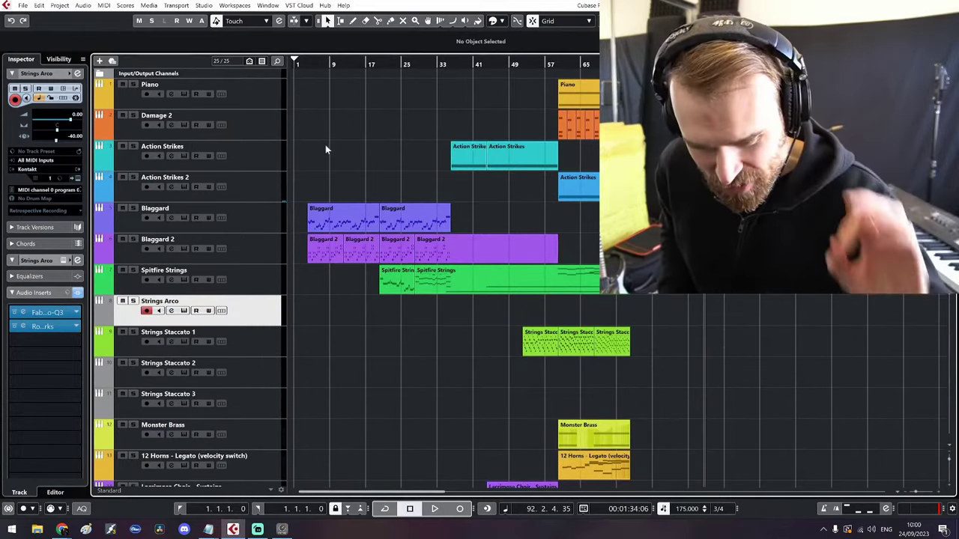